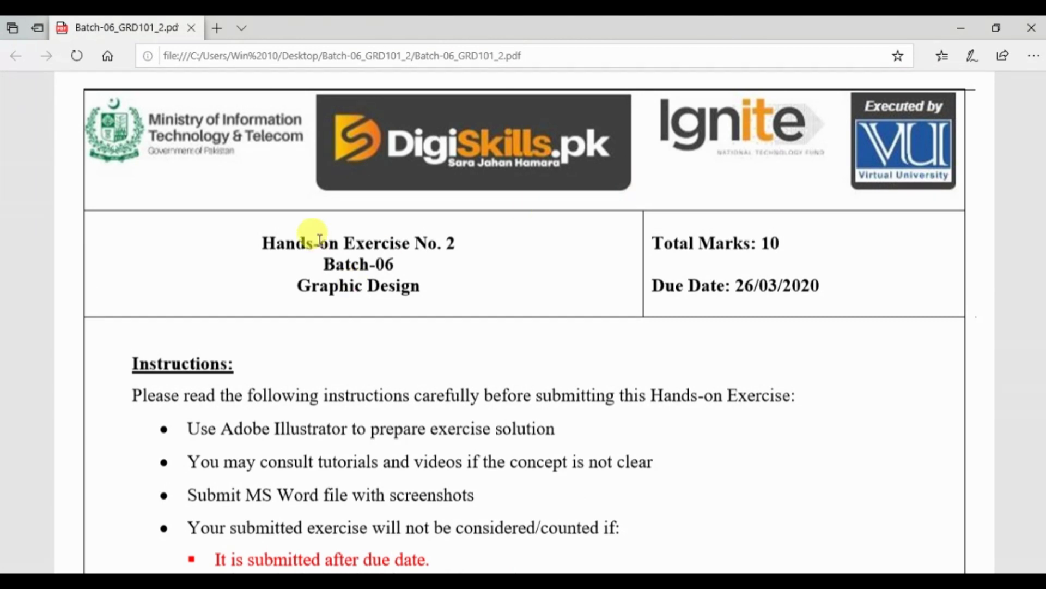
# Step: Read the exercise heading, due date and submission instructions on the first page of the PDF
pyautogui.moveTo(261, 233); pyautogui.dragTo(444, 289)
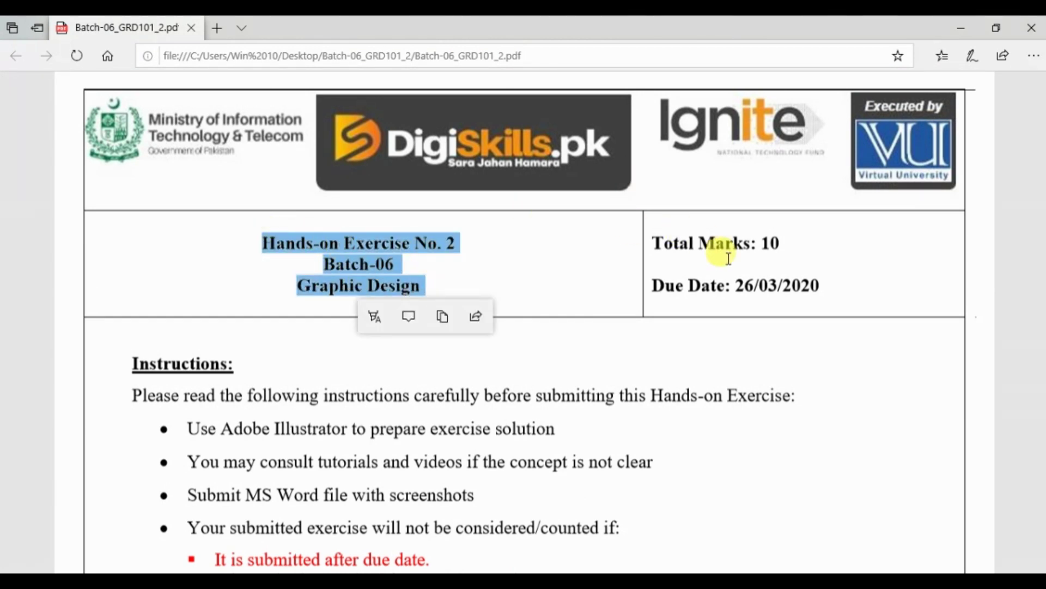
pyautogui.moveTo(652, 285); pyautogui.dragTo(743, 330)
pyautogui.click(709, 342)
pyautogui.scroll(-4, 709, 342)
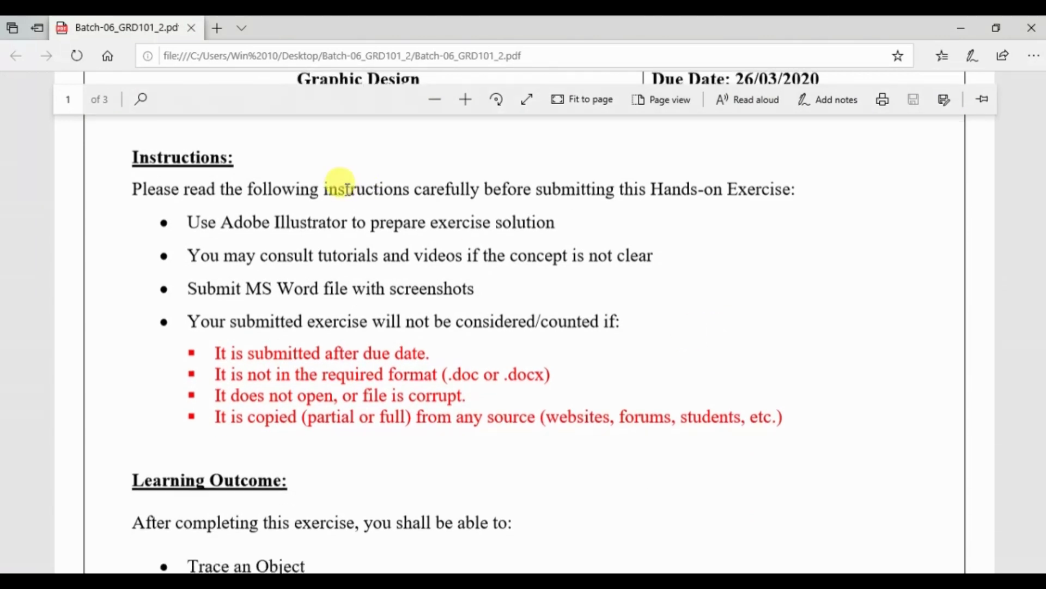
pyautogui.moveTo(133, 189); pyautogui.dragTo(671, 339)
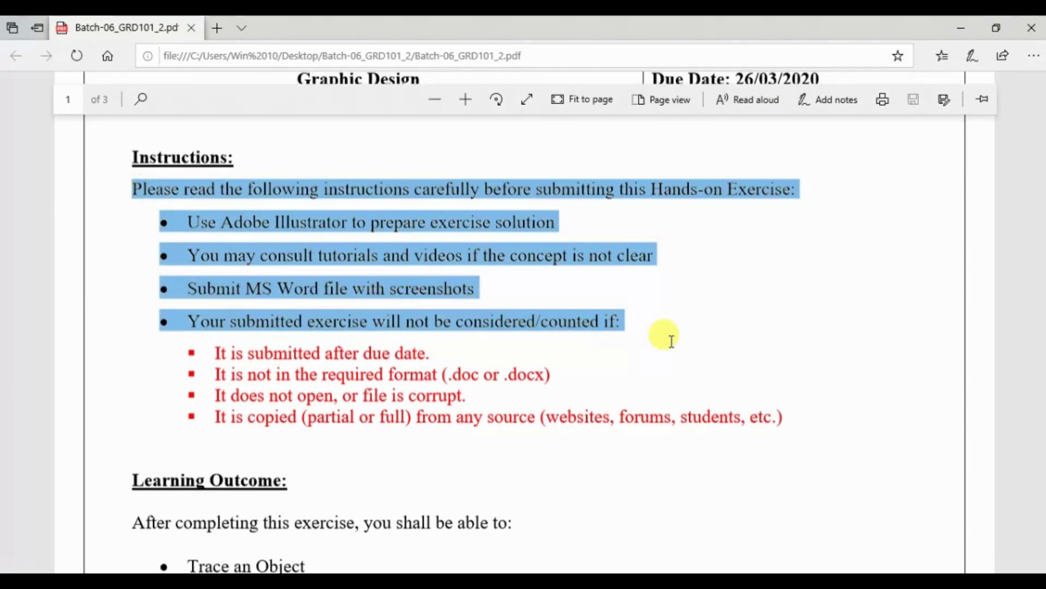
pyautogui.click(554, 416)
# Step: Read through the Learning Outcome section and its four bullet points one by one
pyautogui.scroll(-1, 563, 425)
pyautogui.scroll(-2, 562, 422)
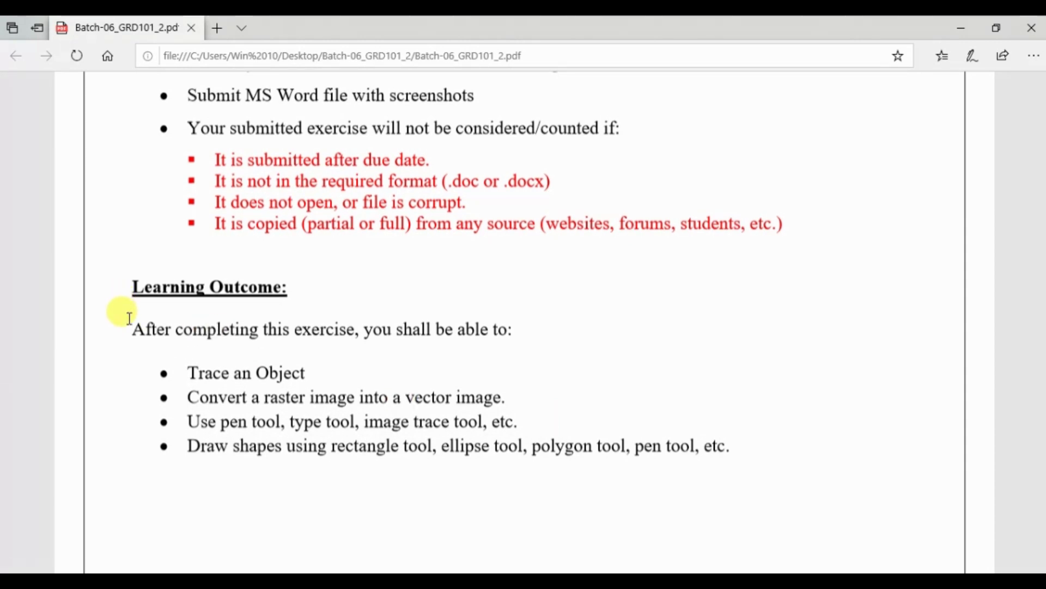
pyautogui.moveTo(191, 327); pyautogui.dragTo(514, 367)
pyautogui.click(556, 341)
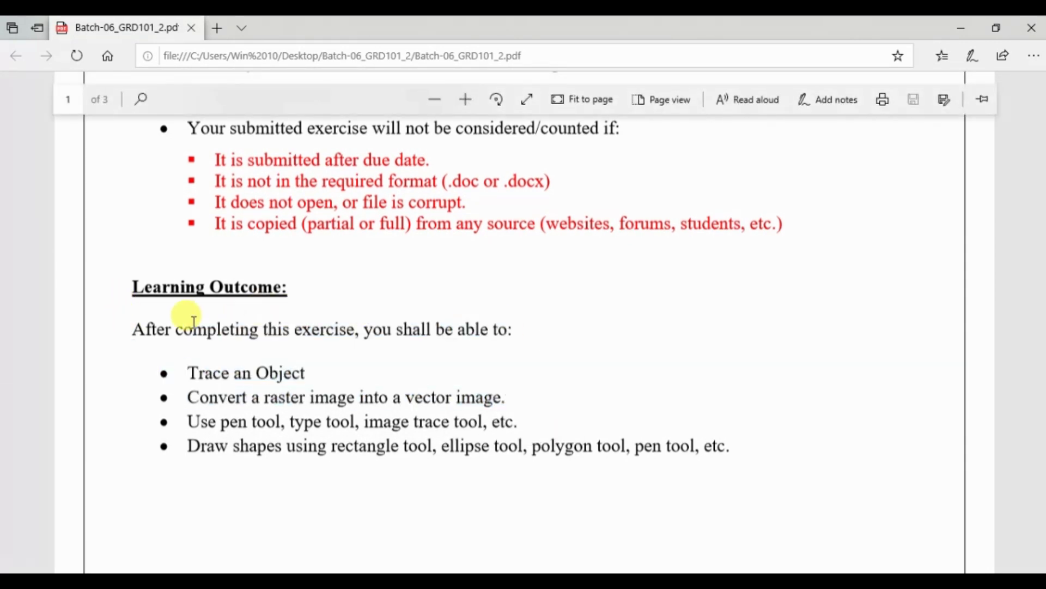
pyautogui.moveTo(133, 327); pyautogui.dragTo(537, 321)
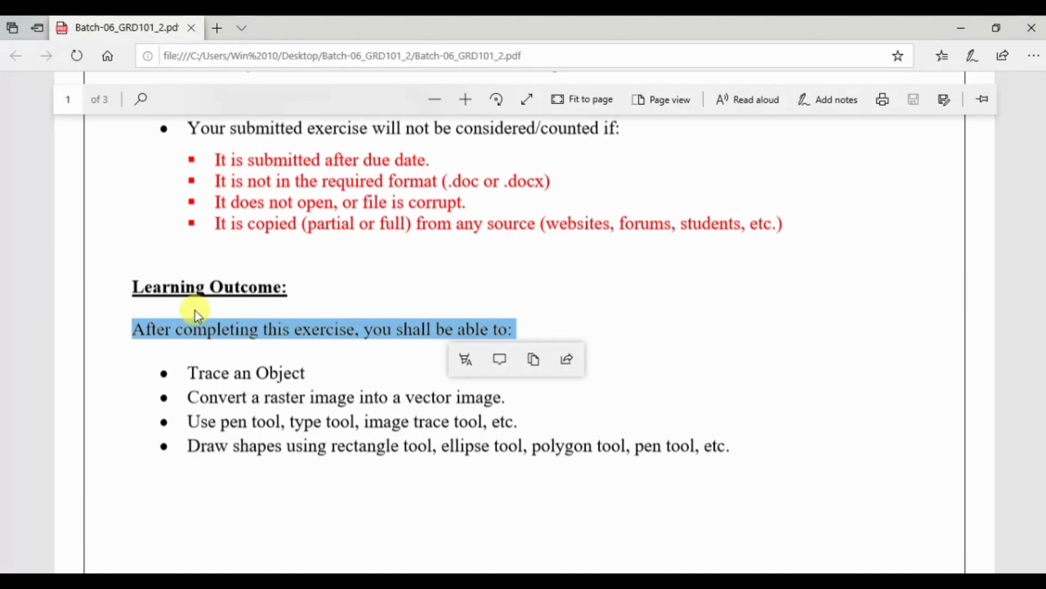
pyautogui.click(367, 299)
pyautogui.scroll(-2, 368, 300)
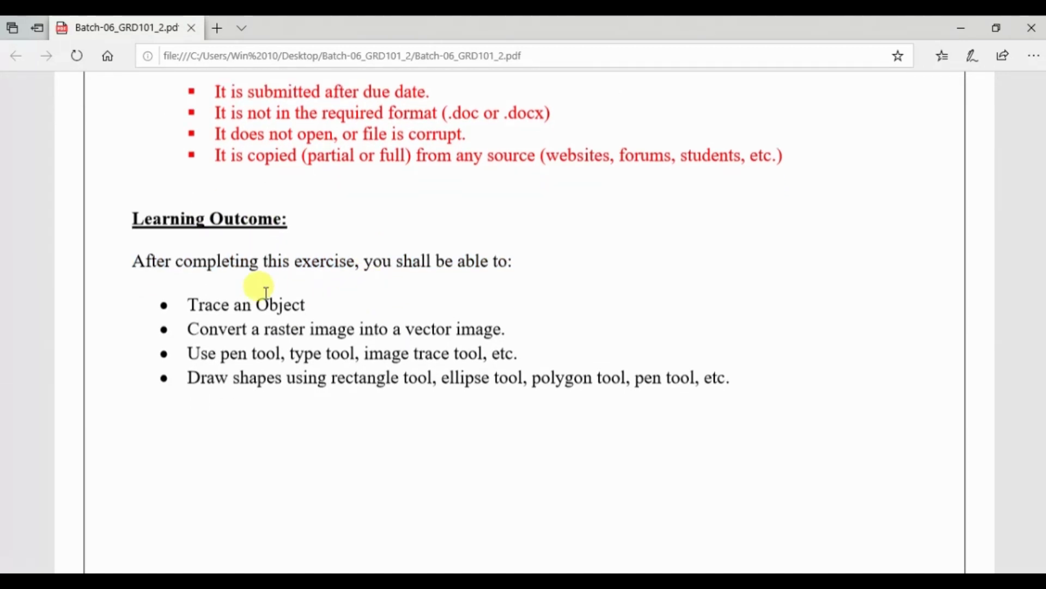
pyautogui.moveTo(181, 297); pyautogui.dragTo(316, 305)
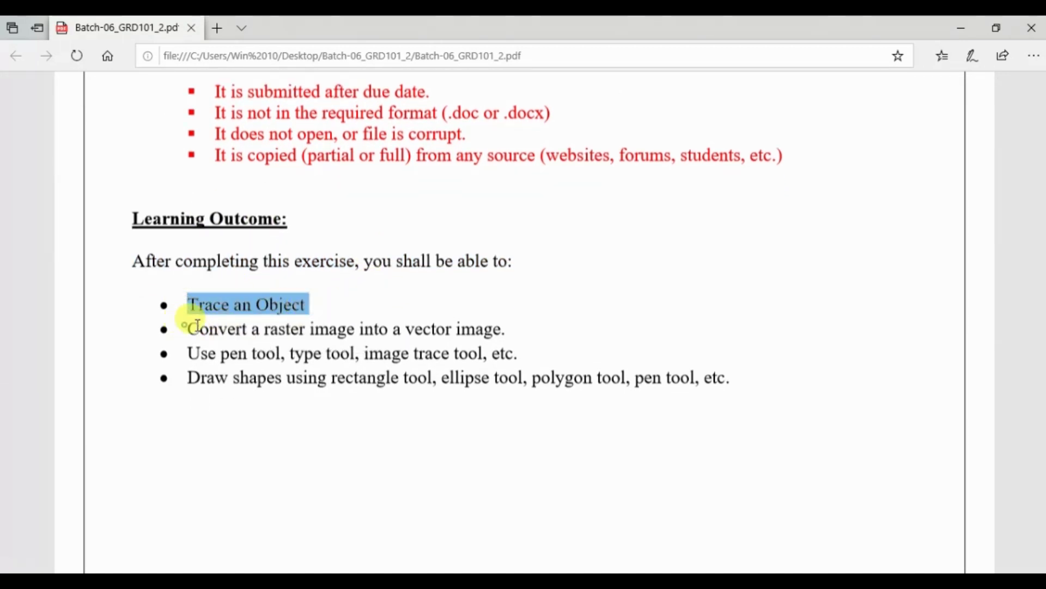
pyautogui.moveTo(197, 326); pyautogui.dragTo(492, 331)
pyautogui.moveTo(169, 351)
pyautogui.mouseDown()
pyautogui.moveTo(498, 331)
pyautogui.moveTo(521, 352)
pyautogui.mouseUp()
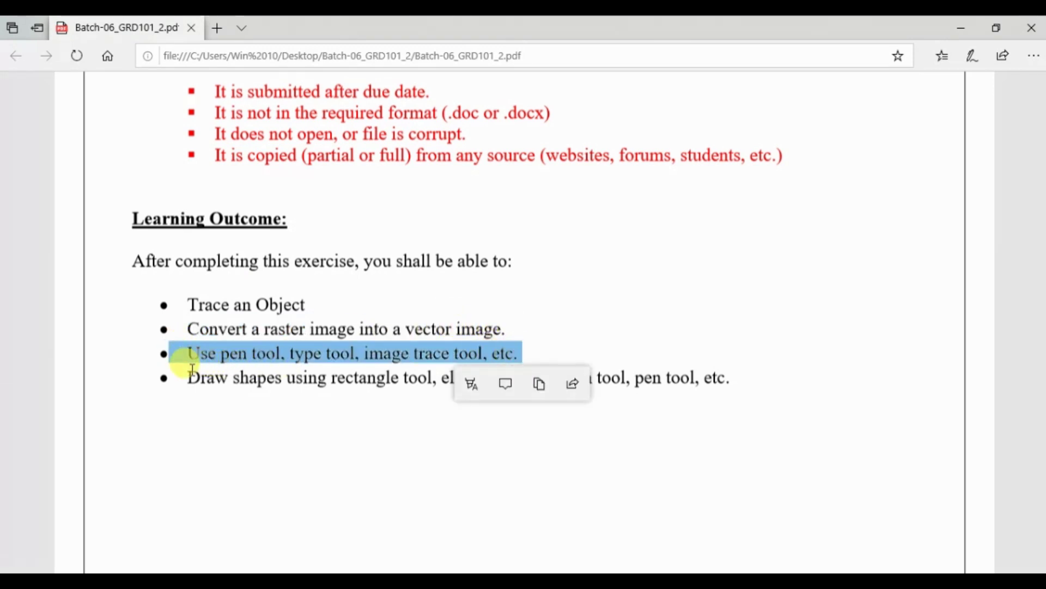
pyautogui.moveTo(193, 369)
pyautogui.mouseDown()
pyautogui.moveTo(241, 390)
pyautogui.moveTo(556, 393)
pyautogui.mouseUp()
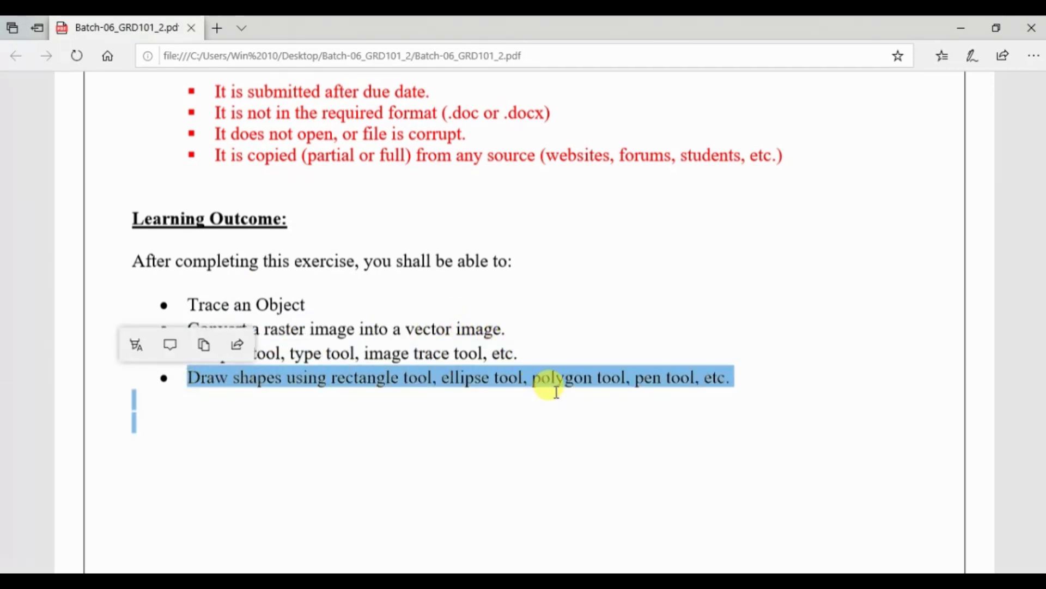
# Step: Read the Problem Statement on page 2 about vectorizing objects with different tools
pyautogui.scroll(-3, 556, 393)
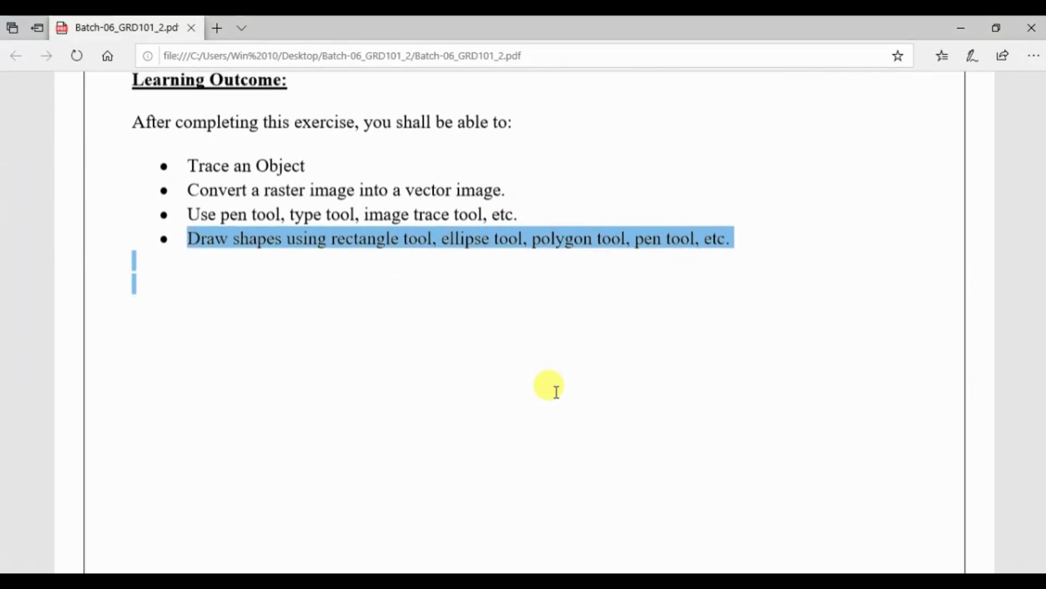
pyautogui.scroll(-8, 555, 391)
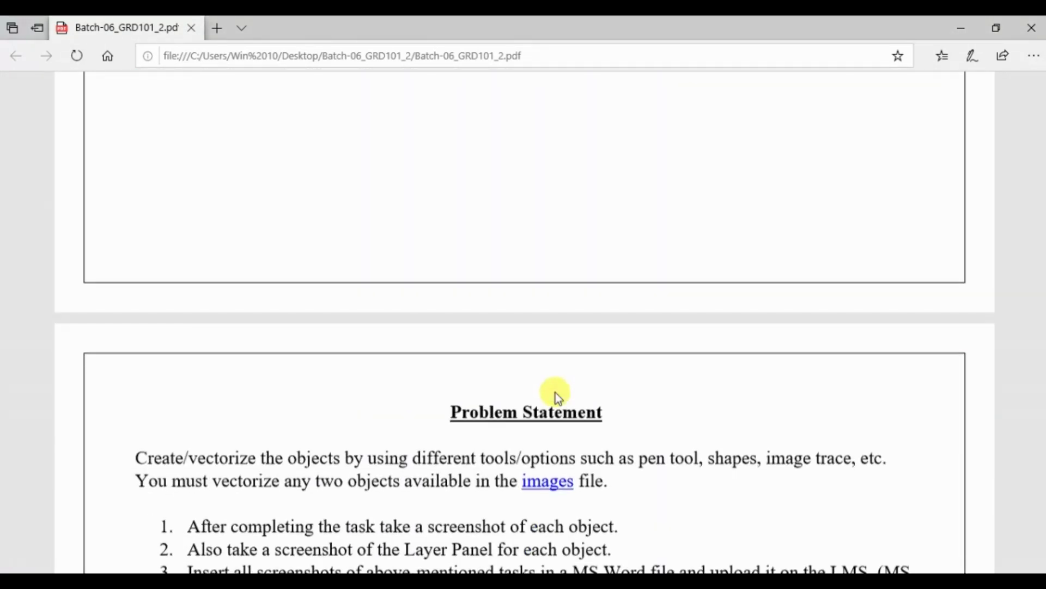
pyautogui.press('XF86MonBrightnessUp')
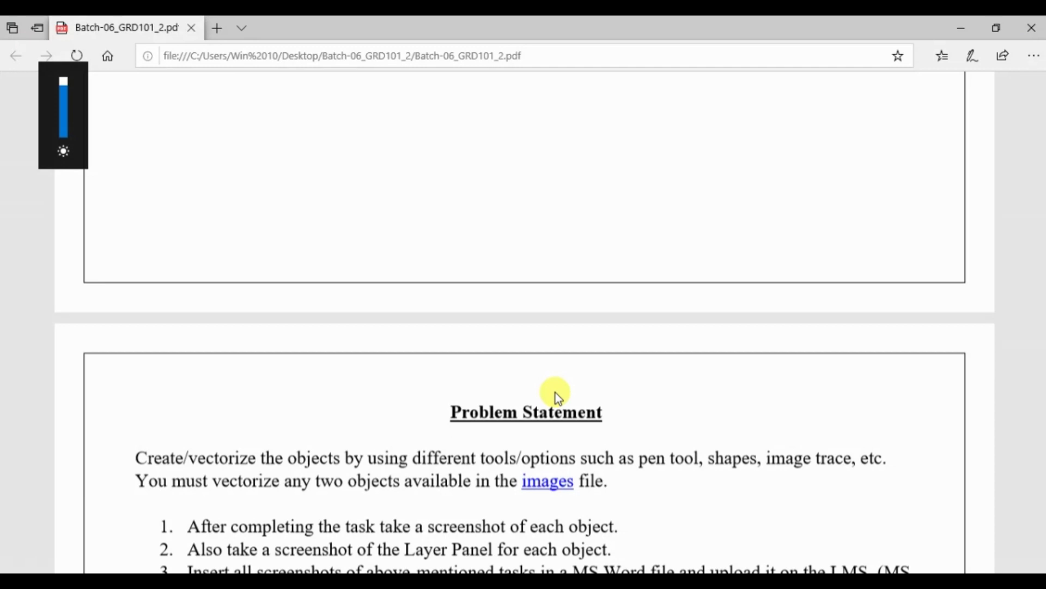
pyautogui.scroll(-3, 555, 393)
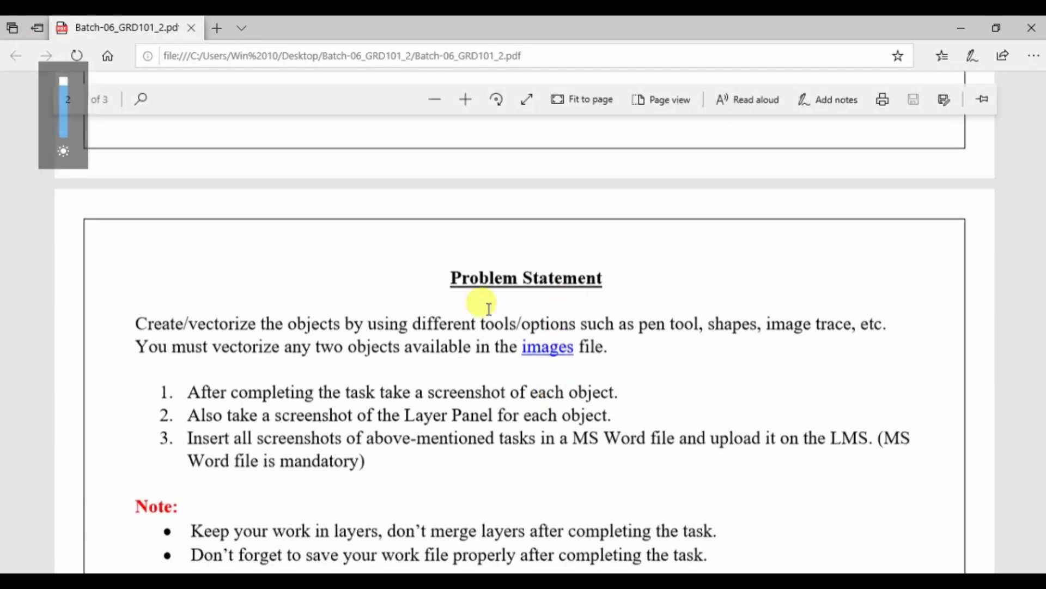
pyautogui.moveTo(441, 274); pyautogui.dragTo(609, 280)
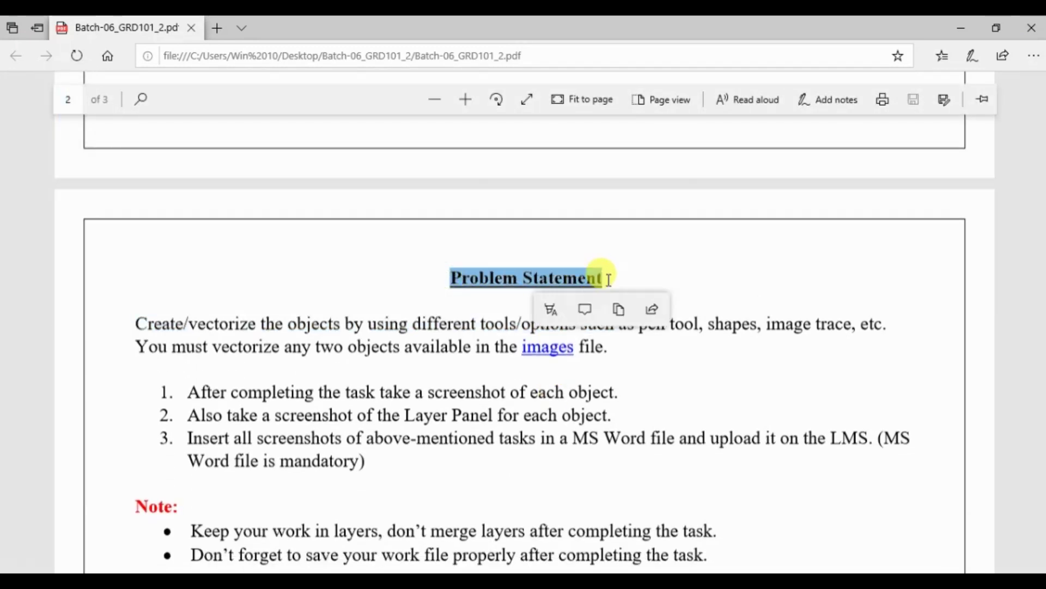
pyautogui.click(276, 280)
pyautogui.click(119, 322)
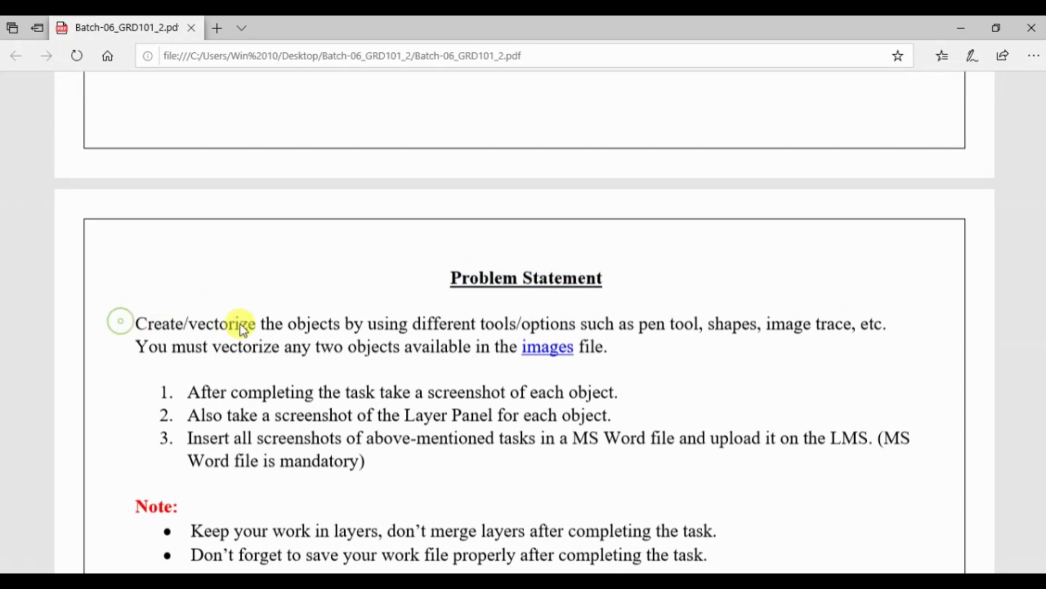
pyautogui.moveTo(240, 327); pyautogui.dragTo(815, 325)
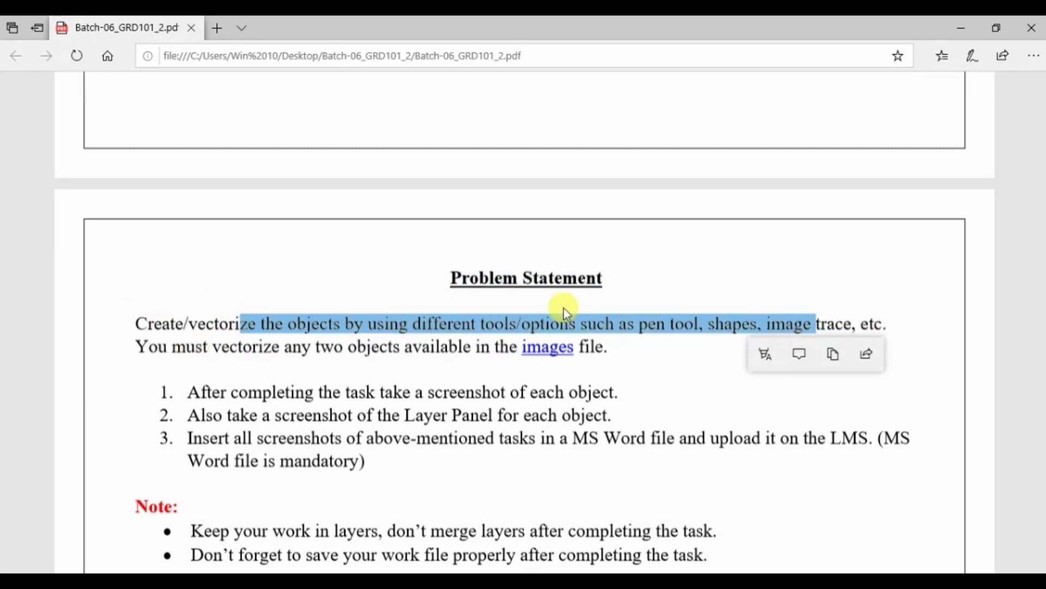
pyautogui.click(702, 361)
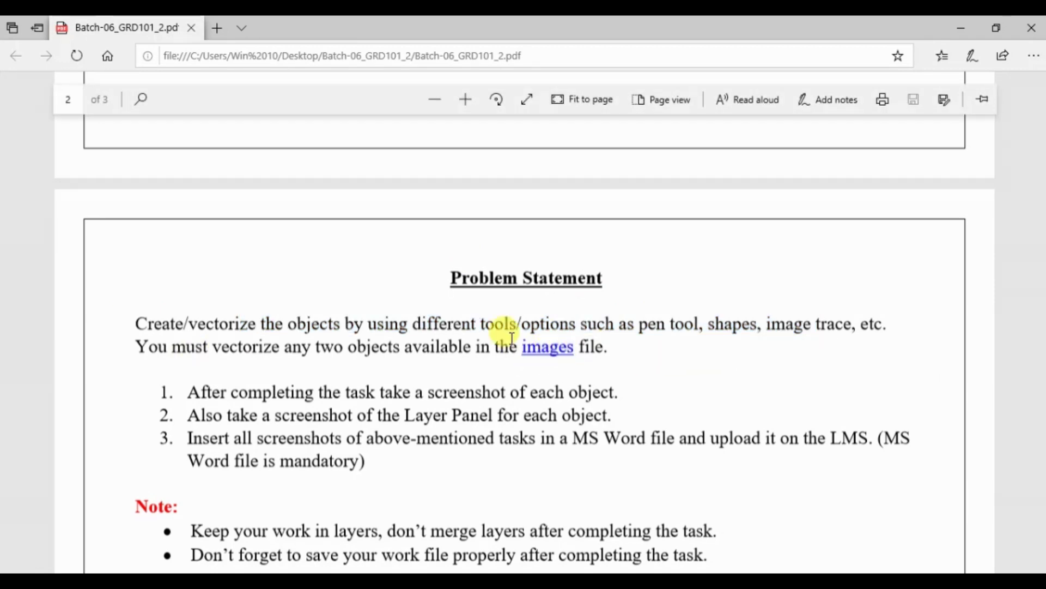
# Step: Switch to File Explorer, open the Images folder and view images 1 to 4 in Photos, then close the viewer
pyautogui.hotkey('alt', 'Tab')
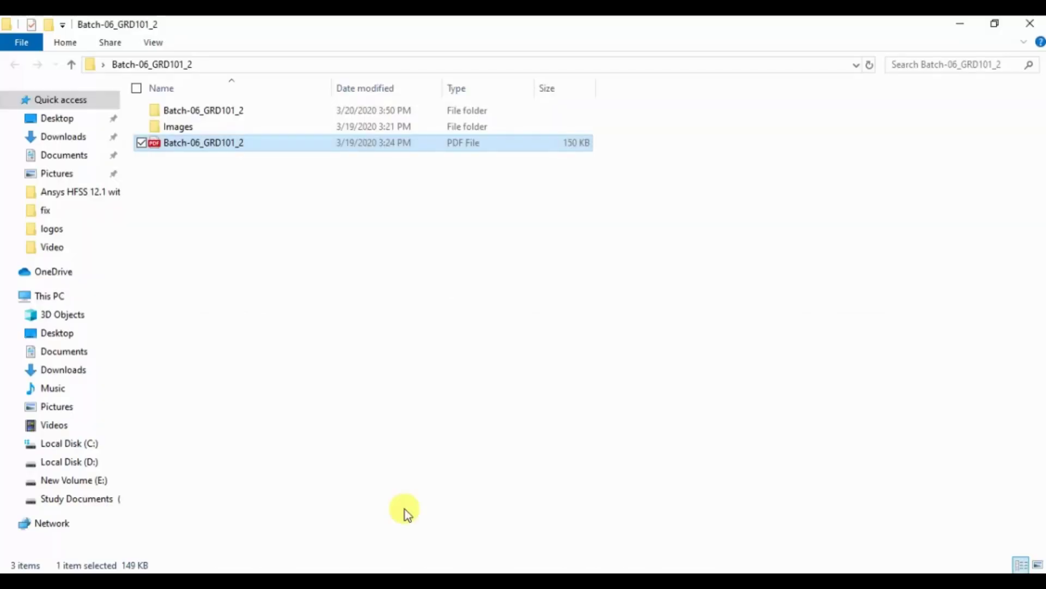
pyautogui.doubleClick(191, 126)
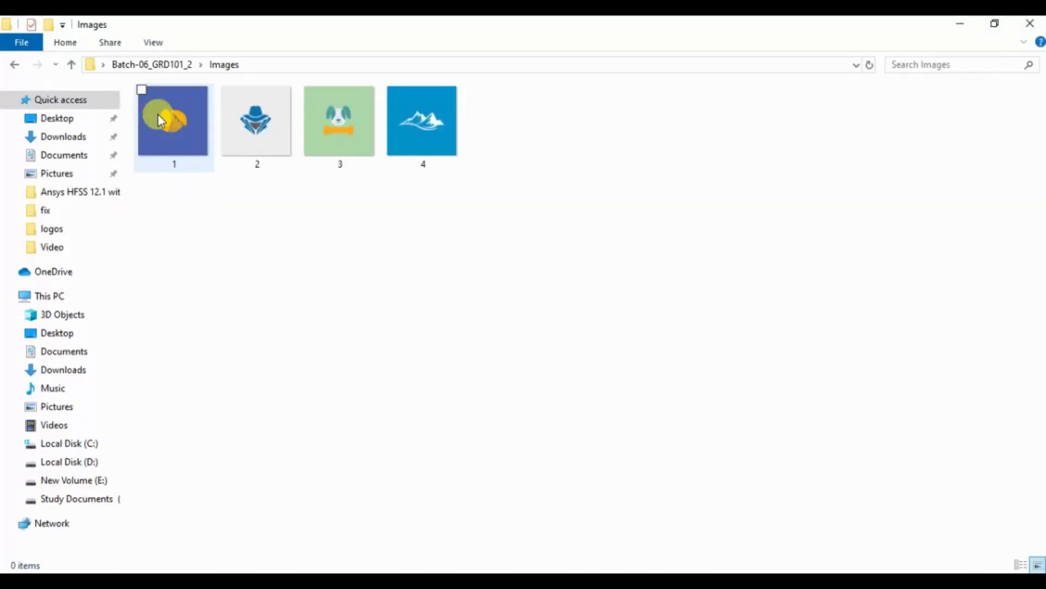
pyautogui.doubleClick(181, 114)
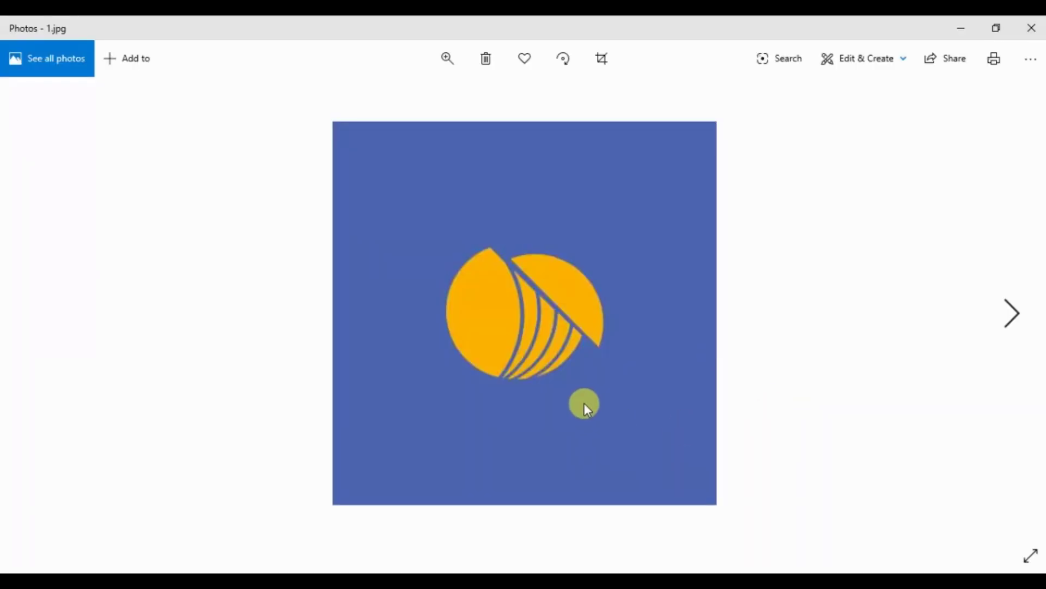
pyautogui.press('Right')
pyautogui.press('Right')
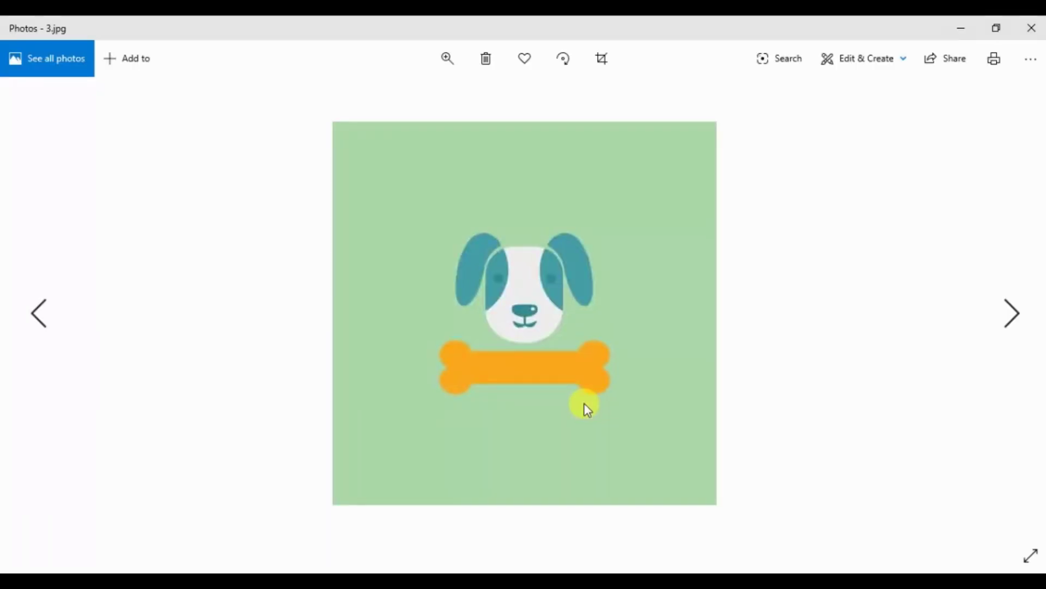
pyautogui.press('Right')
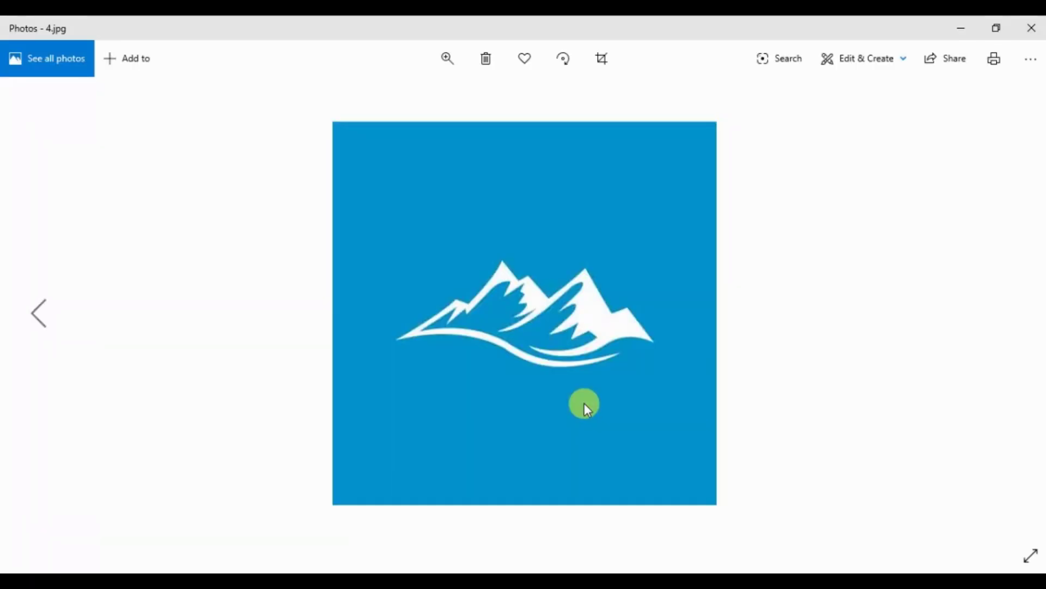
pyautogui.press('Left')
pyautogui.press('Left')
pyautogui.press('Left')
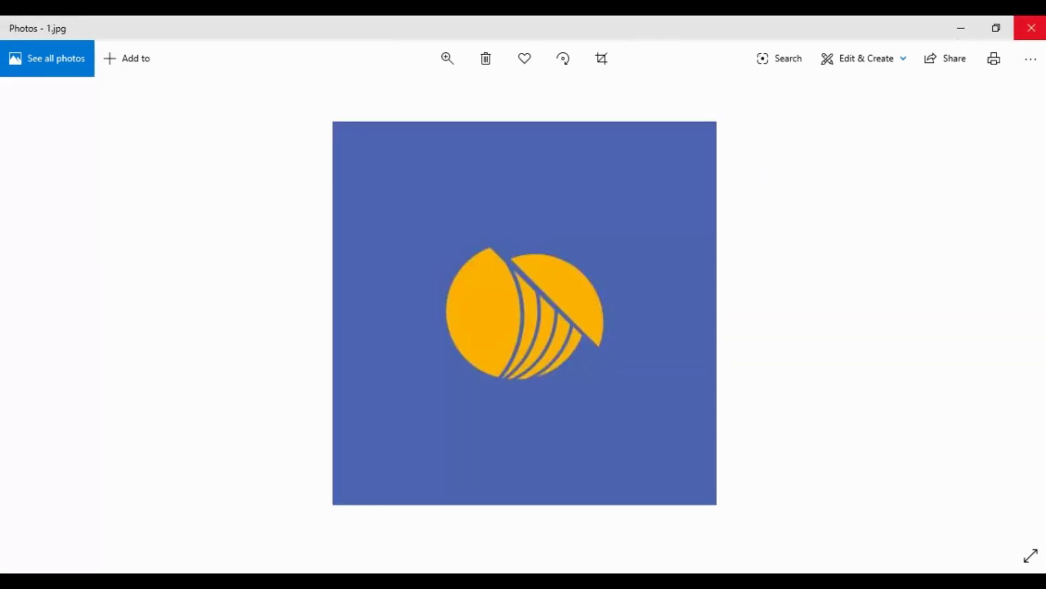
pyautogui.click(1031, 28)
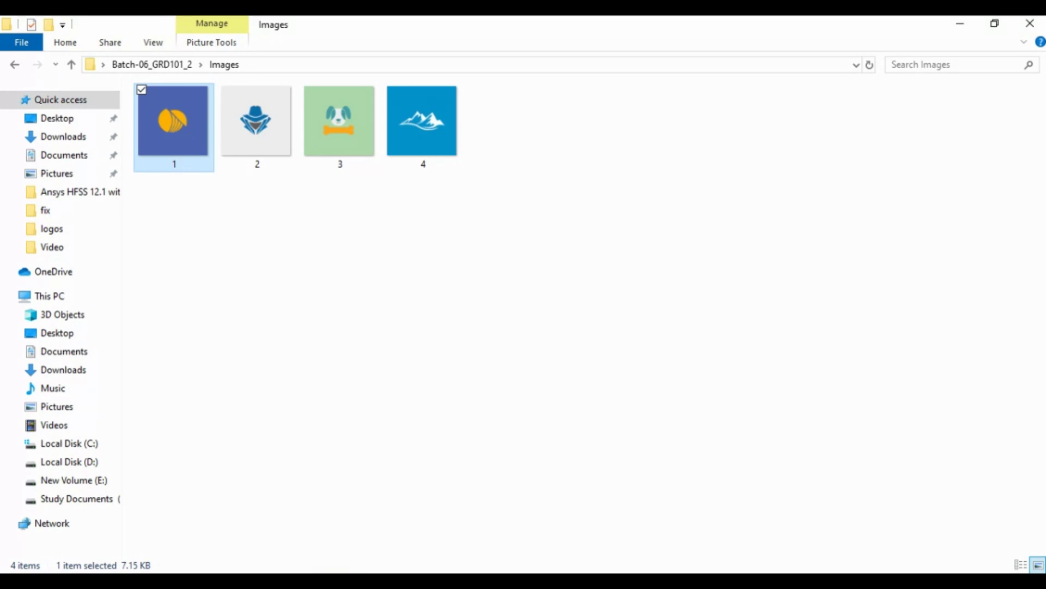
# Step: Return to the exercise PDF and read the three numbered screenshot and submission tasks through to the closing line
pyautogui.hotkey('alt', 'Tab')
pyautogui.scroll(-1, 467, 458)
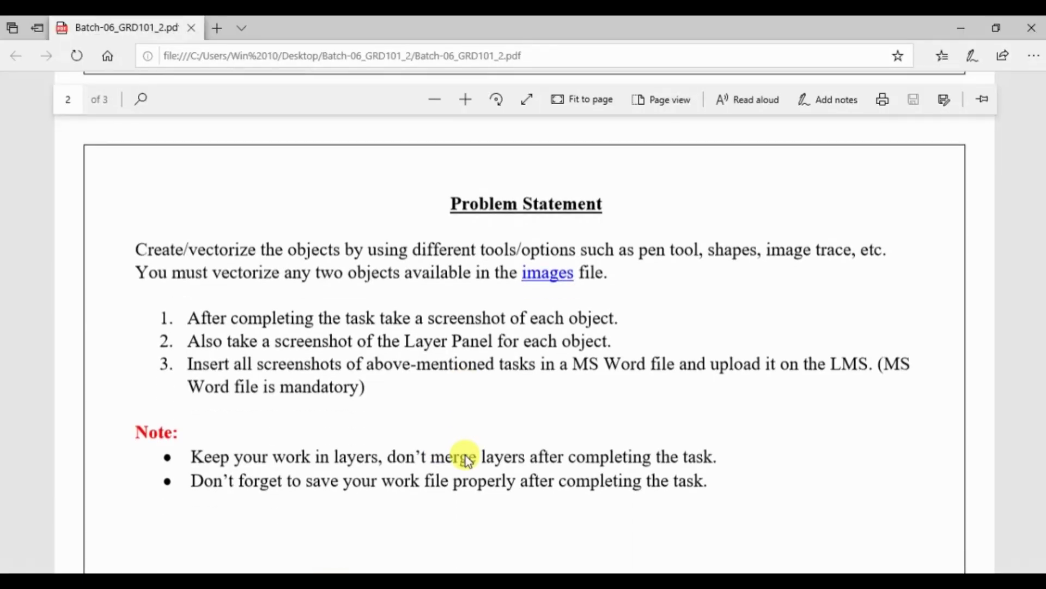
pyautogui.moveTo(188, 318); pyautogui.dragTo(609, 320)
pyautogui.doubleClick(204, 342)
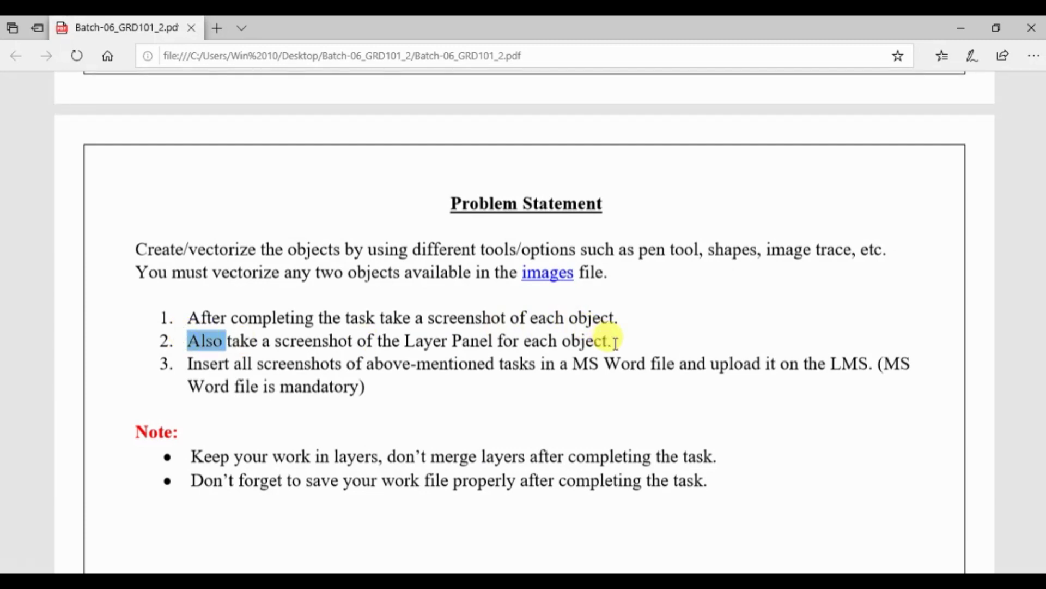
pyautogui.click(311, 329)
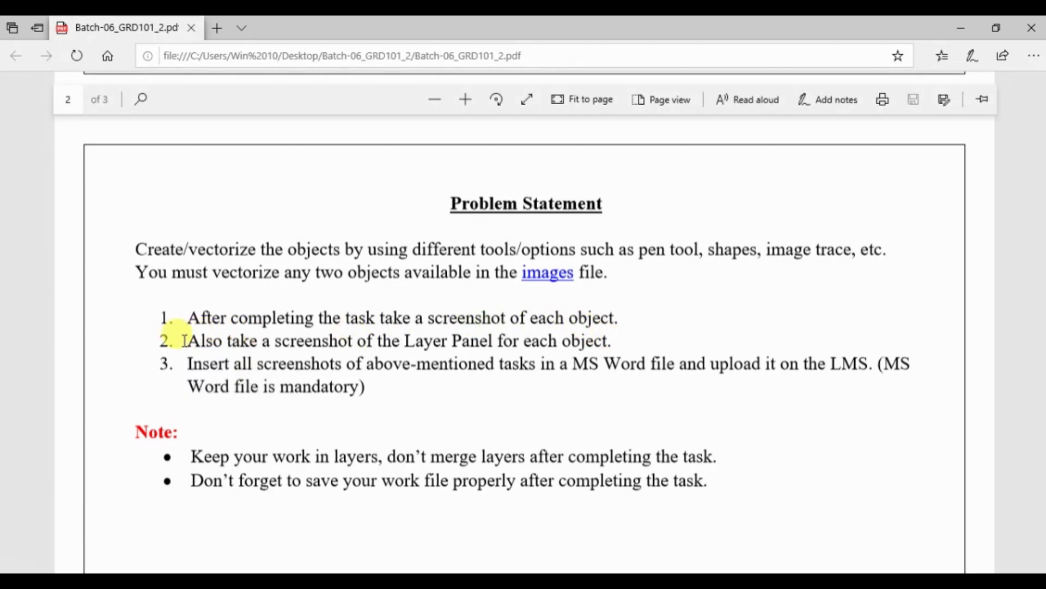
pyautogui.moveTo(175, 334); pyautogui.dragTo(626, 343)
pyautogui.click(283, 369)
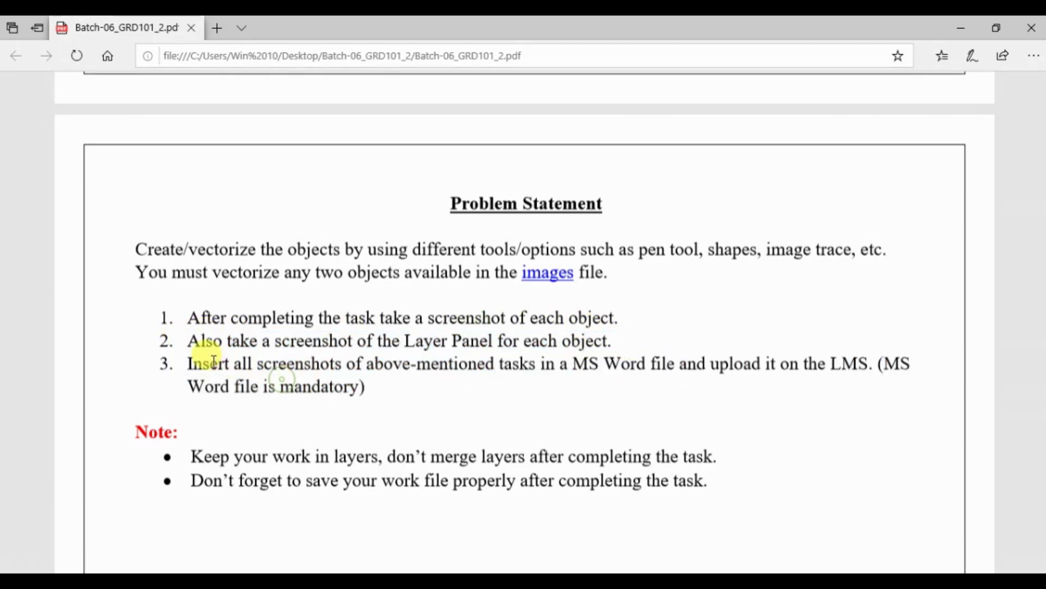
pyautogui.doubleClick(208, 362)
pyautogui.moveTo(209, 361); pyautogui.dragTo(402, 391)
pyautogui.scroll(-2, 404, 392)
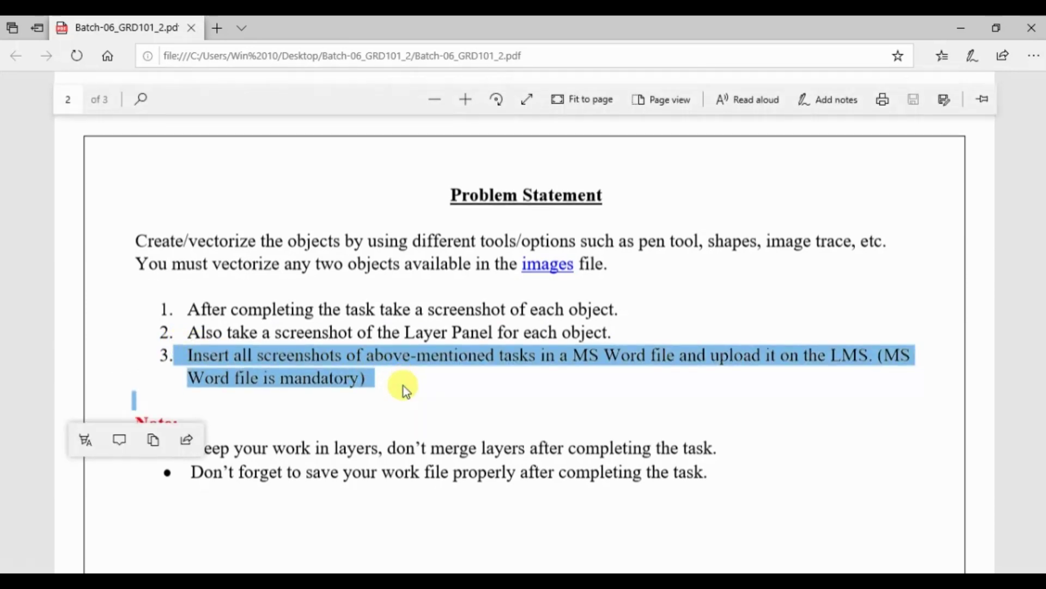
pyautogui.scroll(-5, 403, 391)
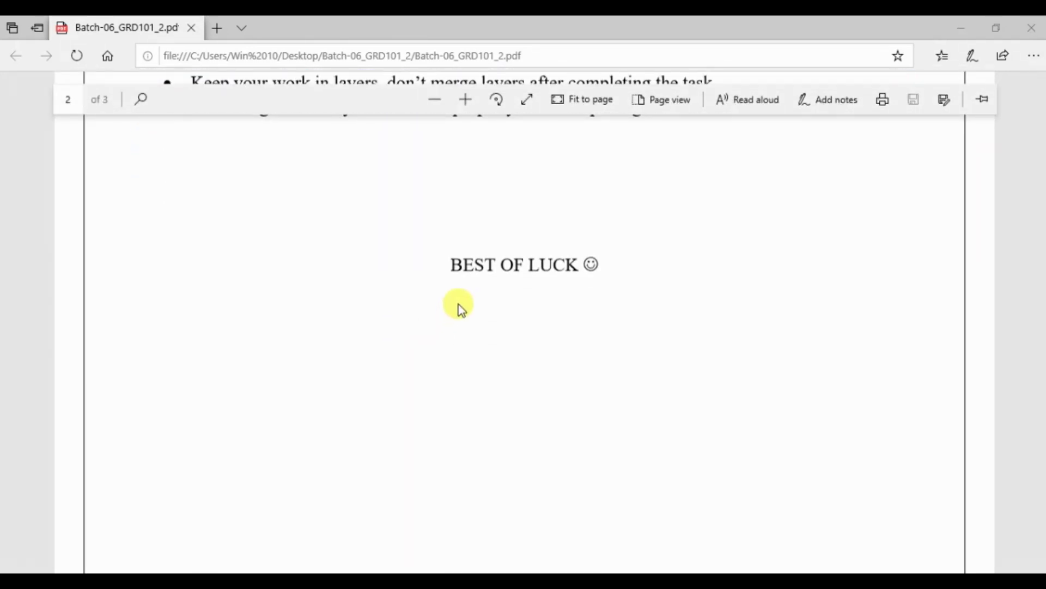
pyautogui.moveTo(447, 264); pyautogui.dragTo(626, 274)
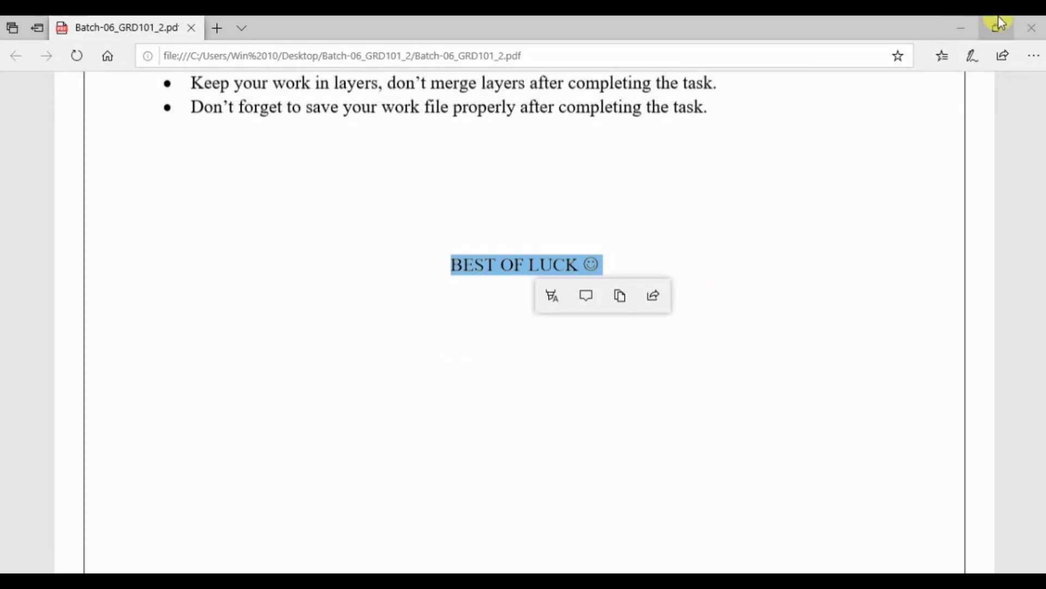
# Step: Minimize the open windows and create a new text document on the desktop
pyautogui.click(952, 22)
pyautogui.click(955, 22)
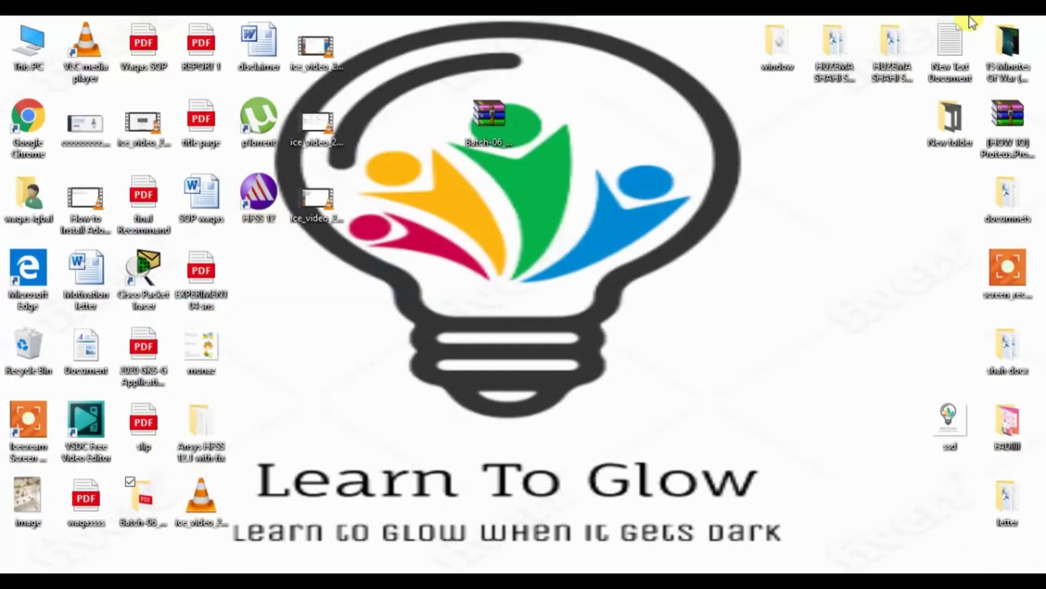
pyautogui.rightClick(741, 201)
pyautogui.moveTo(581, 364)
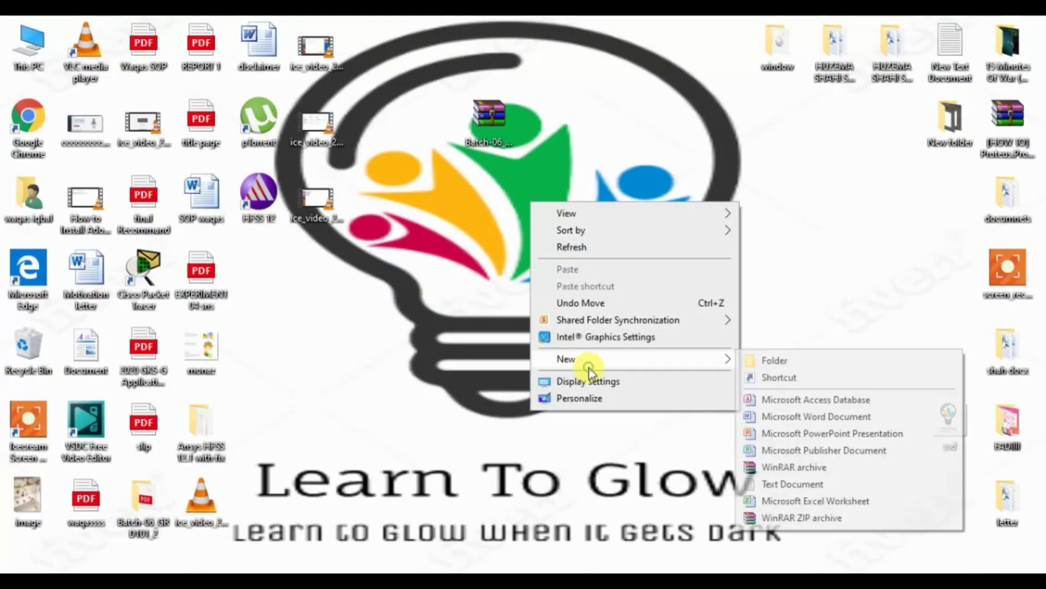
pyautogui.click(755, 484)
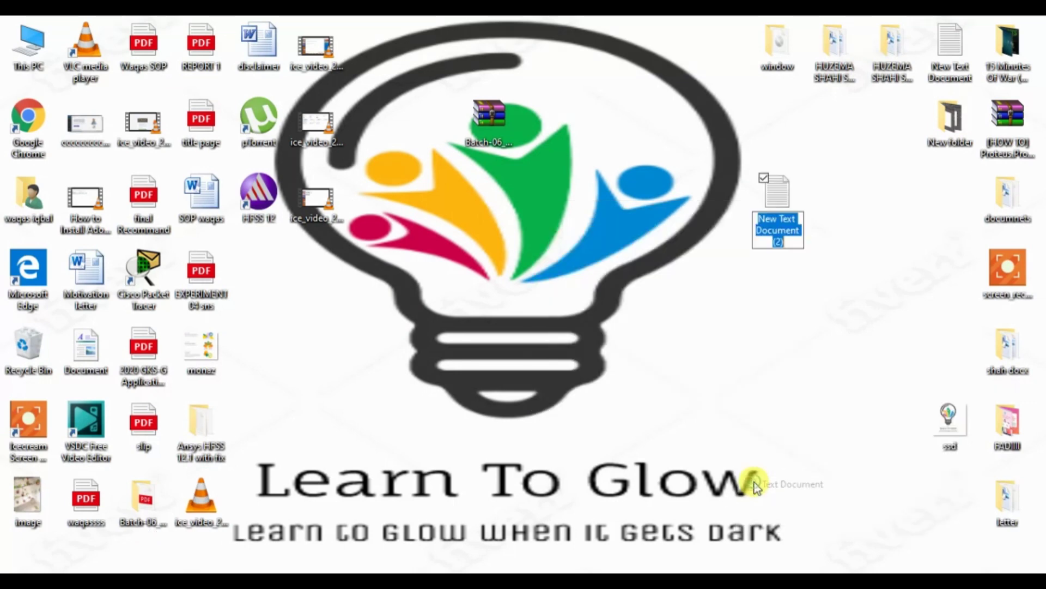
# Step: Open the new desktop text document in a maximized Notepad window and write "you need to make 2 logos" as its first line
pyautogui.press('Return')
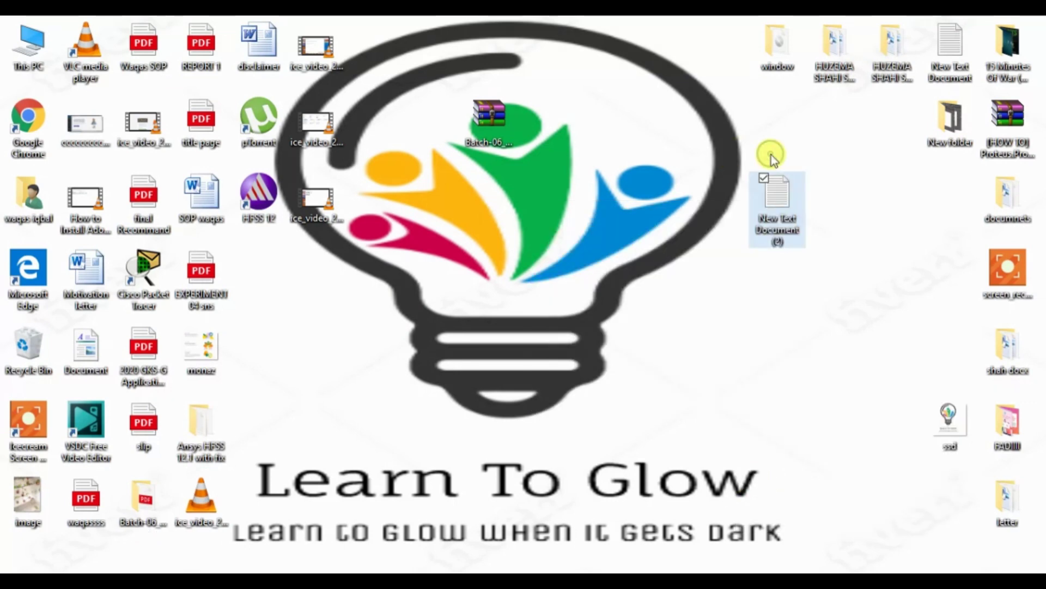
pyautogui.doubleClick(791, 207)
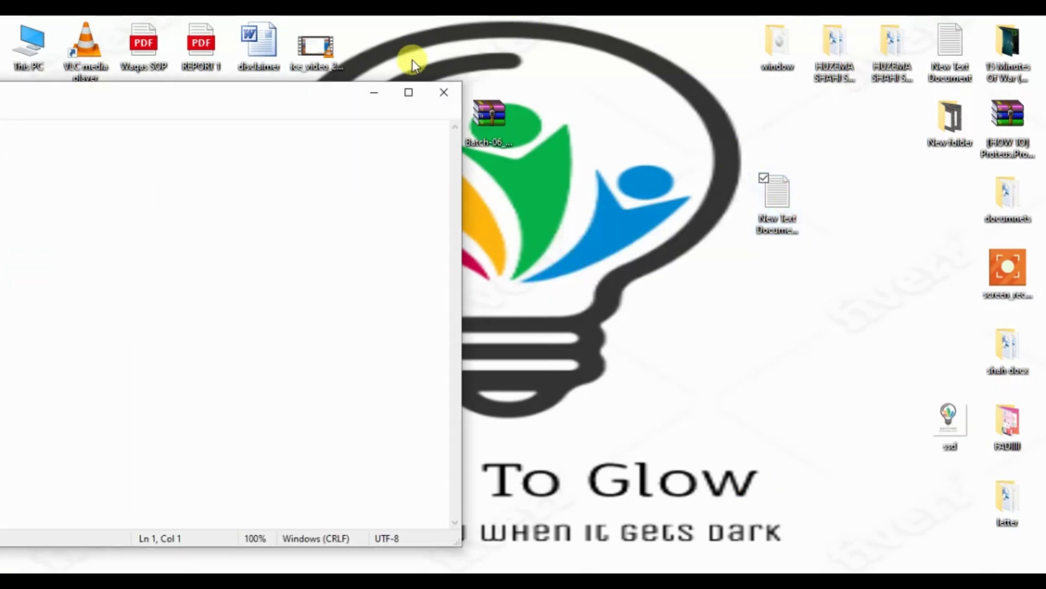
pyautogui.click(409, 93)
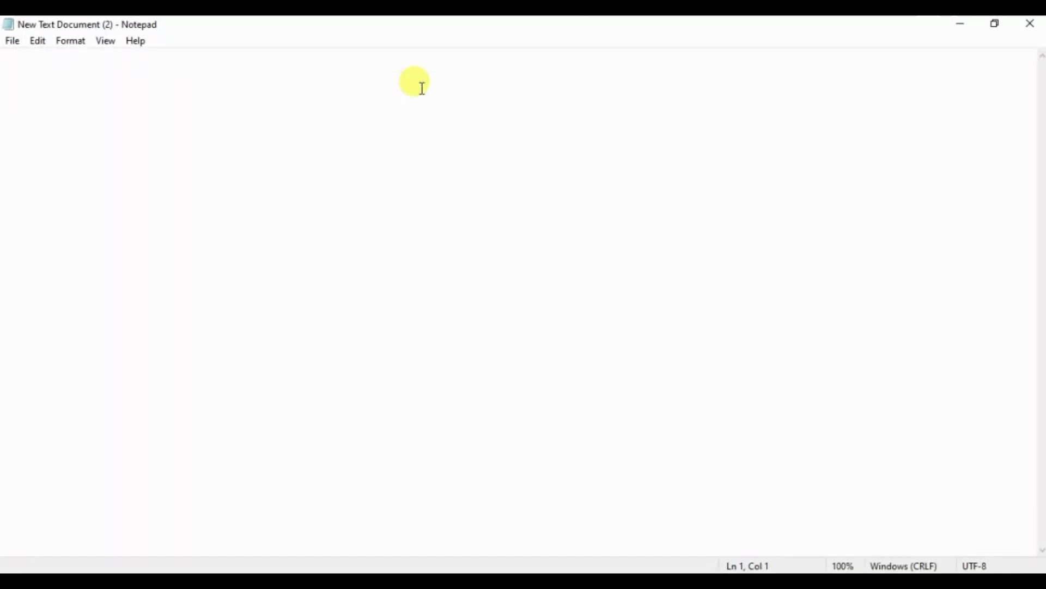
pyautogui.write('you need ')
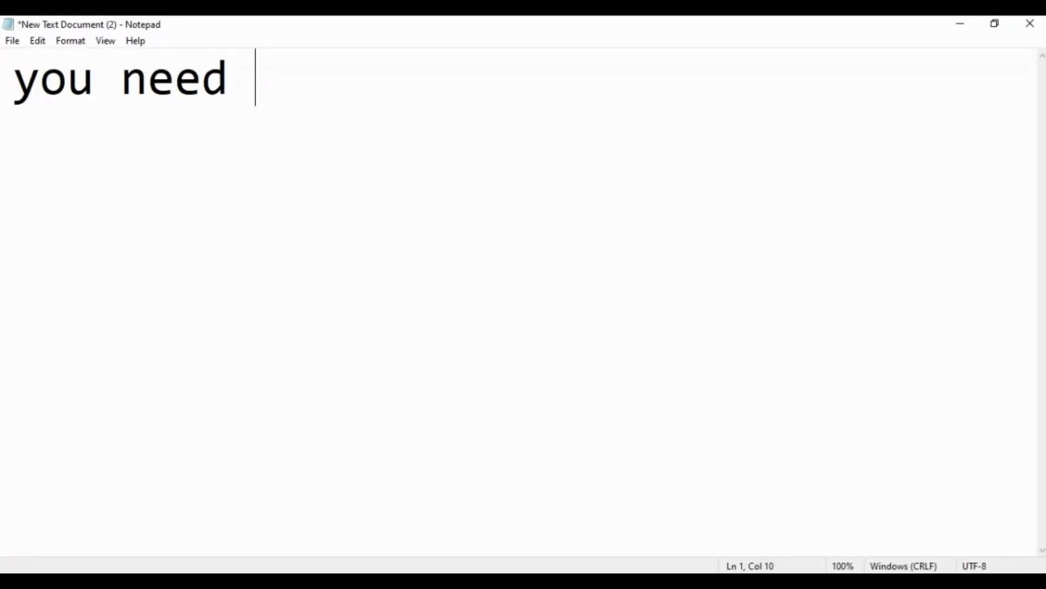
pyautogui.write('to make ')
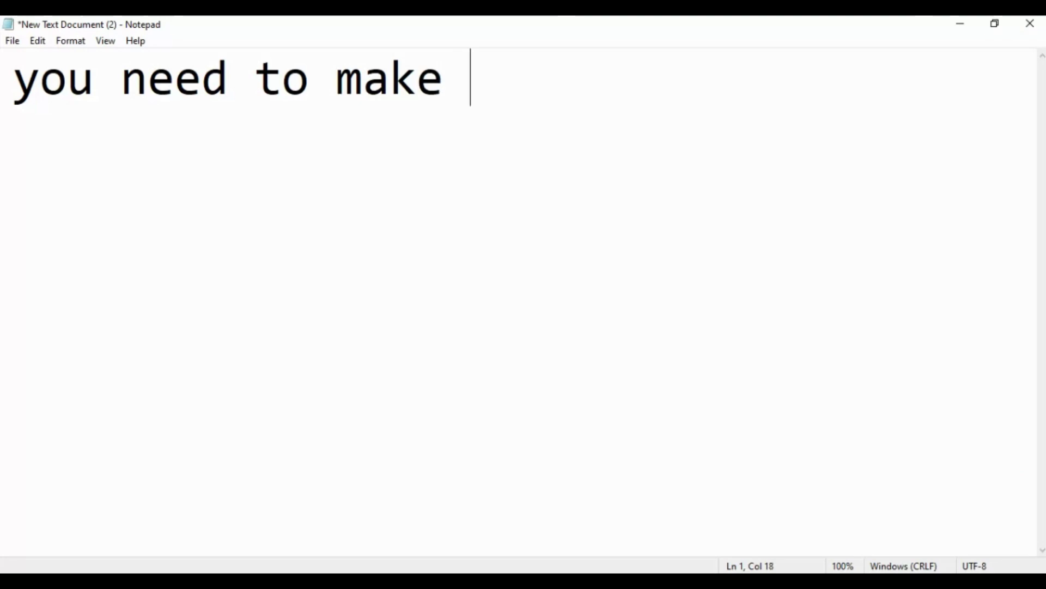
pyautogui.write('2 1ogos')
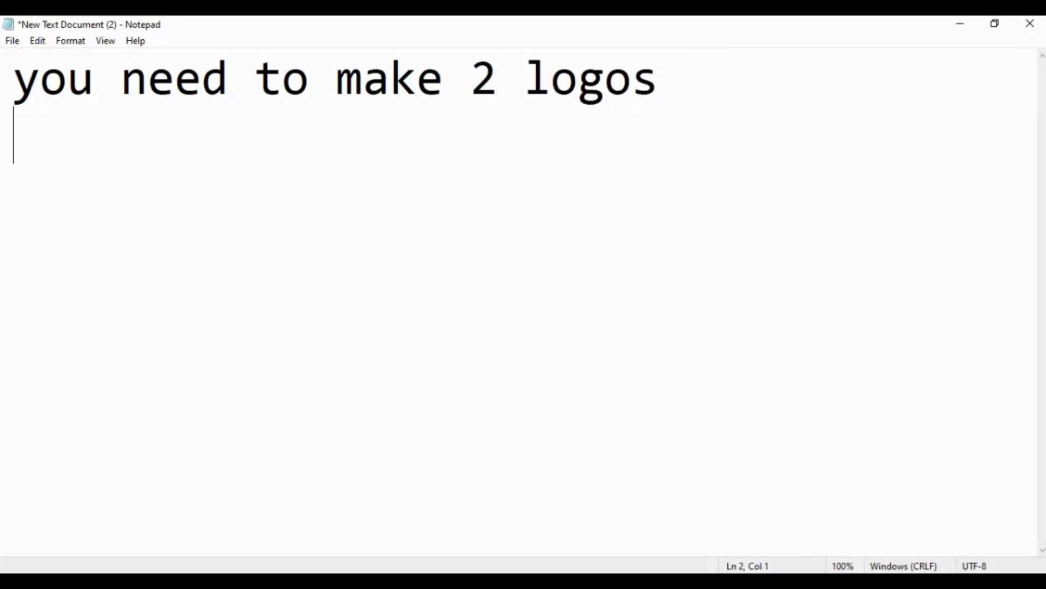
# Step: Write "so i will choose" on the second line, removing any stray characters after it
pyautogui.write('o i')
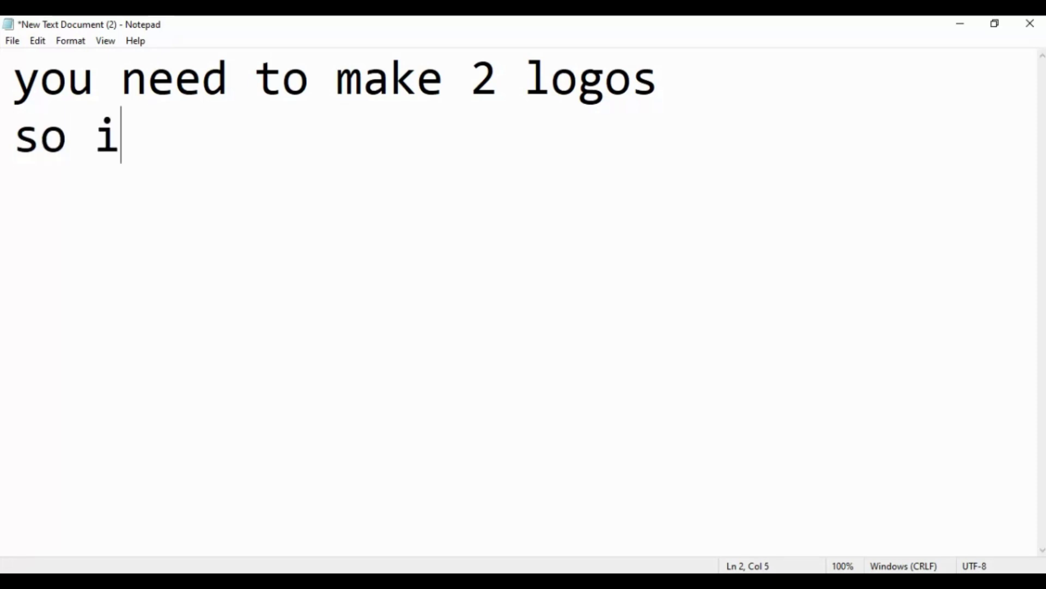
pyautogui.write(' will ')
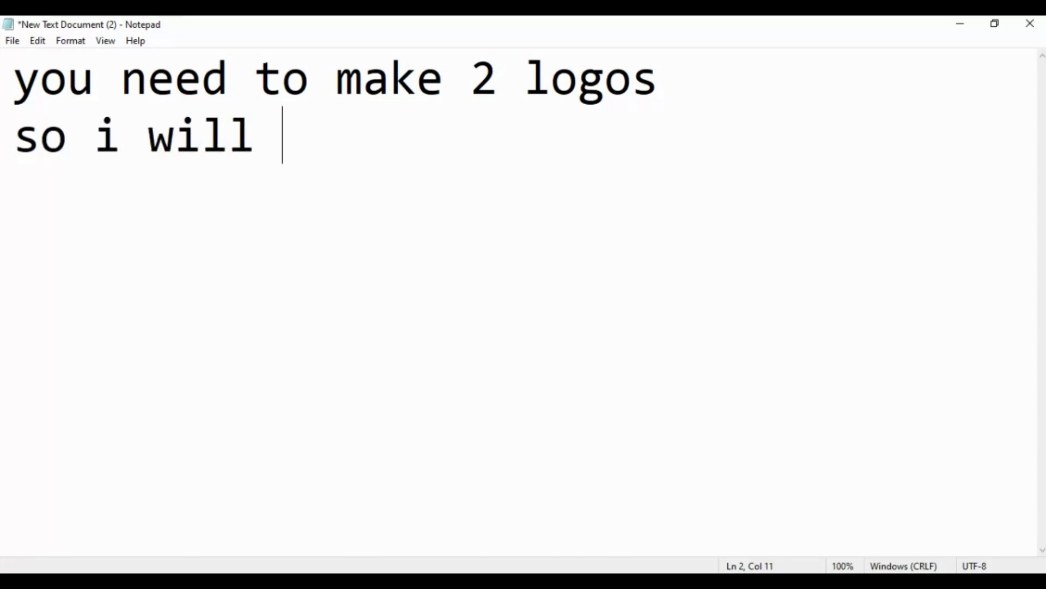
pyautogui.write('choose')
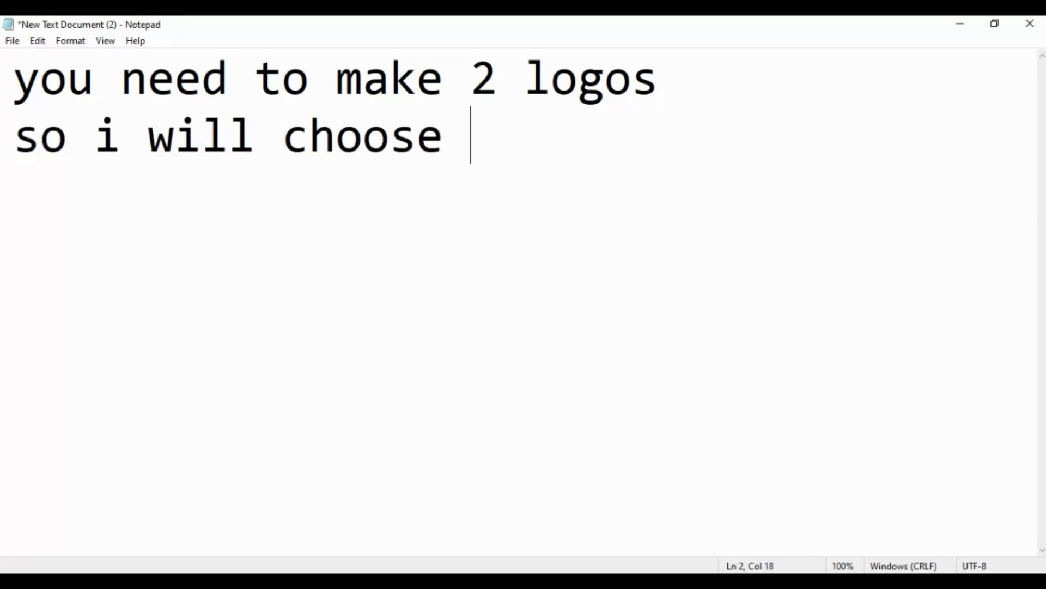
pyautogui.write(' .com')
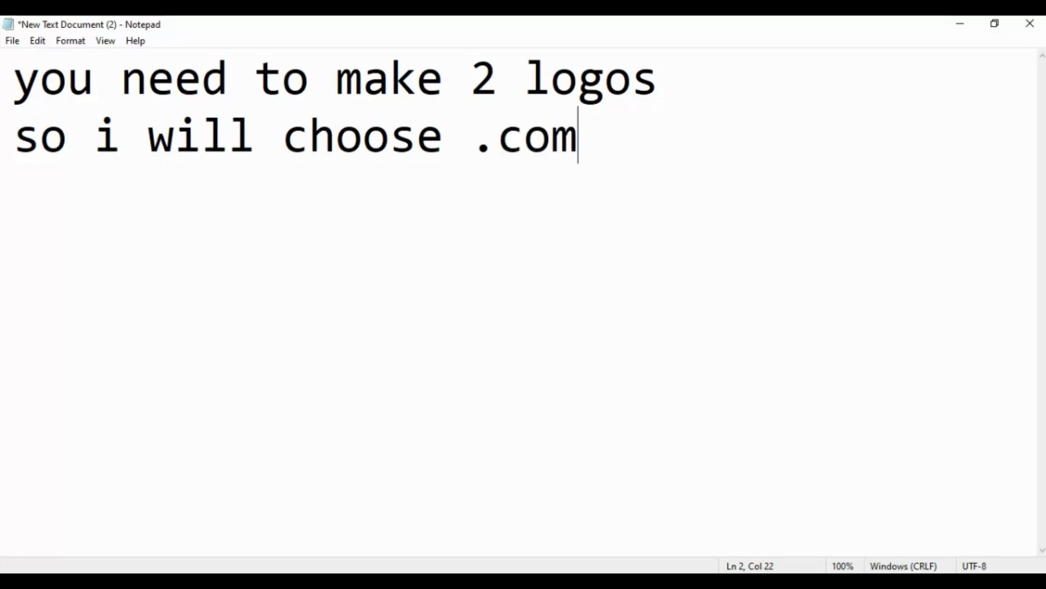
pyautogui.write('frs')
pyautogui.press('BackSpace')
pyautogui.press('BackSpace')
pyautogui.press('BackSpace')
pyautogui.press('BackSpace')
pyautogui.press('BackSpace')
pyautogui.press('BackSpace')
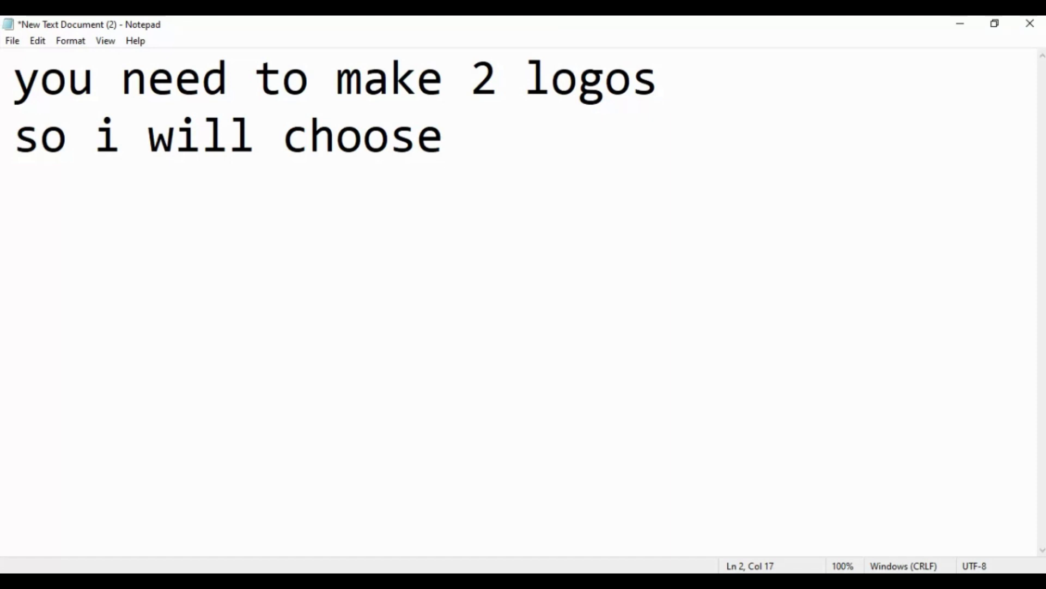
# Step: Add "first one", "and" and "3rd one" on three separate lines below
pyautogui.write('fir')
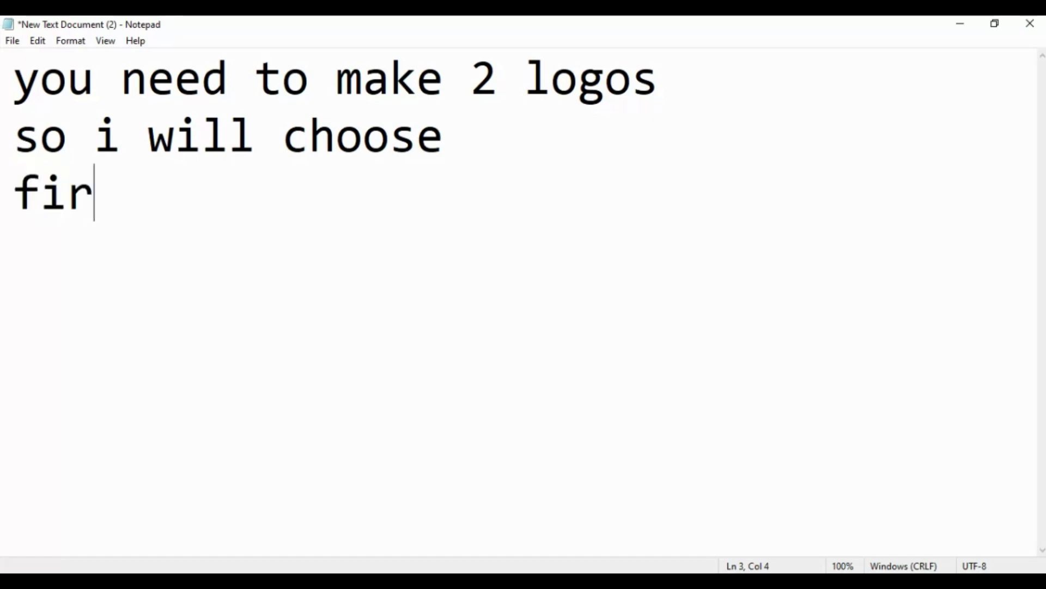
pyautogui.write('st one')
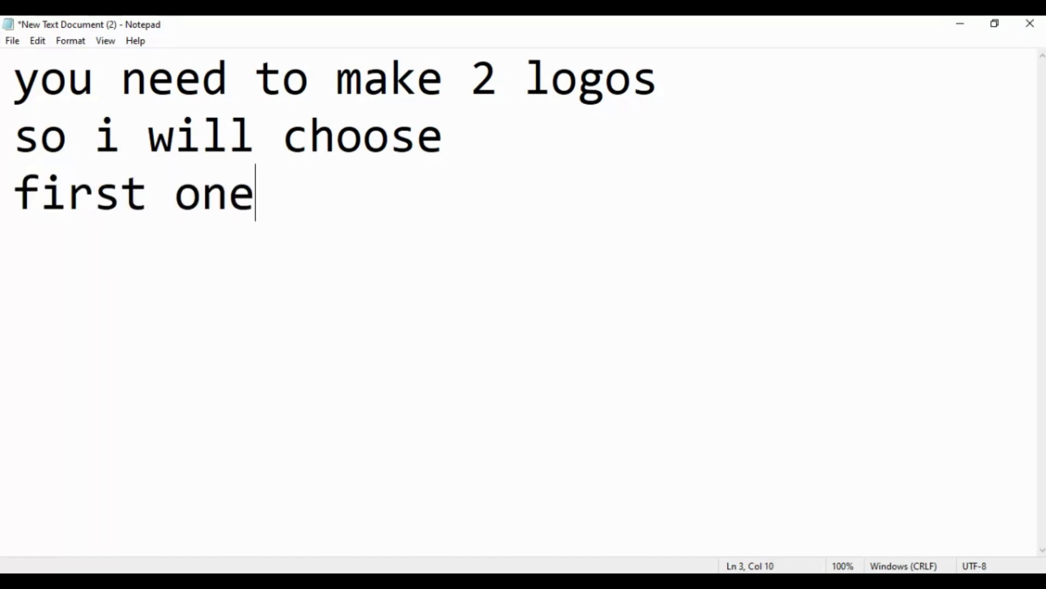
pyautogui.write('and')
pyautogui.press('Up')
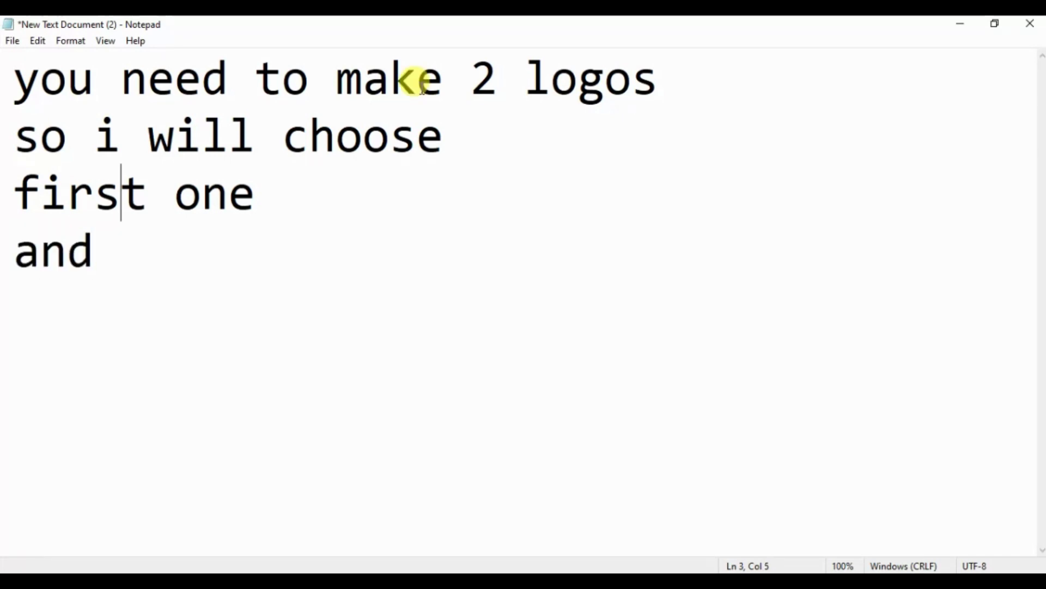
pyautogui.press('Return')
pyautogui.press('BackSpace')
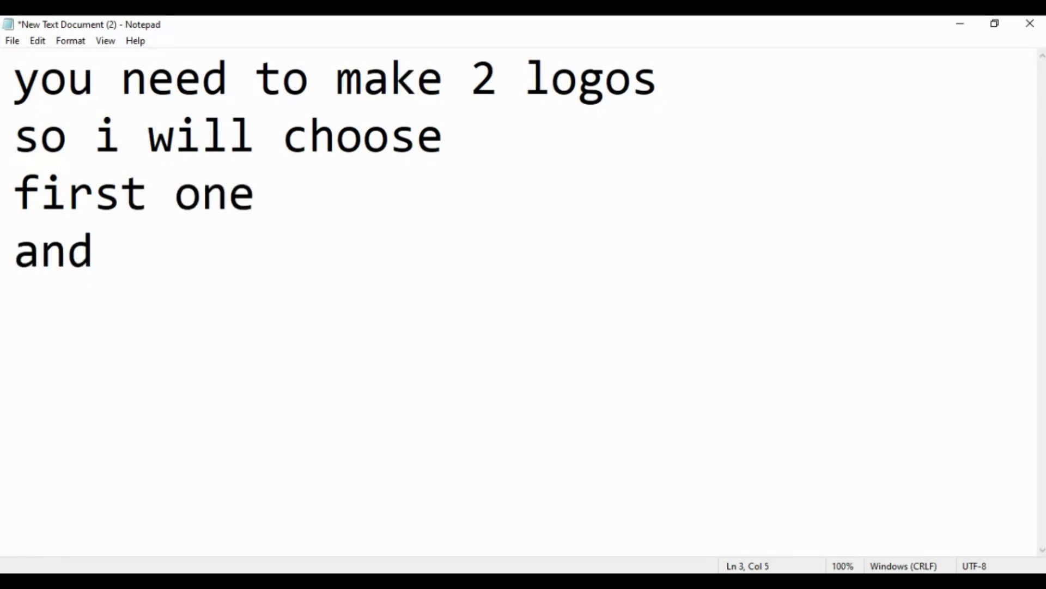
pyautogui.press('Down')
pyautogui.press('Return')
pyautogui.write('3r')
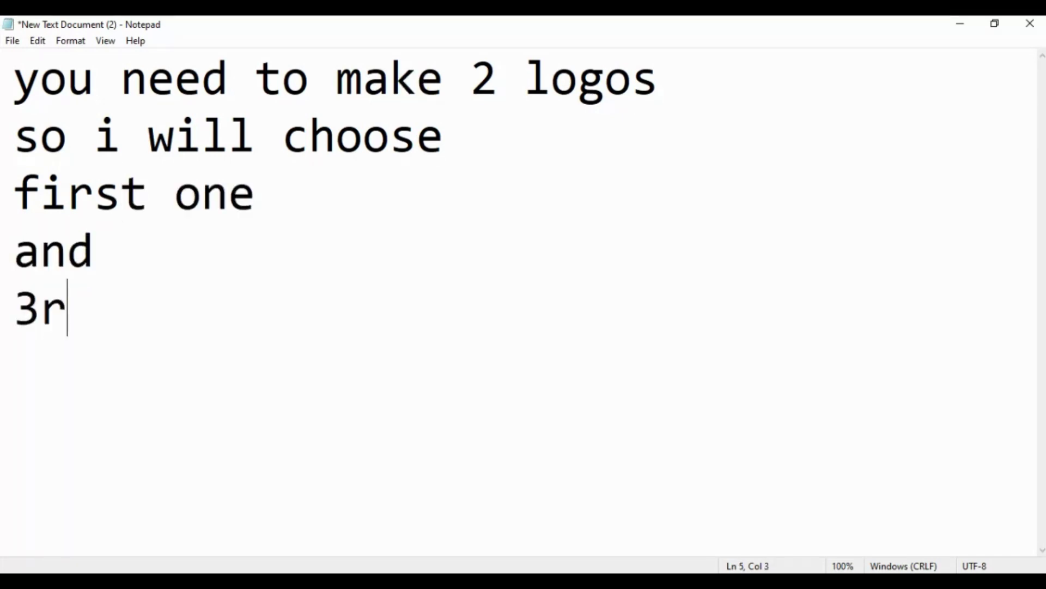
pyautogui.write('d one')
pyautogui.press('Return')
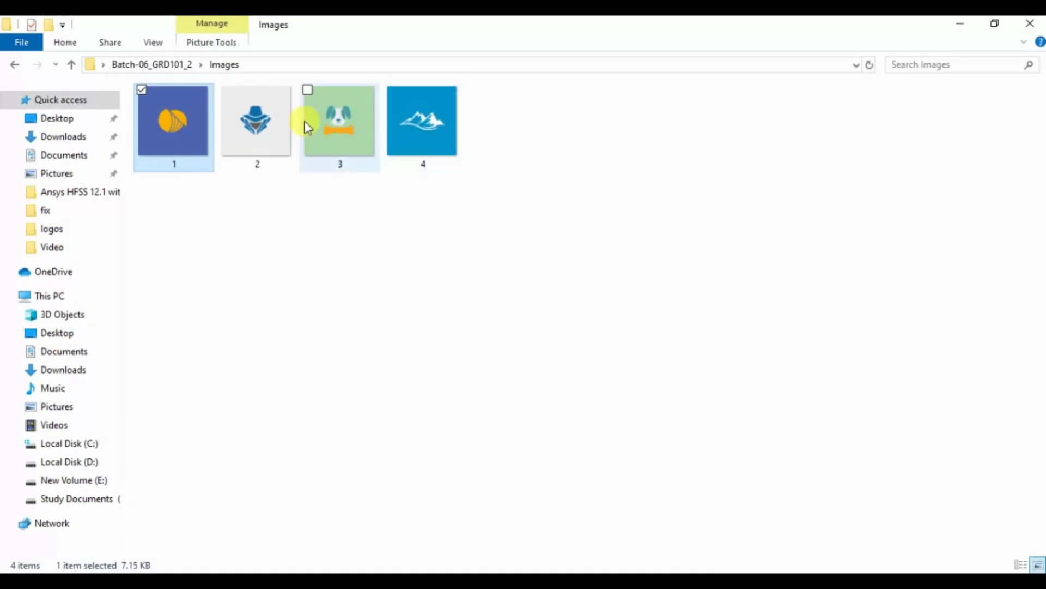
# Step: Switch to the Images folder in File Explorer and select image 1, followed by image 3, to indicate the chosen logos
pyautogui.moveTo(175, 156)
pyautogui.mouseDown()
pyautogui.moveTo(205, 187)
pyautogui.moveTo(158, 150)
pyautogui.mouseUp()
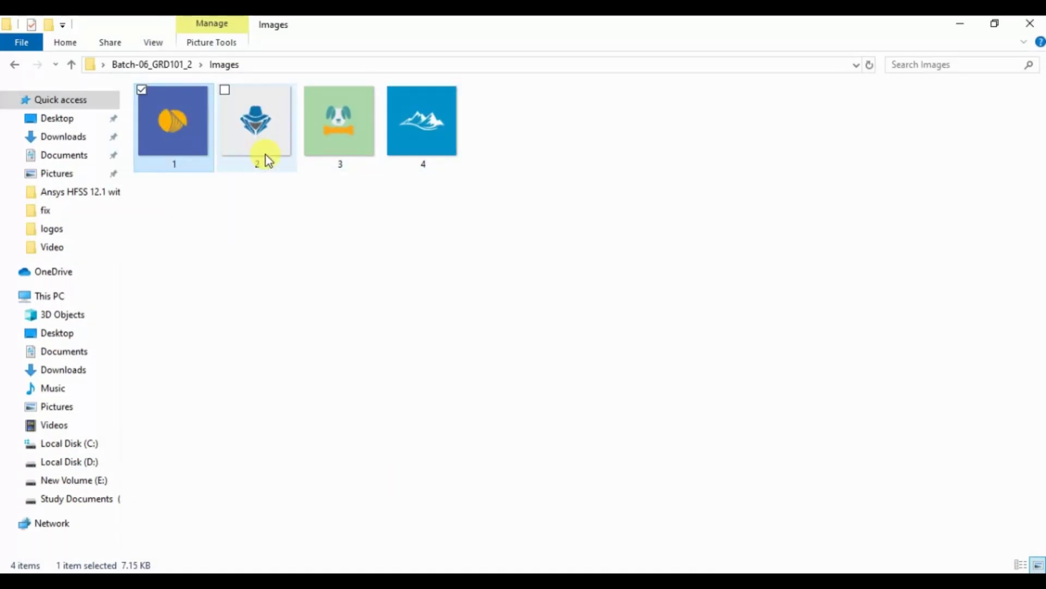
pyautogui.click(339, 132)
pyautogui.moveTo(339, 132); pyautogui.dragTo(341, 168)
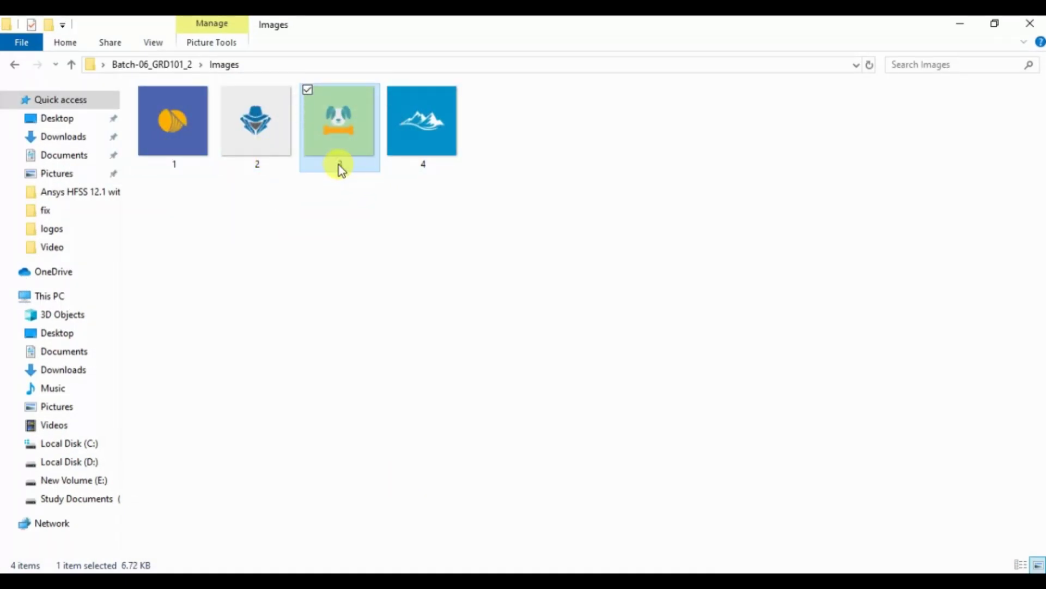
# Step: Close the Images folder and the Notepad note, saving the note's changes
pyautogui.click(1030, 23)
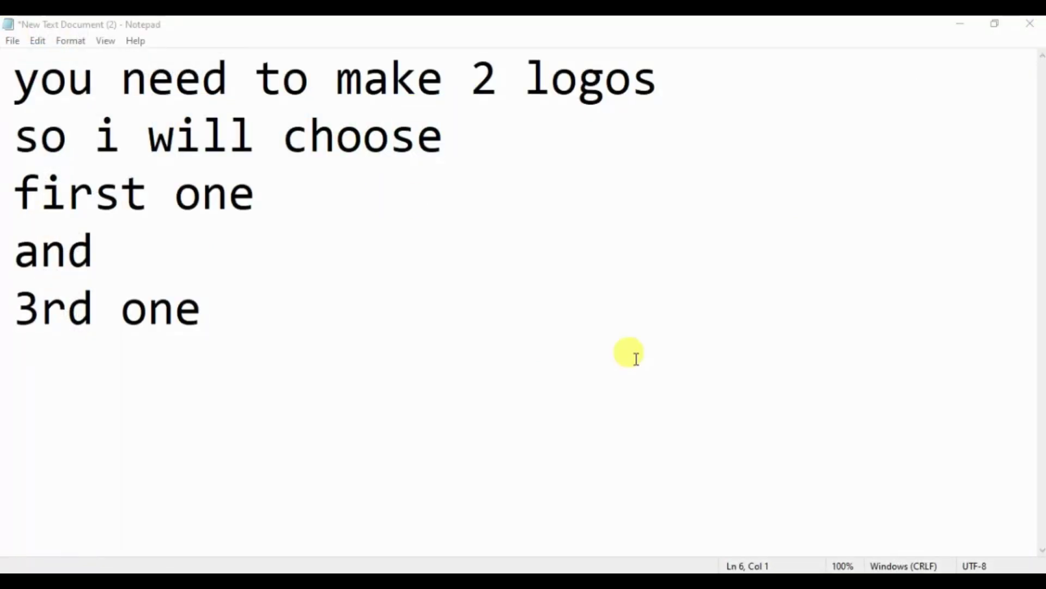
pyautogui.click(1030, 23)
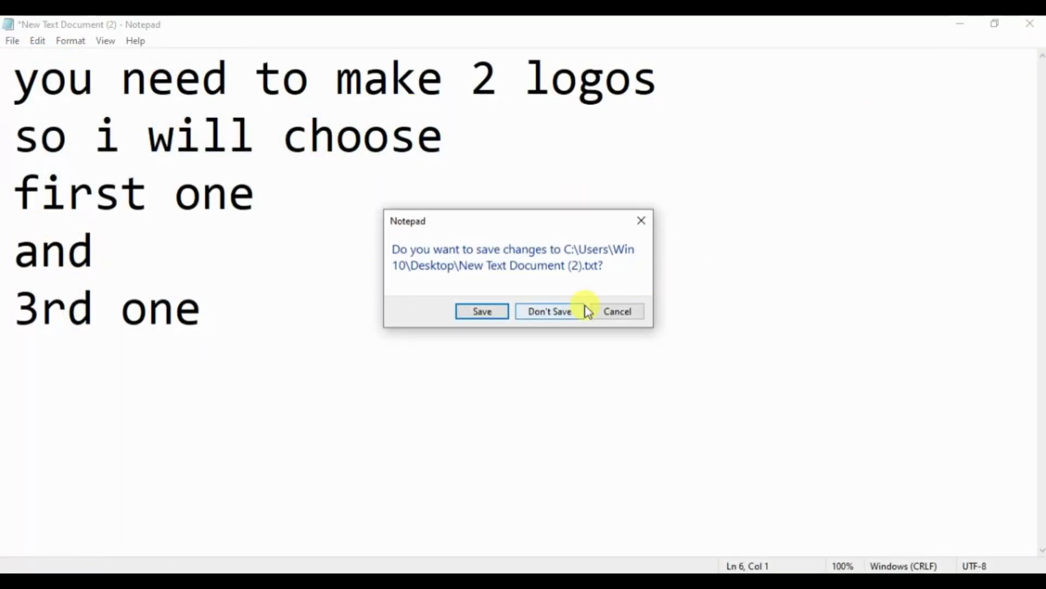
pyautogui.click(481, 311)
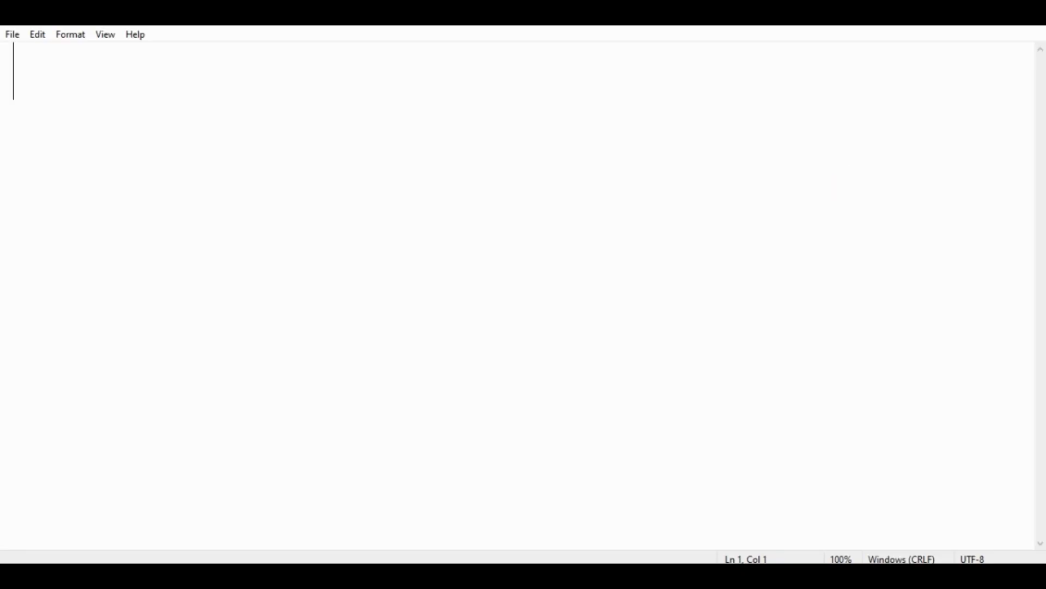
# Step: Write "Want to download this solution ??" as the first line of the blank Notepad document
pyautogui.write('Want ')
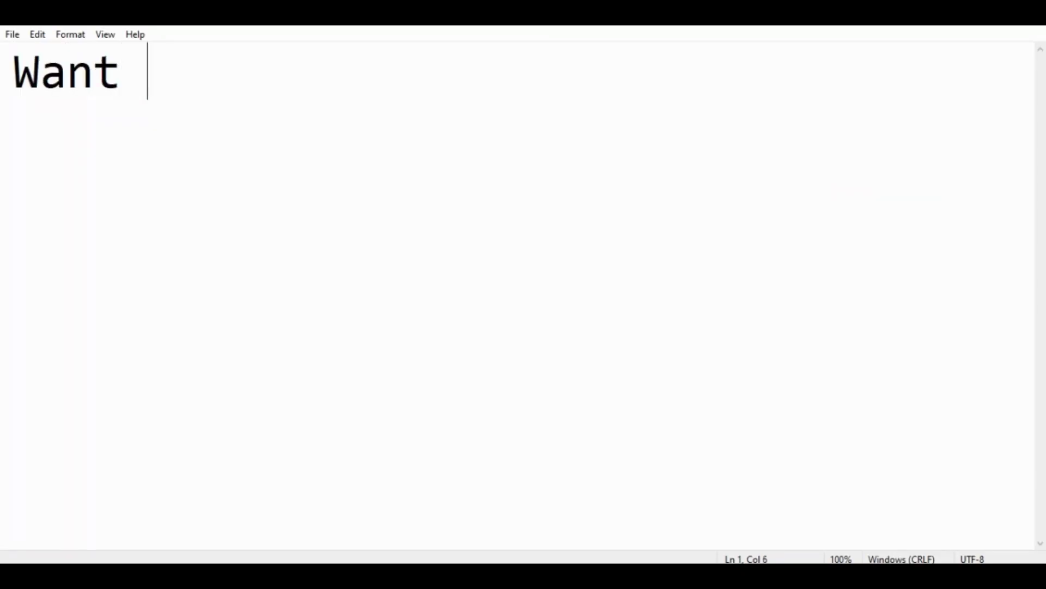
pyautogui.write('to doen')
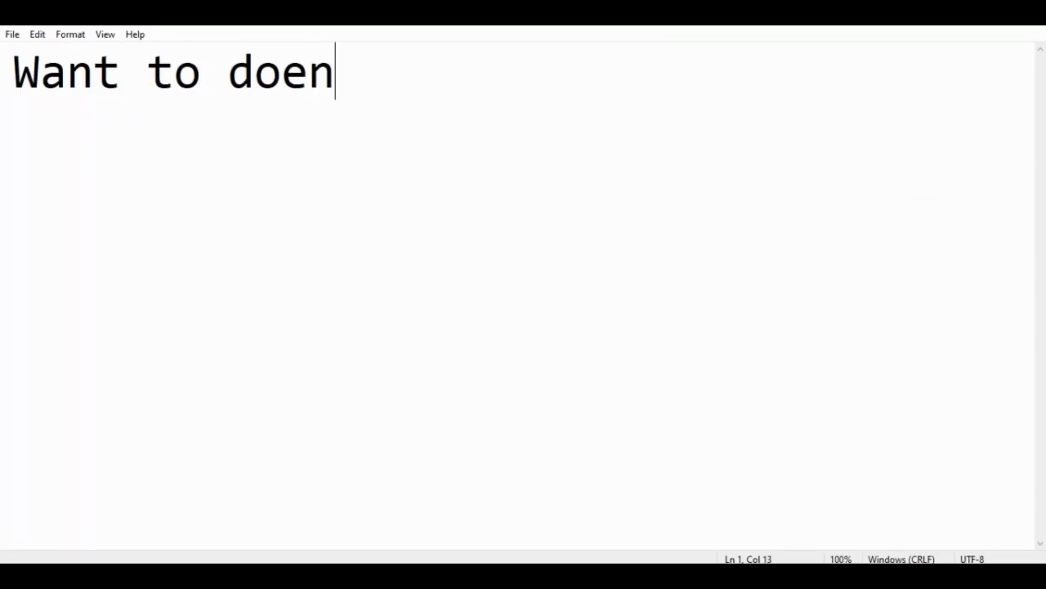
pyautogui.press('BackSpace')
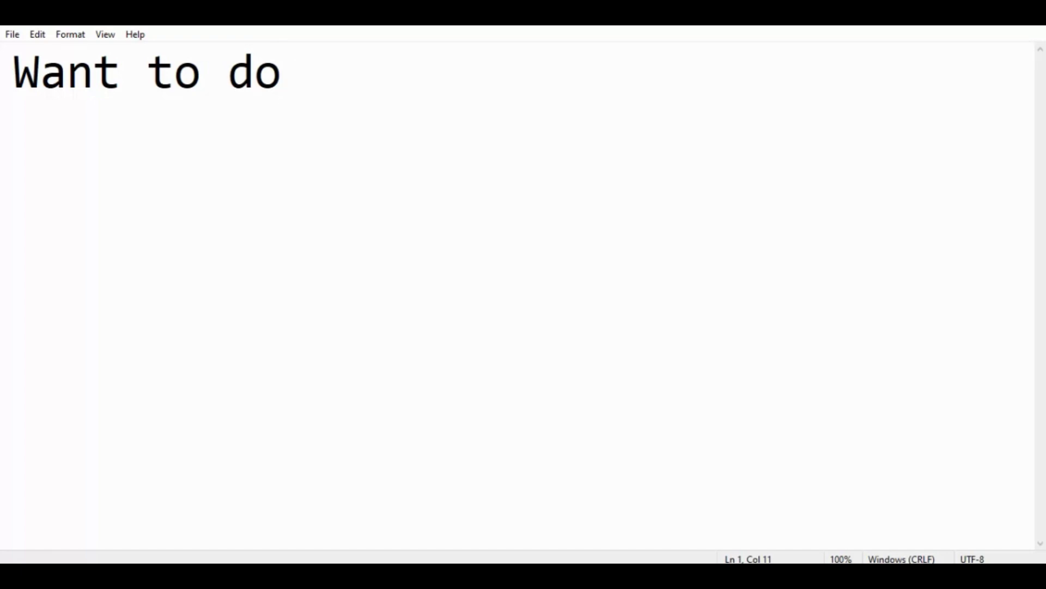
pyautogui.write('wnload th')
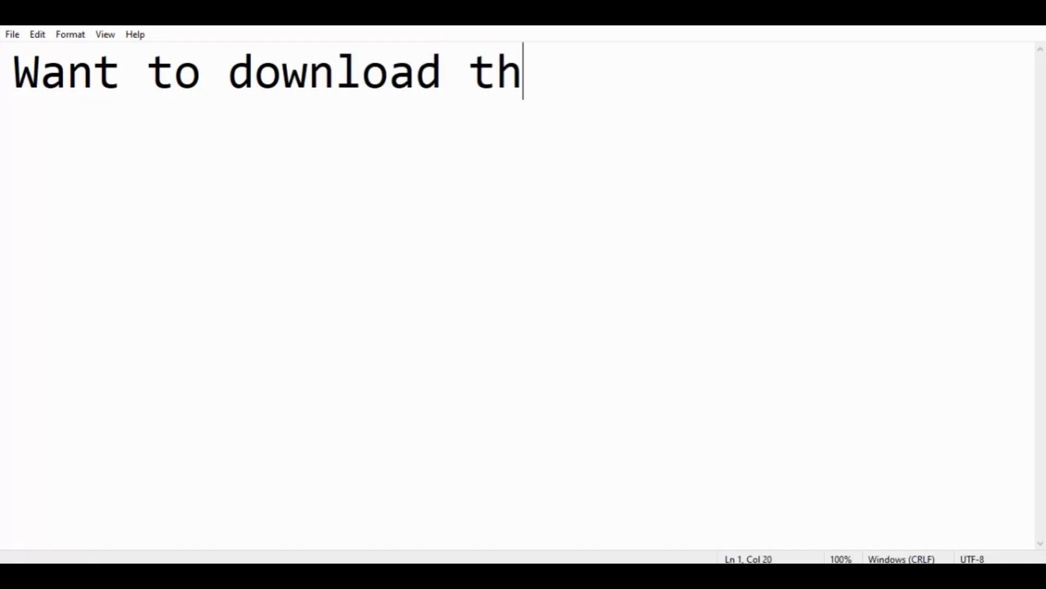
pyautogui.write('is solu')
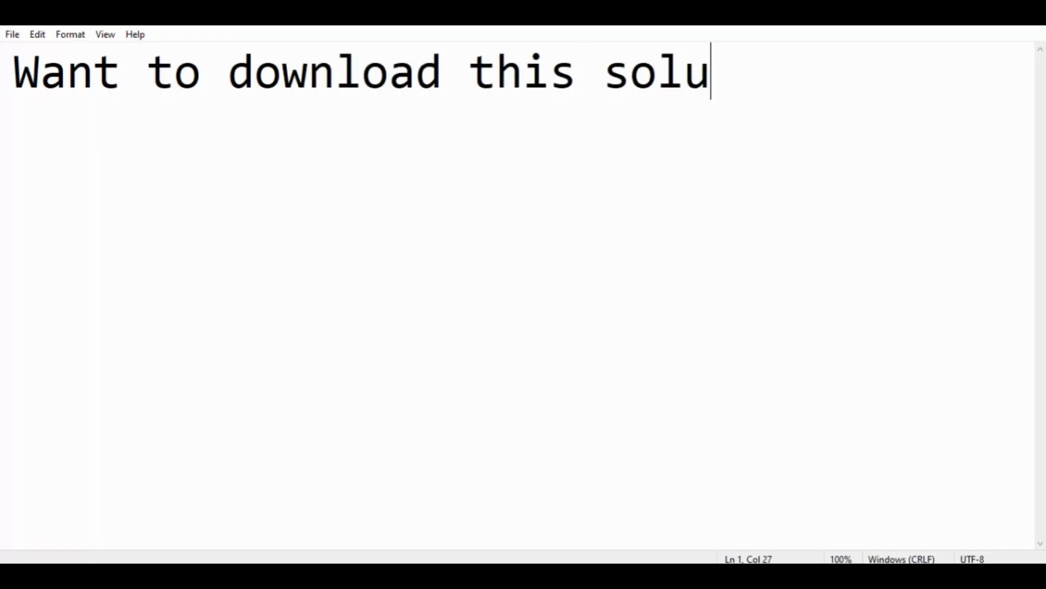
pyautogui.write('ti')
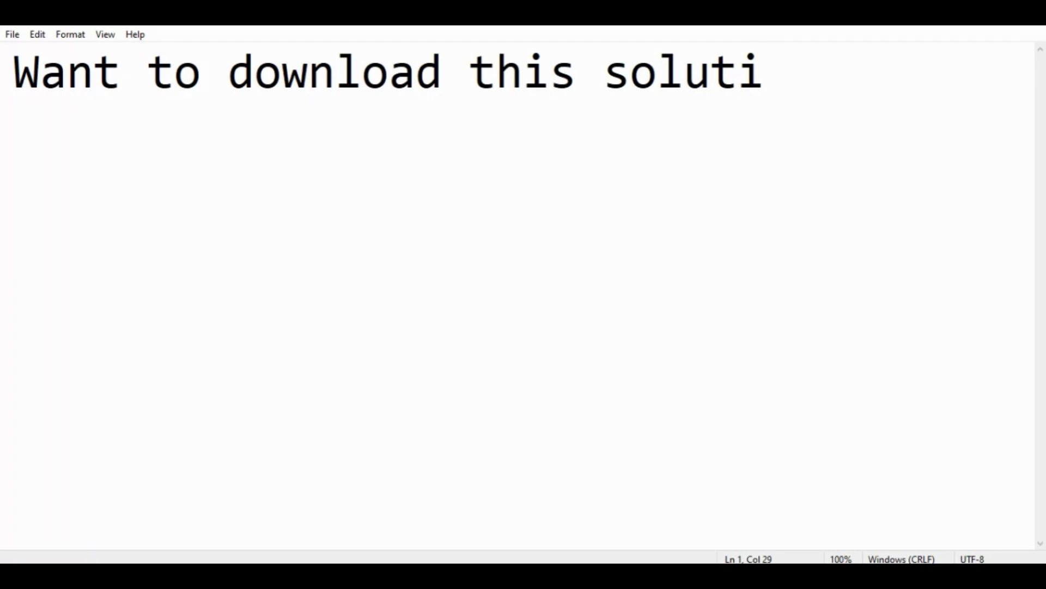
pyautogui.write('on')
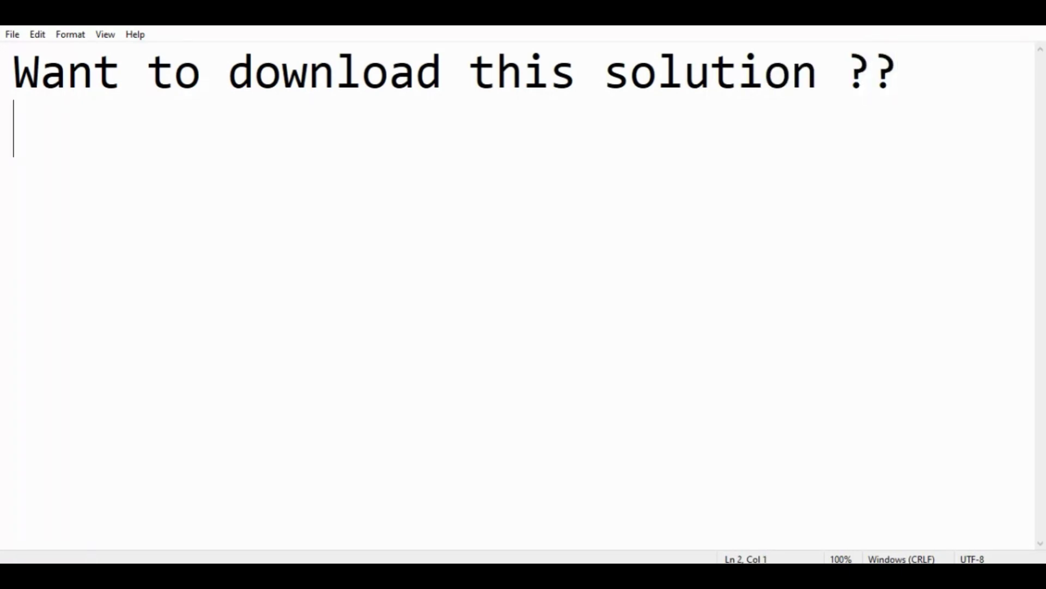
# Step: Write "go to description of video and click on link" under the question in the note
pyautogui.write('go ')
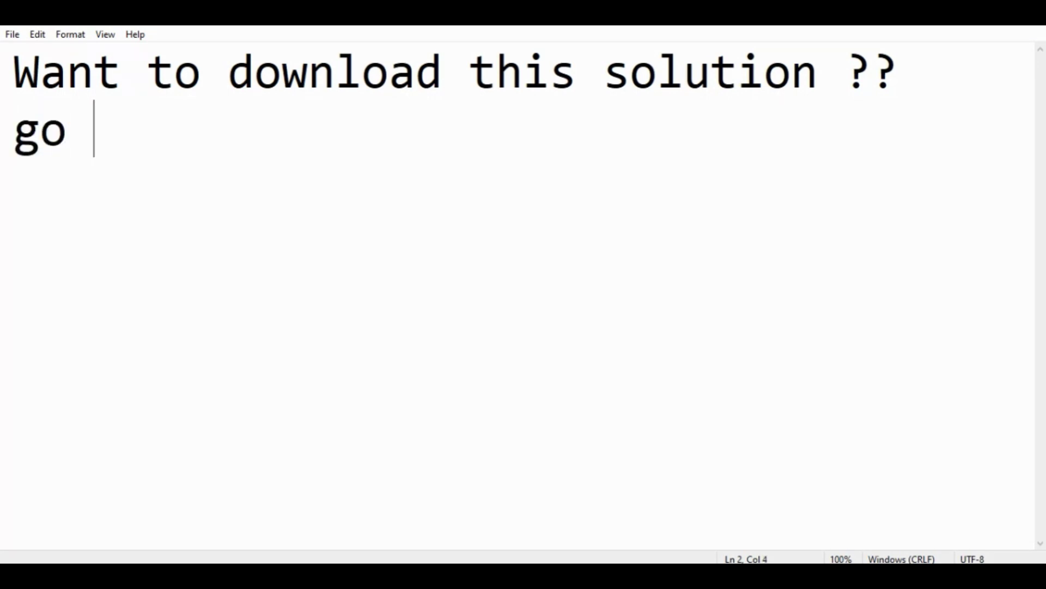
pyautogui.write('to de')
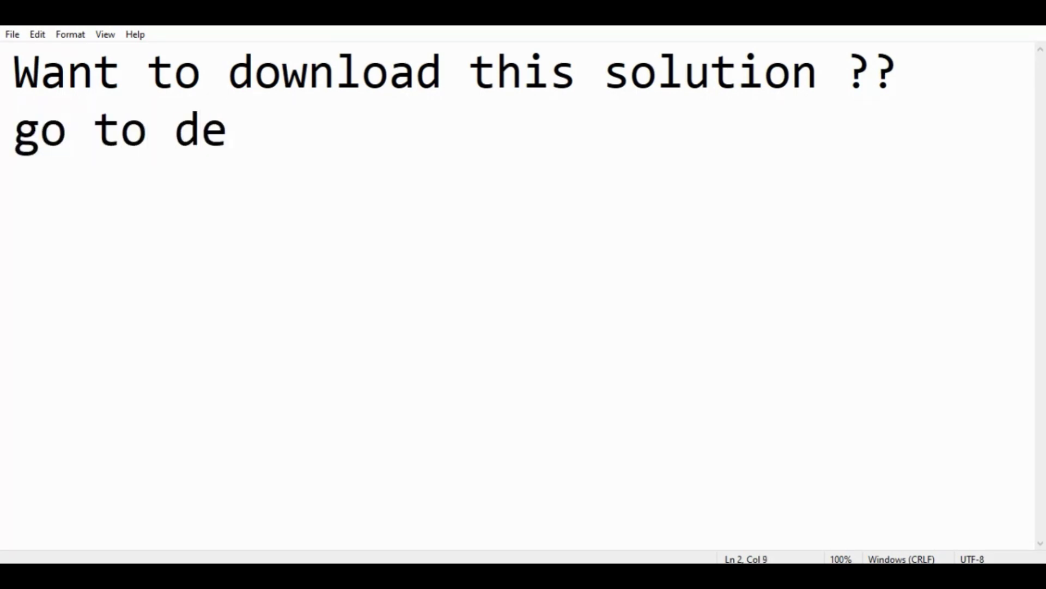
pyautogui.write('script')
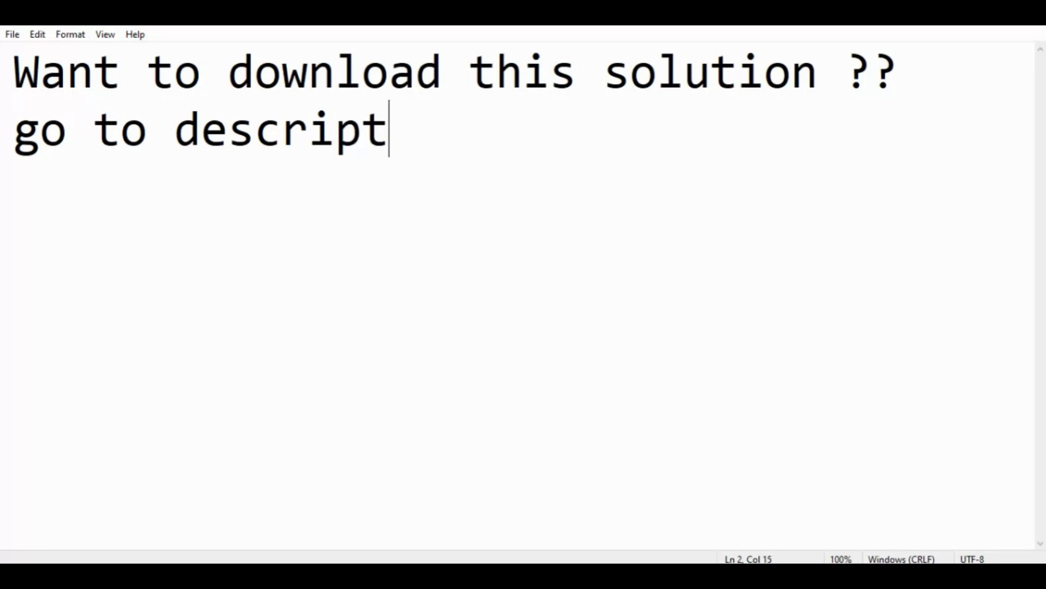
pyautogui.write('ion of video ')
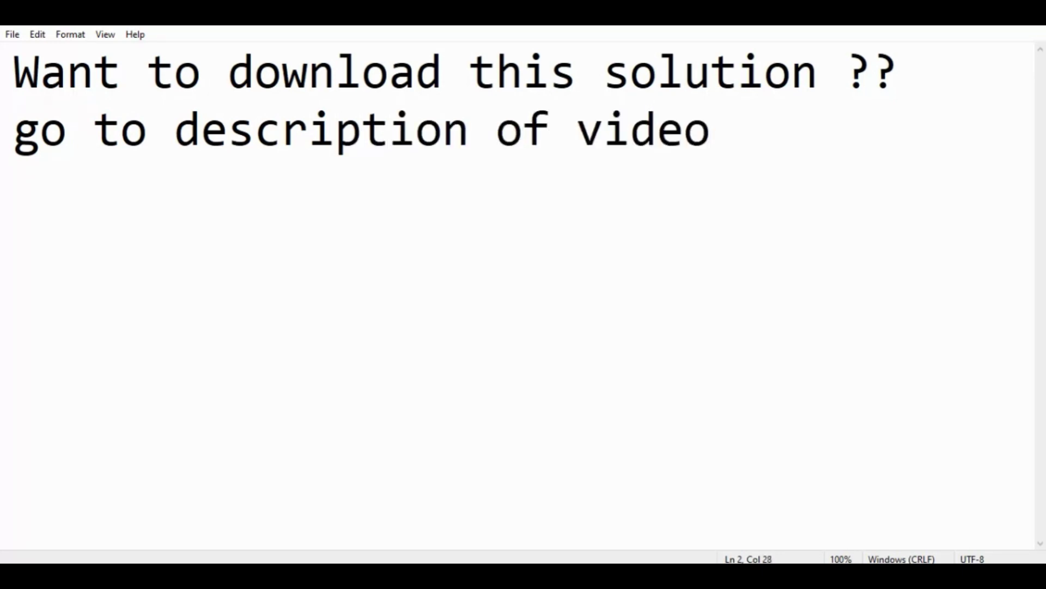
pyautogui.write('and ')
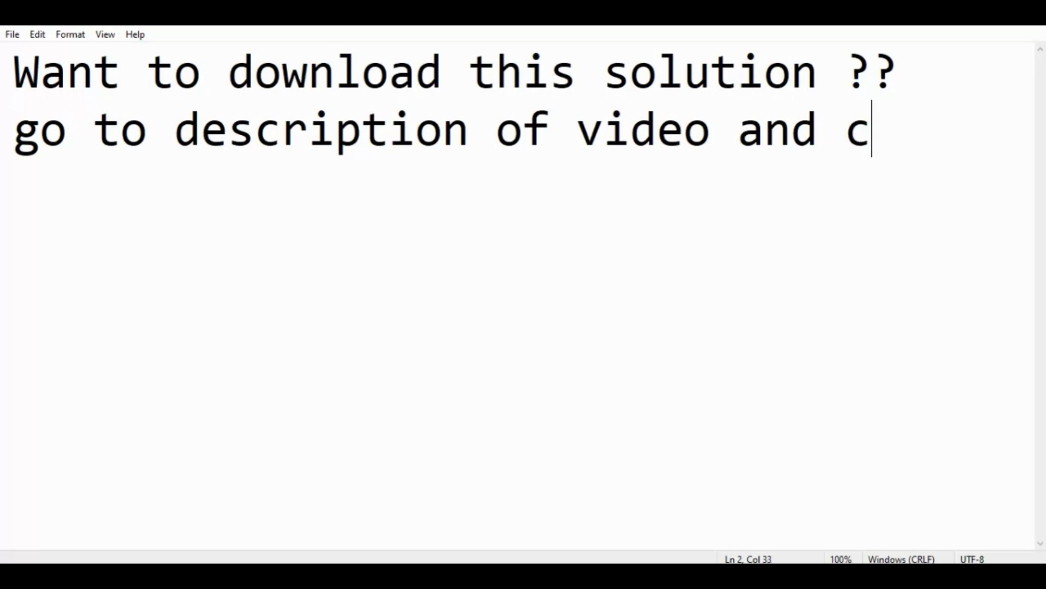
pyautogui.write('click')
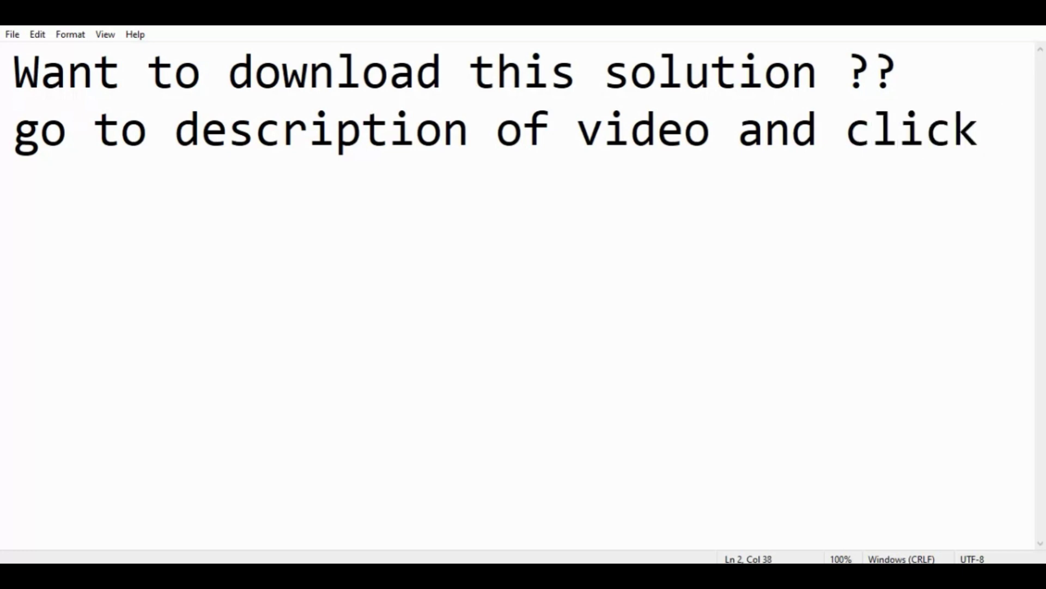
pyautogui.write(' on lin')
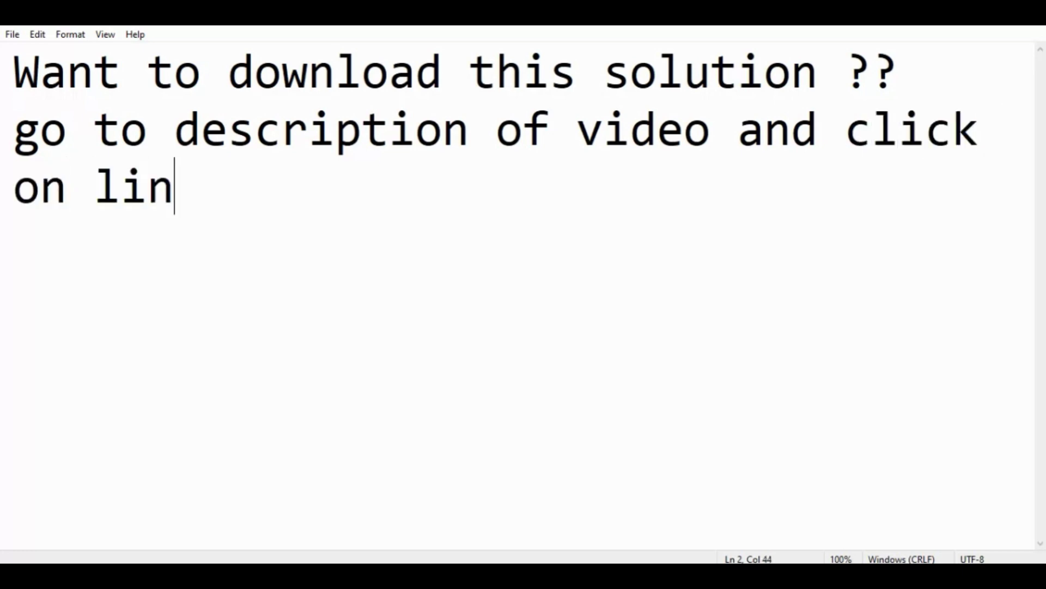
pyautogui.write('k ')
pyautogui.write('www.t')
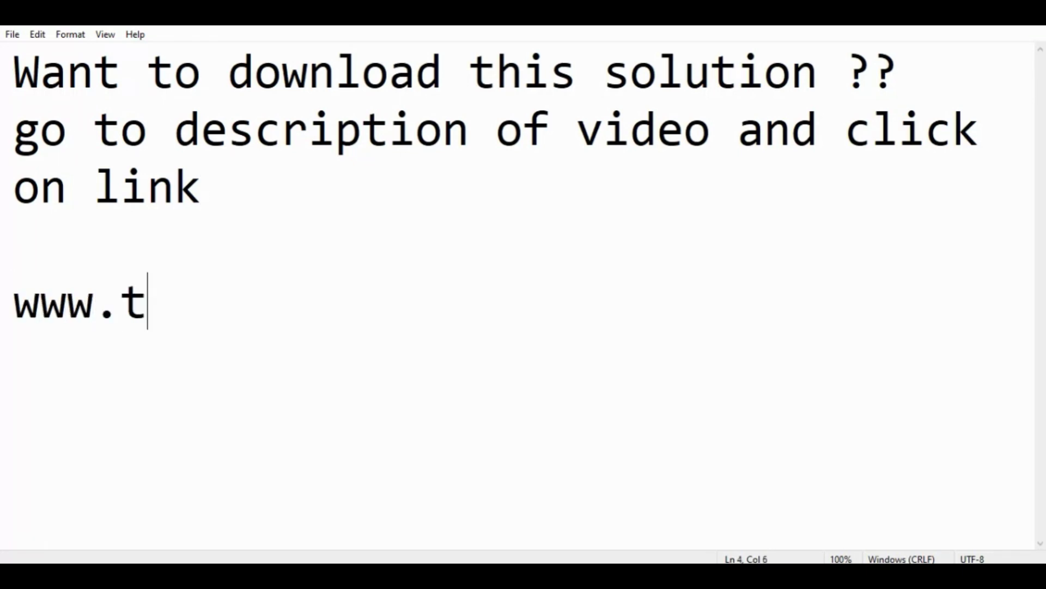
pyautogui.write('echni')
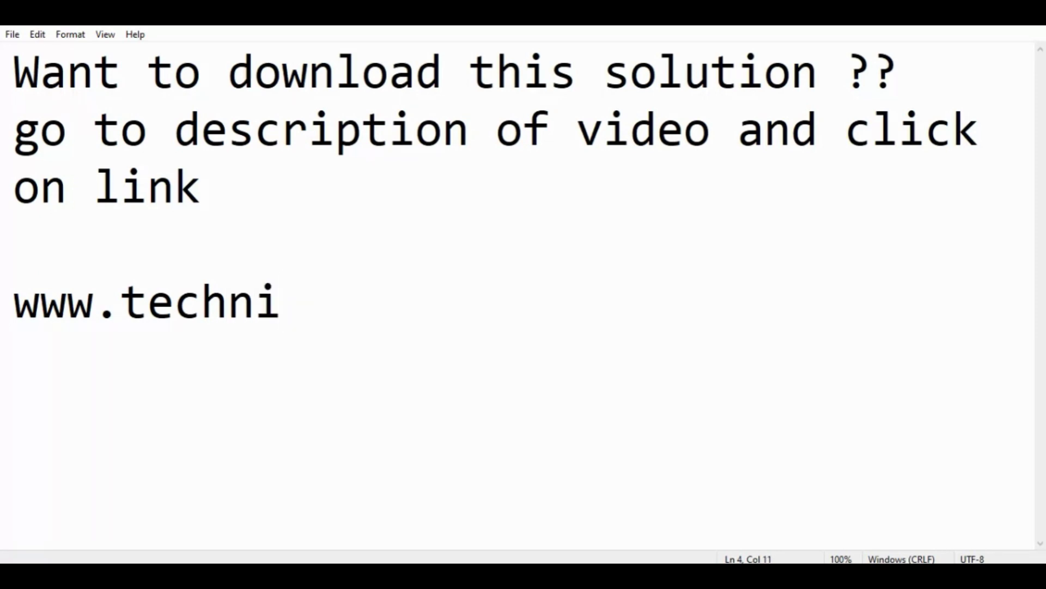
pyautogui.write('calmal')
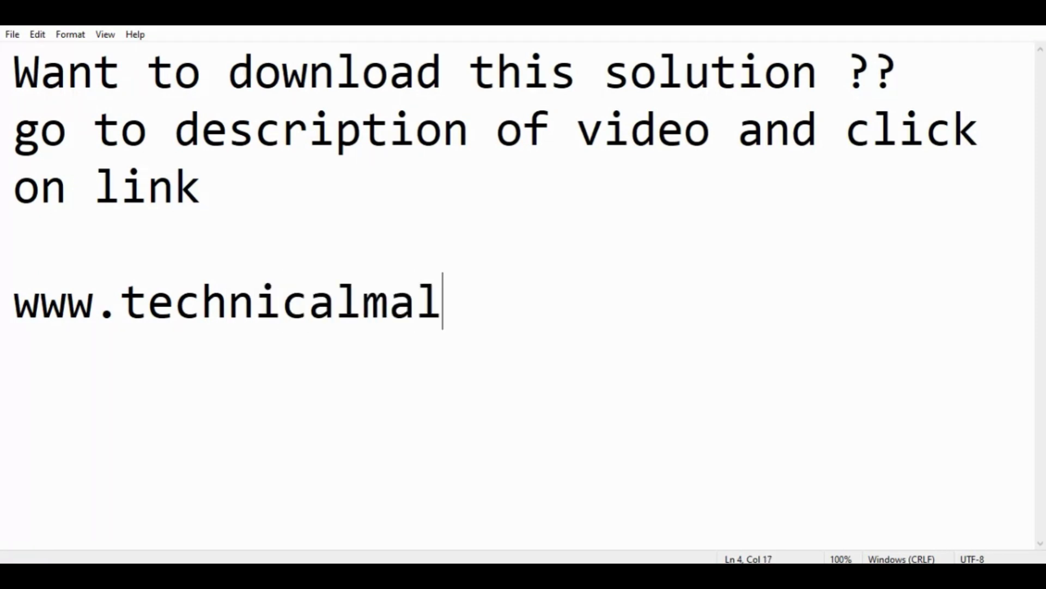
pyautogui.write('i.com')
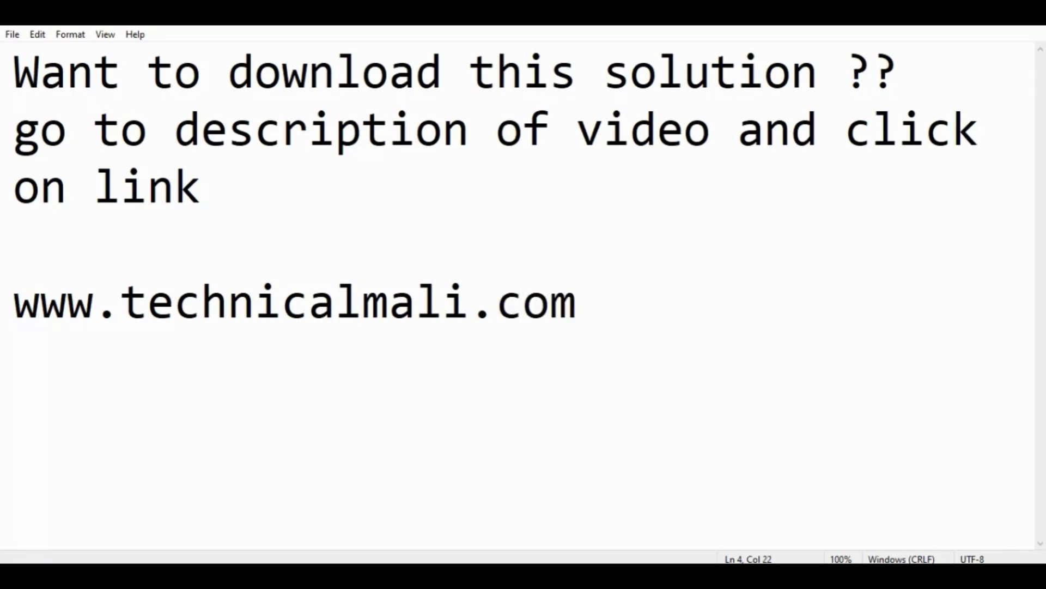
pyautogui.write('k')
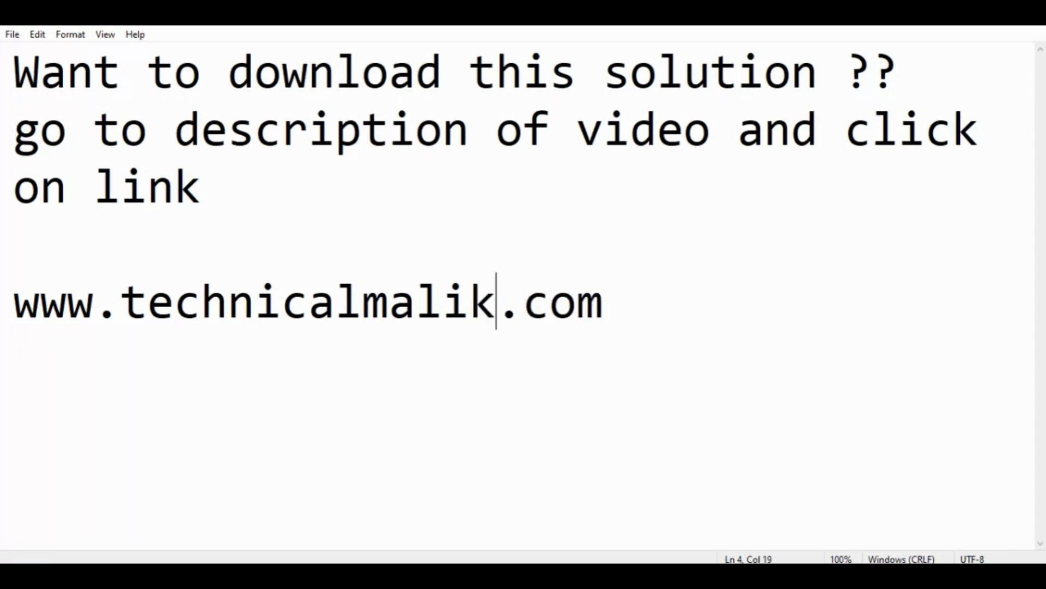
pyautogui.click(705, 297)
# Step: In Illustrator, draw a red circle about 26 in across mid-artboard and a red rectangle about 30 by 38 in beside it, slightly overlapping
pyautogui.hotkey('ctrl', 'r')
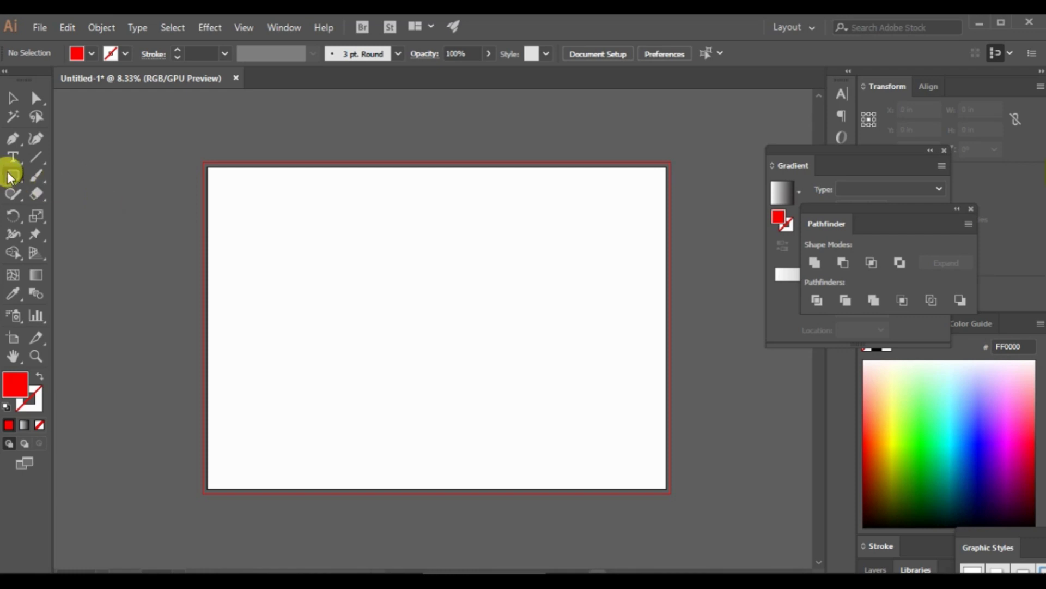
pyautogui.moveTo(12, 175); pyautogui.dragTo(48, 212)
pyautogui.moveTo(373, 270); pyautogui.dragTo(491, 340)
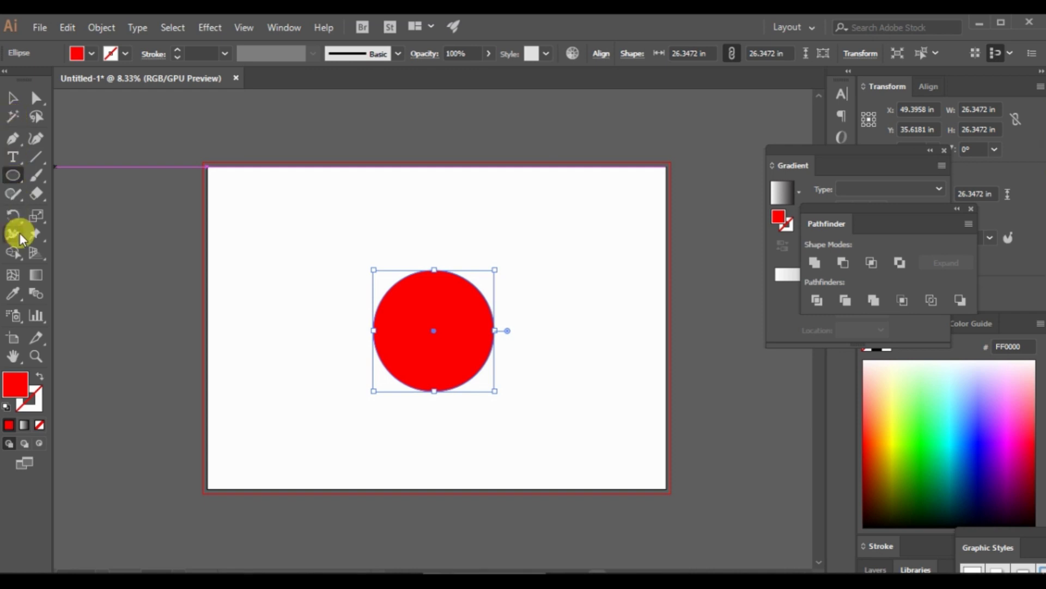
pyautogui.click(18, 171)
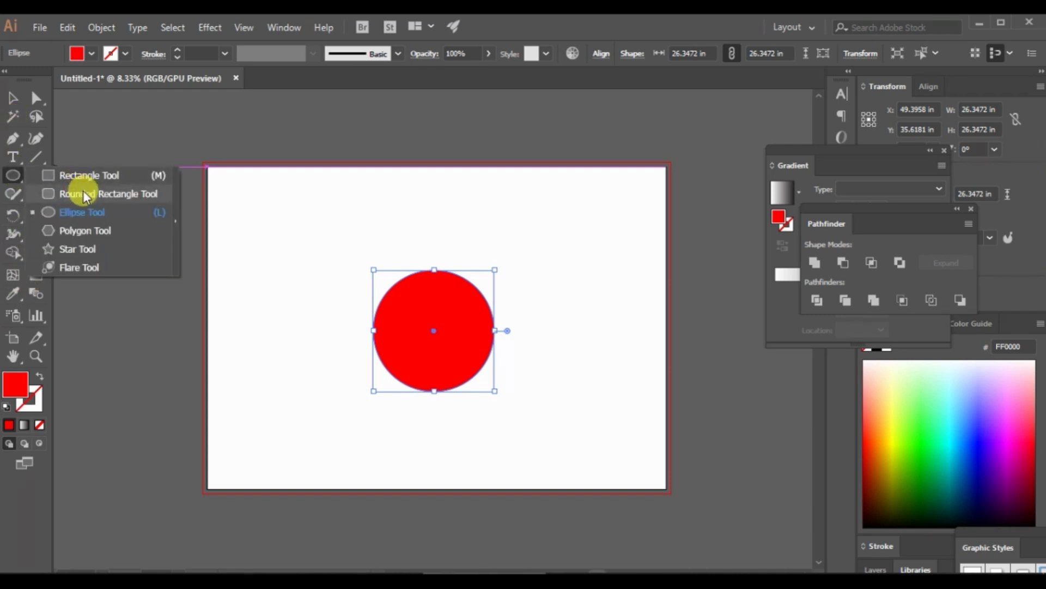
pyautogui.click(88, 175)
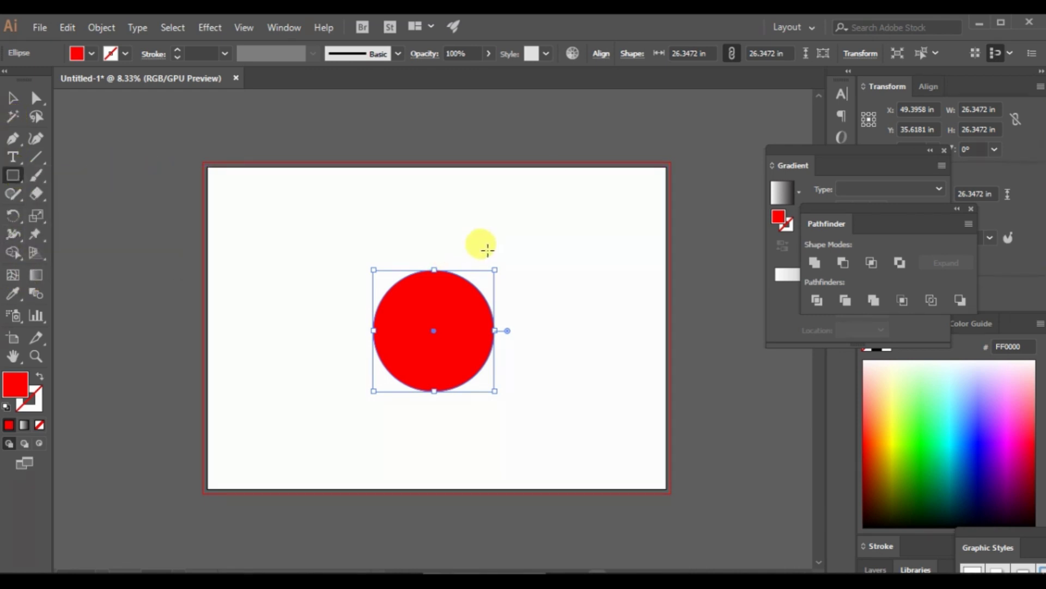
pyautogui.moveTo(488, 251); pyautogui.dragTo(627, 423)
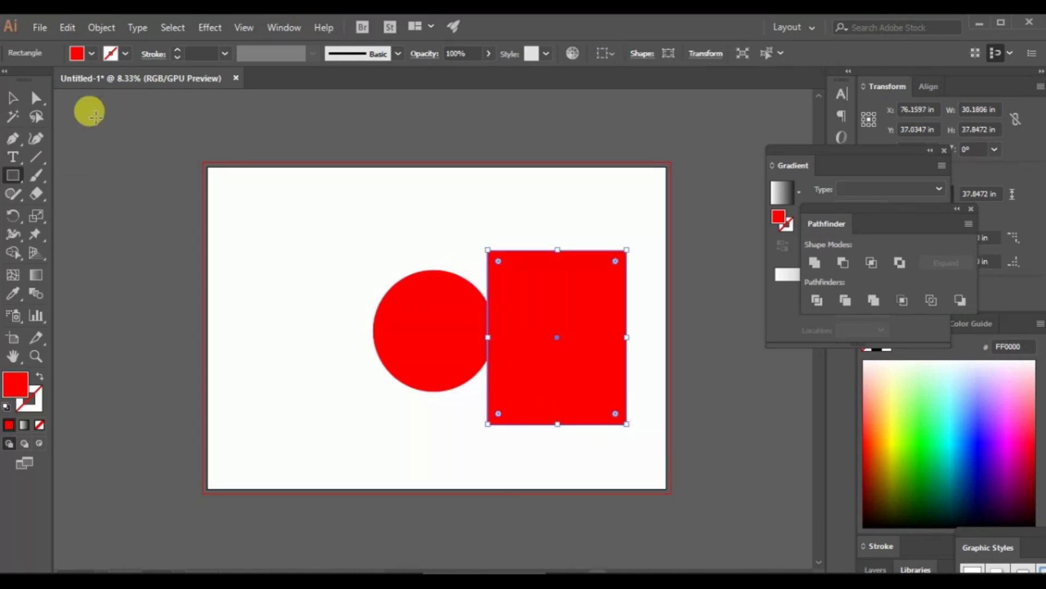
# Step: Move the rectangle slightly toward the circle so it covers more of the circle's right side
pyautogui.click(13, 99)
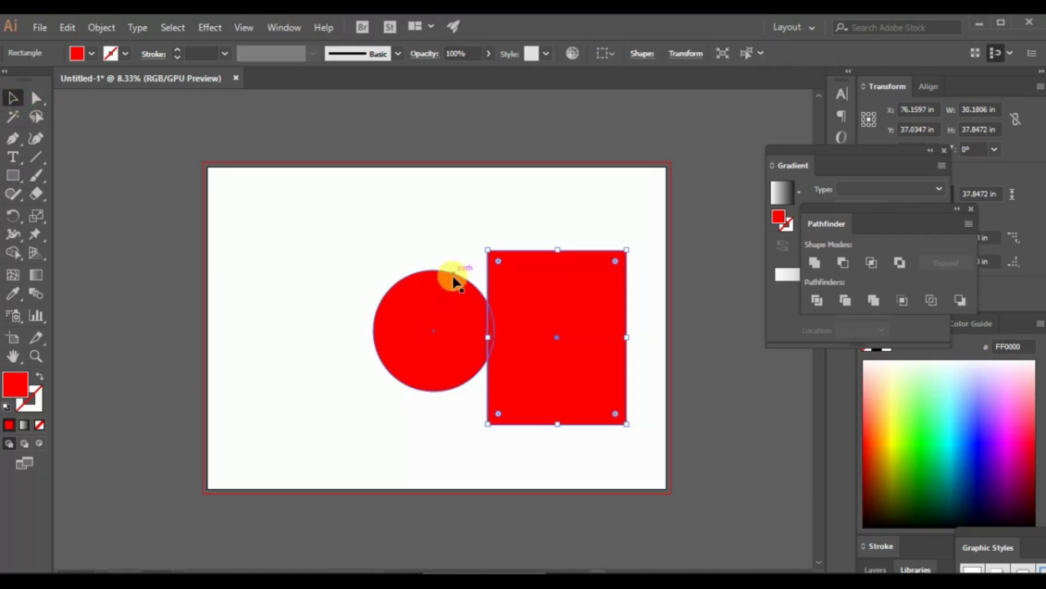
pyautogui.click(548, 304)
pyautogui.moveTo(548, 306); pyautogui.dragTo(532, 299)
# Step: Duplicate the circle and rectangle together and place the copies over the artboard's upper-left corner
pyautogui.hotkey('ctrl', 'a')
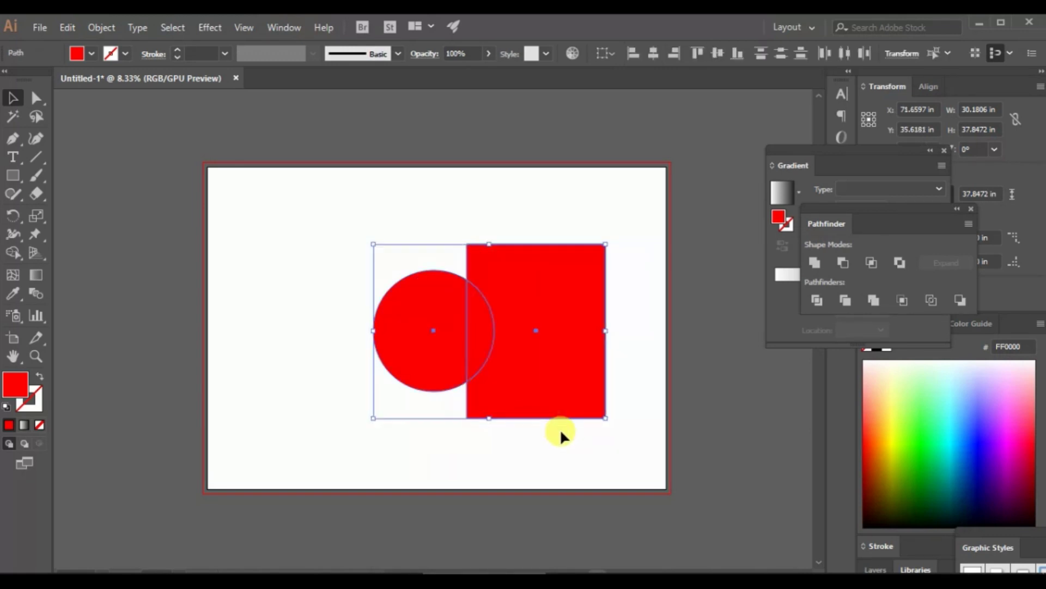
pyautogui.hotkey('ctrl', 'c')
pyautogui.hotkey('ctrl', 'v')
pyautogui.moveTo(449, 327); pyautogui.dragTo(254, 180)
pyautogui.click(440, 212)
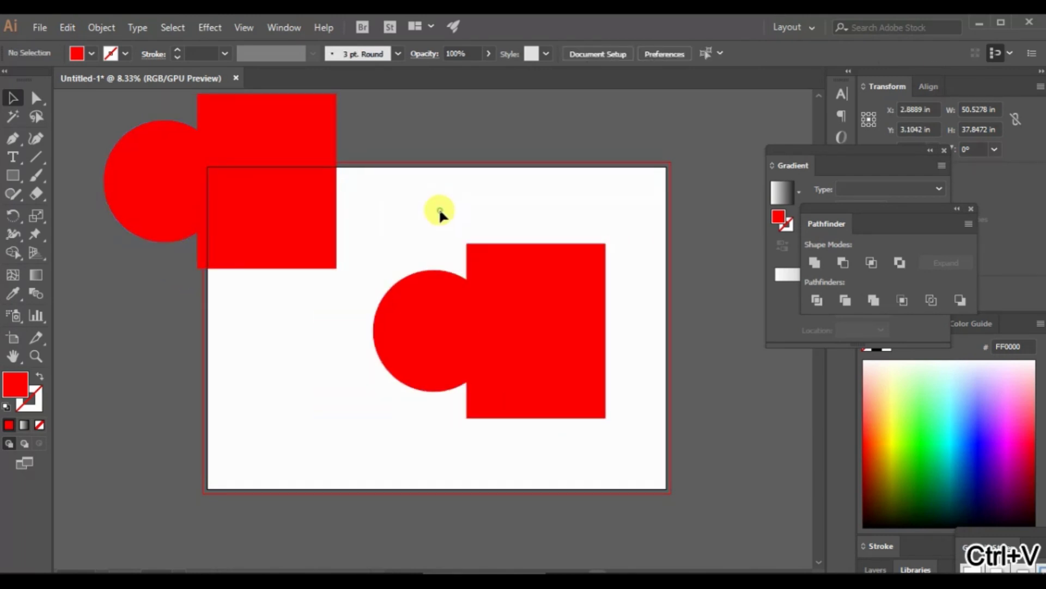
# Step: Duplicate the upper-left rectangle, place the duplicate over the left part of its circle, and delete the rectangle on the circle's right side
pyautogui.click(305, 170)
pyautogui.hotkey('ctrl', 'c')
pyautogui.hotkey('ctrl', 'v')
pyautogui.moveTo(373, 252); pyautogui.dragTo(111, 142)
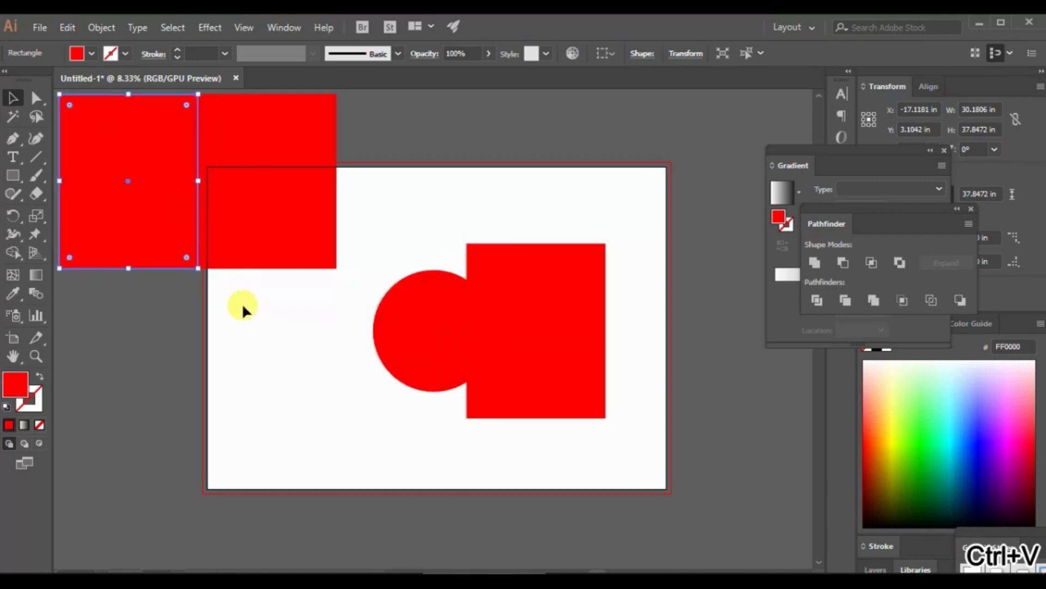
pyautogui.click(250, 305)
pyautogui.click(280, 221)
pyautogui.press('Delete')
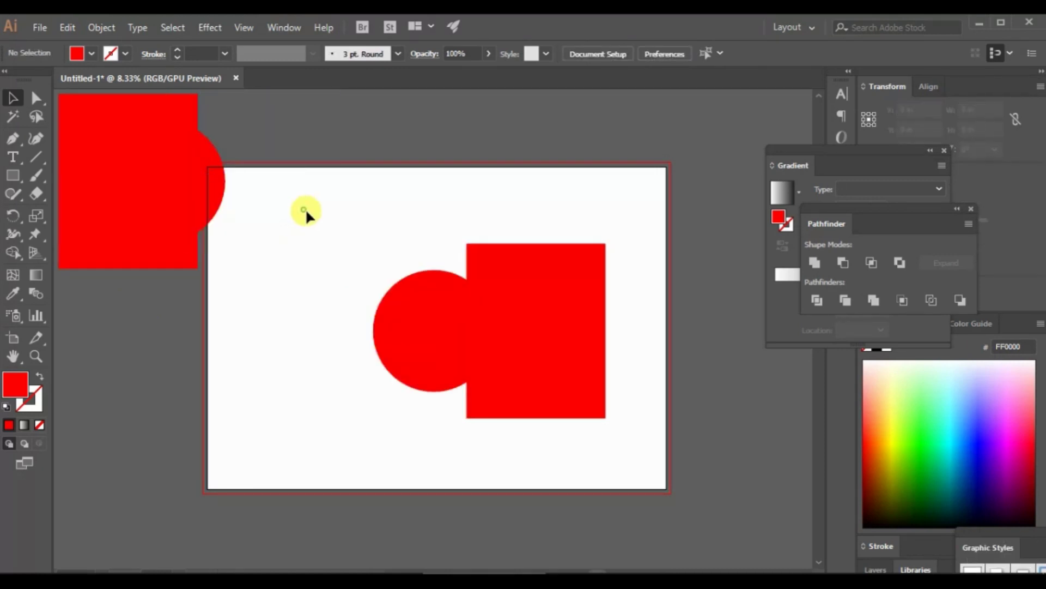
# Step: Subtract the front rectangle from the circle in both pairs using Minus Front
pyautogui.moveTo(305, 209); pyautogui.dragTo(568, 381)
pyautogui.click(836, 269)
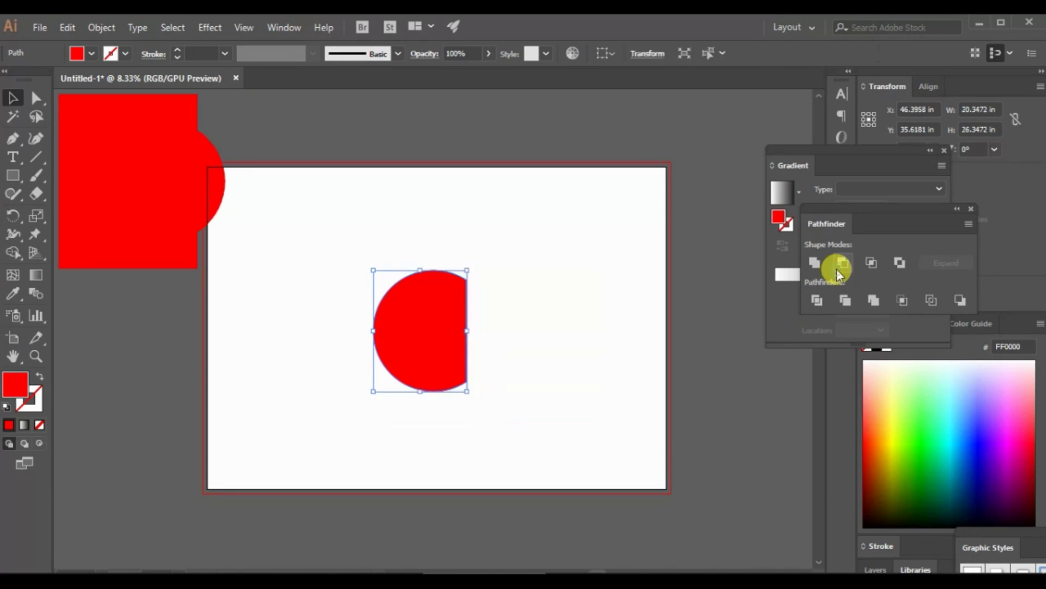
pyautogui.moveTo(269, 119); pyautogui.dragTo(133, 227)
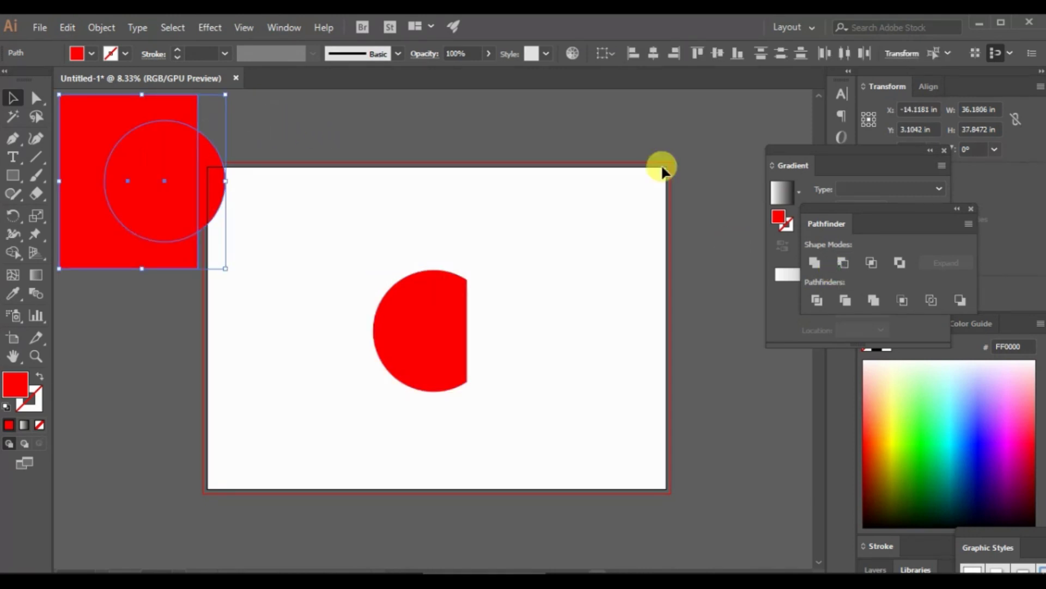
pyautogui.click(842, 266)
pyautogui.click(399, 203)
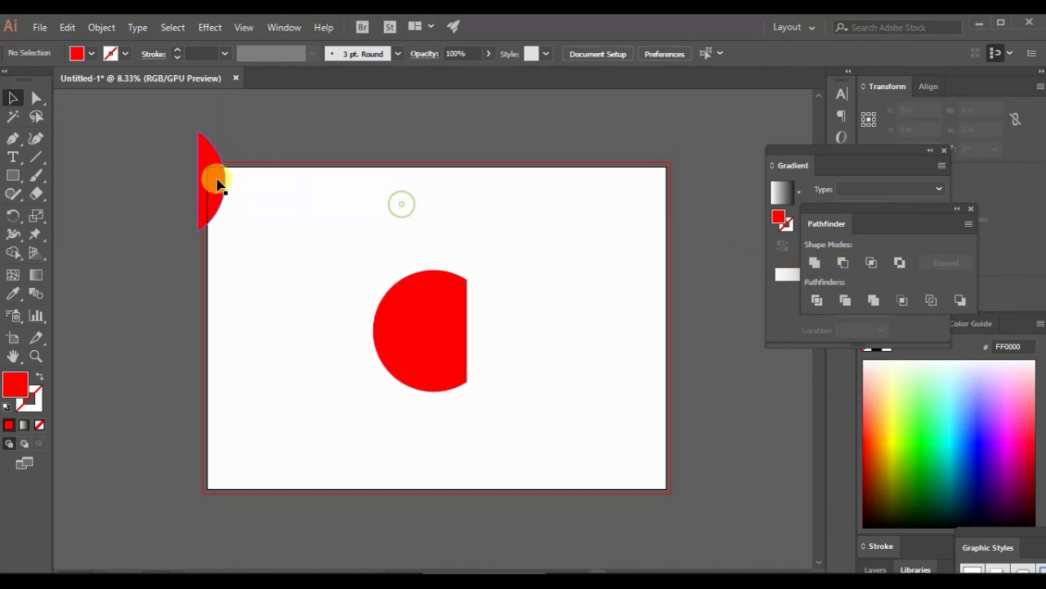
# Step: Place the small circle segment beside the large cut piece and rotate both counterclockwise together until the gap between them runs diagonally
pyautogui.moveTo(214, 178); pyautogui.dragTo(485, 350)
pyautogui.moveTo(565, 411); pyautogui.dragTo(354, 297)
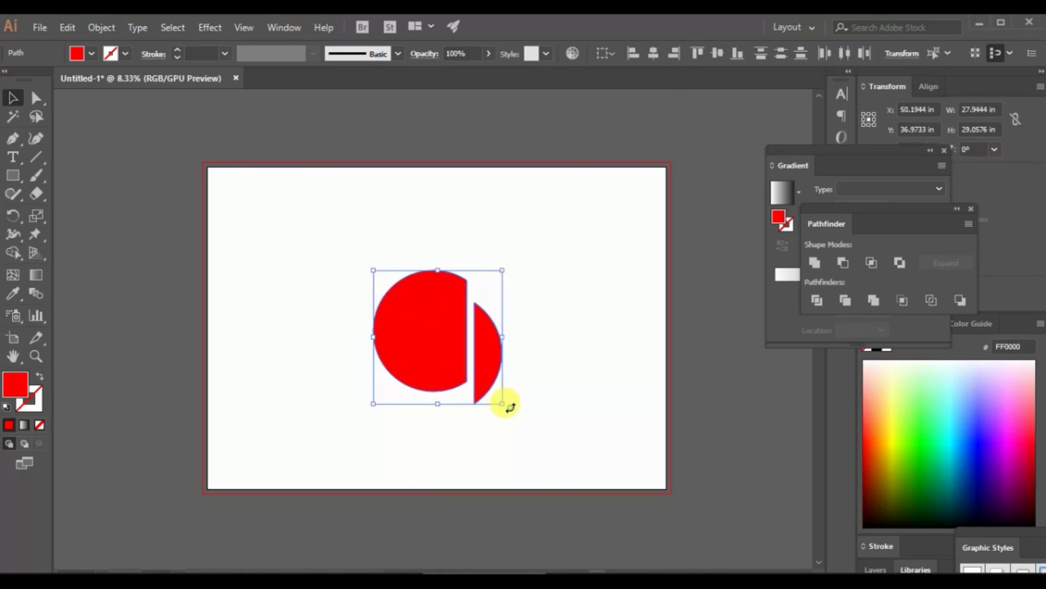
pyautogui.moveTo(505, 404); pyautogui.dragTo(540, 325)
pyautogui.moveTo(449, 334); pyautogui.dragTo(395, 315)
pyautogui.moveTo(511, 310); pyautogui.dragTo(513, 320)
pyautogui.click(560, 341)
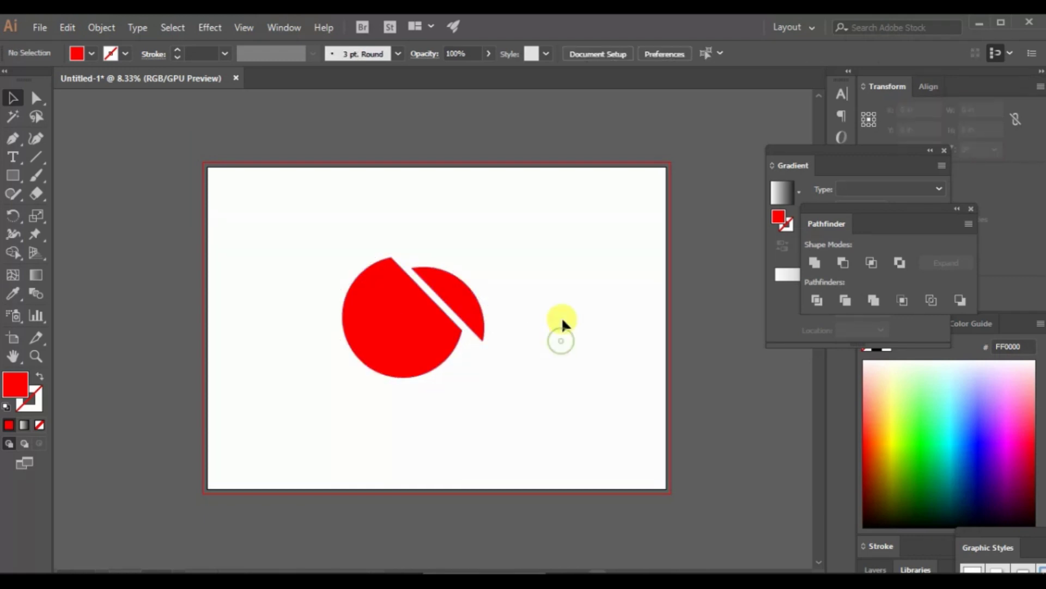
# Step: Rotate the small circle segment slightly clockwise to adjust the gap to the large piece
pyautogui.click(479, 305)
pyautogui.moveTo(490, 342); pyautogui.dragTo(489, 346)
pyautogui.click(549, 369)
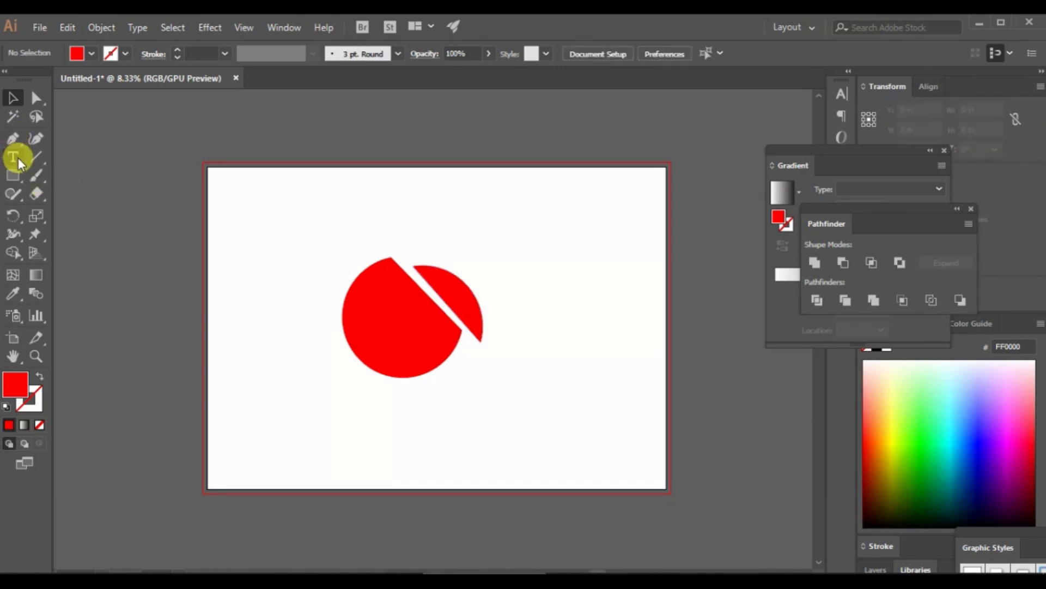
# Step: Change the fill of both circle pieces to yellow, EAC906
pyautogui.moveTo(344, 273); pyautogui.dragTo(496, 327)
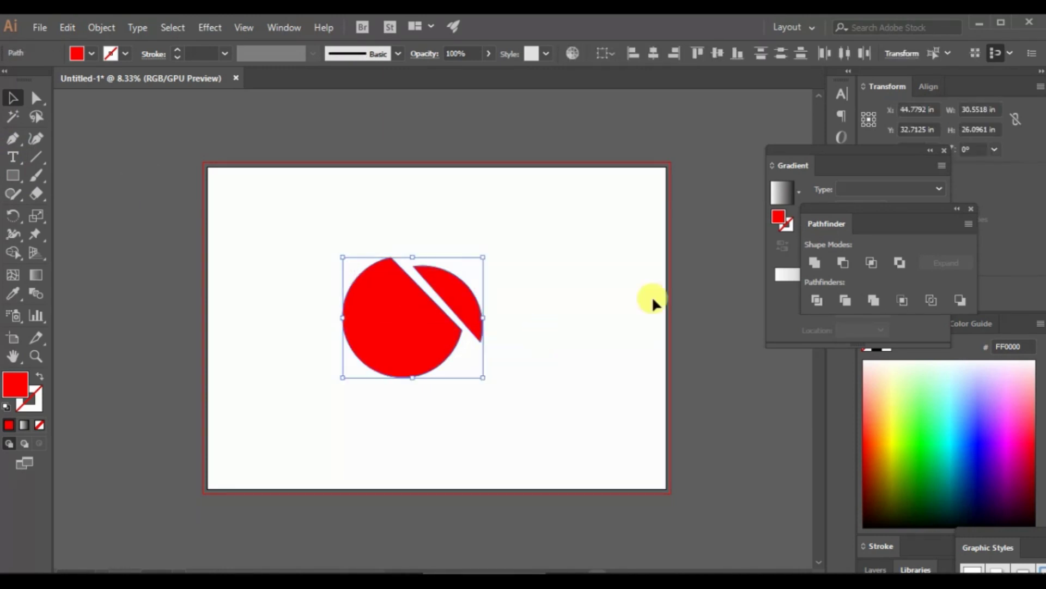
pyautogui.click(779, 221)
pyautogui.doubleClick(780, 220)
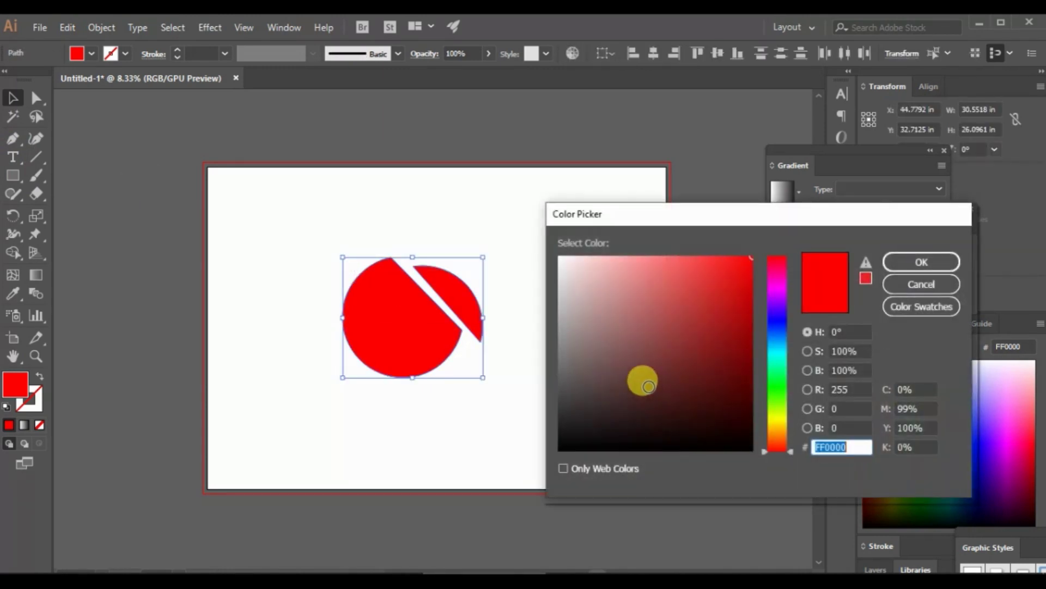
pyautogui.click(785, 430)
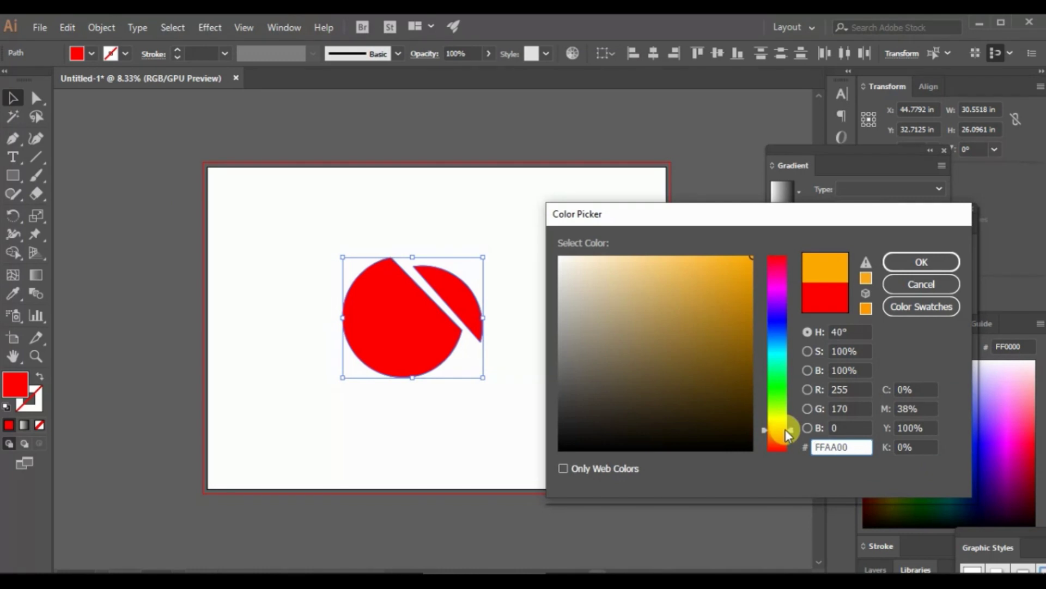
pyautogui.moveTo(786, 429); pyautogui.dragTo(784, 417)
pyautogui.moveTo(739, 348)
pyautogui.mouseDown()
pyautogui.moveTo(768, 302)
pyautogui.moveTo(739, 298)
pyautogui.moveTo(743, 264)
pyautogui.moveTo(750, 271)
pyautogui.mouseUp()
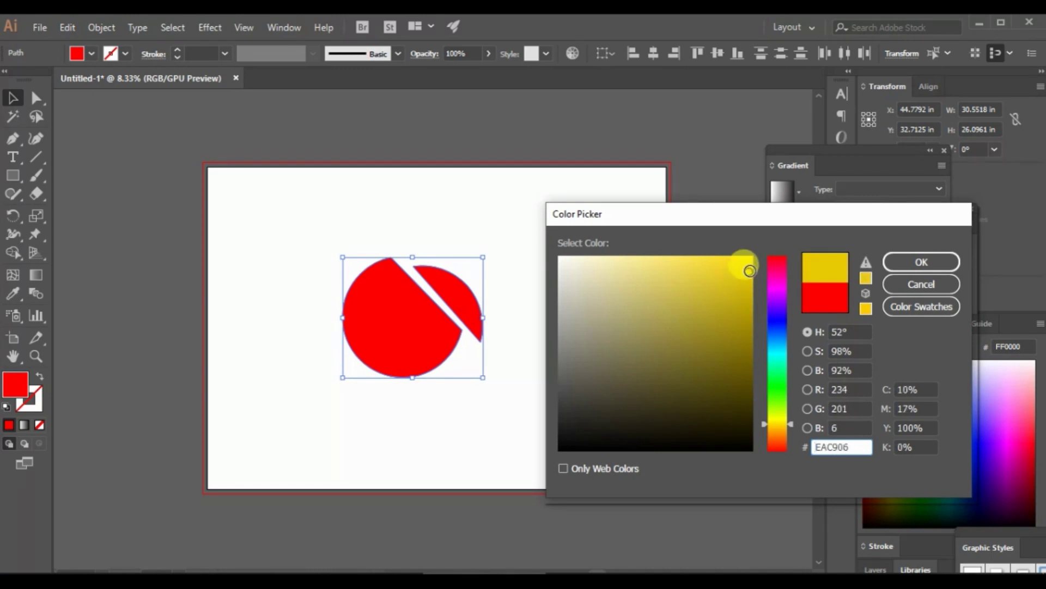
pyautogui.click(919, 263)
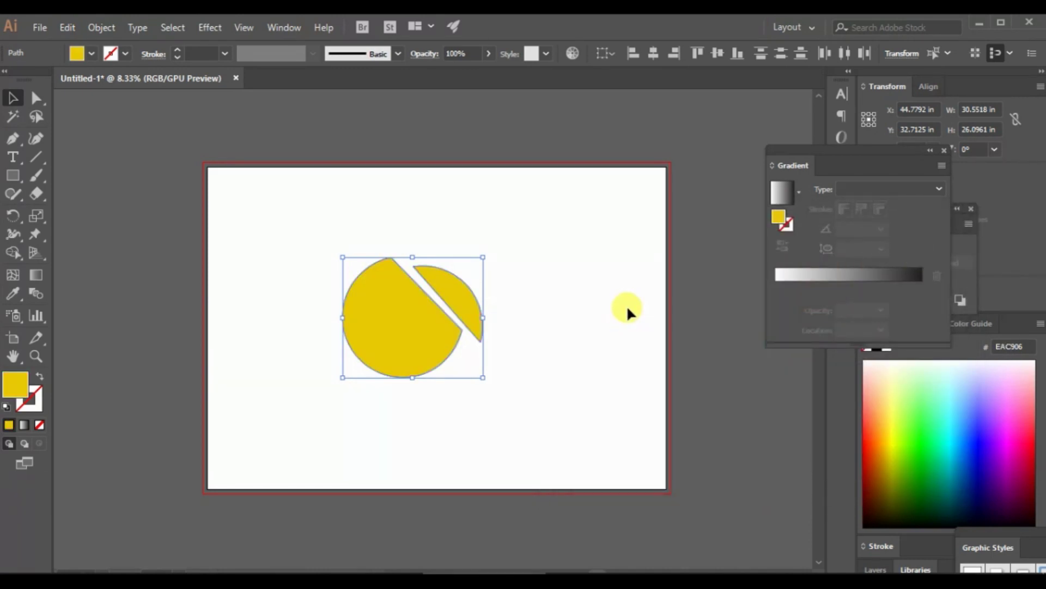
pyautogui.click(628, 309)
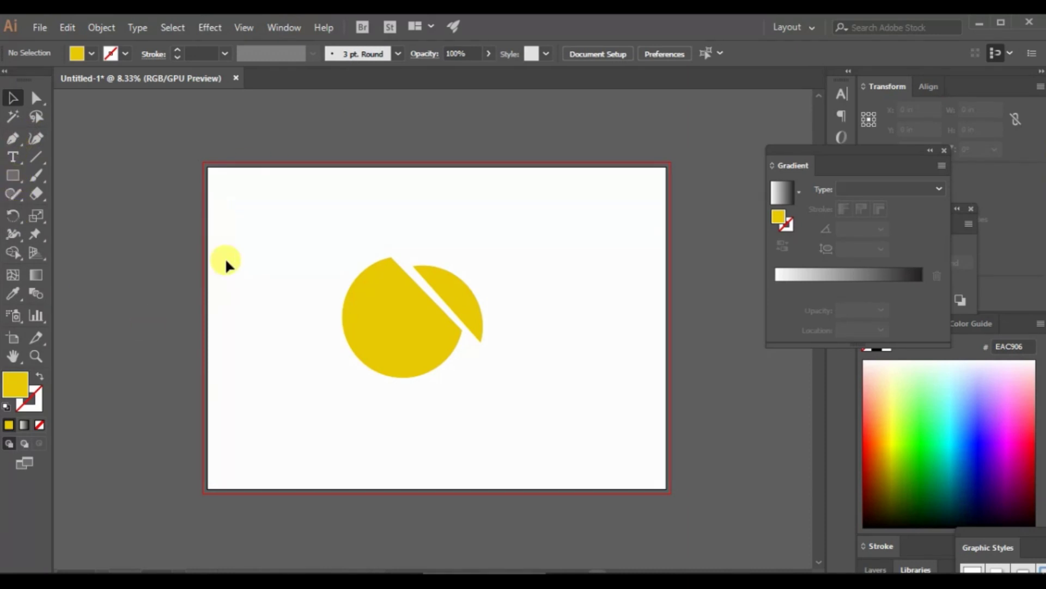
# Step: Start a Pen tool path with an anchor on the artboard's empty area, right of the split circle
pyautogui.click(14, 140)
pyautogui.moveTo(556, 269); pyautogui.dragTo(556, 280)
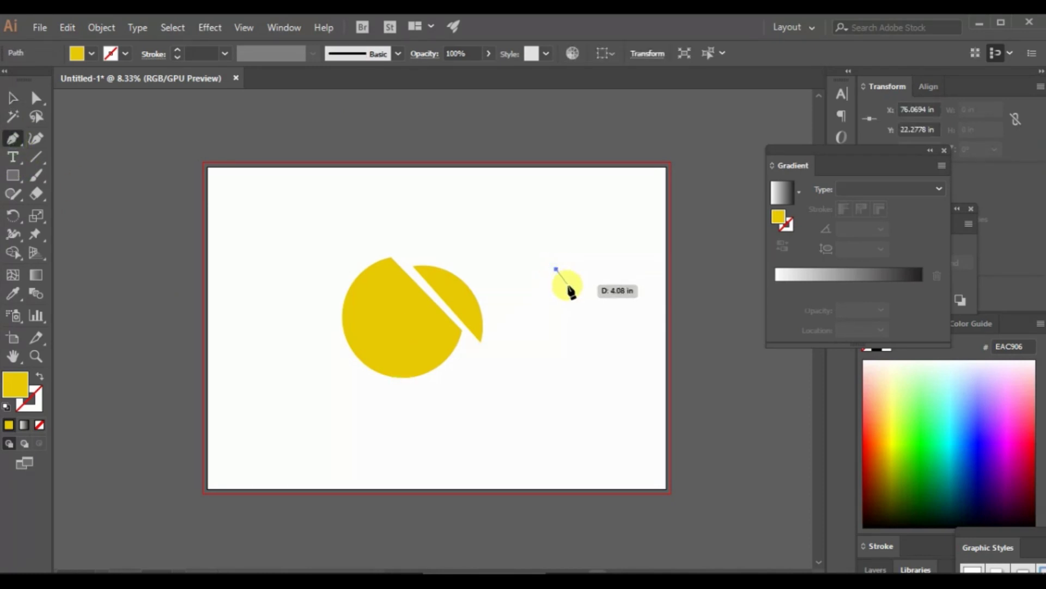
pyautogui.moveTo(576, 327)
pyautogui.mouseDown()
pyautogui.moveTo(556, 373)
pyautogui.moveTo(580, 359)
pyautogui.moveTo(556, 355)
pyautogui.moveTo(556, 337)
pyautogui.moveTo(576, 329)
pyautogui.mouseUp()
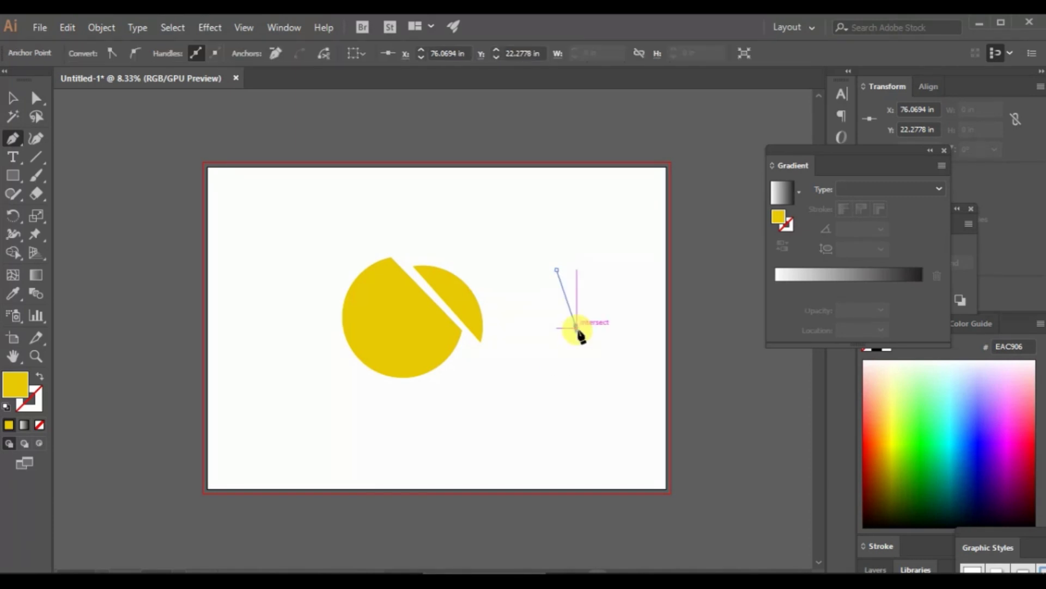
pyautogui.hotkey('ctrl', 'z')
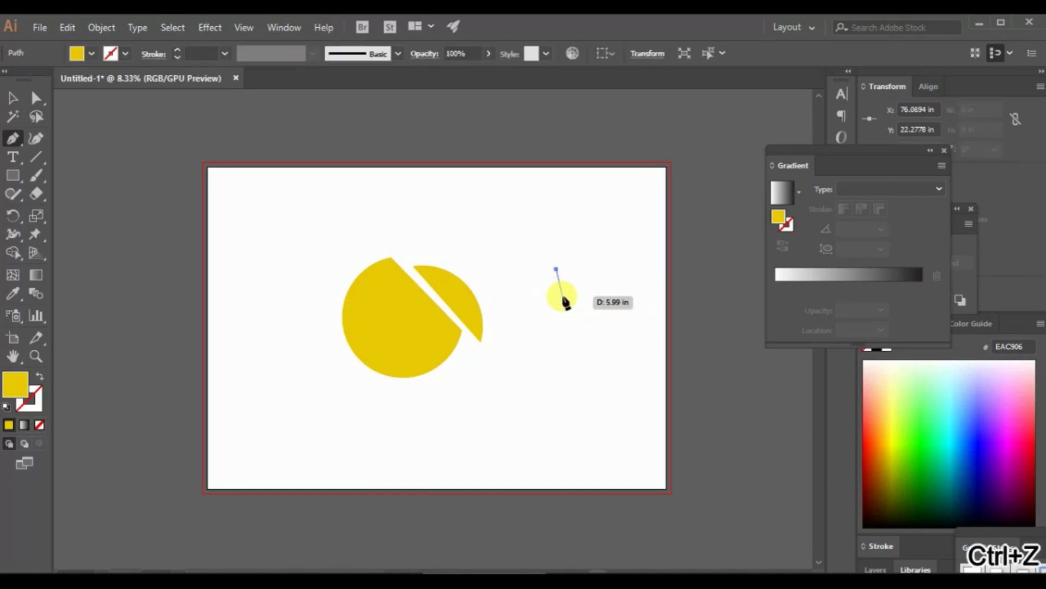
pyautogui.click(564, 350)
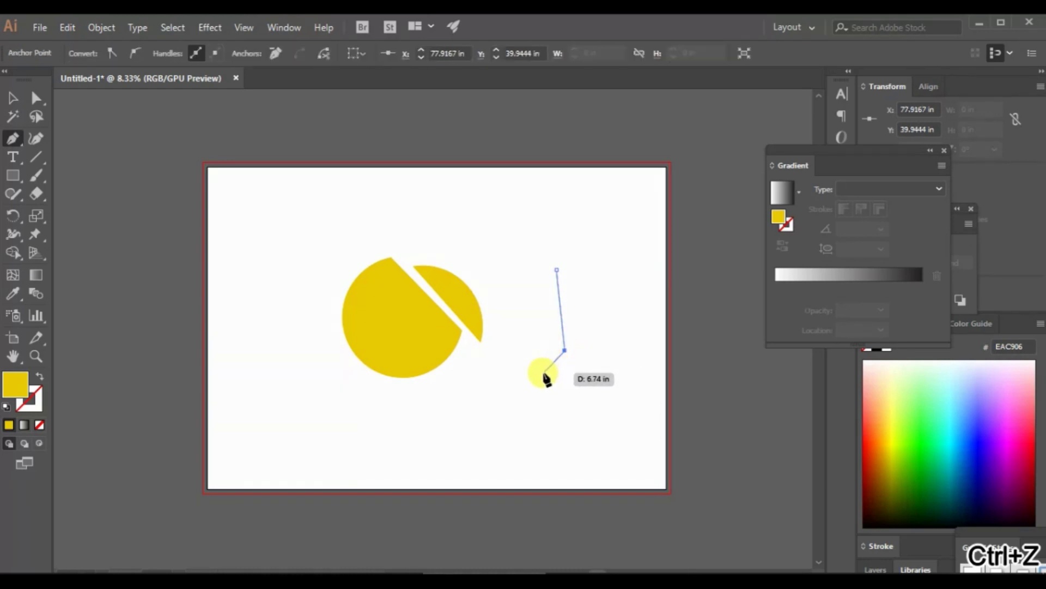
pyautogui.hotkey('ctrl', 'z')
pyautogui.moveTo(587, 303); pyautogui.dragTo(578, 347)
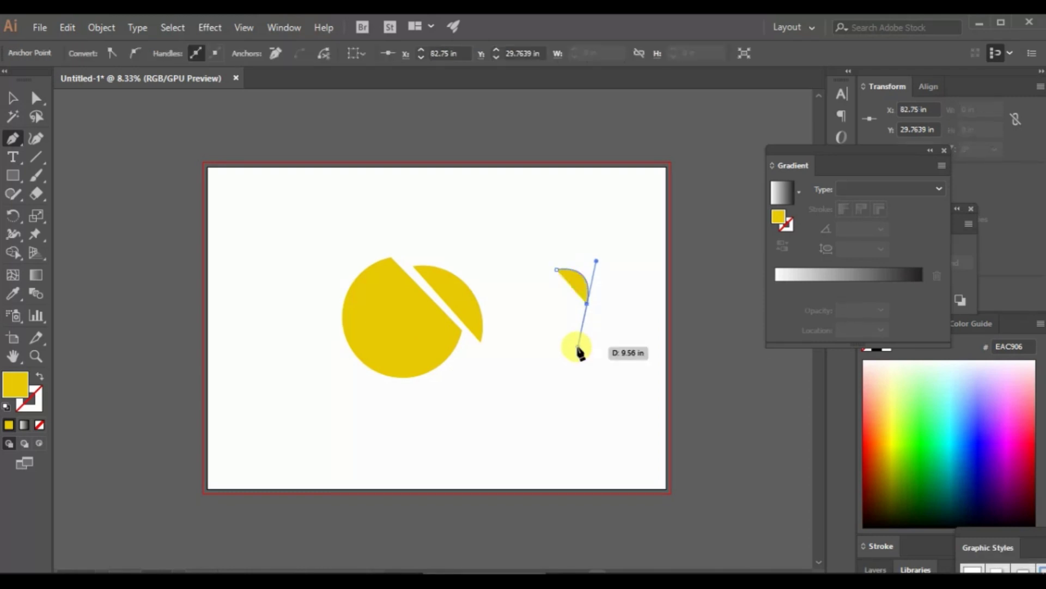
pyautogui.hotkey('ctrl', 'z')
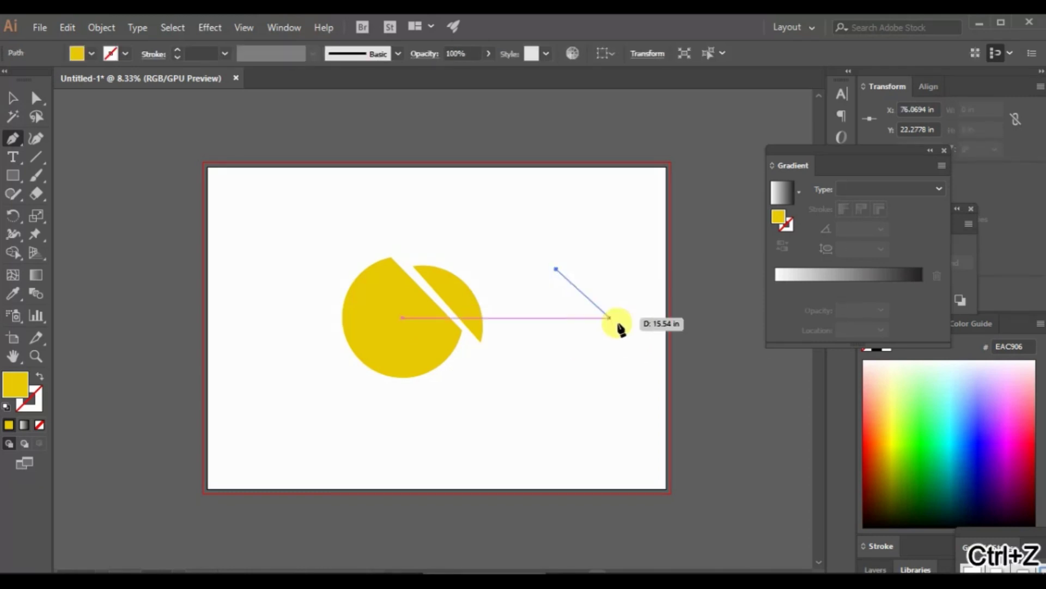
# Step: Complete the pen path as an outward-bulging arc about 17.6 in wide and 25.3 in high, and select it
pyautogui.moveTo(637, 386); pyautogui.dragTo(630, 484)
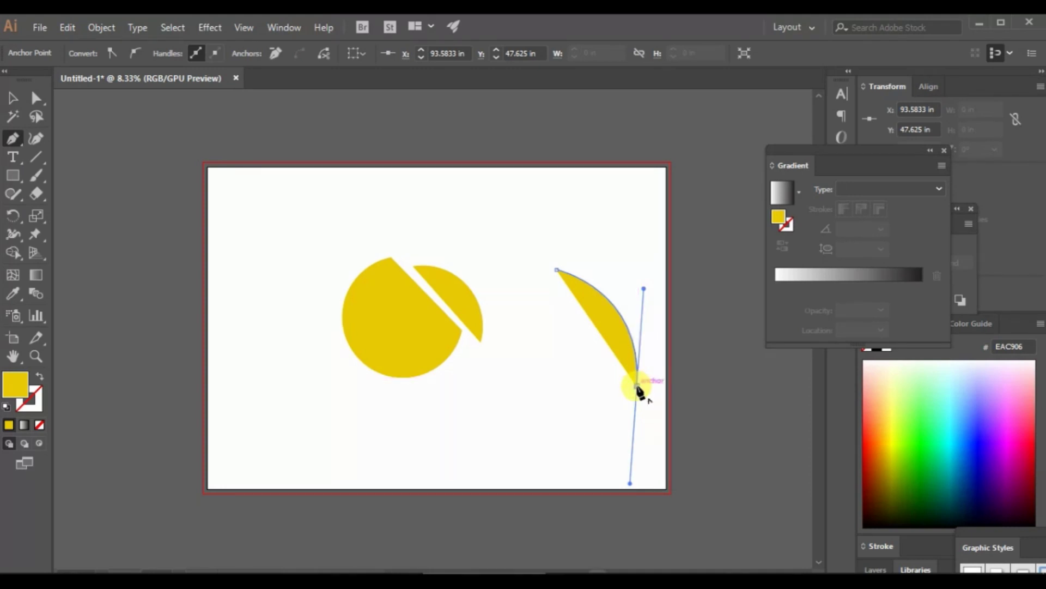
pyautogui.click(12, 98)
pyautogui.click(608, 315)
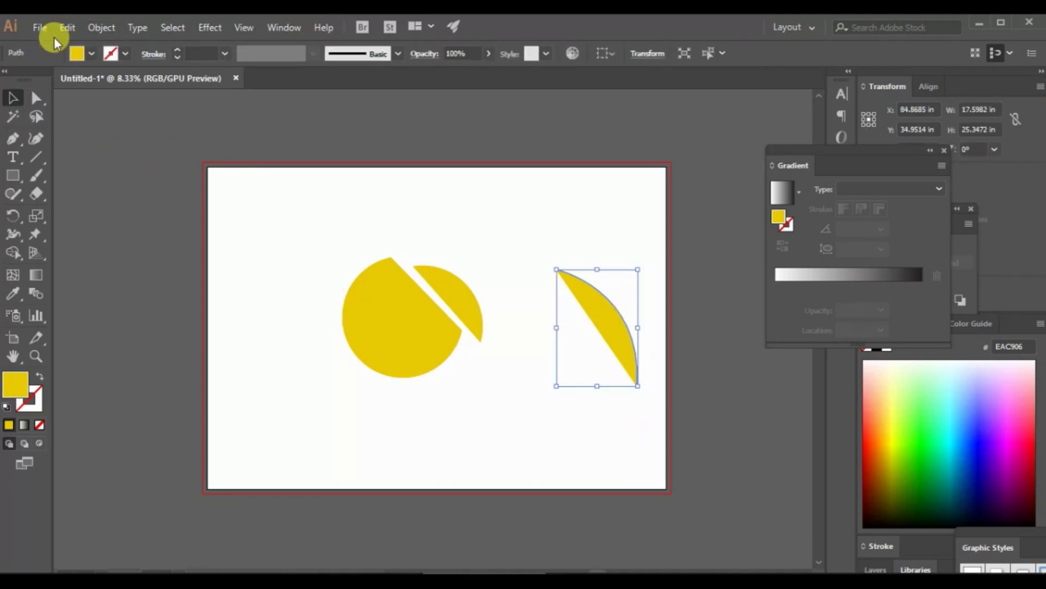
# Step: Give the arc a yellow stroke of 46 pt and no fill
pyautogui.click(127, 54)
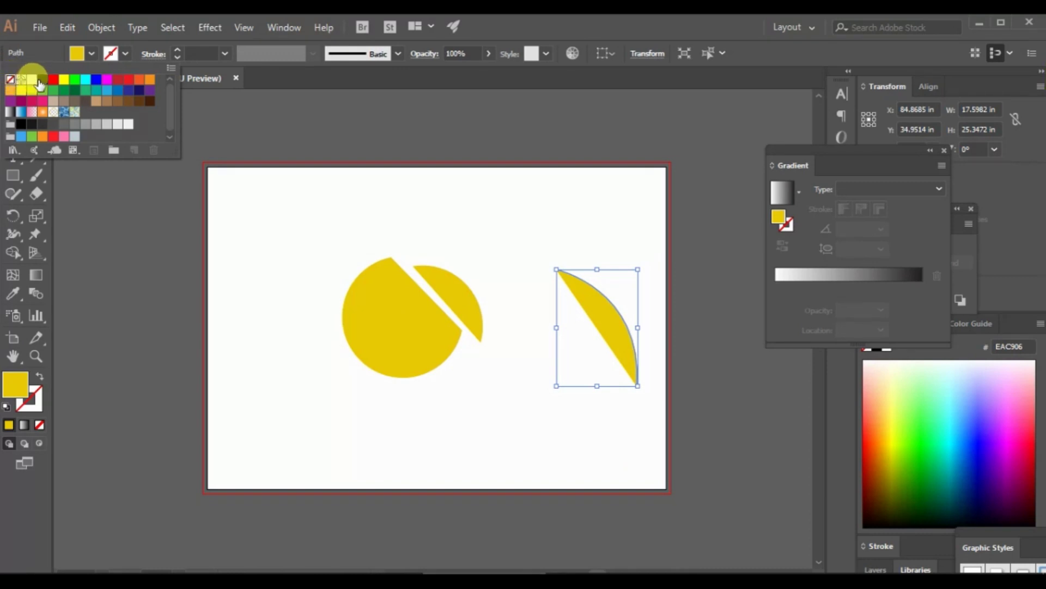
pyautogui.click(67, 79)
pyautogui.click(79, 52)
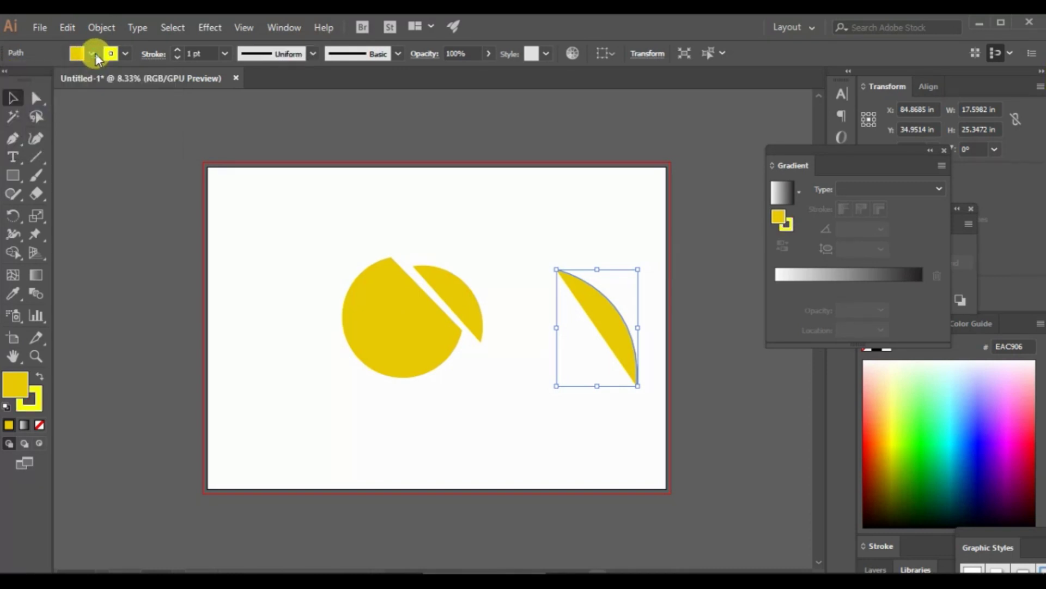
pyautogui.click(79, 52)
pyautogui.click(11, 80)
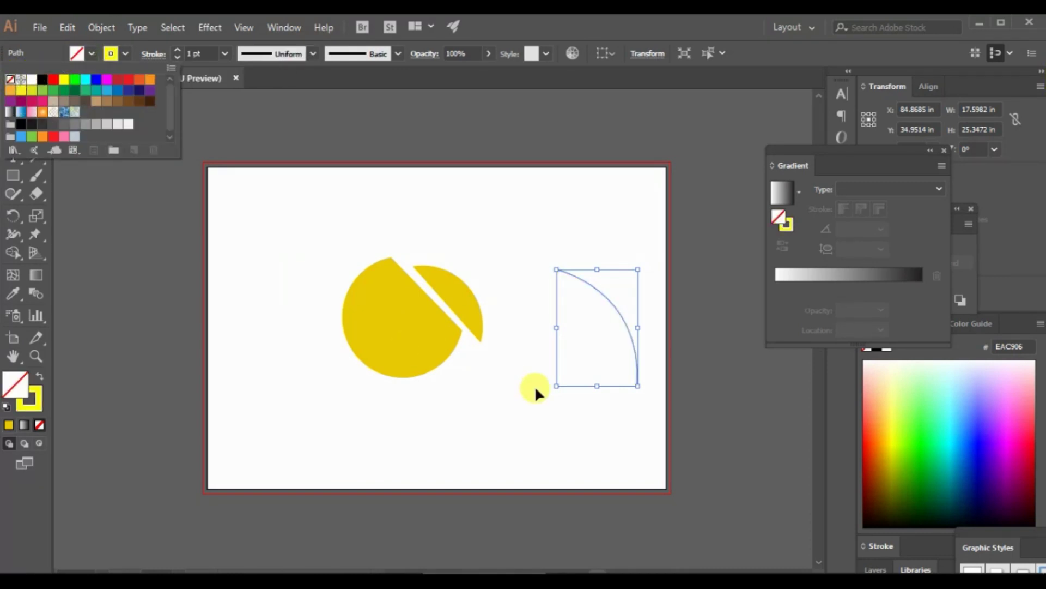
pyautogui.click(178, 48)
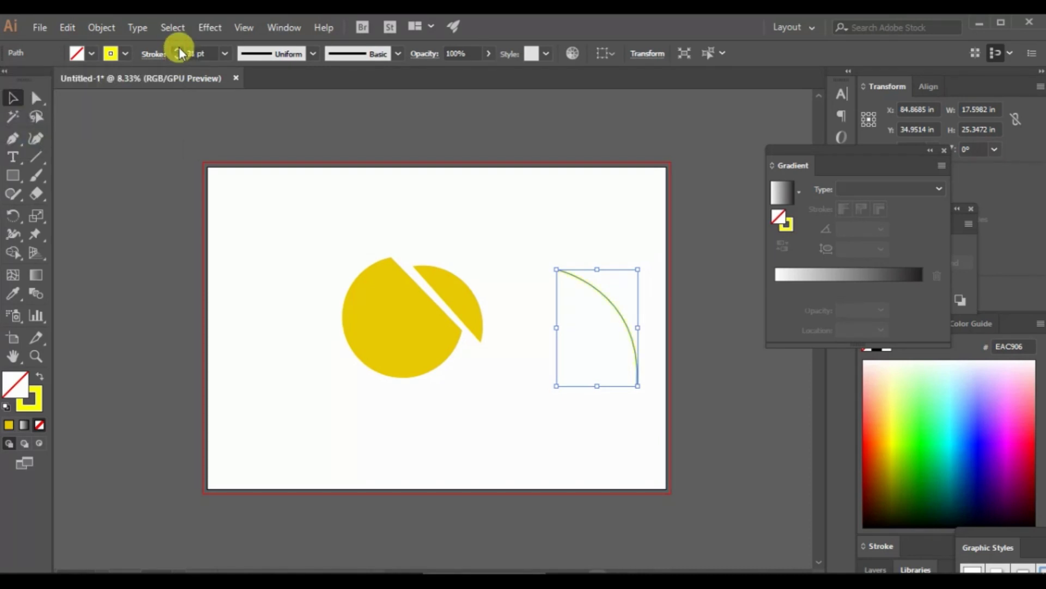
pyautogui.click(487, 373)
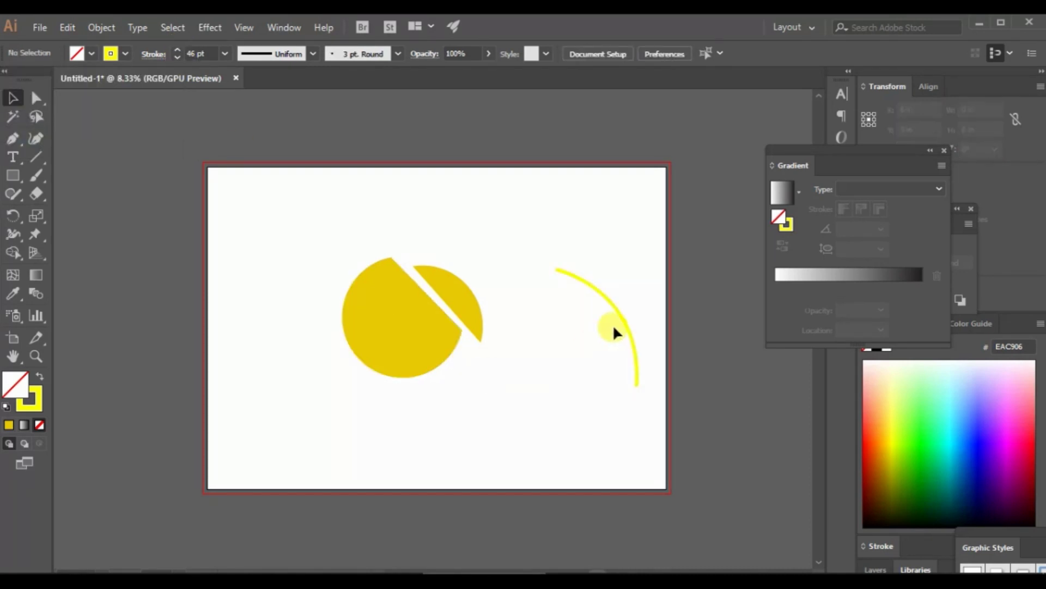
# Step: Move the arc closer to the split circle and change its stroke color to red
pyautogui.moveTo(627, 321); pyautogui.dragTo(583, 302)
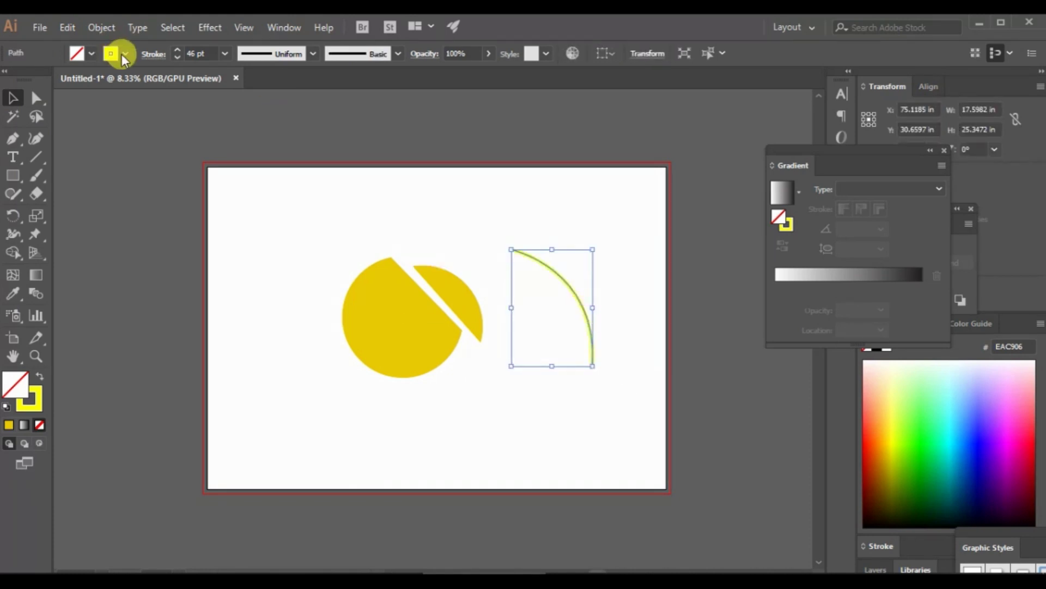
pyautogui.click(123, 54)
pyautogui.click(53, 80)
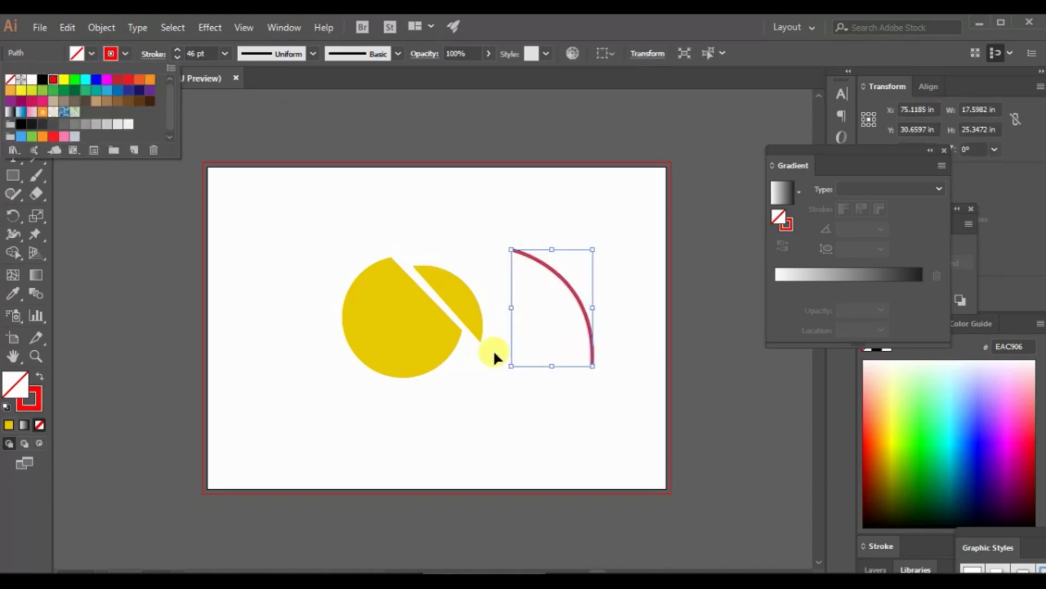
pyautogui.click(600, 425)
# Step: Convert the red arc's stroke into a filled shape with Outline Stroke
pyautogui.click(575, 323)
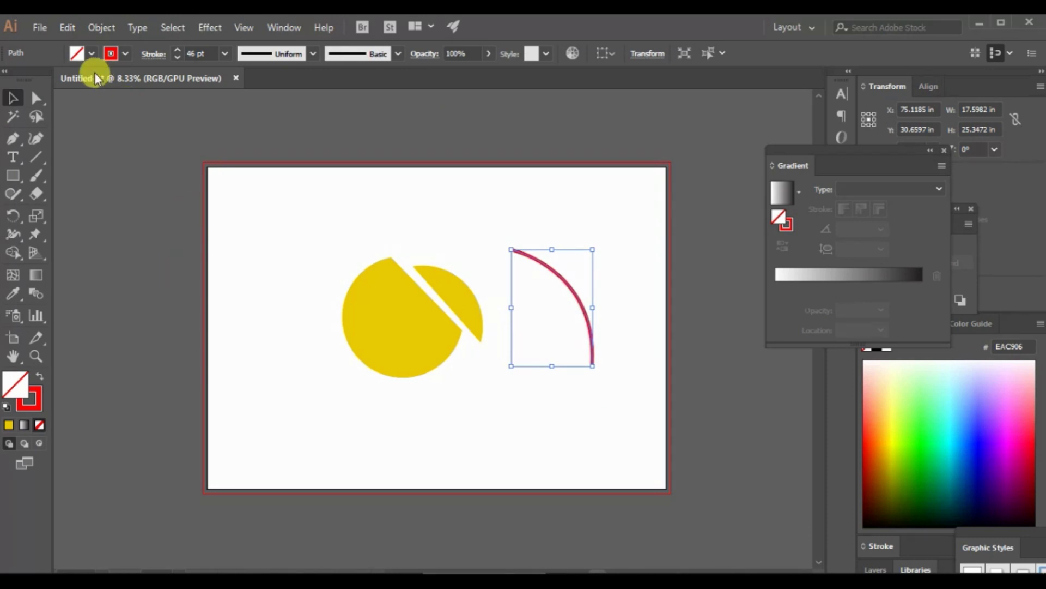
pyautogui.click(100, 27)
pyautogui.moveTo(237, 353)
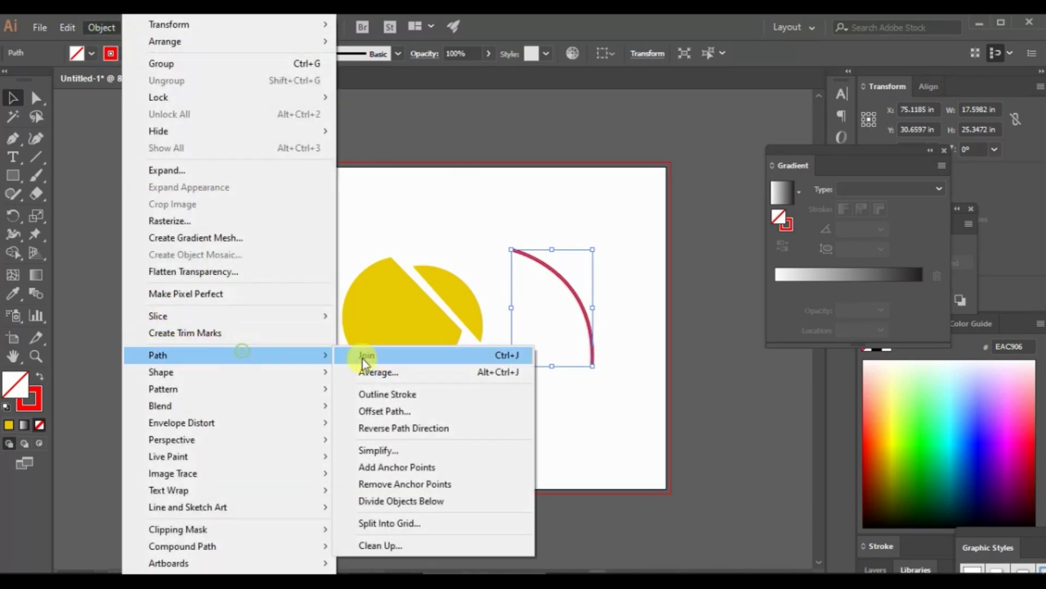
pyautogui.click(408, 394)
pyautogui.click(632, 410)
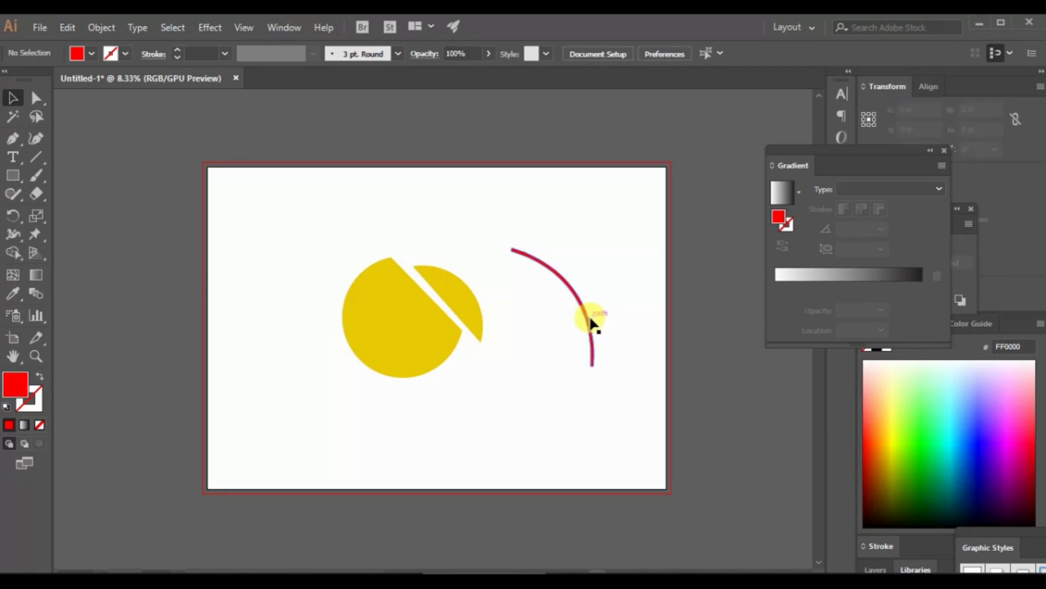
# Step: Rotate the red arc clockwise and place it across the large circle piece, with its lower end extending below the circle
pyautogui.moveTo(587, 315); pyautogui.dragTo(567, 345)
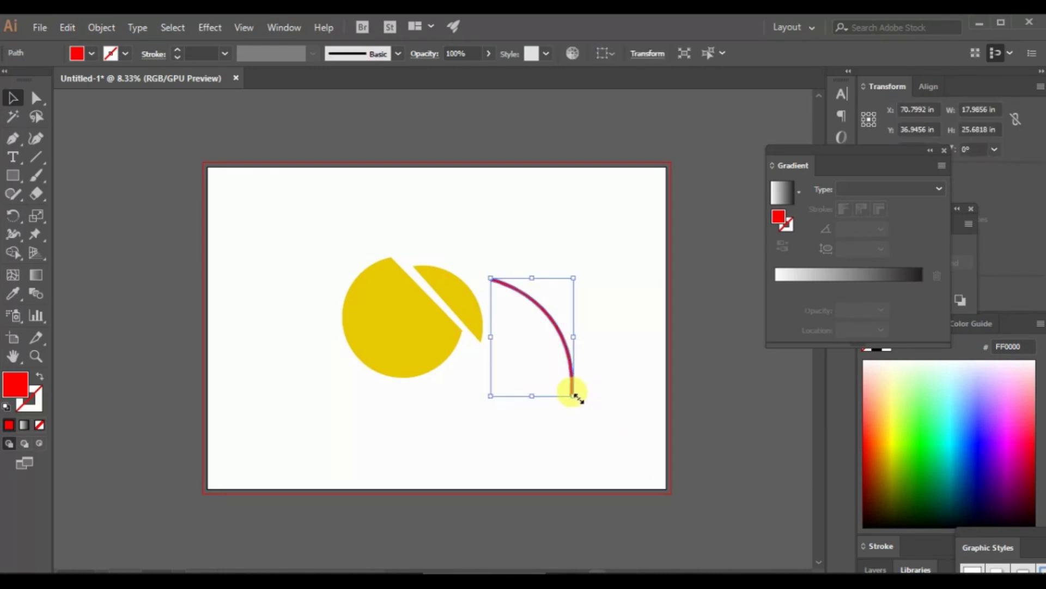
pyautogui.moveTo(580, 399); pyautogui.dragTo(506, 411)
pyautogui.moveTo(559, 334); pyautogui.dragTo(417, 338)
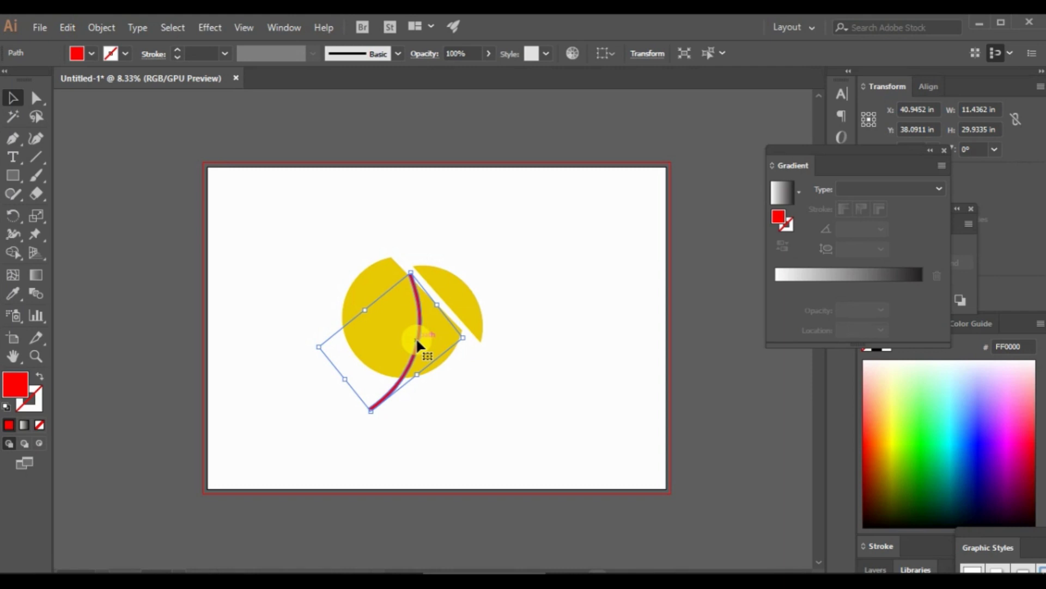
pyautogui.click(505, 416)
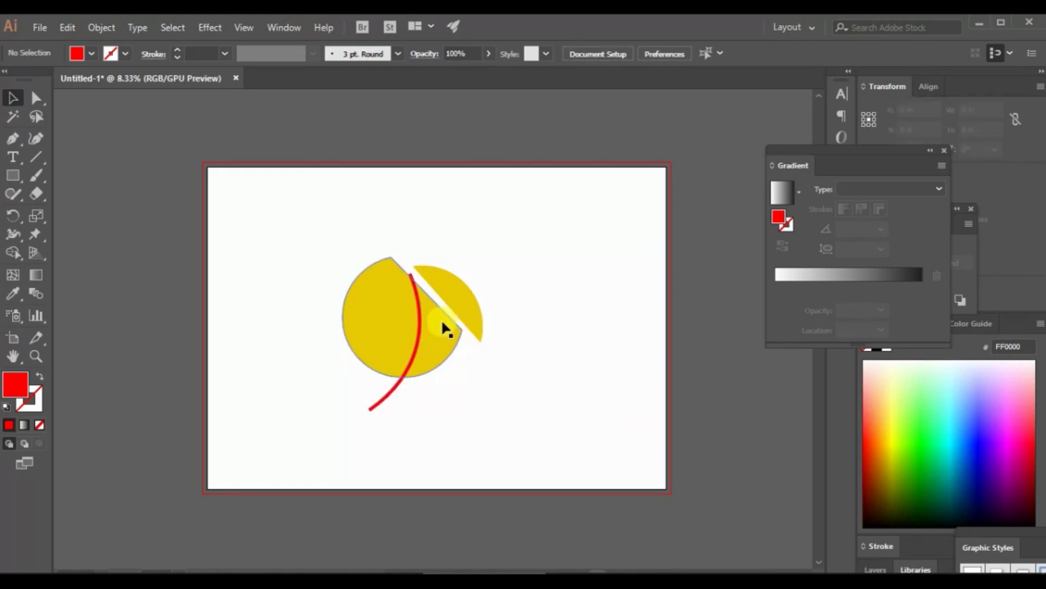
# Step: Rotate the red arc slightly further clockwise and shift it so its upper end sits at the diagonal gap
pyautogui.click(420, 308)
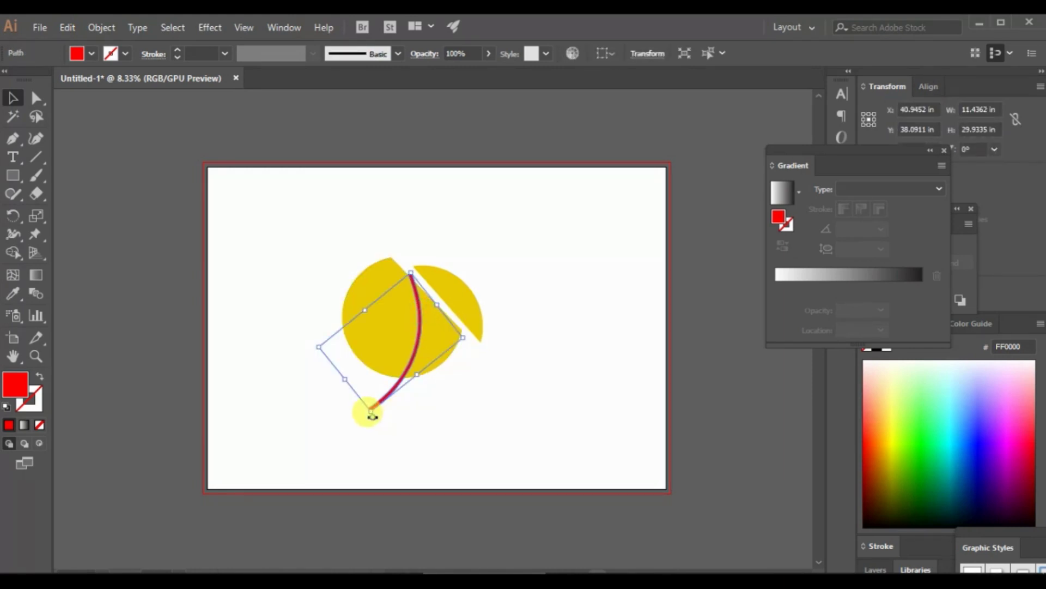
pyautogui.moveTo(372, 416); pyautogui.dragTo(367, 410)
pyautogui.moveTo(421, 326); pyautogui.dragTo(418, 321)
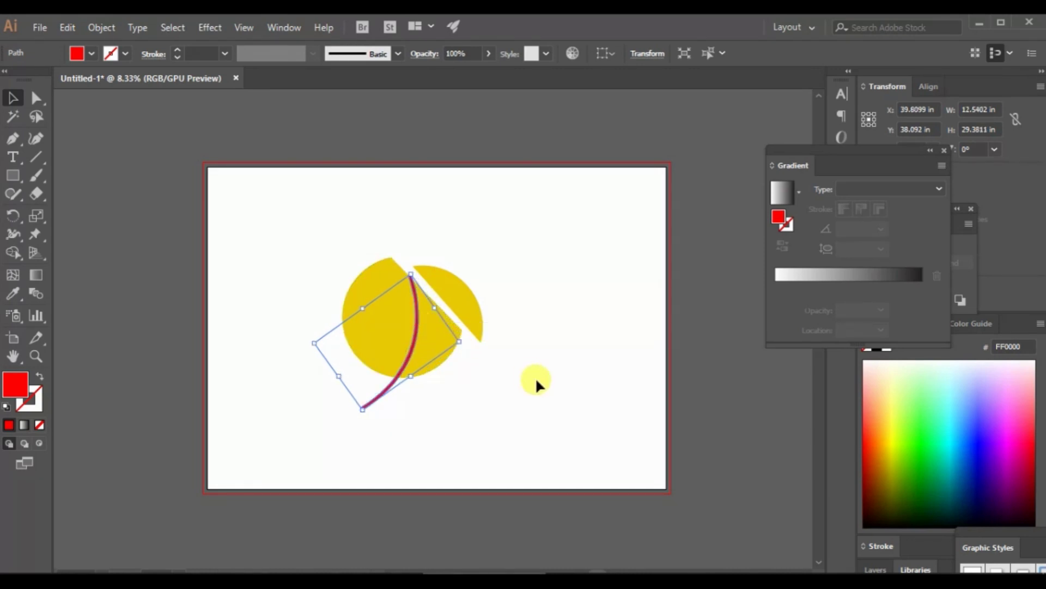
pyautogui.click(537, 381)
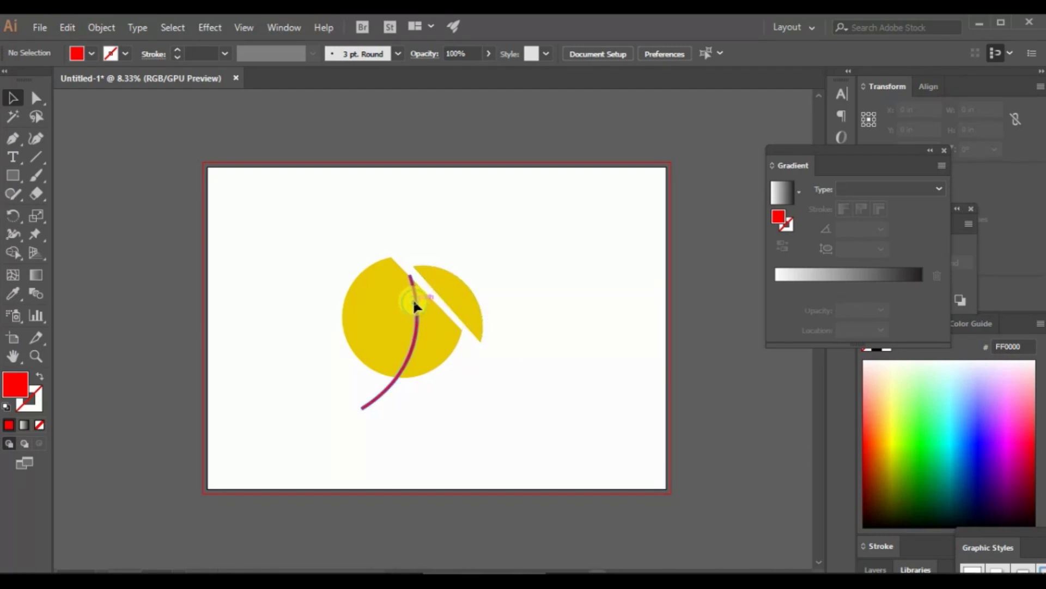
pyautogui.moveTo(413, 303); pyautogui.dragTo(410, 295)
pyautogui.click(452, 363)
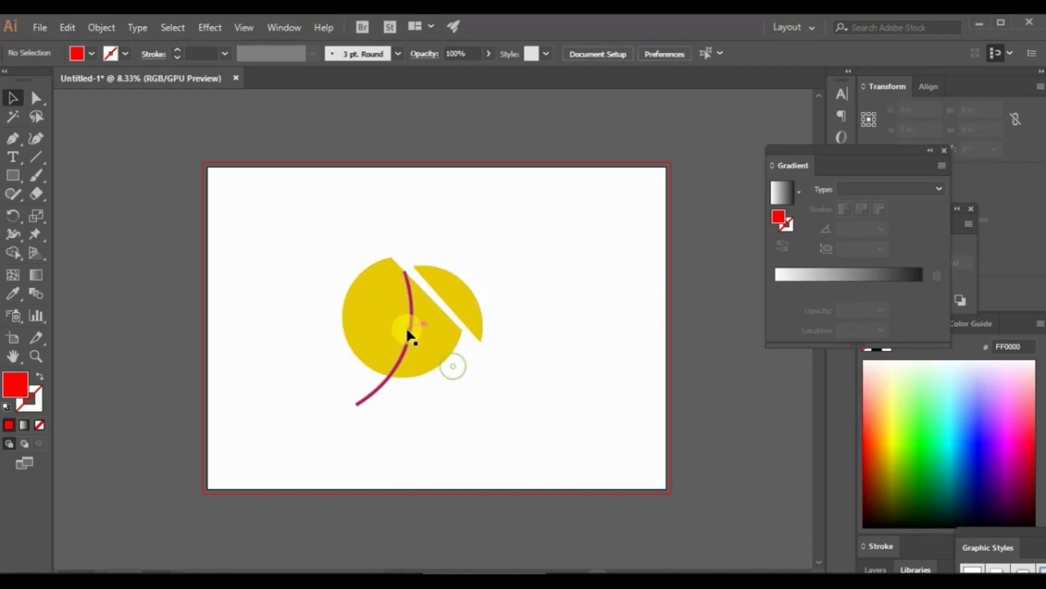
# Step: Duplicate the red arc, rotate the copy slightly clockwise, and place it right of the original with their lower ends meeting
pyautogui.click(407, 330)
pyautogui.hotkey('ctrl', 'c')
pyautogui.hotkey('ctrl', 'v')
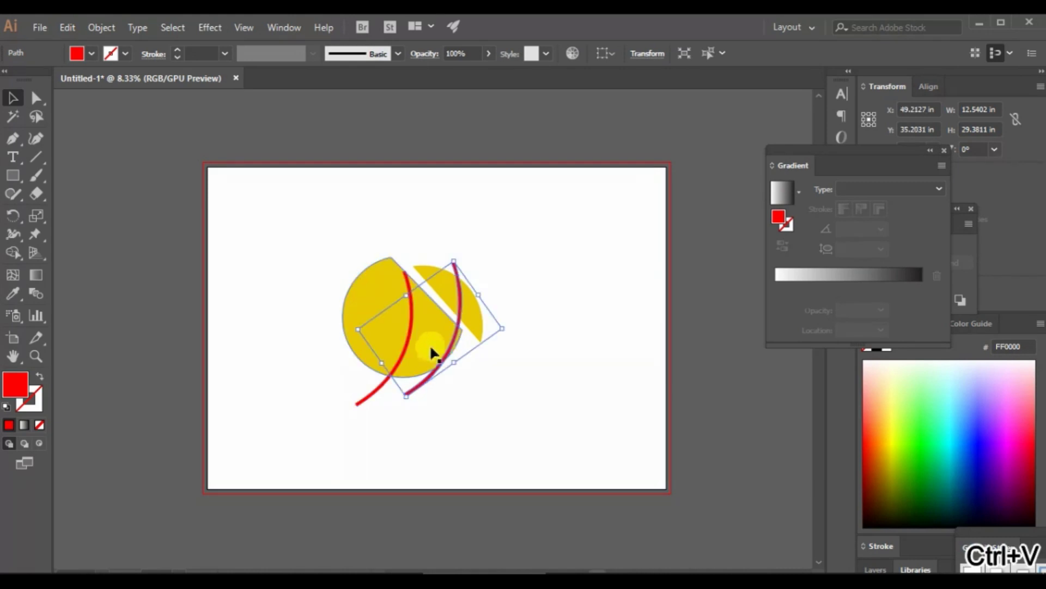
pyautogui.moveTo(448, 344); pyautogui.dragTo(411, 378)
pyautogui.moveTo(377, 422); pyautogui.dragTo(384, 420)
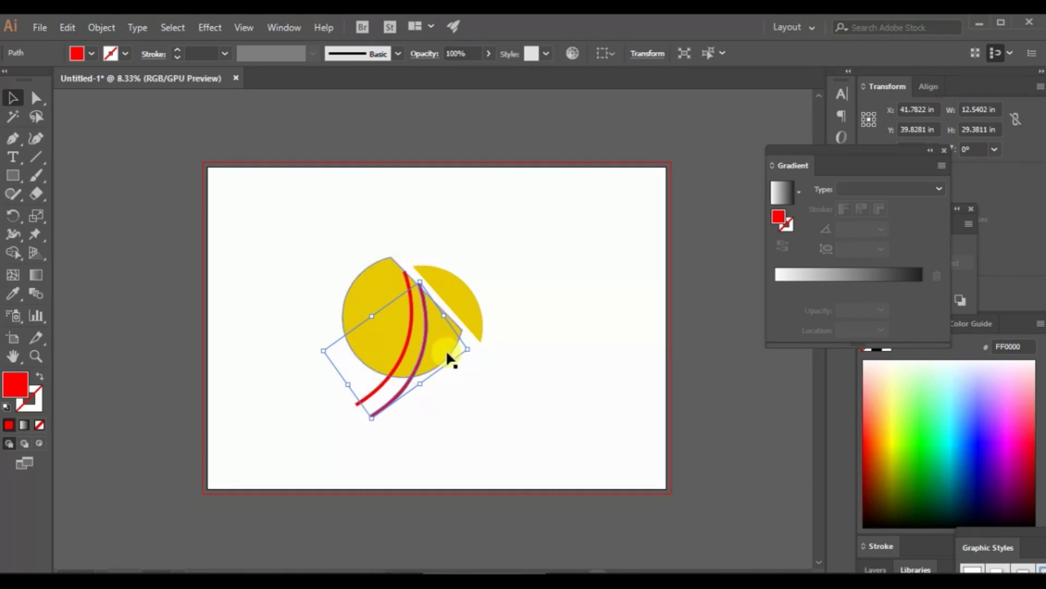
pyautogui.moveTo(474, 349); pyautogui.dragTo(477, 363)
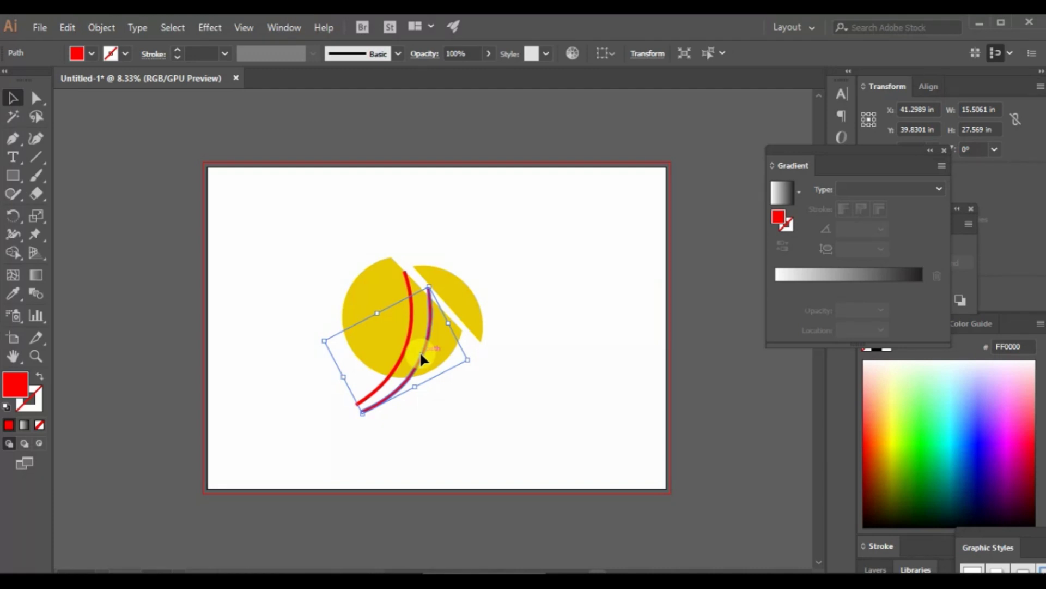
pyautogui.moveTo(420, 354); pyautogui.dragTo(476, 364)
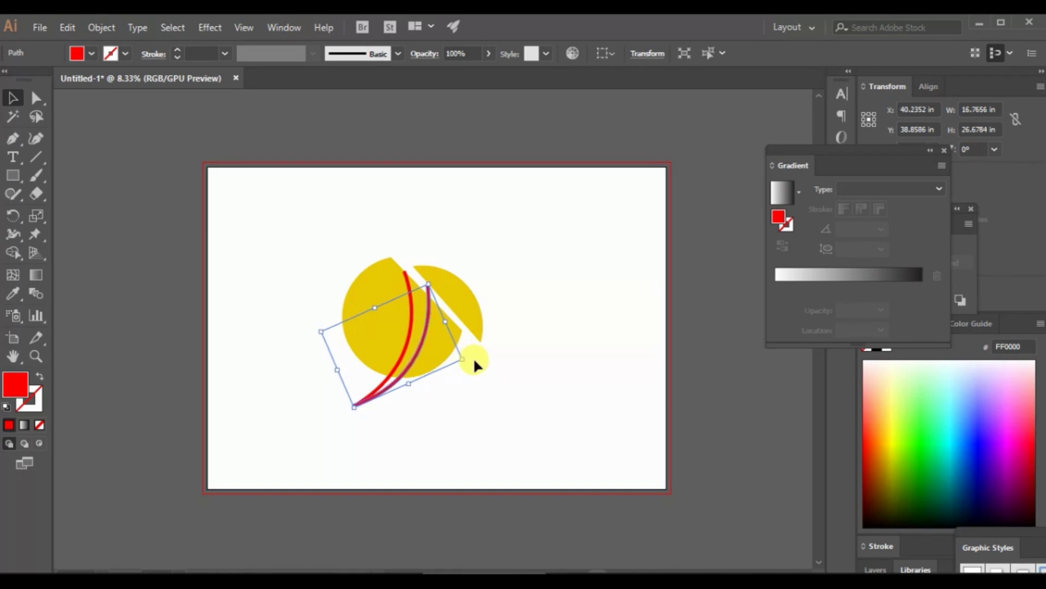
# Step: Add a third red arc right of the second, rotated slightly more clockwise, and nudge it right so the arcs fan out
pyautogui.hotkey('ctrl', 'v')
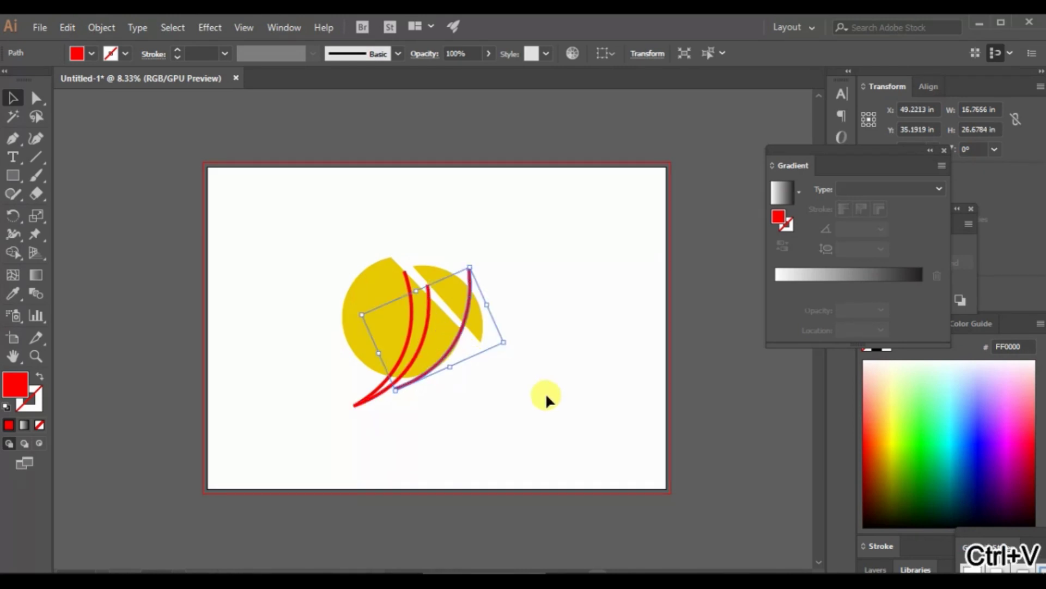
pyautogui.moveTo(467, 342); pyautogui.dragTo(435, 352)
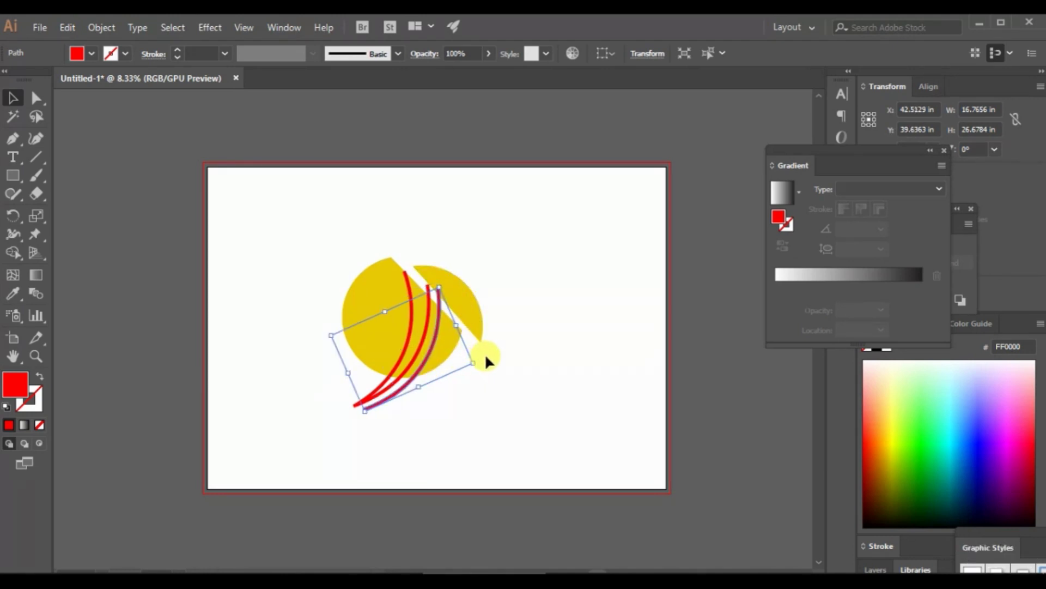
pyautogui.moveTo(482, 367); pyautogui.dragTo(488, 374)
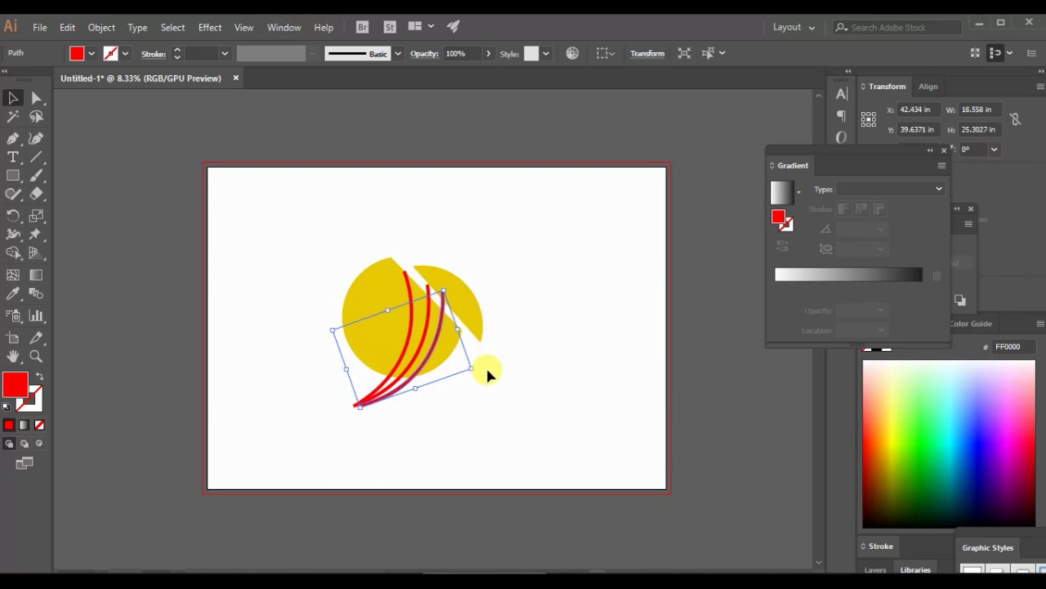
pyautogui.hotkey('shift', 'Right')
pyautogui.hotkey('shift', 'Right')
pyautogui.hotkey('shift', 'Right')
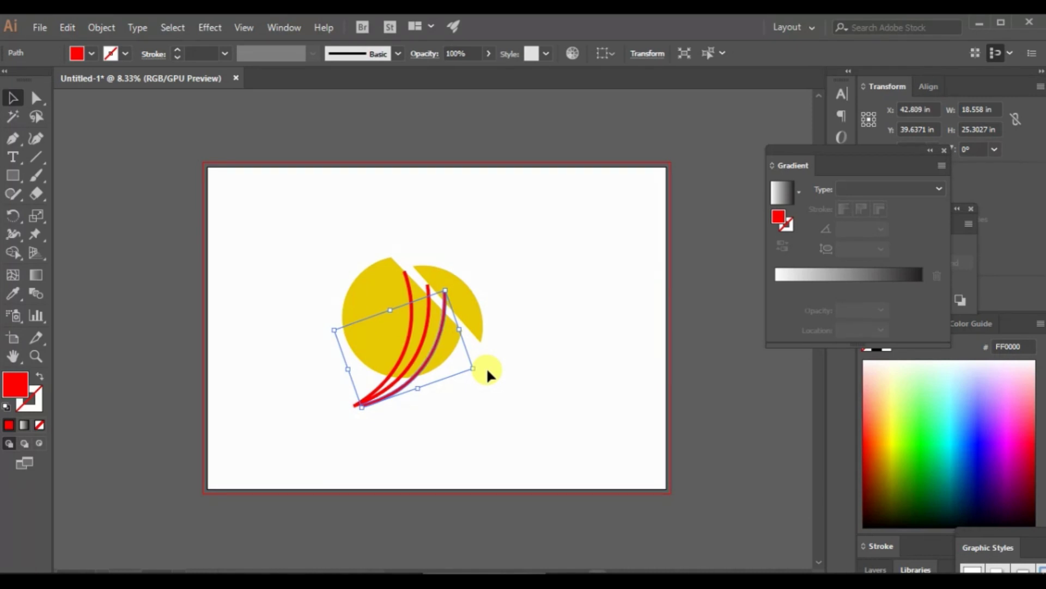
# Step: Duplicate the third red arc and place the copy to its right, rotated further clockwise with its lower end near the others
pyautogui.hotkey('ctrl', 'c')
pyautogui.hotkey('ctrl', 'v')
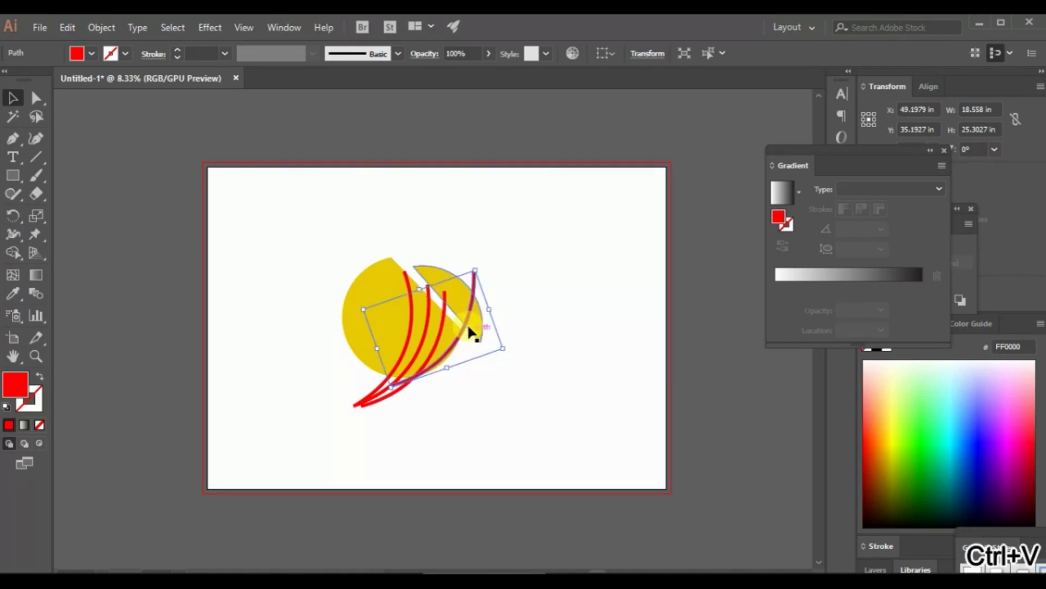
pyautogui.moveTo(464, 328); pyautogui.dragTo(491, 387)
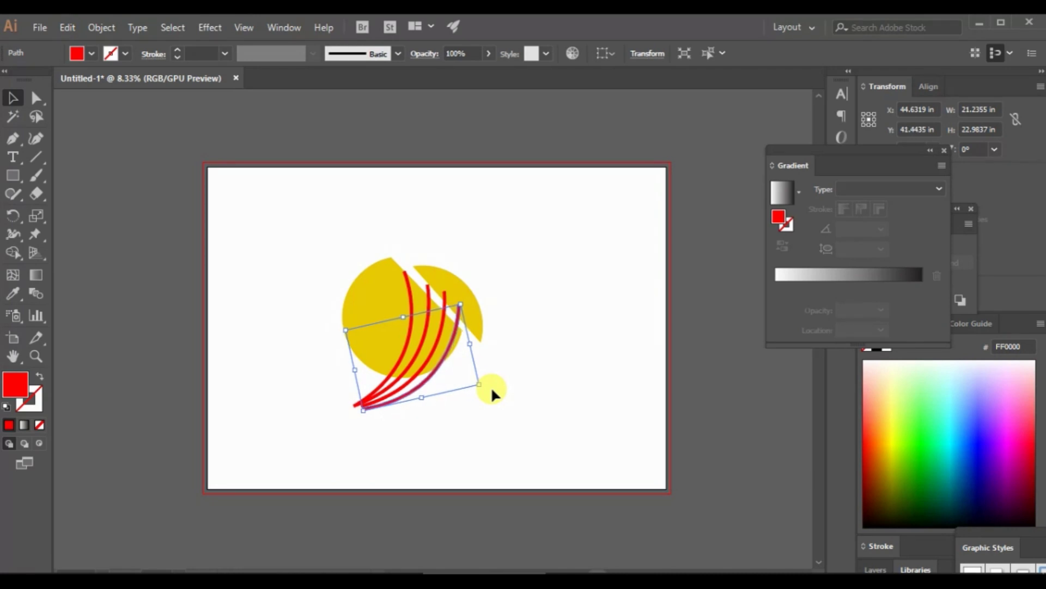
# Step: Rotate the fourth red arc slightly clockwise and nudge it up and left so its lower end meets the other arcs
pyautogui.hotkey('shift', 'Up')
pyautogui.moveTo(481, 376); pyautogui.dragTo(488, 386)
pyautogui.hotkey('shift', 'Up')
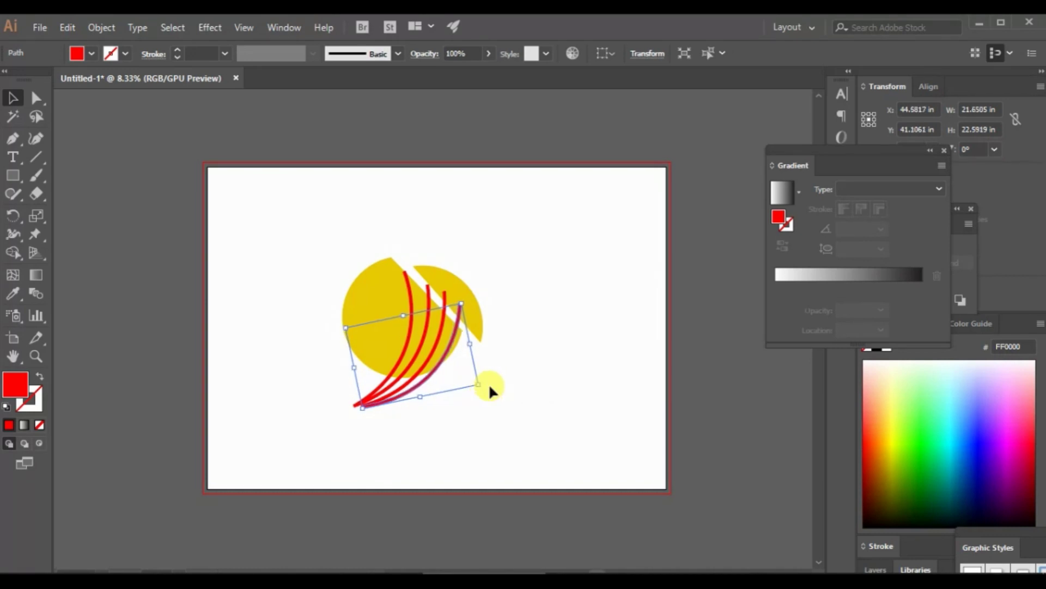
pyautogui.hotkey('shift', 'Left')
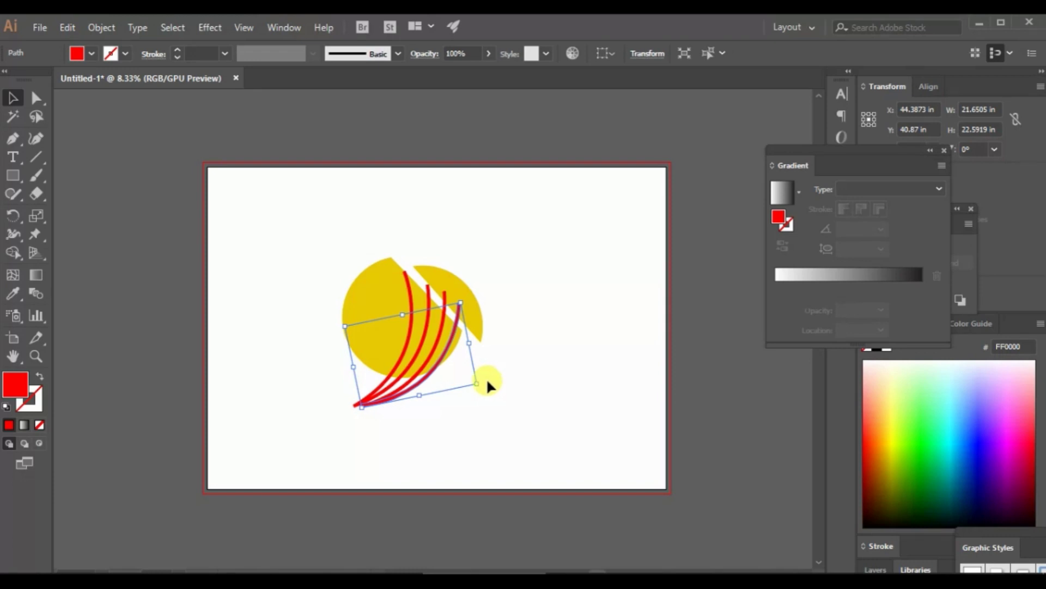
pyautogui.moveTo(487, 382); pyautogui.dragTo(487, 386)
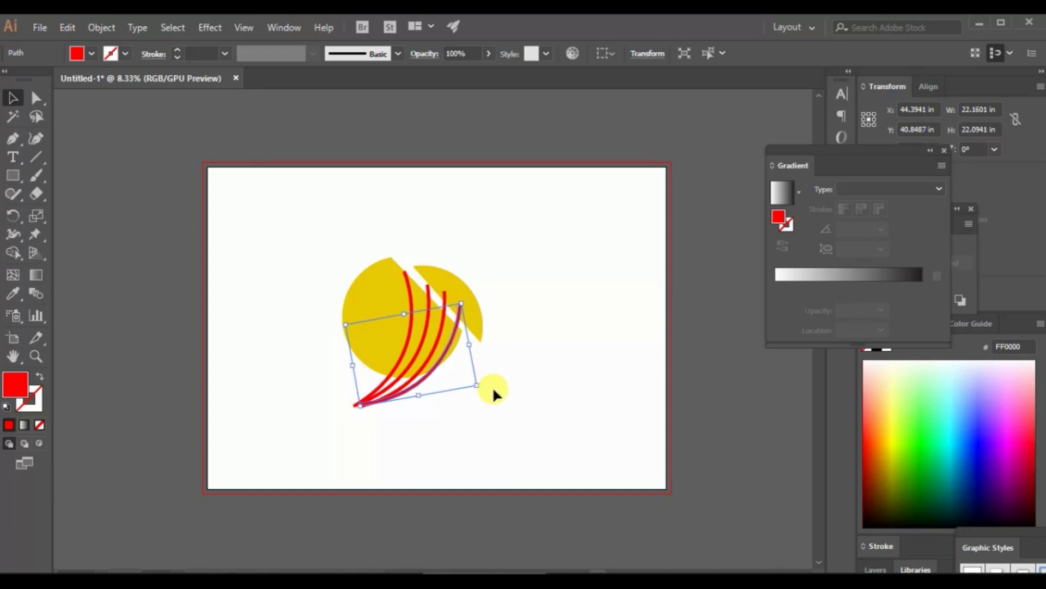
pyautogui.press('Up')
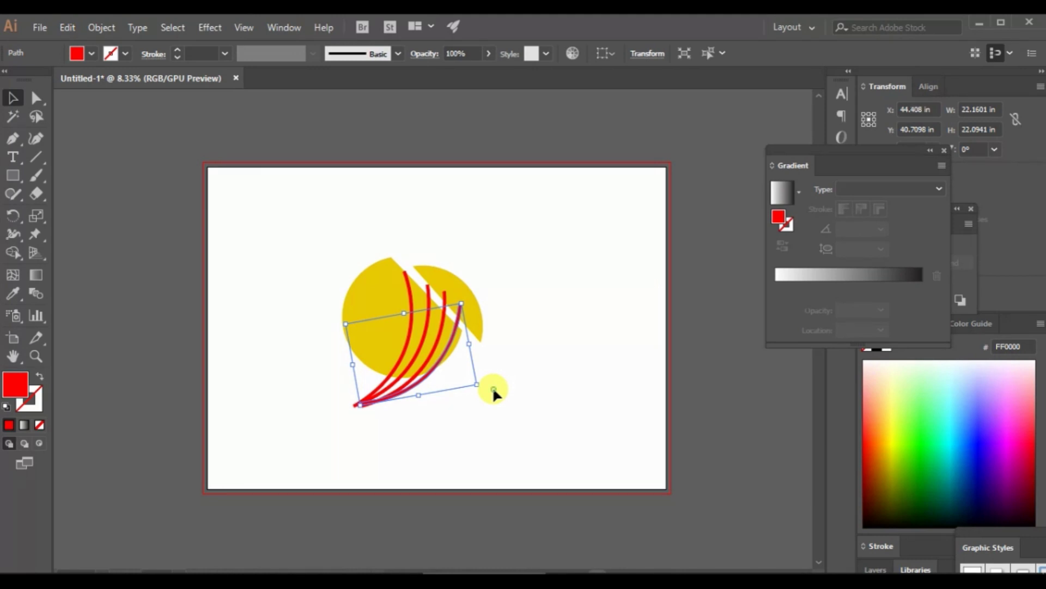
pyautogui.click(492, 386)
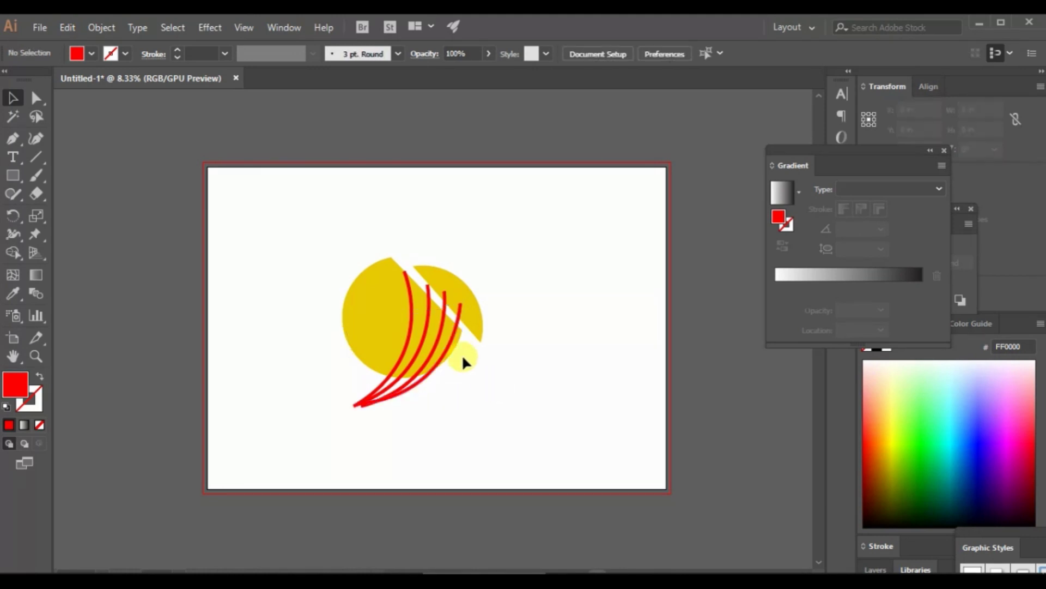
# Step: Nudge the first red arc slightly upward
pyautogui.click(407, 329)
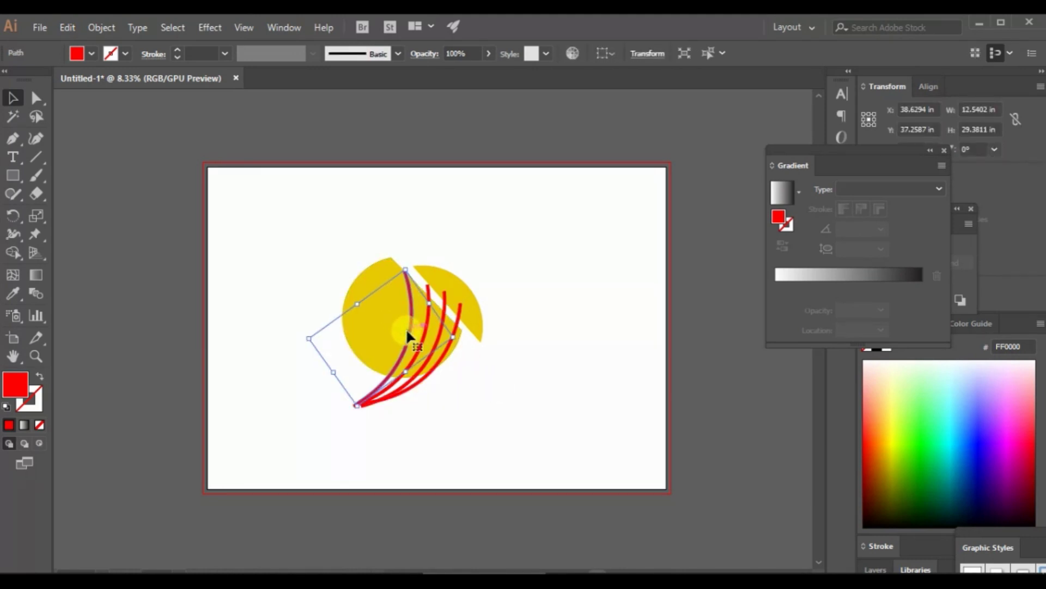
pyautogui.press('Up')
pyautogui.click(590, 395)
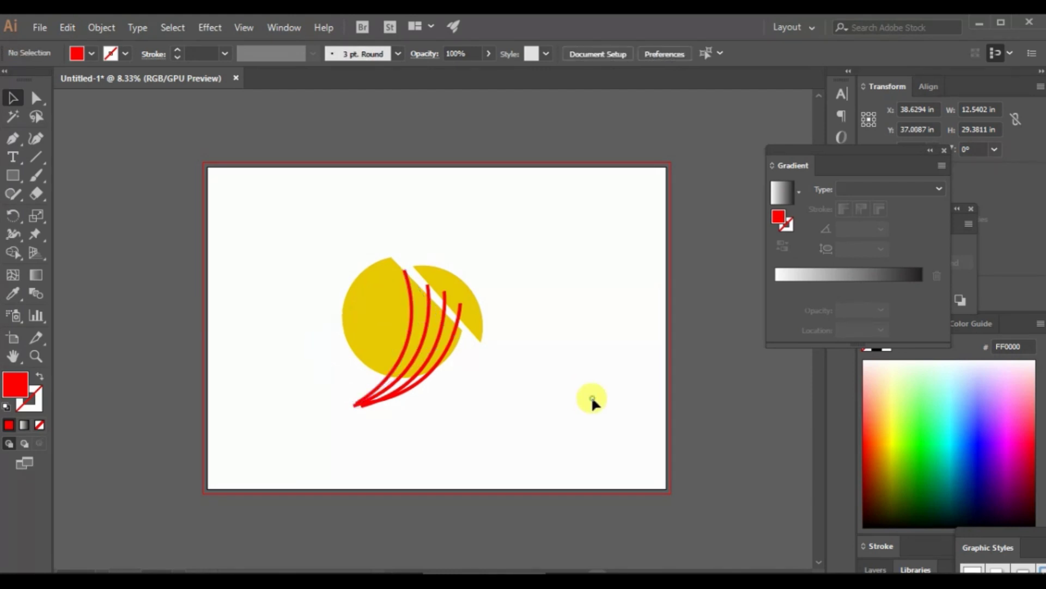
# Step: Subtract the first red arc from the larger yellow piece with Minus Front
pyautogui.click(409, 344)
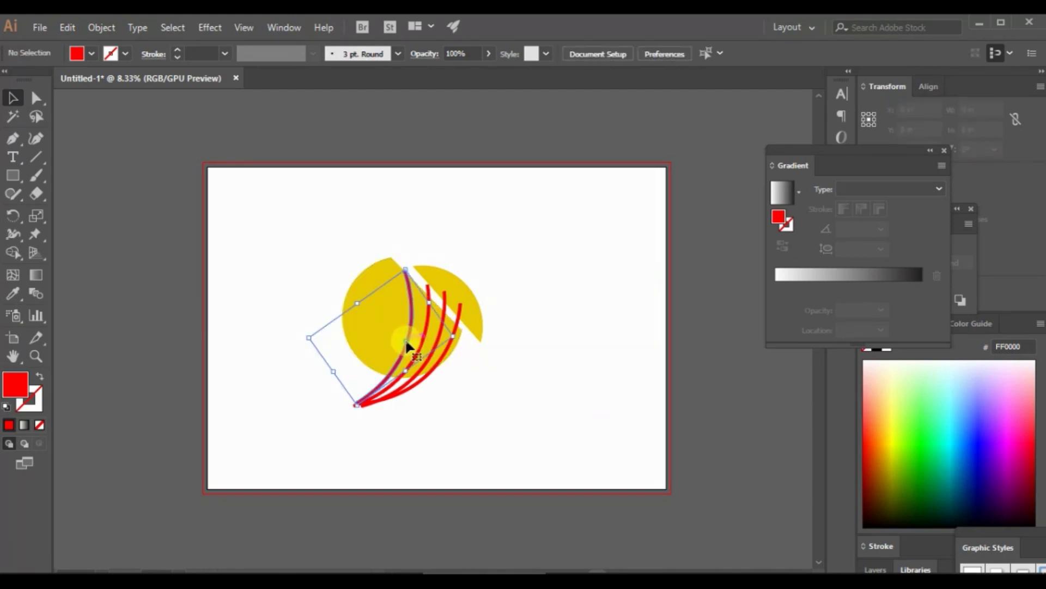
pyautogui.keyDown('shift'); pyautogui.click(369, 276); pyautogui.keyUp('shift')
pyautogui.click(969, 263)
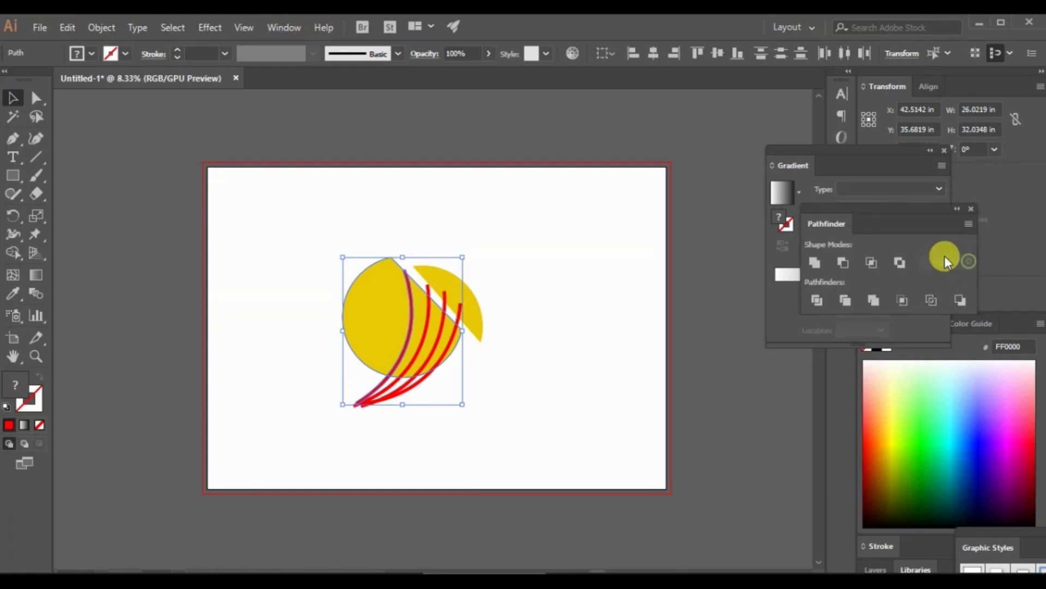
pyautogui.click(843, 263)
pyautogui.click(569, 306)
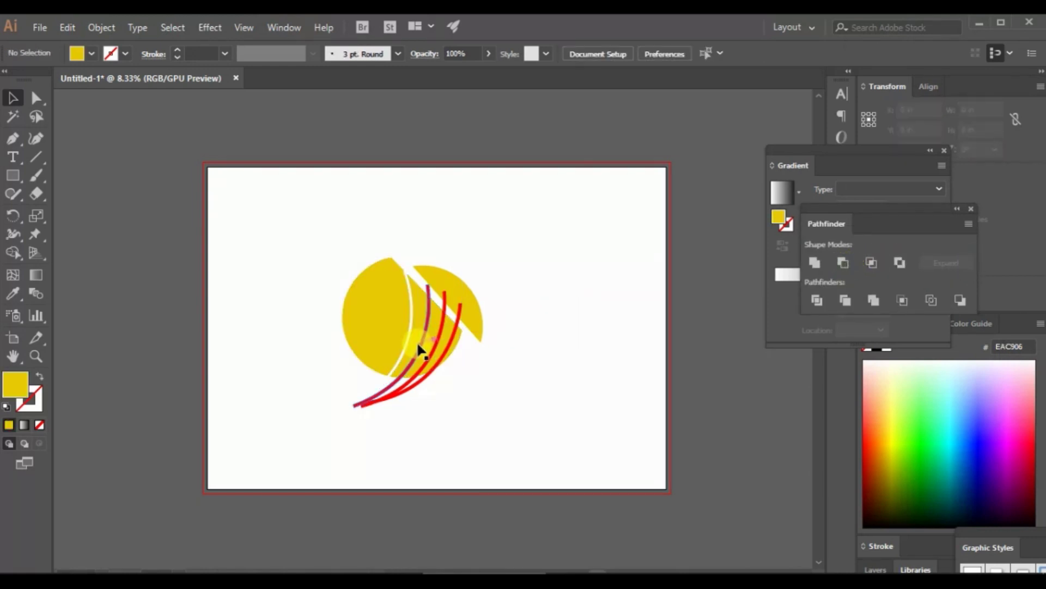
# Step: Try to subtract the second red arc from the grouped yellow pieces
pyautogui.click(421, 351)
pyautogui.keyDown('shift'); pyautogui.click(359, 273); pyautogui.keyUp('shift')
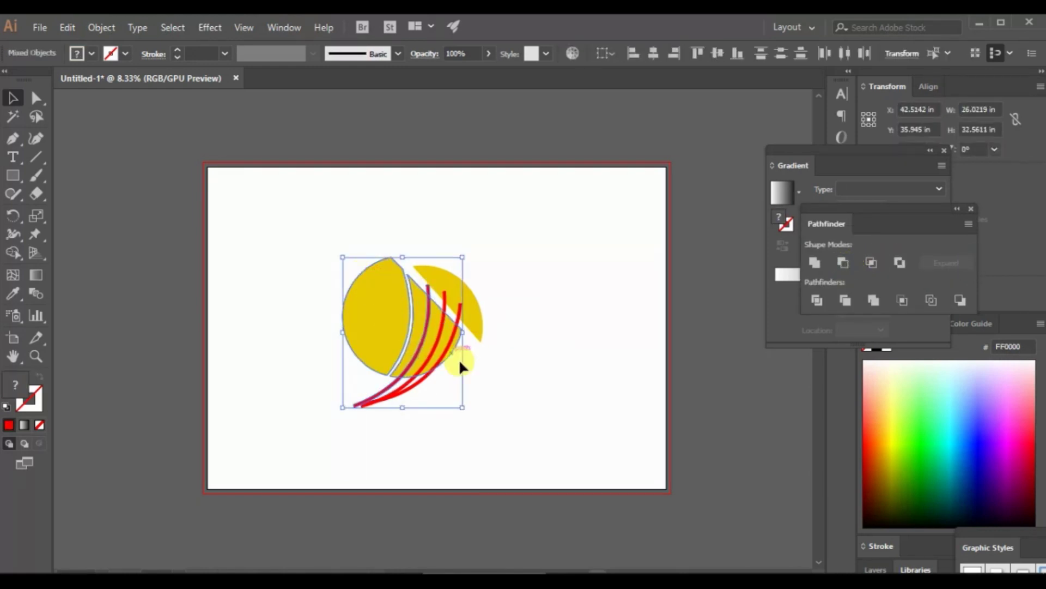
pyautogui.click(580, 375)
pyautogui.click(427, 334)
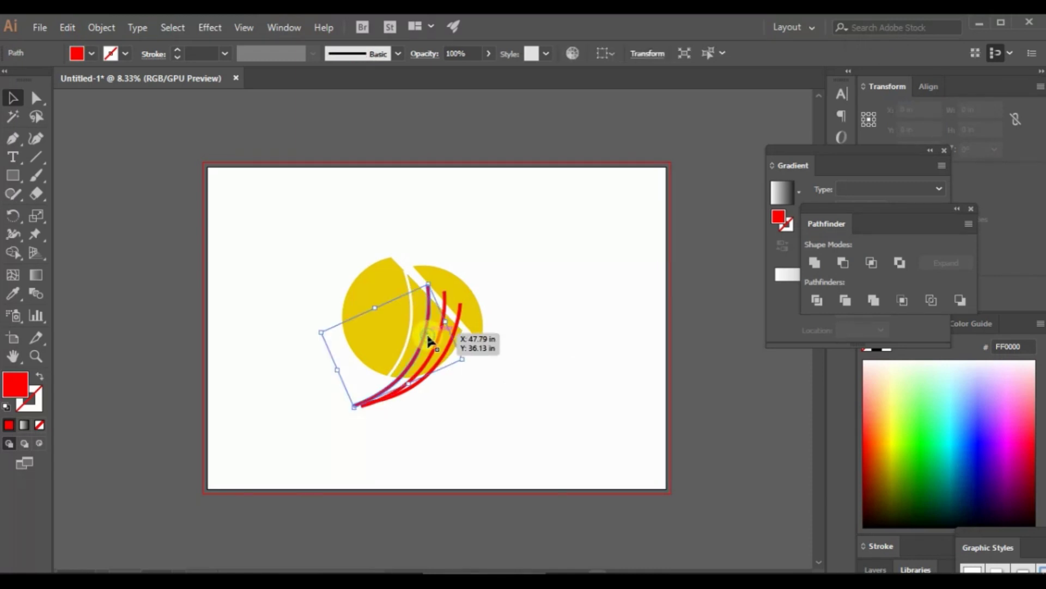
pyautogui.keyDown('shift'); pyautogui.click(421, 303); pyautogui.keyUp('shift')
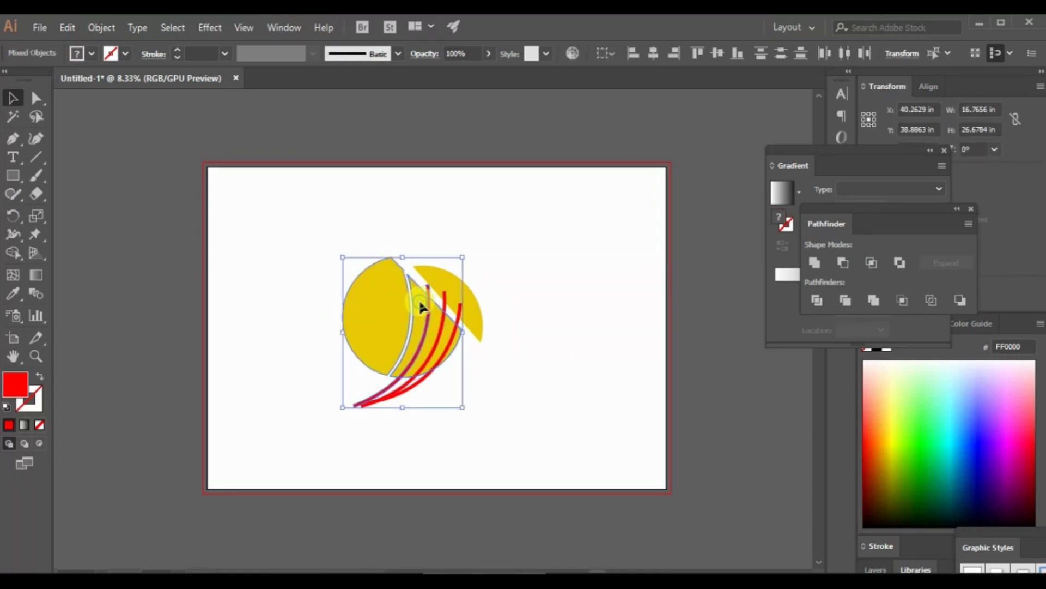
pyautogui.click(843, 263)
pyautogui.hotkey('ctrl', 'z')
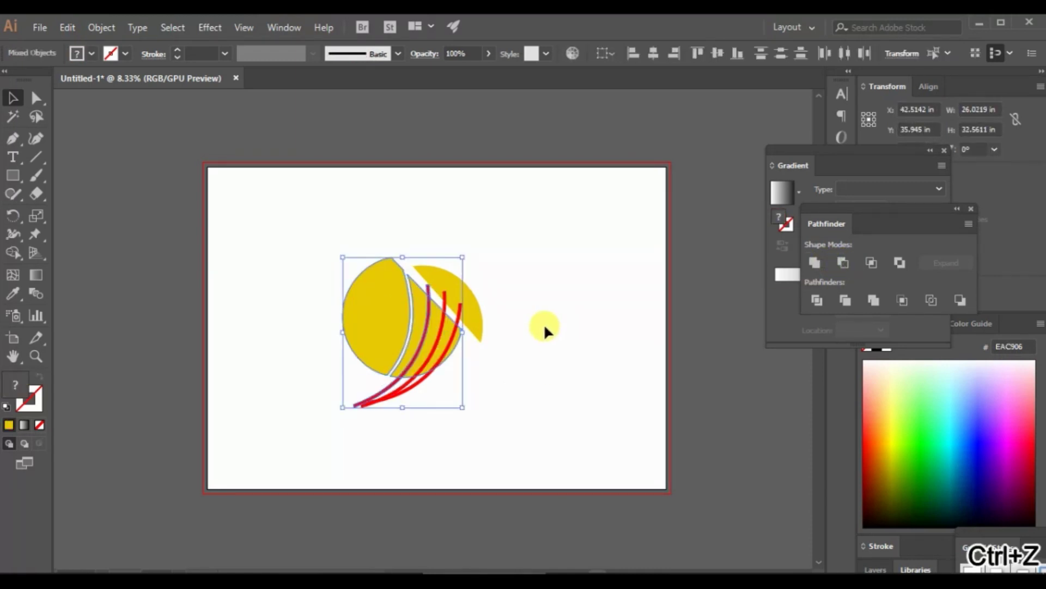
pyautogui.click(544, 322)
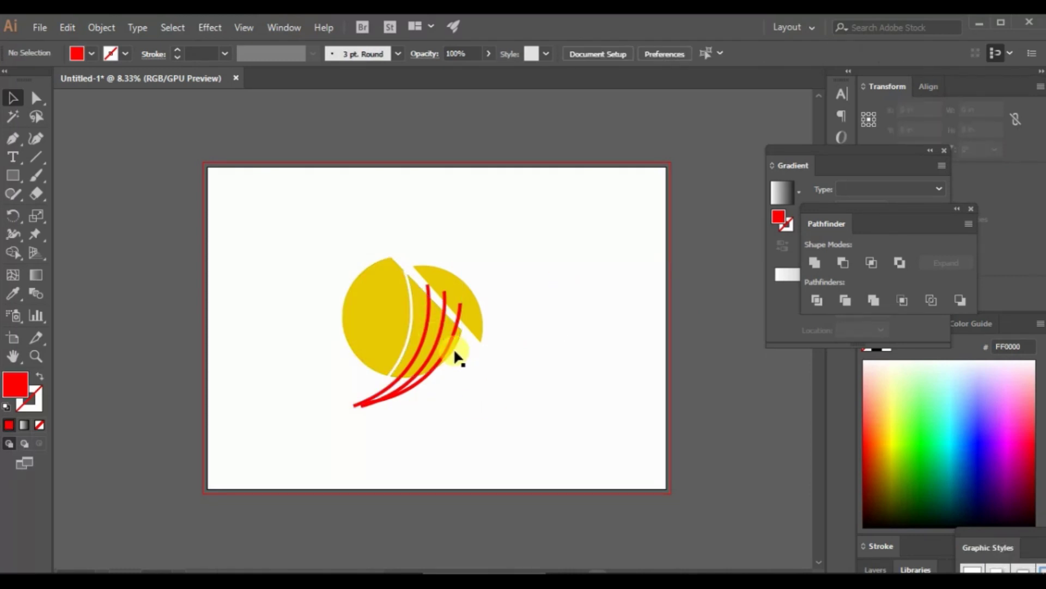
# Step: Ungroup the split yellow pieces and subtract the second red arc from the piece it crosses
pyautogui.rightClick(420, 307)
pyautogui.click(469, 433)
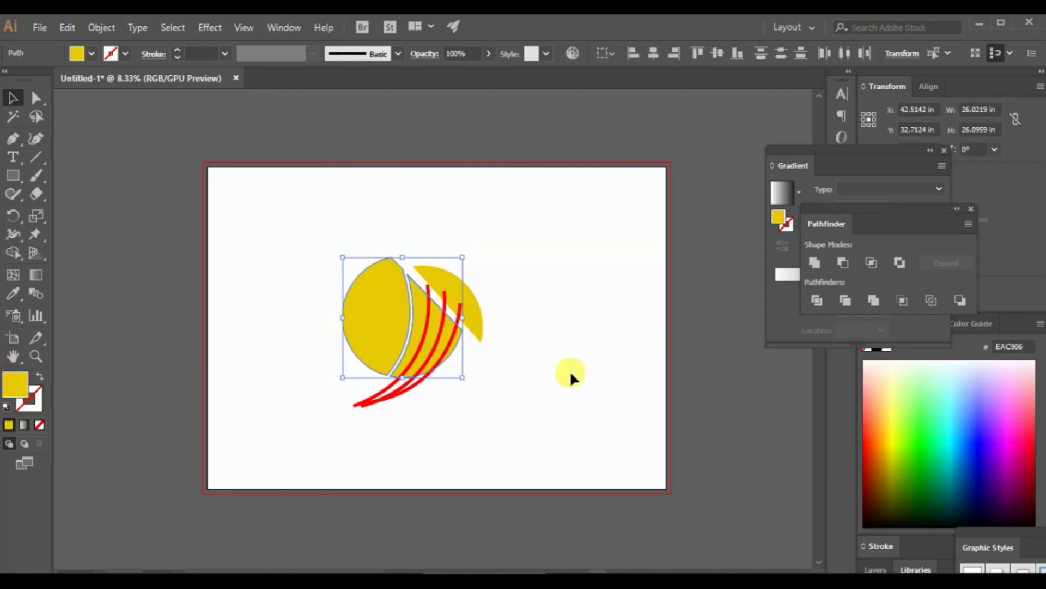
pyautogui.click(570, 372)
pyautogui.click(425, 303)
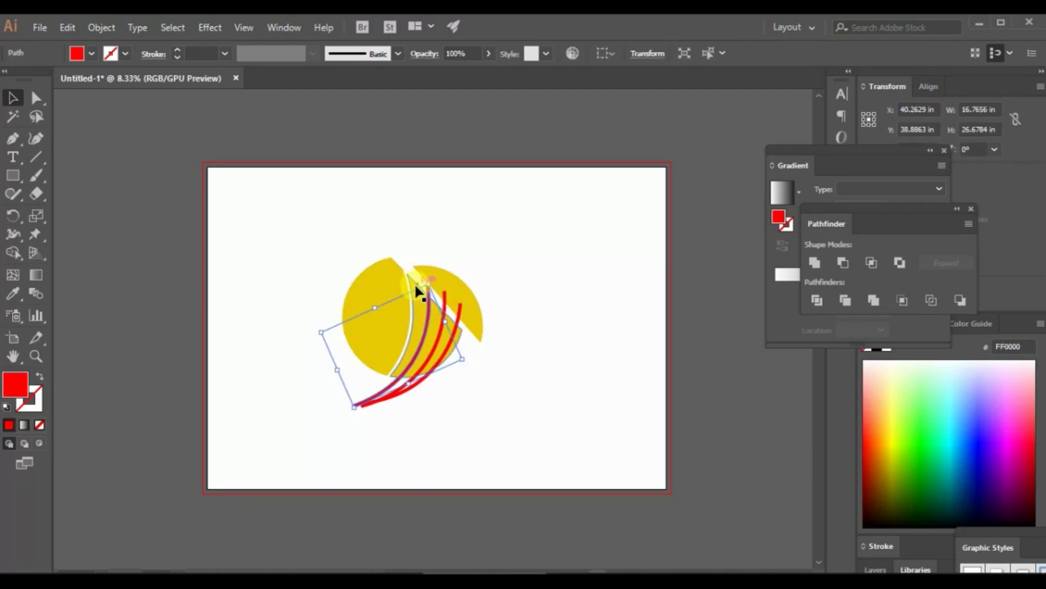
pyautogui.keyDown('shift'); pyautogui.click(414, 285); pyautogui.keyUp('shift')
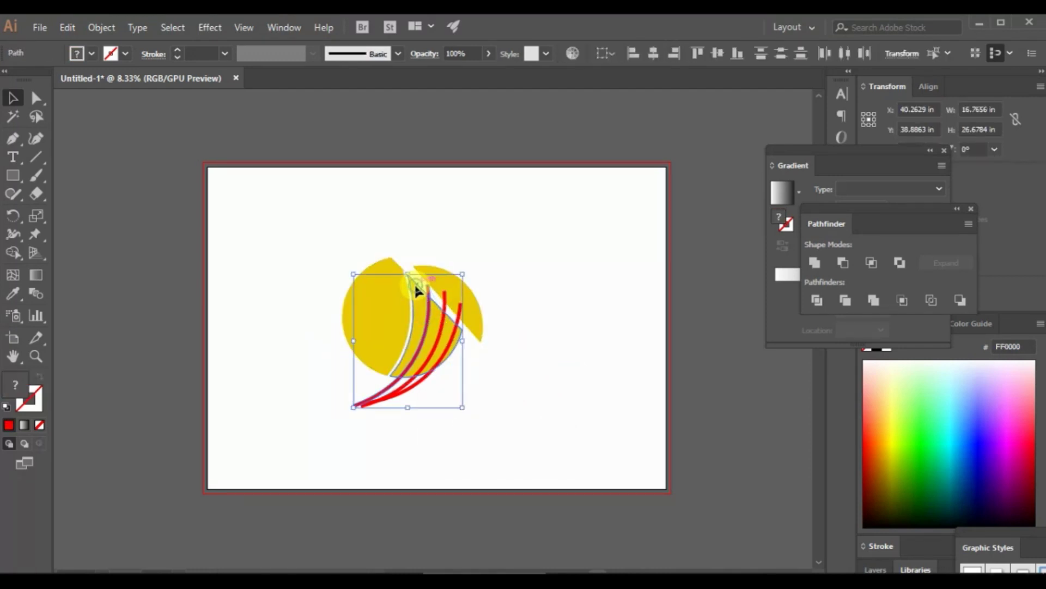
pyautogui.click(843, 262)
pyautogui.click(587, 368)
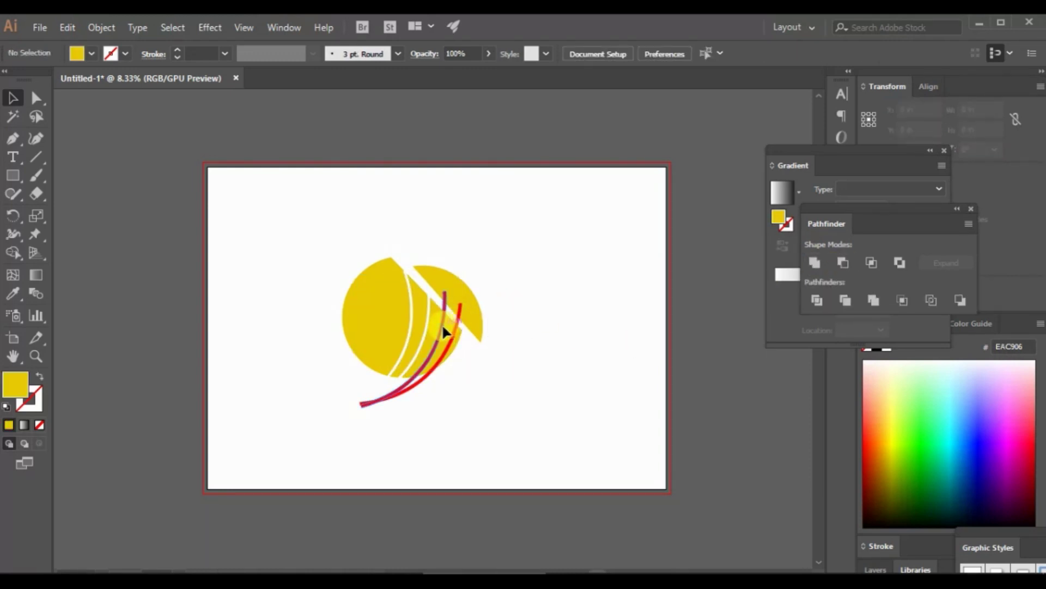
# Step: Ungroup the newly cut yellow pieces and subtract the third red arc from the piece it crosses
pyautogui.click(443, 323)
pyautogui.click(437, 317)
pyautogui.rightClick(436, 312)
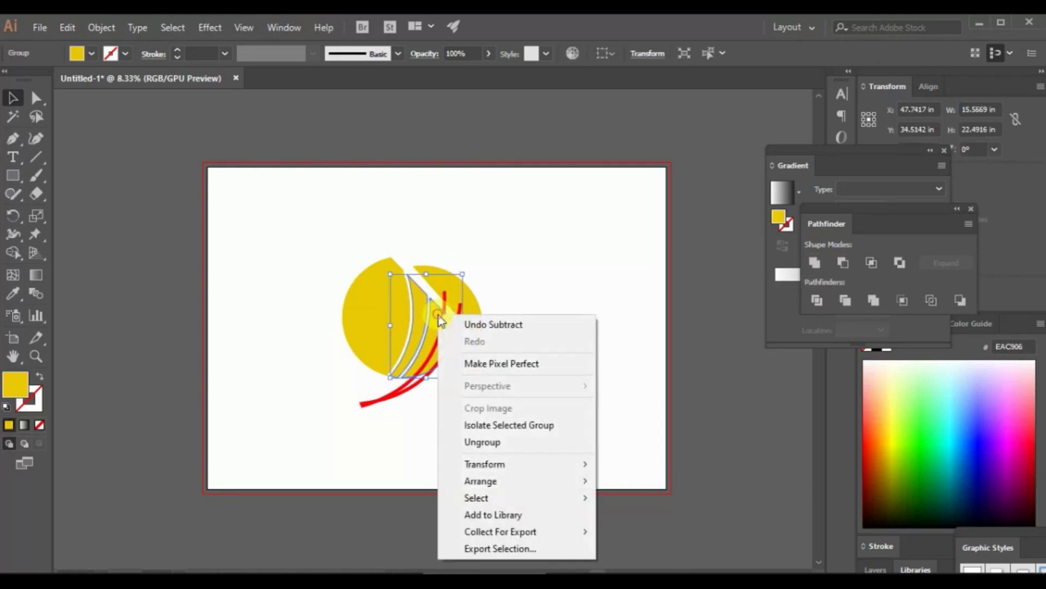
pyautogui.click(498, 439)
pyautogui.click(577, 412)
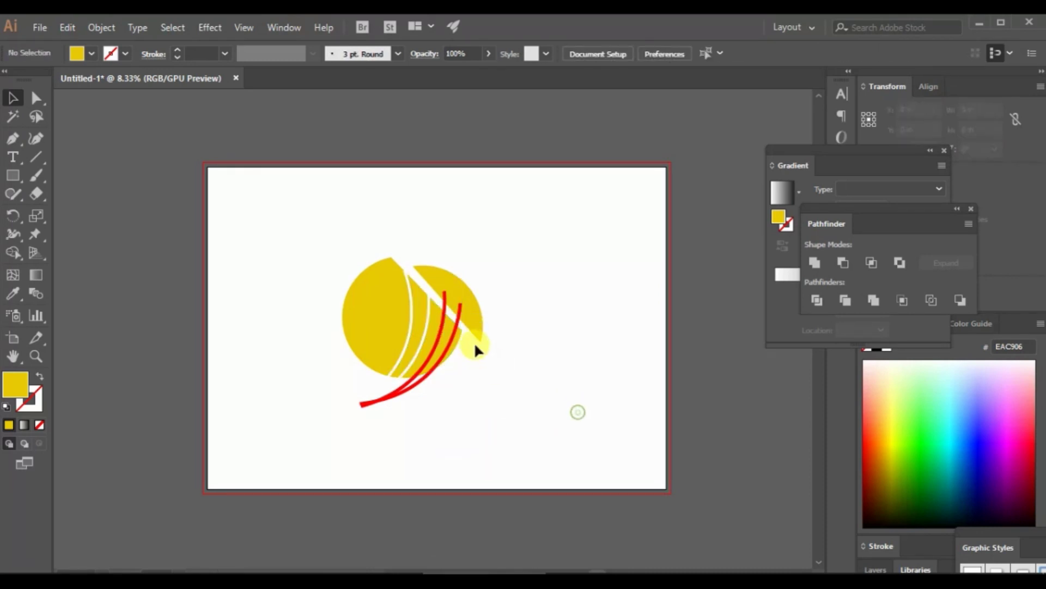
pyautogui.click(443, 322)
pyautogui.keyDown('shift'); pyautogui.click(434, 304); pyautogui.keyUp('shift')
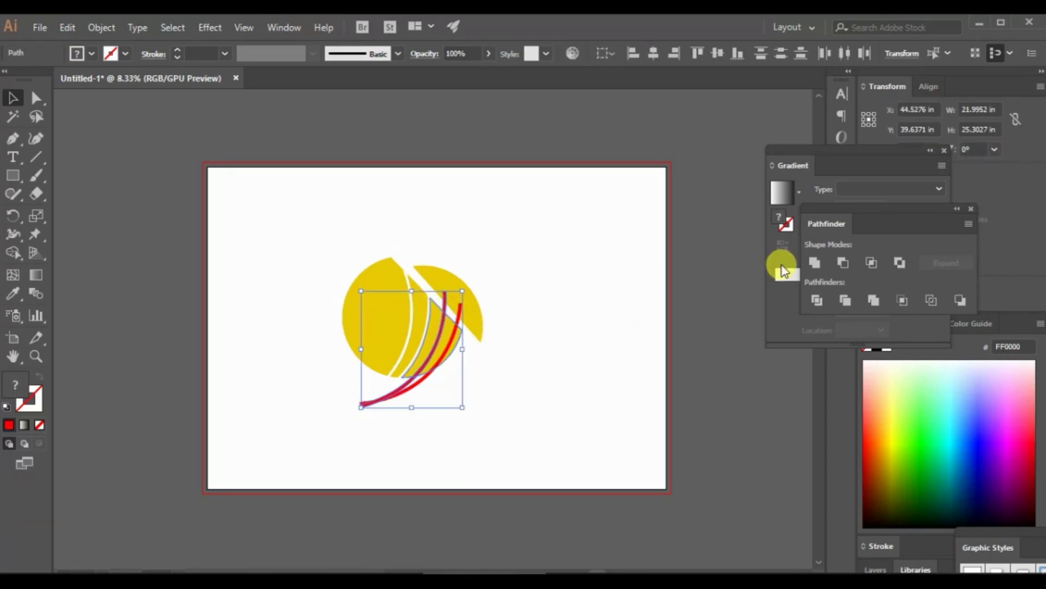
pyautogui.click(842, 262)
pyautogui.click(558, 358)
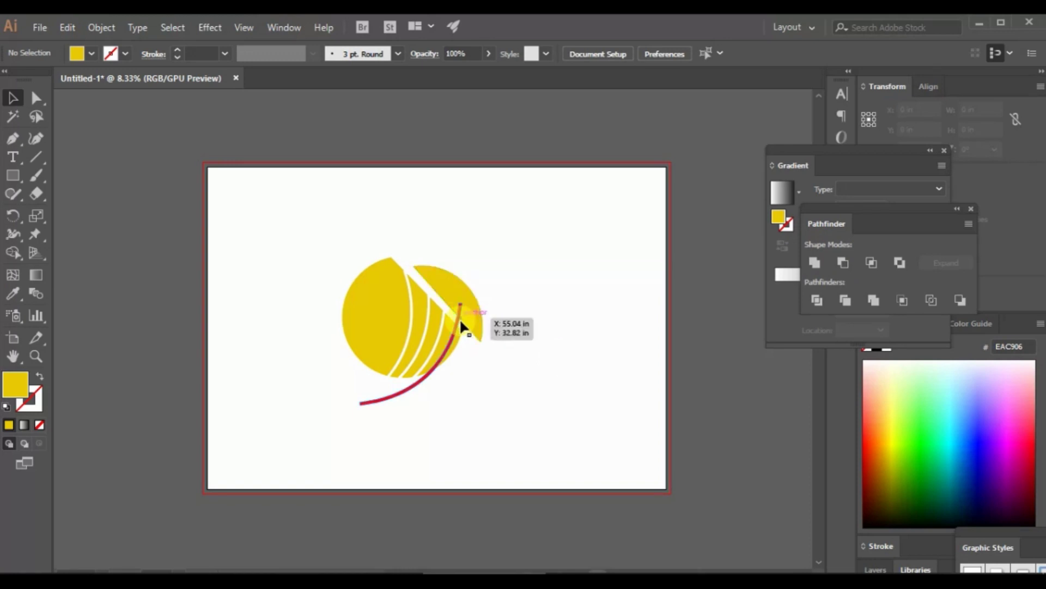
# Step: Ungroup the pieces cut by the third arc and subtract the last red arc from the outermost one
pyautogui.rightClick(446, 324)
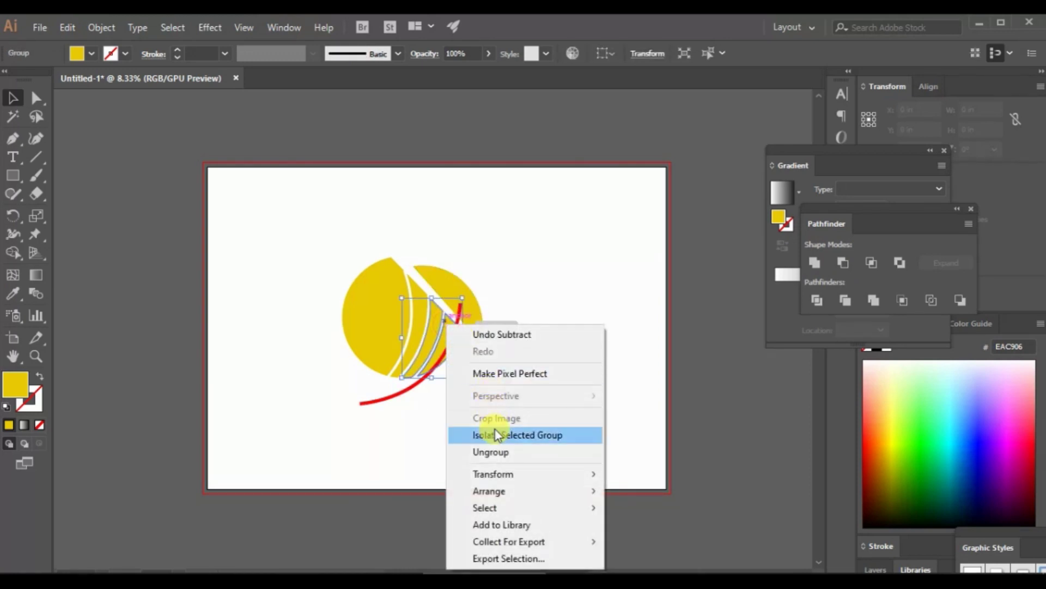
pyautogui.click(490, 452)
pyautogui.click(542, 430)
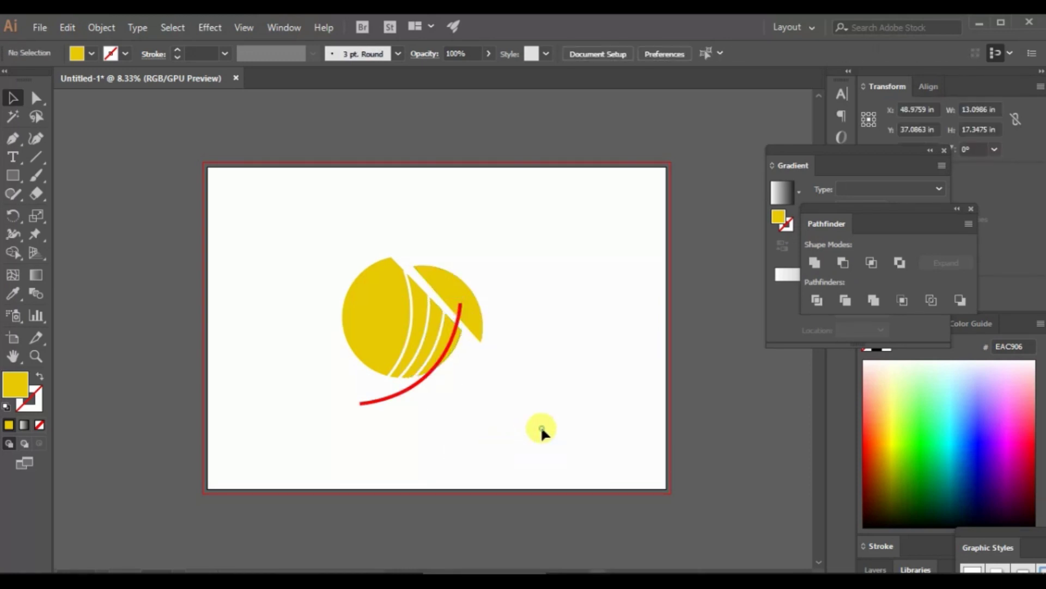
pyautogui.click(455, 317)
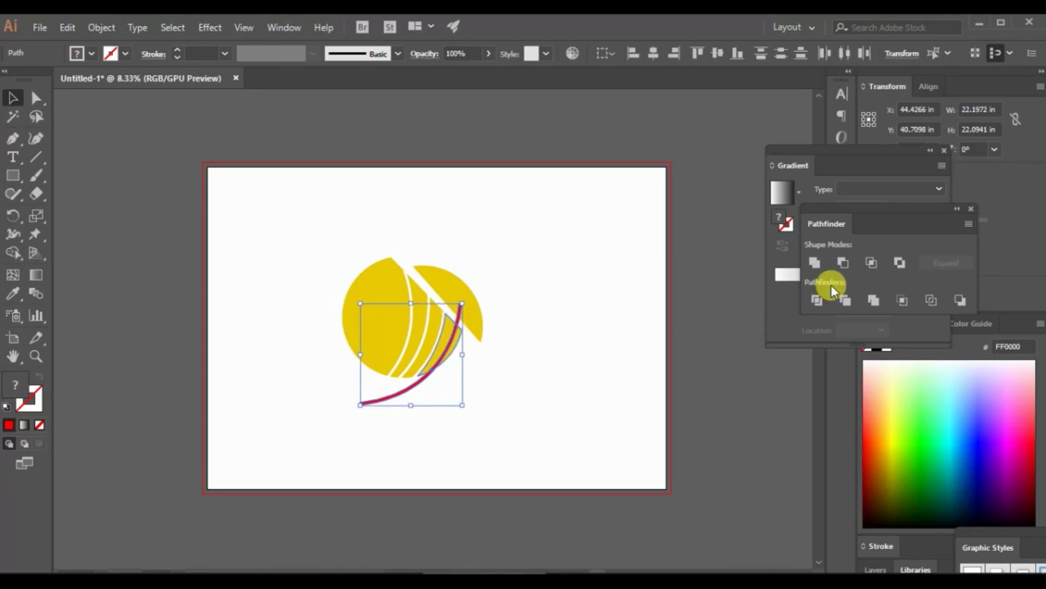
pyautogui.click(843, 262)
pyautogui.click(601, 328)
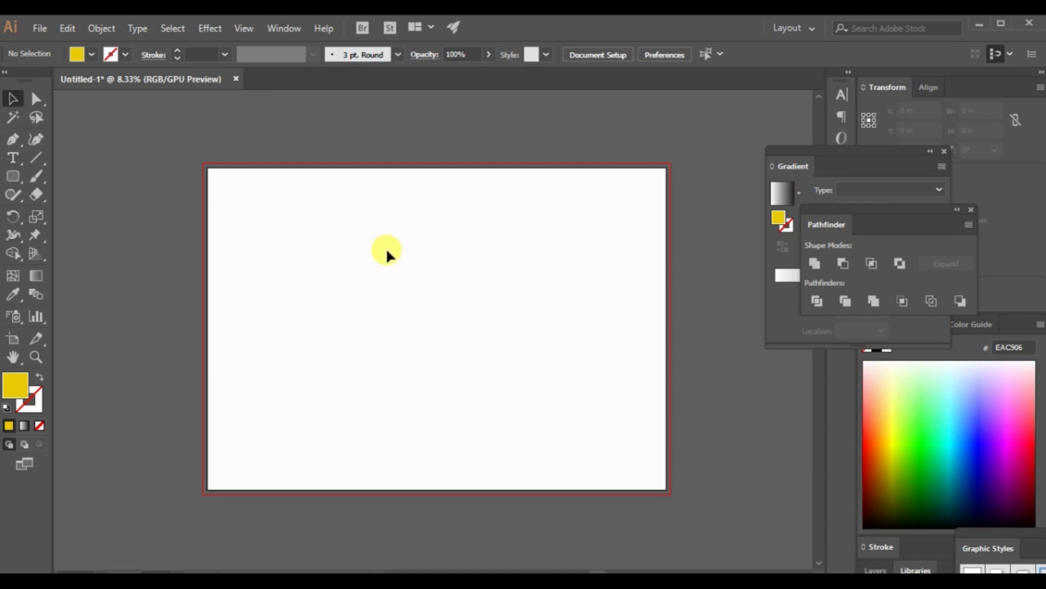
# Step: Draw a yellow rectangle about 18.2 in wide and 22.5 in high near the middle of the empty artboard with the Rounded Rectangle tool
pyautogui.moveTo(387, 250); pyautogui.dragTo(489, 345)
pyautogui.click(16, 175)
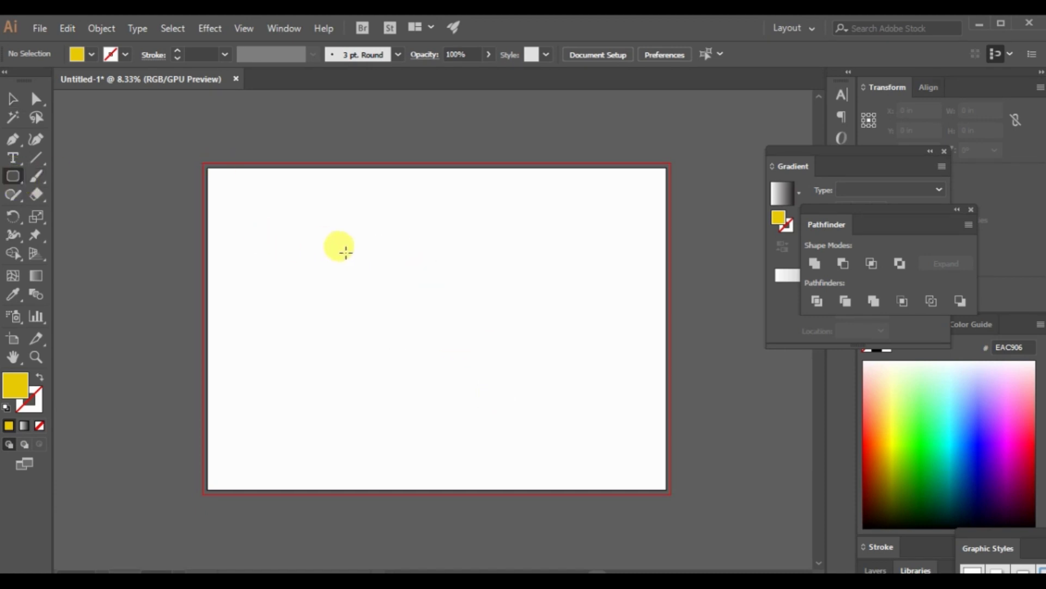
pyautogui.moveTo(377, 254); pyautogui.dragTo(462, 356)
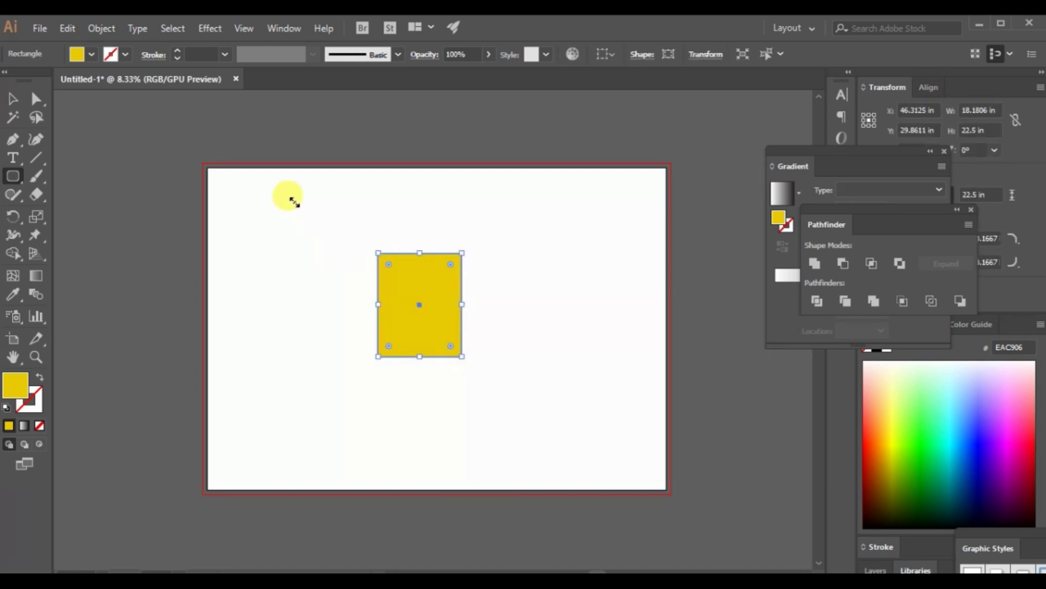
# Step: Round all corners of the yellow rectangle more strongly, giving the two lower corners a larger radius than the upper ones
pyautogui.moveTo(386, 261); pyautogui.dragTo(398, 271)
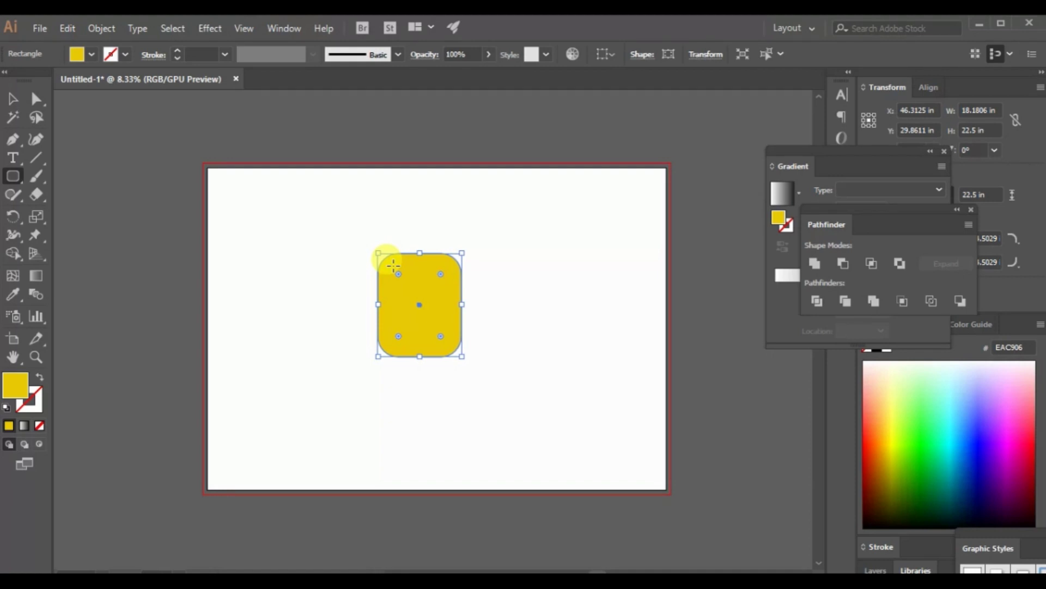
pyautogui.moveTo(398, 336); pyautogui.dragTo(430, 327)
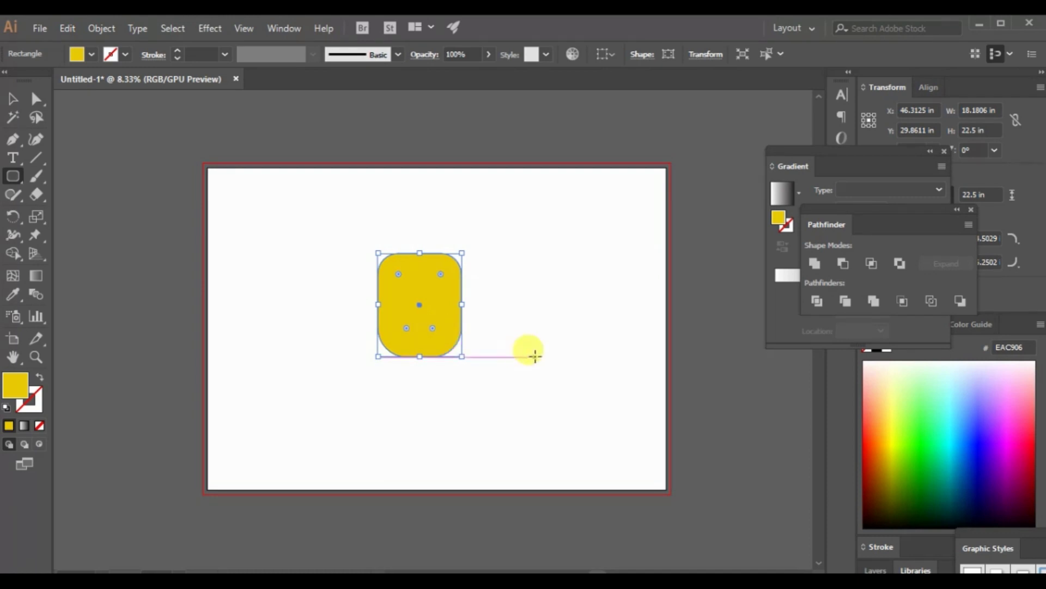
pyautogui.click(535, 357)
pyautogui.click(570, 345)
# Step: Move the rounded yellow rectangle to the right half of the artboard and deselect it
pyautogui.click(13, 98)
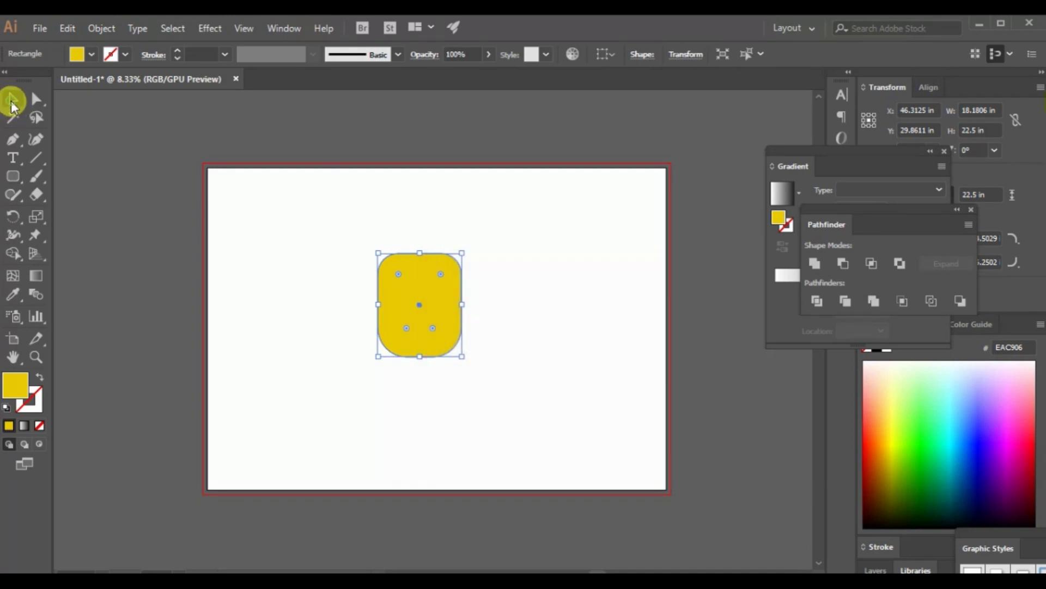
pyautogui.click(360, 342)
pyautogui.moveTo(428, 326); pyautogui.dragTo(526, 333)
pyautogui.click(382, 255)
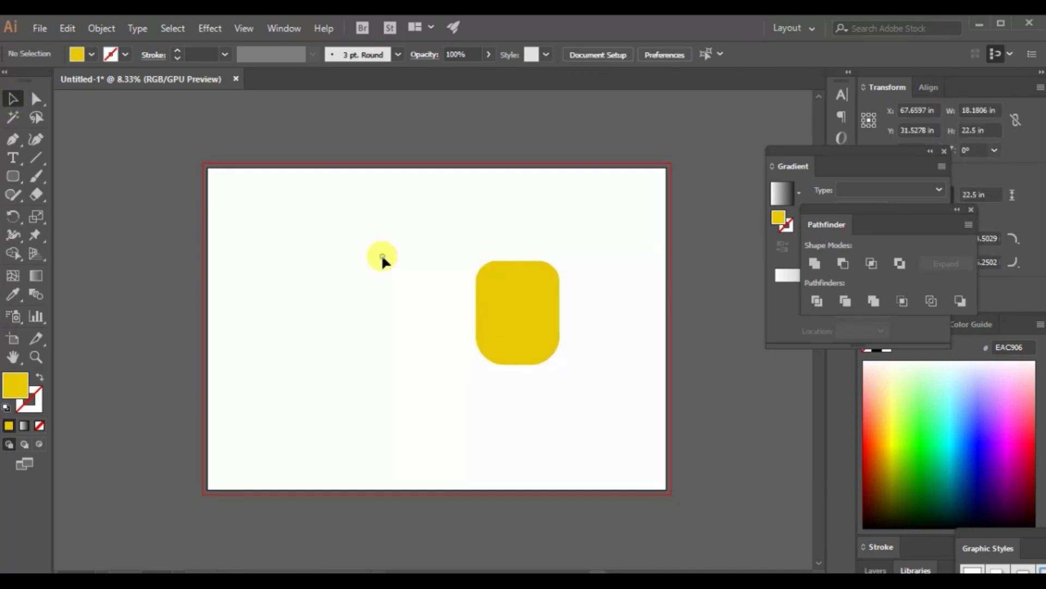
pyautogui.click(36, 152)
pyautogui.click(17, 141)
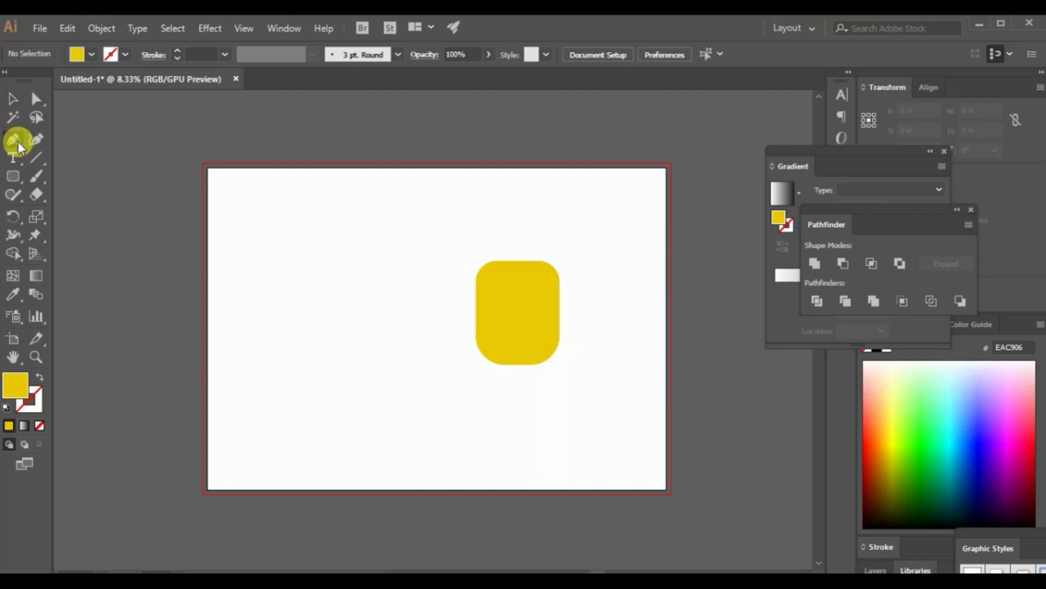
pyautogui.click(398, 250)
pyautogui.moveTo(398, 250); pyautogui.dragTo(375, 271)
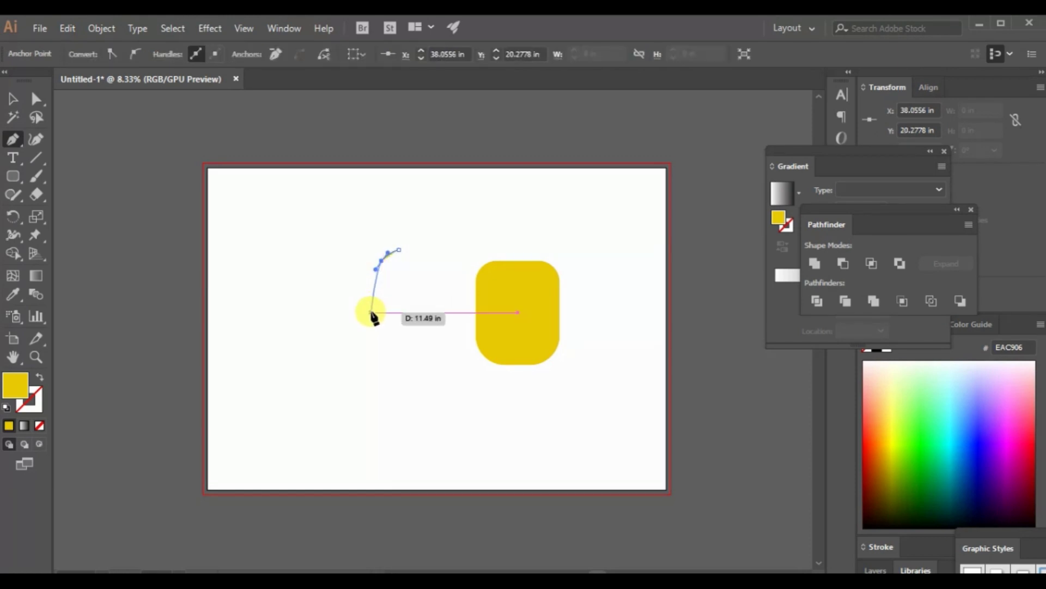
pyautogui.moveTo(371, 312); pyautogui.dragTo(354, 327)
pyautogui.hotkey('ctrl', 'z')
pyautogui.hotkey('ctrl', 'z')
pyautogui.hotkey('ctrl', 'z')
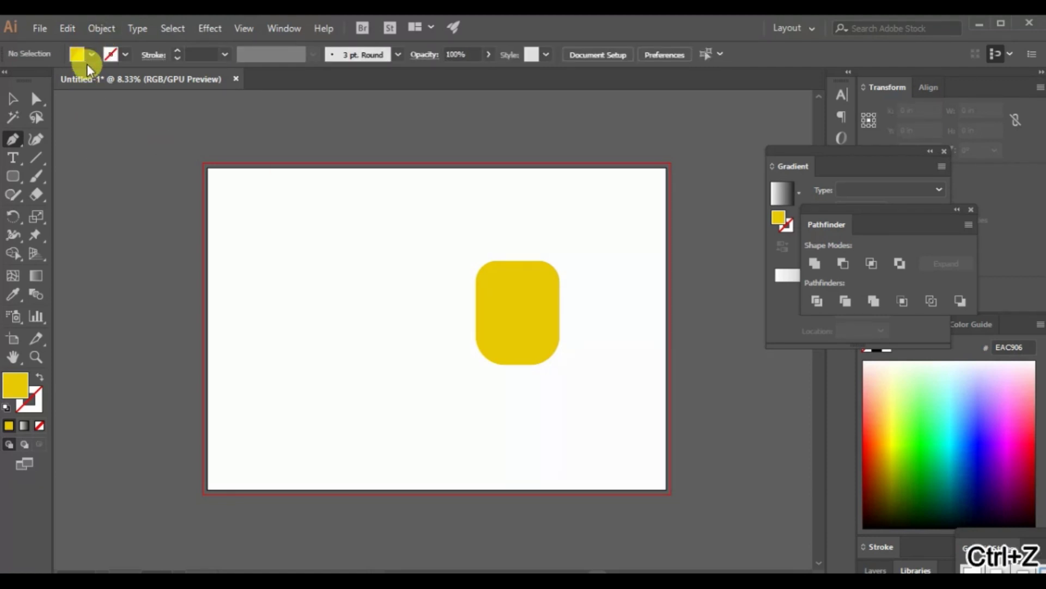
# Step: Set the drawing attributes to no fill and a dark red stroke with a weight of 30 pt
pyautogui.click(90, 58)
pyautogui.click(12, 80)
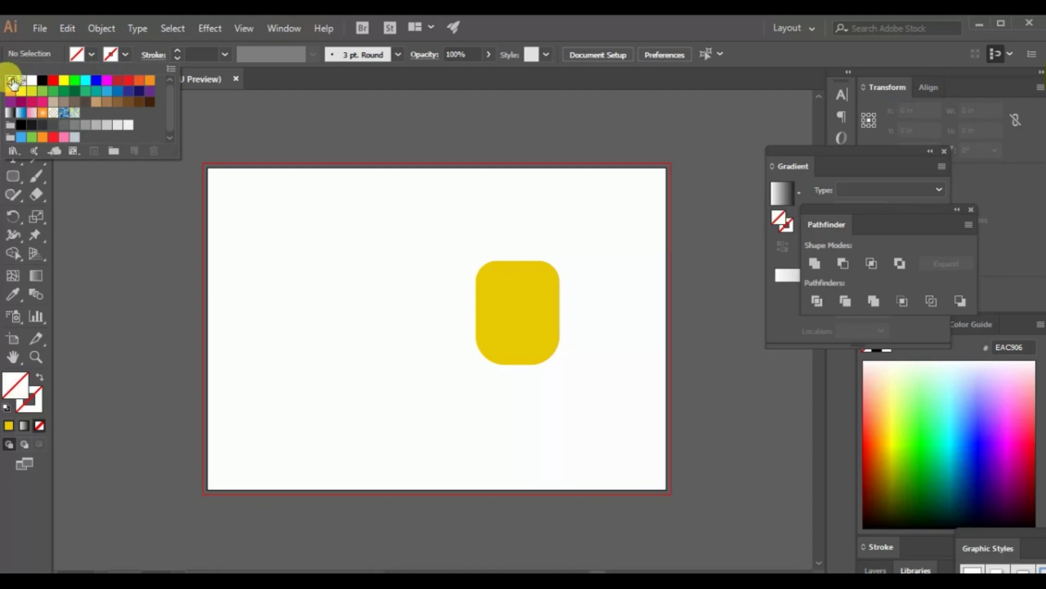
pyautogui.click(124, 55)
pyautogui.click(125, 55)
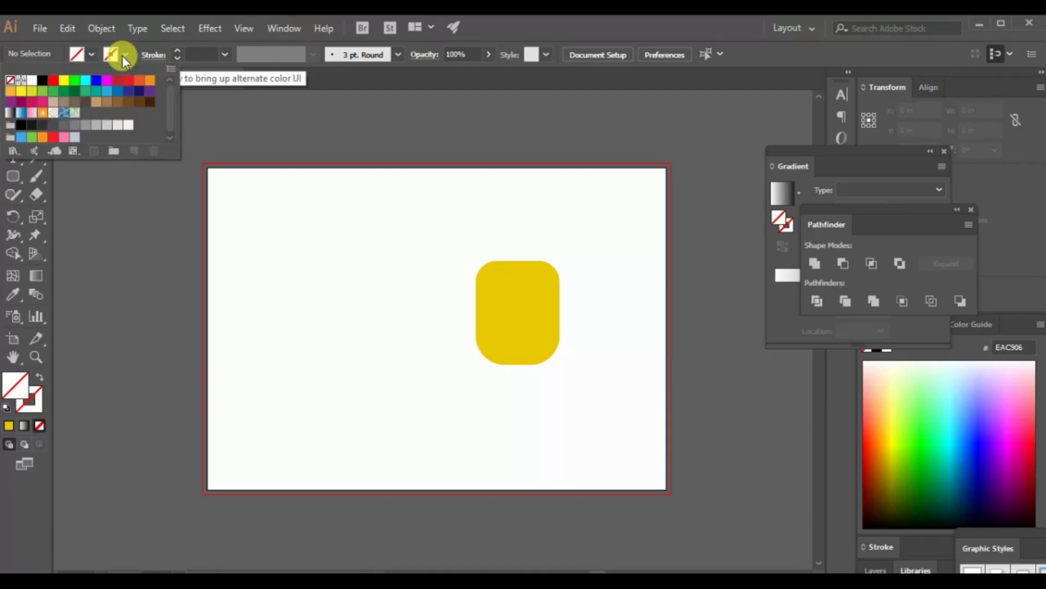
pyautogui.click(117, 80)
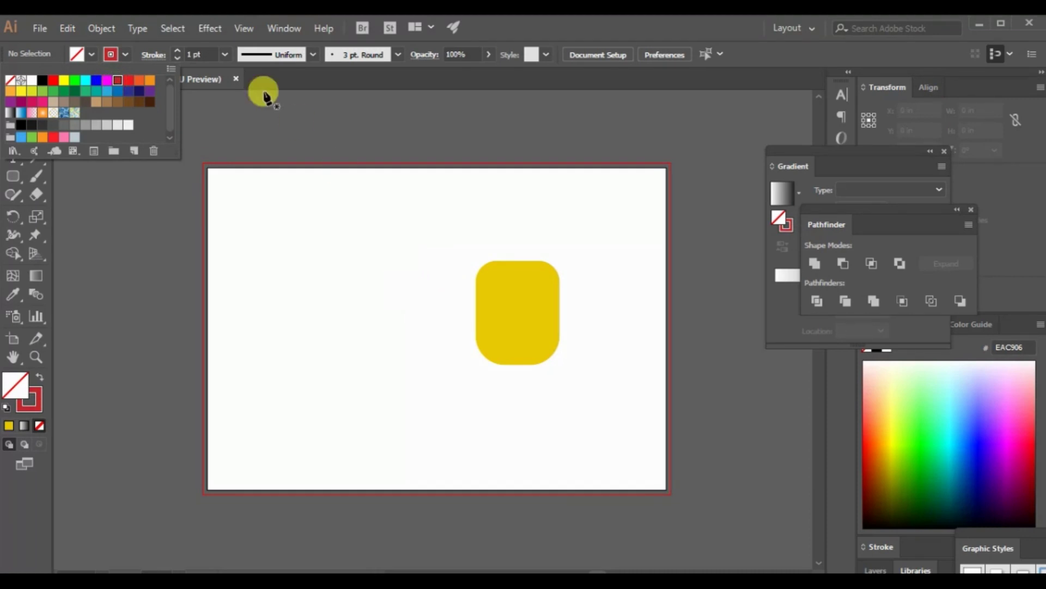
pyautogui.click(209, 55)
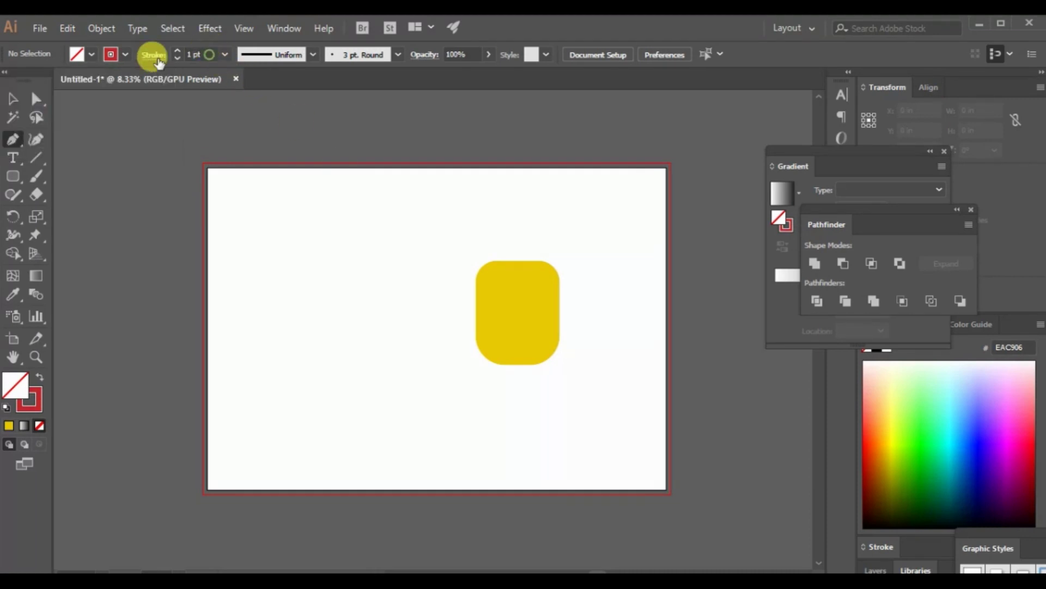
pyautogui.click(192, 55)
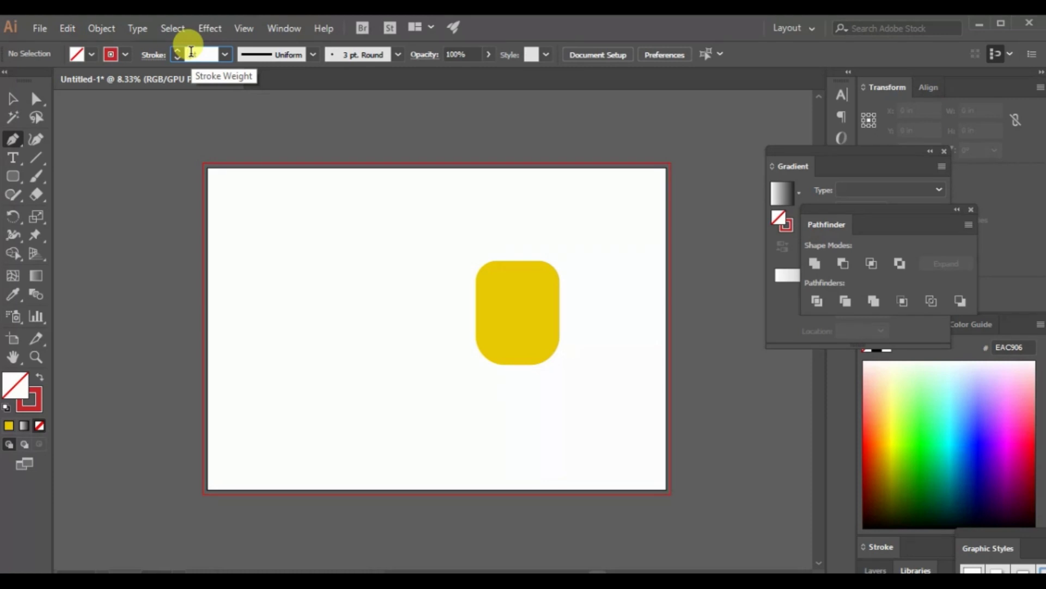
pyautogui.write('30')
pyautogui.press('Return')
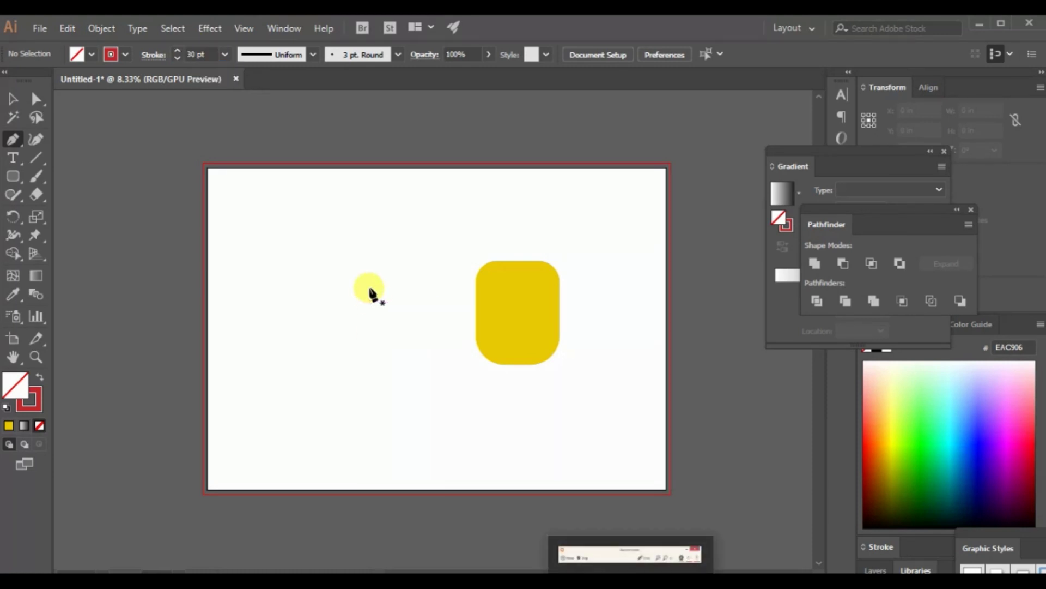
# Step: Draw the wavy inner edge and narrow rounded lower end of a red outline beside the yellow shape with the Pen tool
pyautogui.moveTo(395, 272); pyautogui.dragTo(374, 301)
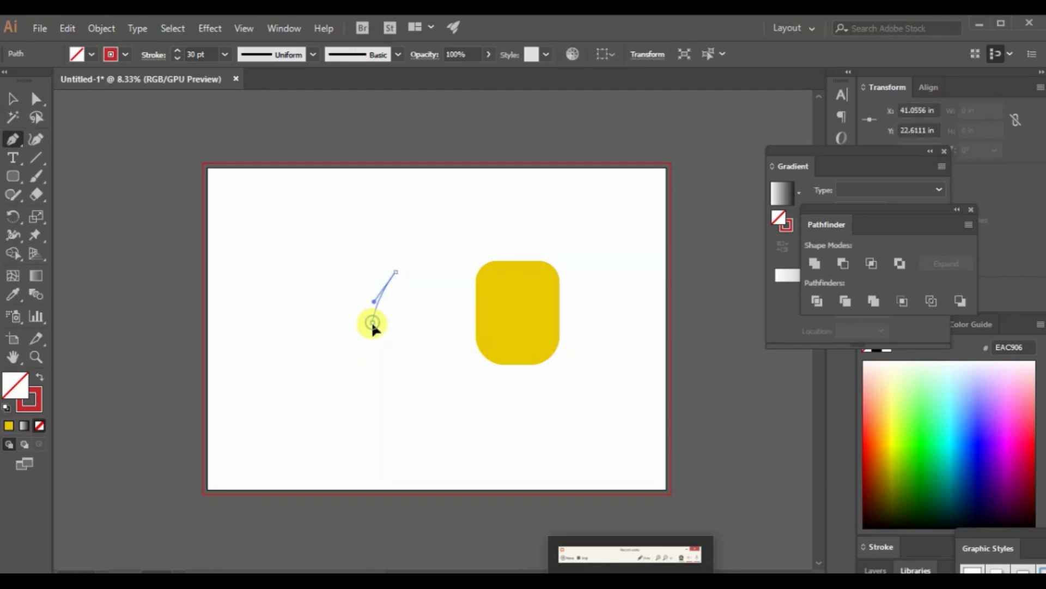
pyautogui.moveTo(372, 323); pyautogui.dragTo(372, 339)
pyautogui.click(369, 365)
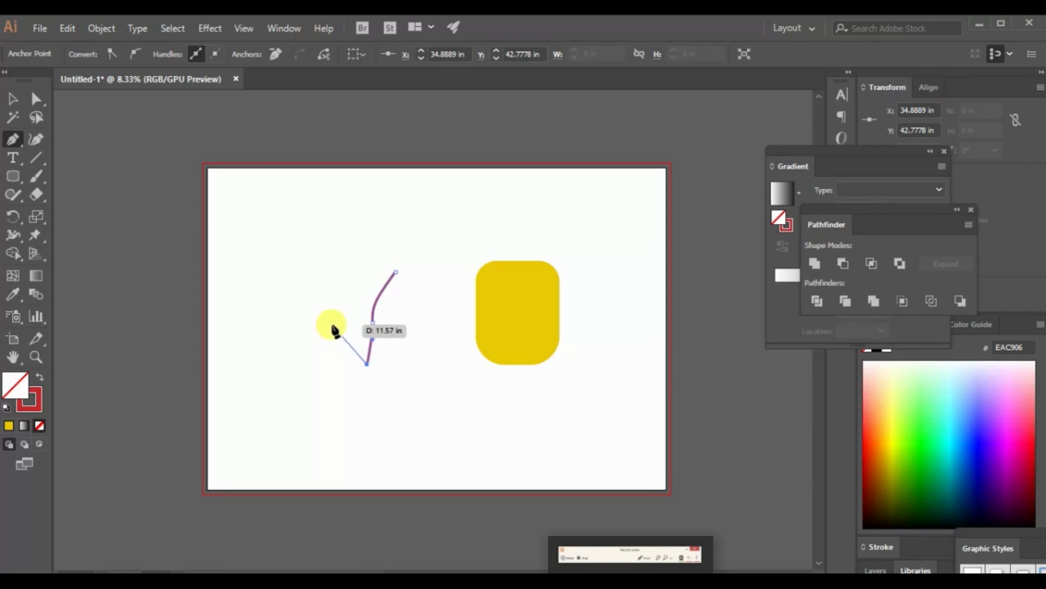
pyautogui.keyDown('ctrl'); pyautogui.click(353, 374); pyautogui.keyUp('ctrl')
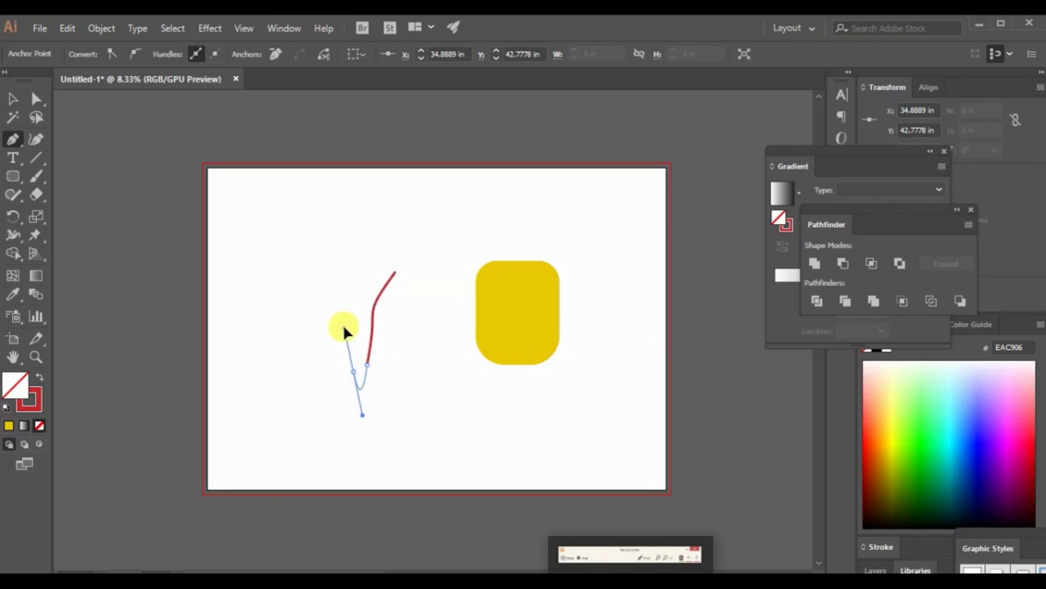
pyautogui.moveTo(344, 329); pyautogui.dragTo(347, 351)
# Step: Continue the red path around its outer and upper curves to beside its start, about 12.8 in wide and 24.7 in high, and isolate it
pyautogui.moveTo(344, 363)
pyautogui.mouseDown()
pyautogui.moveTo(329, 315)
pyautogui.moveTo(366, 261)
pyautogui.moveTo(437, 290)
pyautogui.mouseUp()
pyautogui.hotkey('ctrl', 'z')
pyautogui.moveTo(358, 271)
pyautogui.mouseDown()
pyautogui.moveTo(355, 253)
pyautogui.moveTo(374, 259)
pyautogui.moveTo(374, 272)
pyautogui.moveTo(351, 283)
pyautogui.moveTo(369, 264)
pyautogui.moveTo(344, 282)
pyautogui.mouseUp()
pyautogui.moveTo(345, 272)
pyautogui.mouseDown()
pyautogui.moveTo(361, 253)
pyautogui.moveTo(372, 270)
pyautogui.moveTo(370, 262)
pyautogui.moveTo(400, 262)
pyautogui.moveTo(375, 267)
pyautogui.moveTo(398, 269)
pyautogui.moveTo(395, 326)
pyautogui.mouseUp()
pyautogui.hotkey('ctrl', 'z')
pyautogui.hotkey('ctrl', 'z')
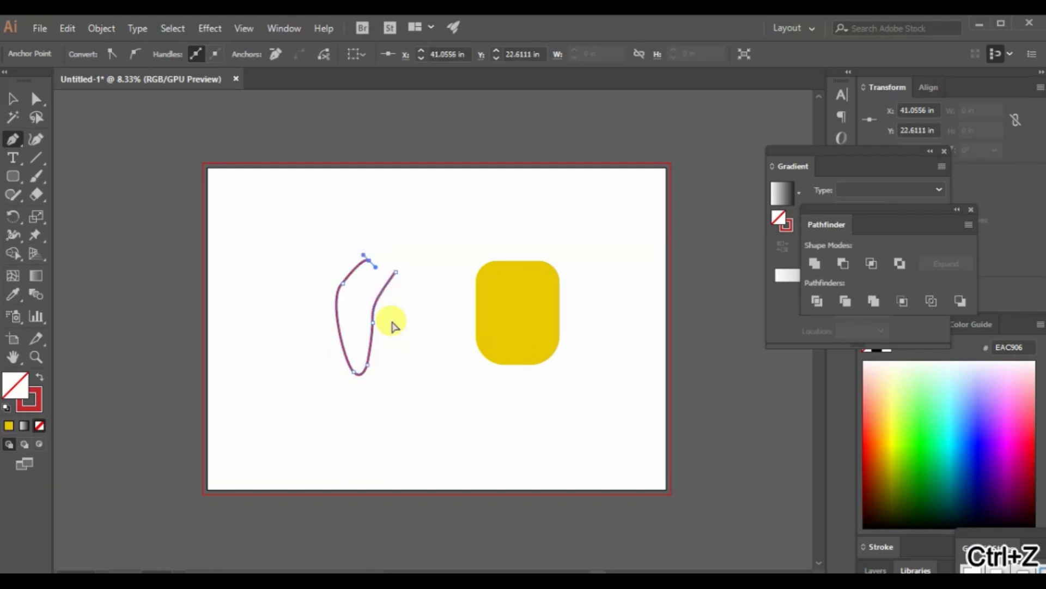
pyautogui.moveTo(343, 283); pyautogui.dragTo(398, 263)
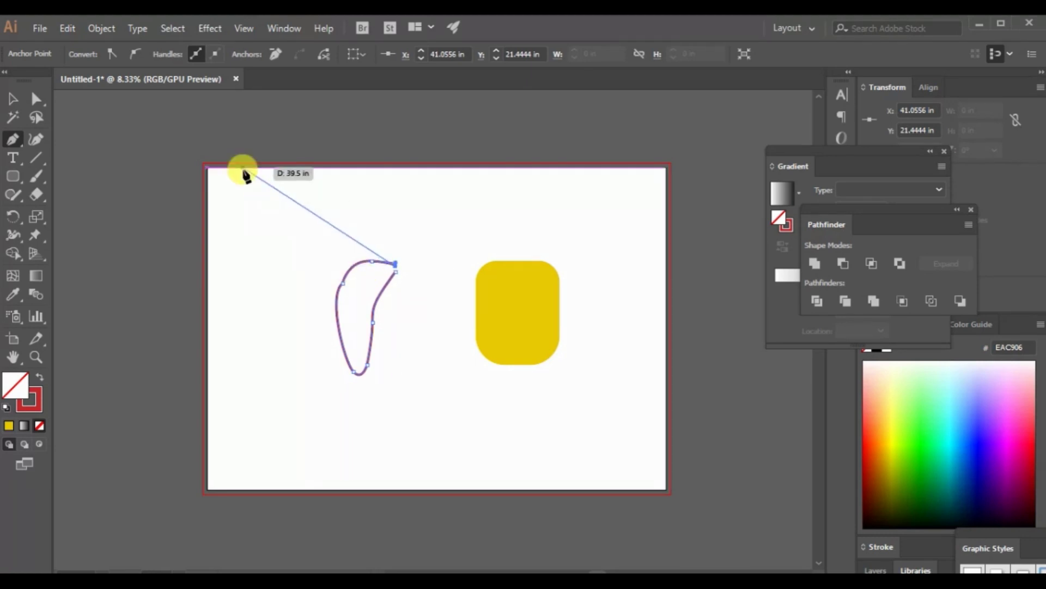
pyautogui.click(13, 98)
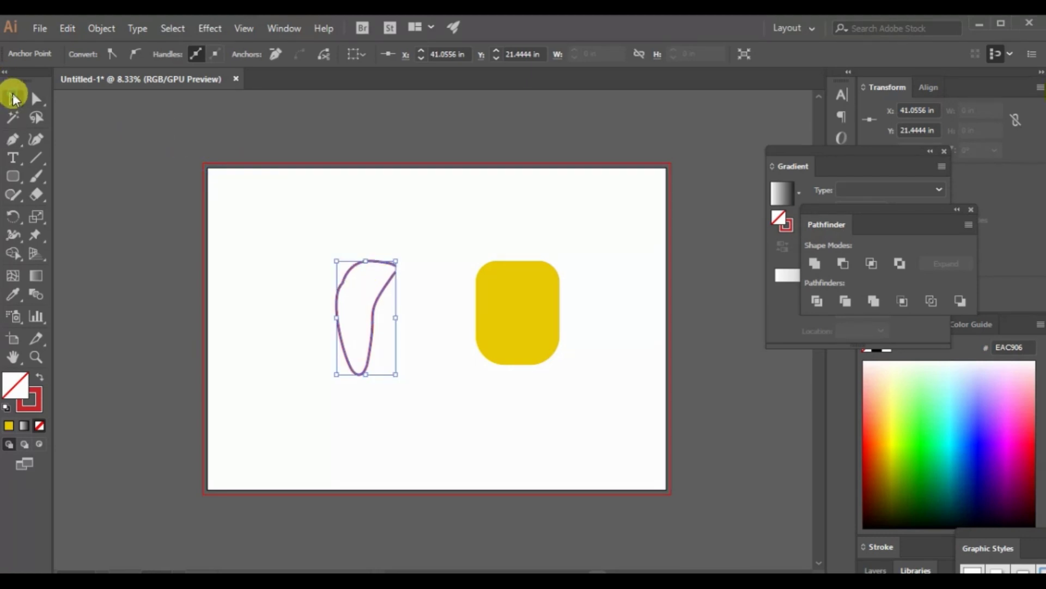
pyautogui.doubleClick(343, 285)
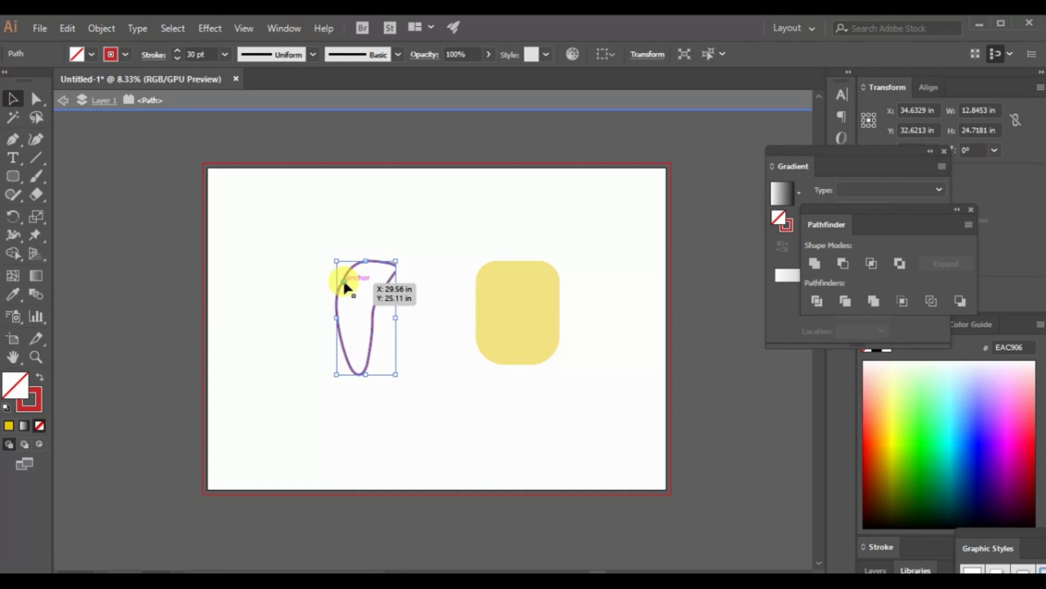
pyautogui.click(13, 157)
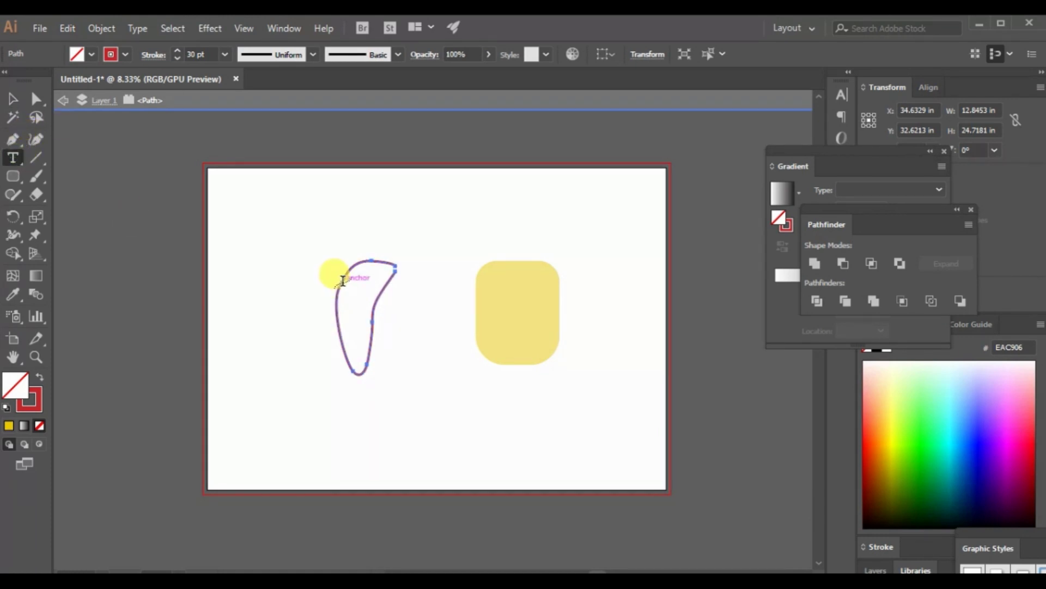
pyautogui.click(343, 281)
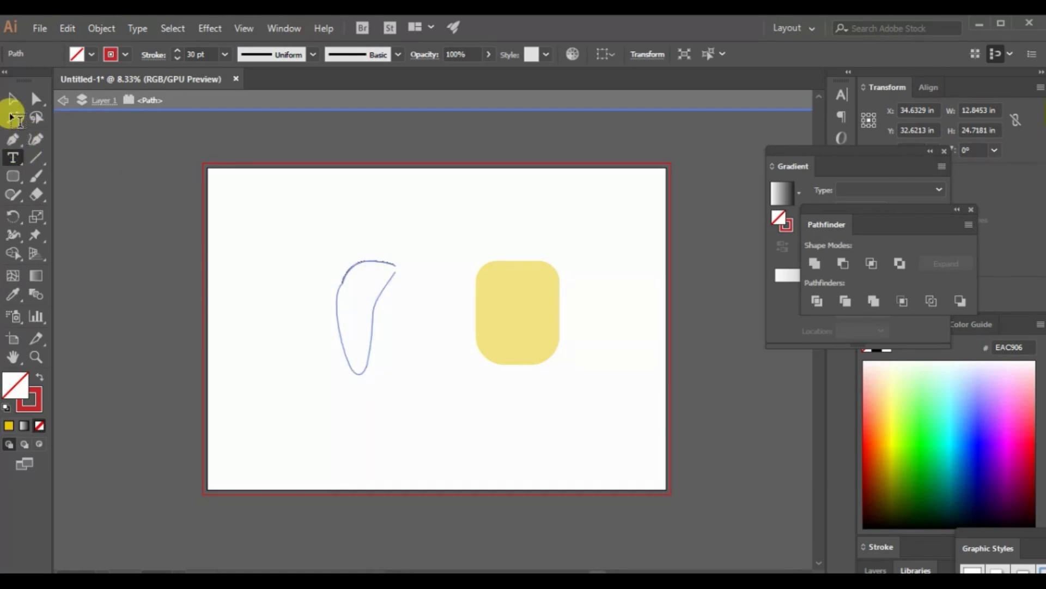
pyautogui.click(13, 138)
pyautogui.click(342, 287)
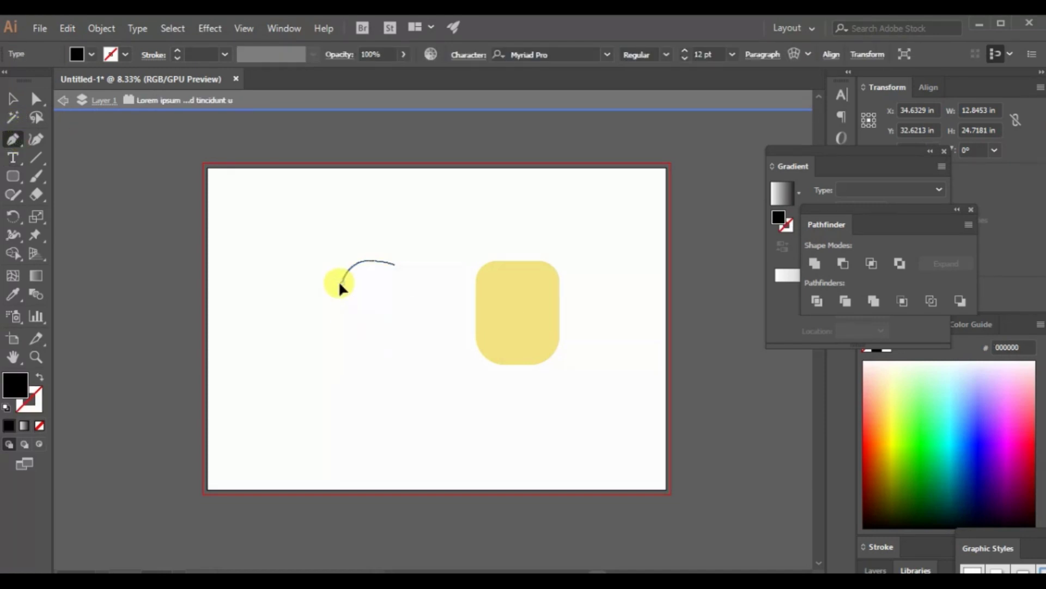
pyautogui.moveTo(341, 287); pyautogui.dragTo(345, 290)
pyautogui.hotkey('ctrl', 'z')
pyautogui.hotkey('ctrl', 'z')
pyautogui.hotkey('ctrl', 'z')
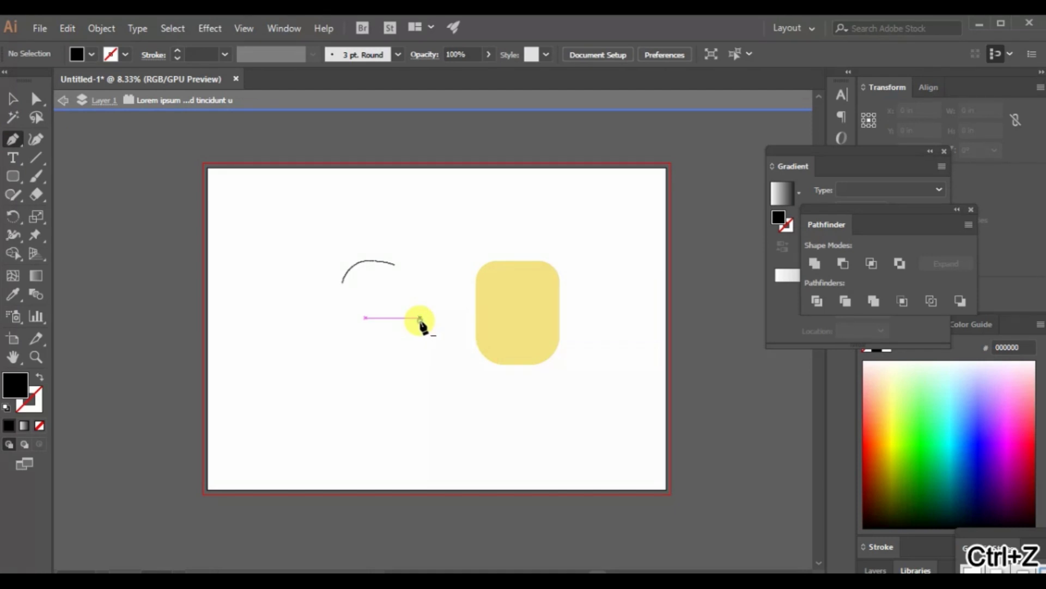
pyautogui.click(13, 98)
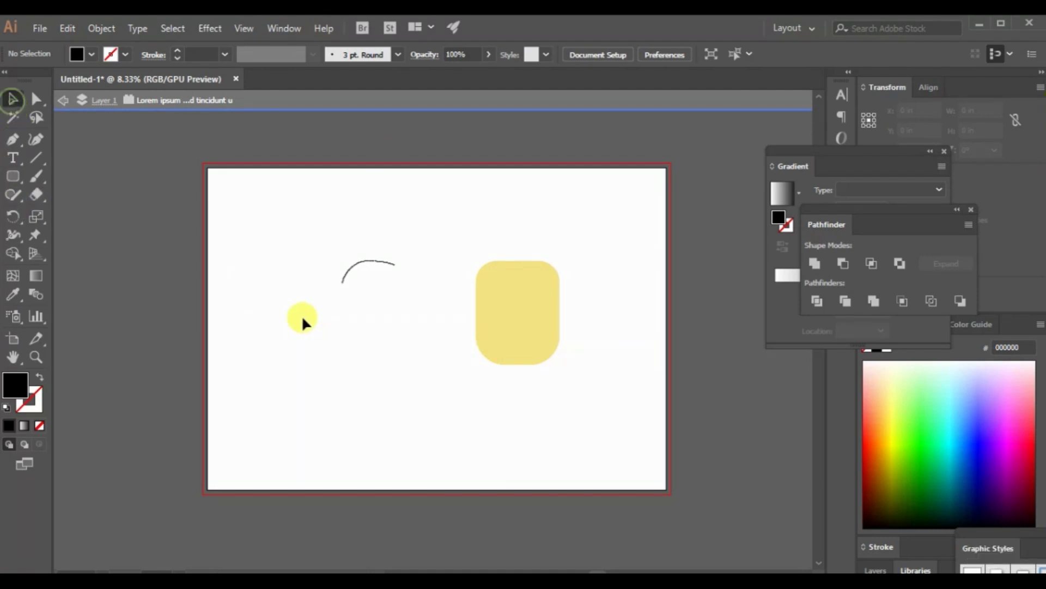
pyautogui.doubleClick(304, 319)
pyautogui.hotkey('ctrl', 'z')
pyautogui.hotkey('ctrl', 'z')
pyautogui.hotkey('ctrl', 'z')
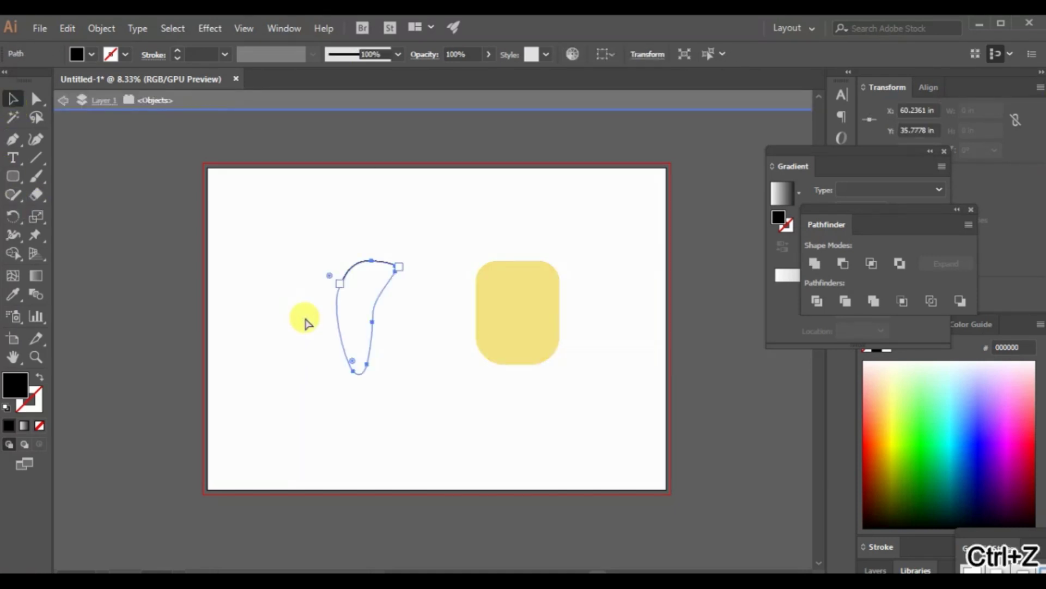
pyautogui.moveTo(393, 316)
pyautogui.mouseDown()
pyautogui.moveTo(341, 279)
pyautogui.moveTo(392, 315)
pyautogui.mouseUp()
pyautogui.click(14, 140)
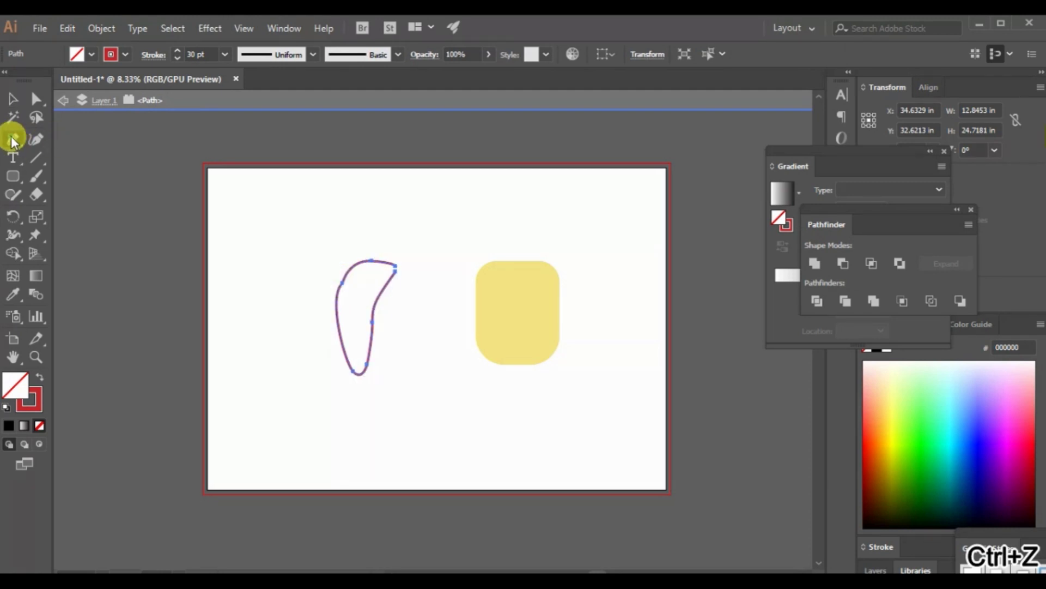
pyautogui.click(344, 282)
pyautogui.hotkey('ctrl', 'z')
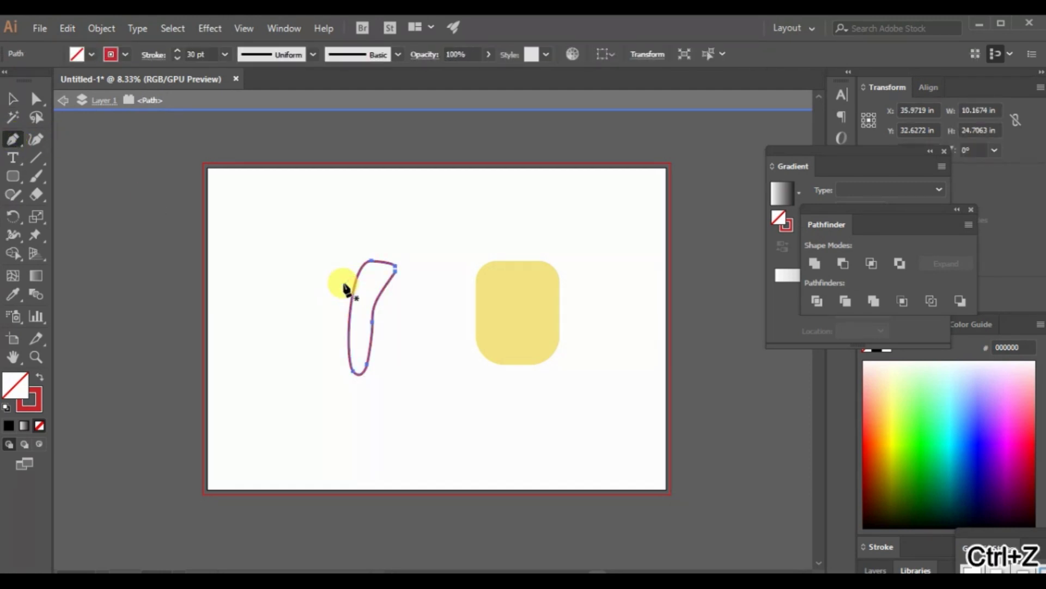
pyautogui.click(342, 284)
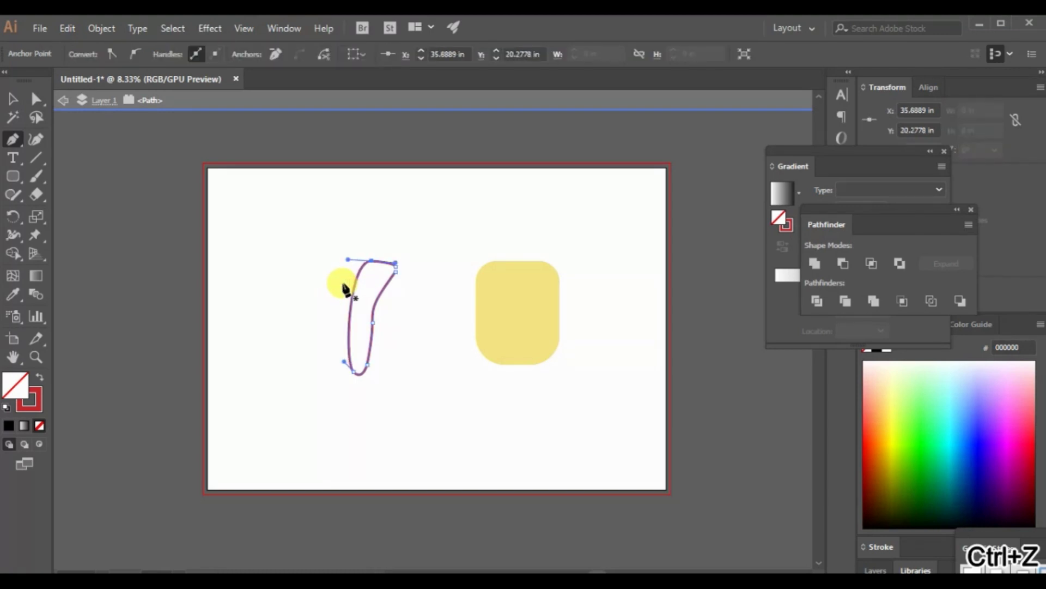
pyautogui.hotkey('ctrl', 'z')
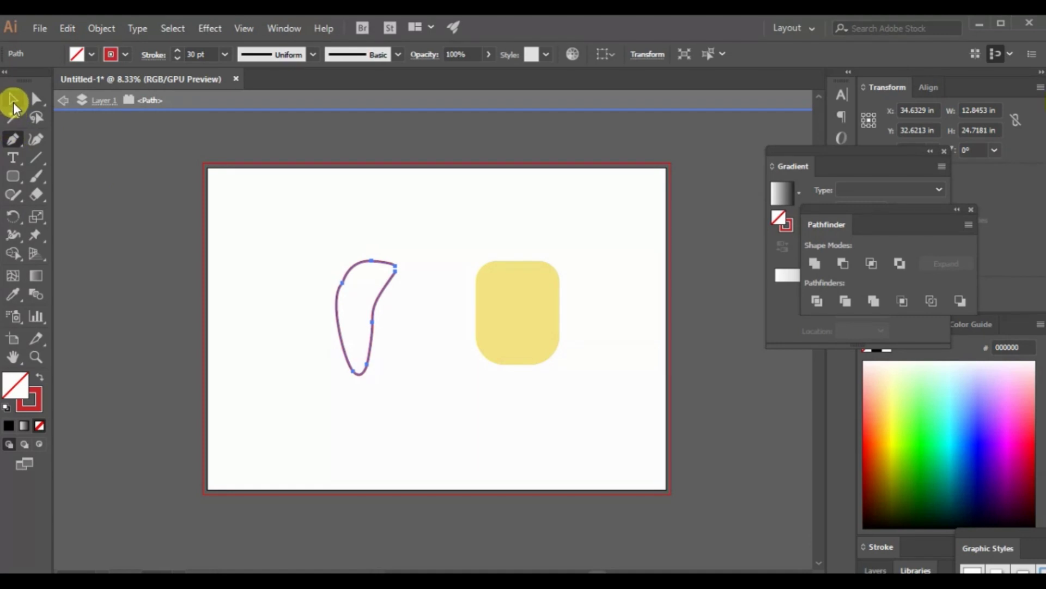
# Step: Shift the red path slightly upward and outward at its upper outer anchor using Direct Selection, and deselect it
pyautogui.click(14, 100)
pyautogui.click(35, 99)
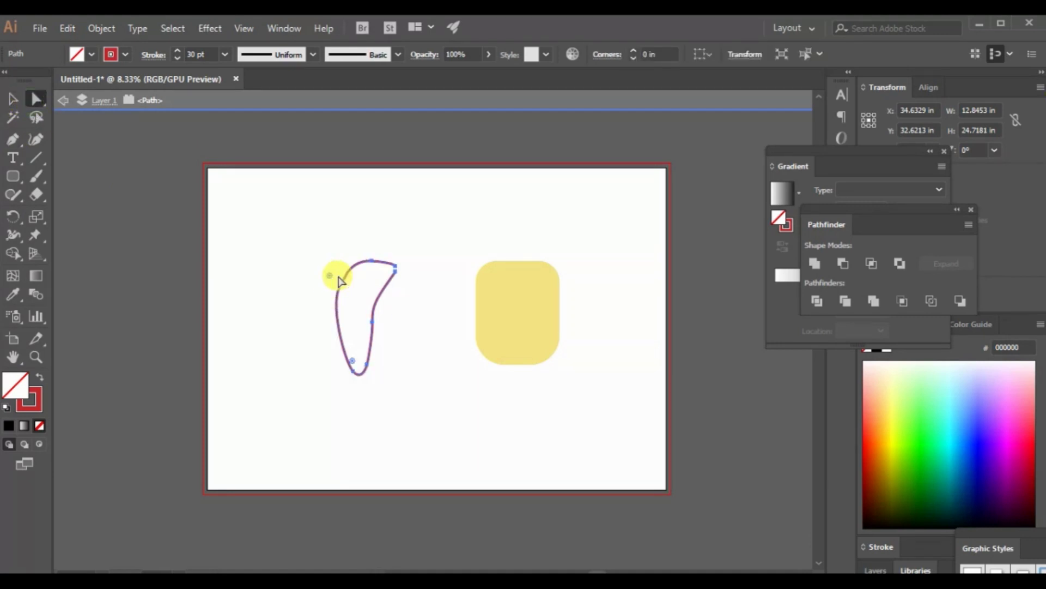
pyautogui.moveTo(339, 281)
pyautogui.mouseDown()
pyautogui.moveTo(343, 289)
pyautogui.moveTo(338, 270)
pyautogui.mouseUp()
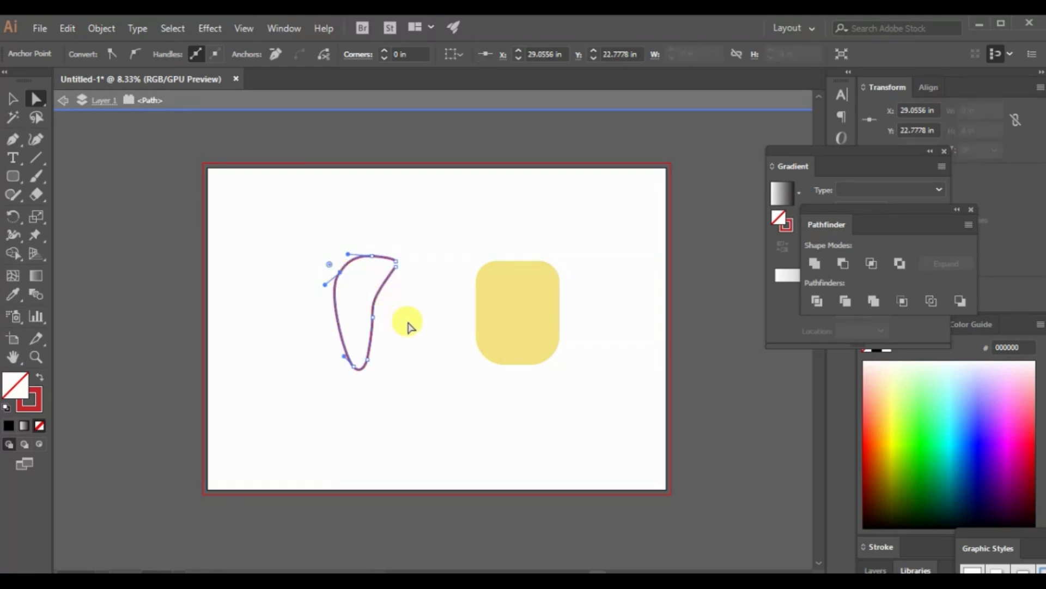
pyautogui.click(413, 330)
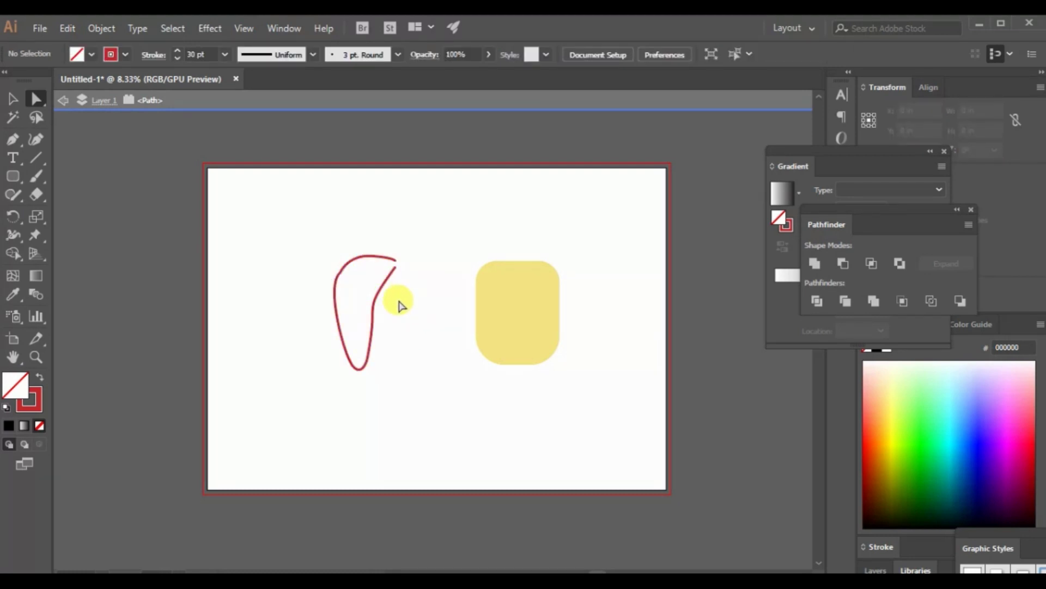
# Step: Reshape the red outline's lower end by moving its two anchors to about X 29.7, Y 43.9 in and X 33.4, Y 41.1 in
pyautogui.click(359, 370)
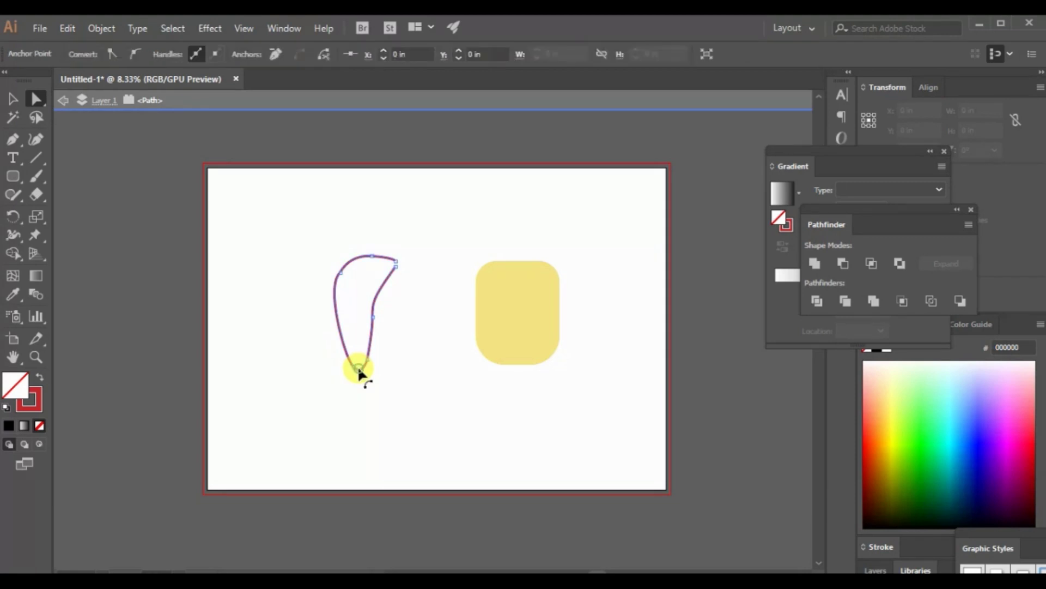
pyautogui.moveTo(359, 370); pyautogui.dragTo(341, 368)
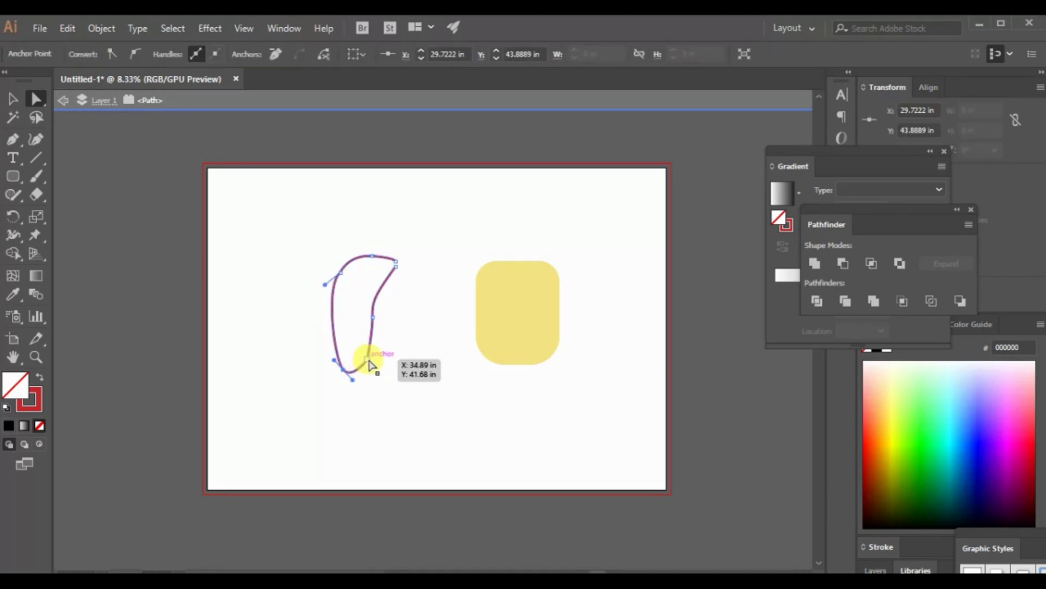
pyautogui.click(369, 362)
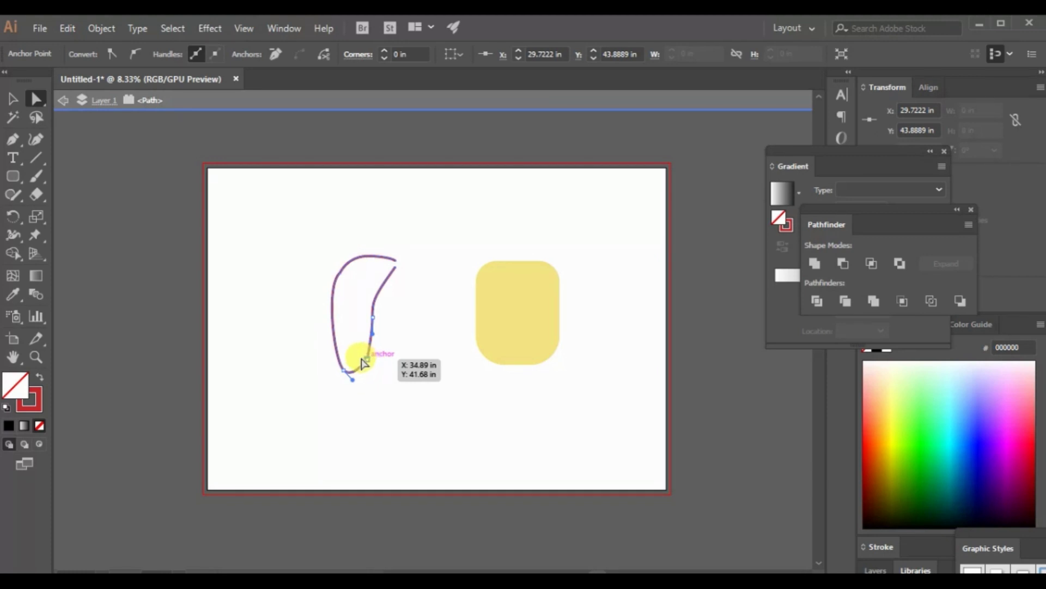
pyautogui.moveTo(364, 362); pyautogui.dragTo(359, 352)
pyautogui.click(398, 374)
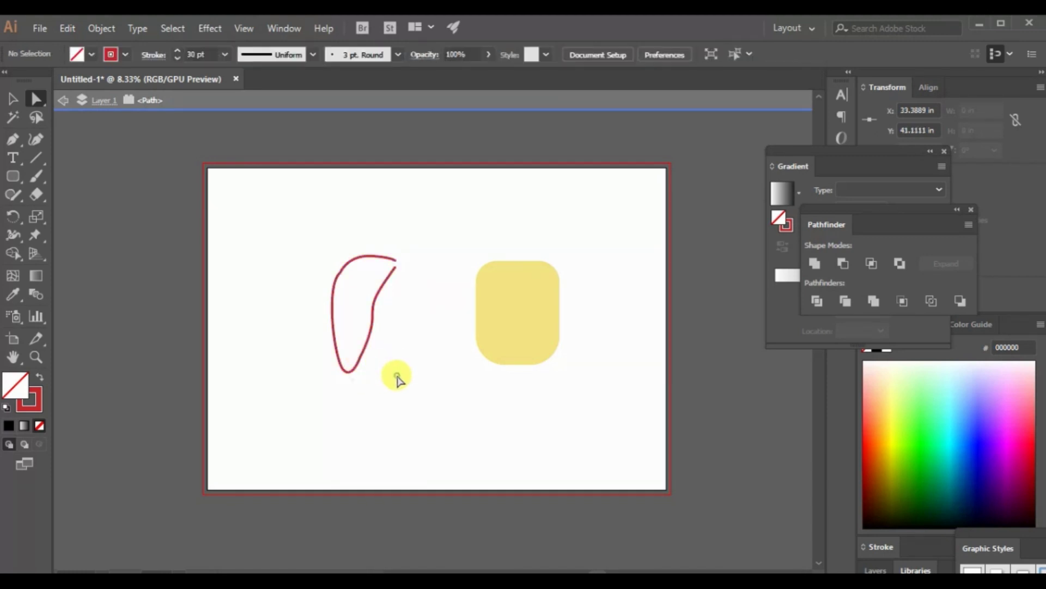
# Step: Close the gap at the upper tip of the red outline by bringing its two open ends together
pyautogui.click(396, 262)
pyautogui.moveTo(396, 262); pyautogui.dragTo(409, 280)
pyautogui.click(412, 284)
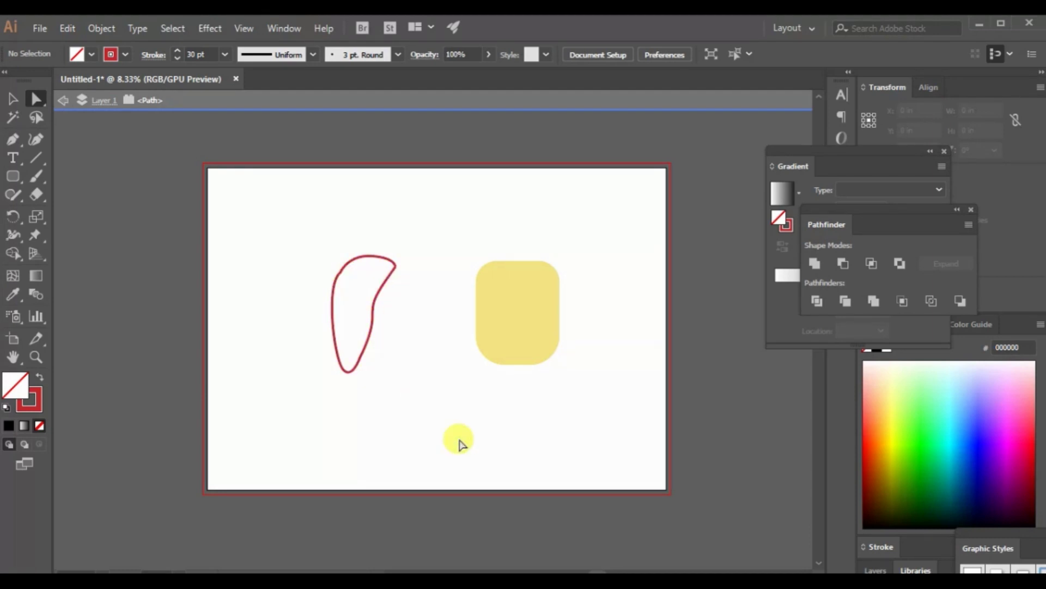
# Step: Move the anchor on the red outline's inner edge slightly inward and upward, and deselect the path
pyautogui.click(371, 325)
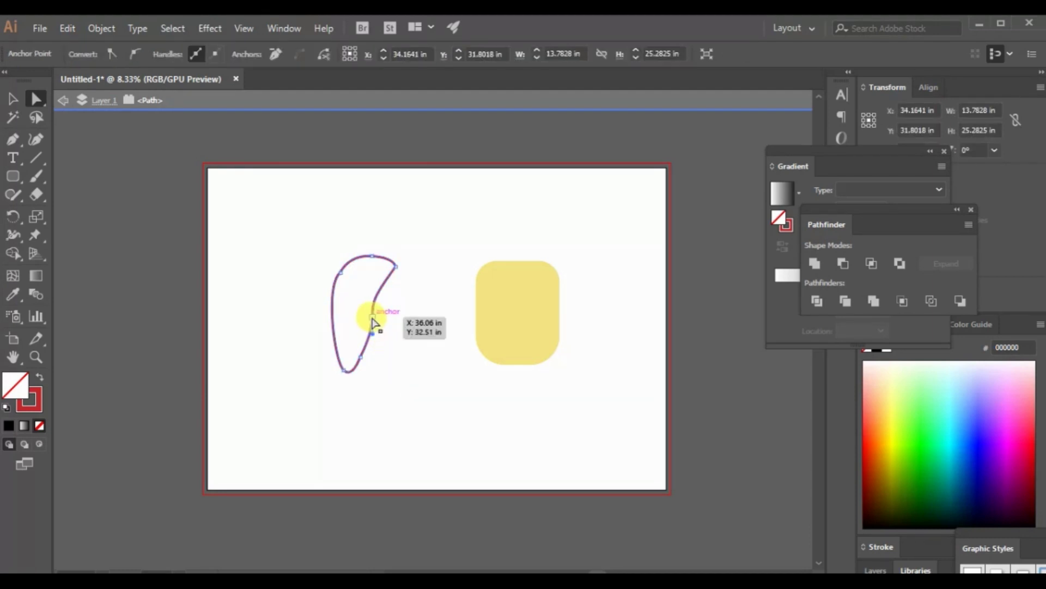
pyautogui.click(373, 319)
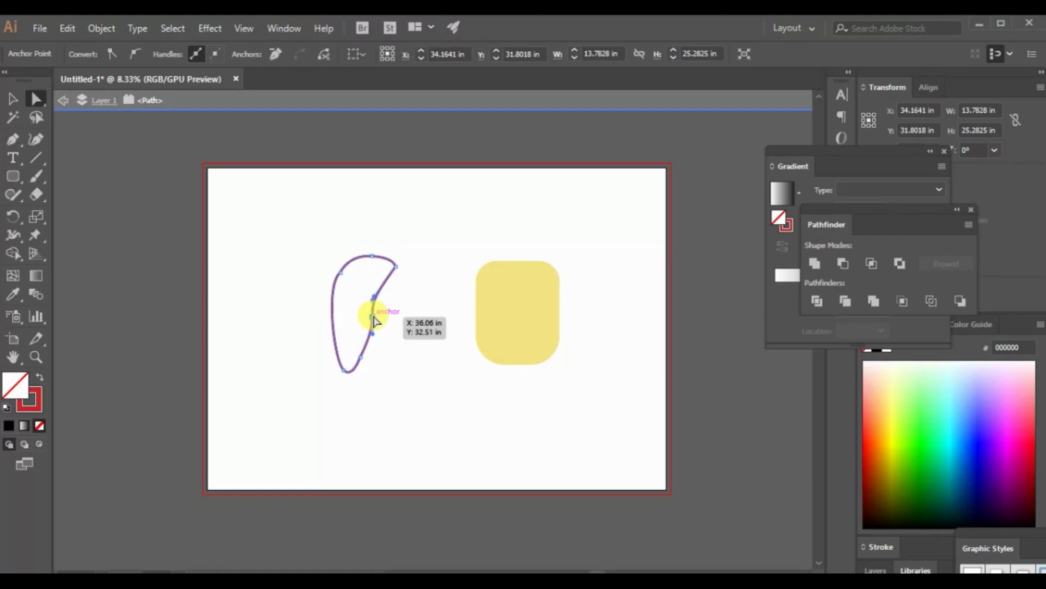
pyautogui.moveTo(370, 318); pyautogui.dragTo(368, 315)
pyautogui.click(402, 332)
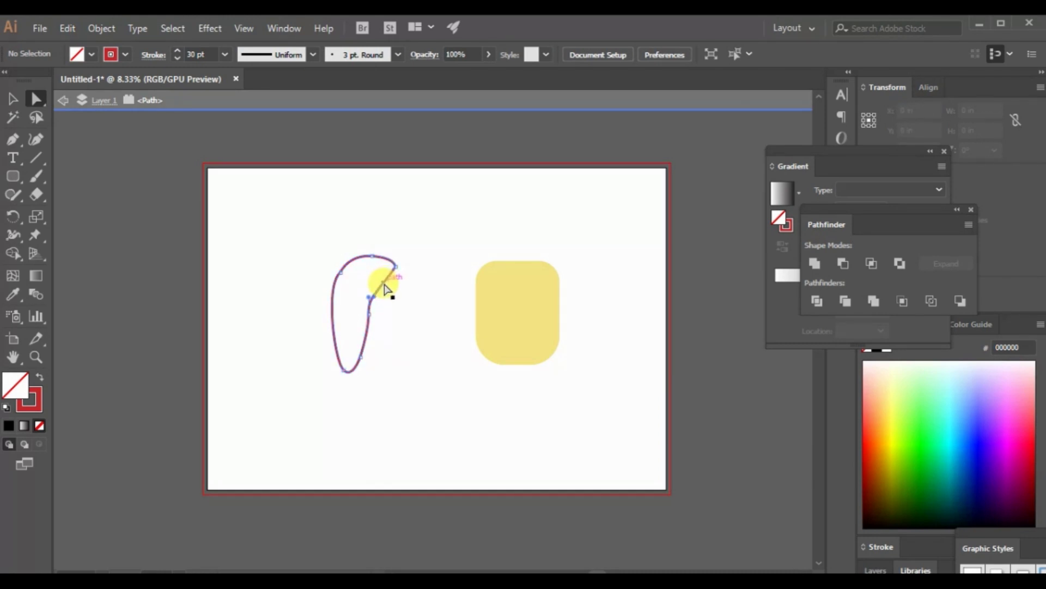
# Step: Try a deeper curve between the red outline's inner bend and upper tip using its direction handle, and undo it
pyautogui.click(382, 283)
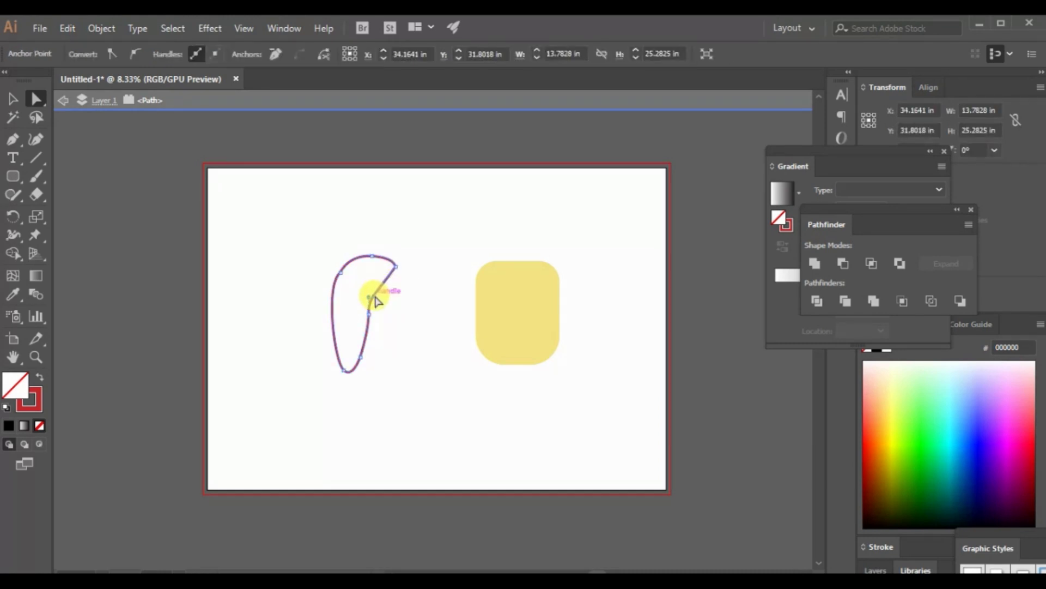
pyautogui.moveTo(375, 295); pyautogui.dragTo(361, 286)
pyautogui.click(395, 322)
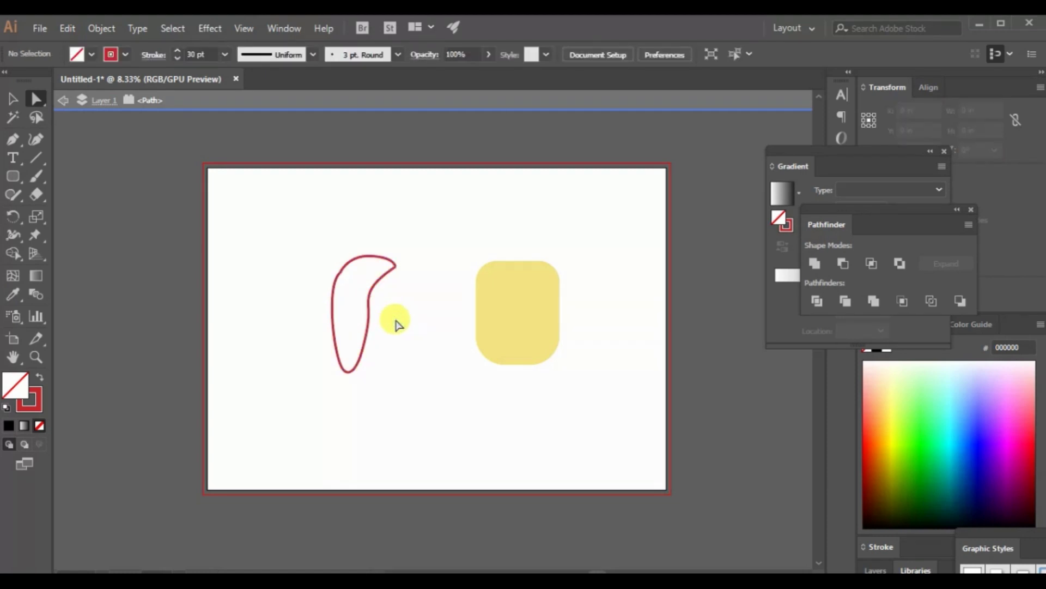
pyautogui.hotkey('ctrl', 'z')
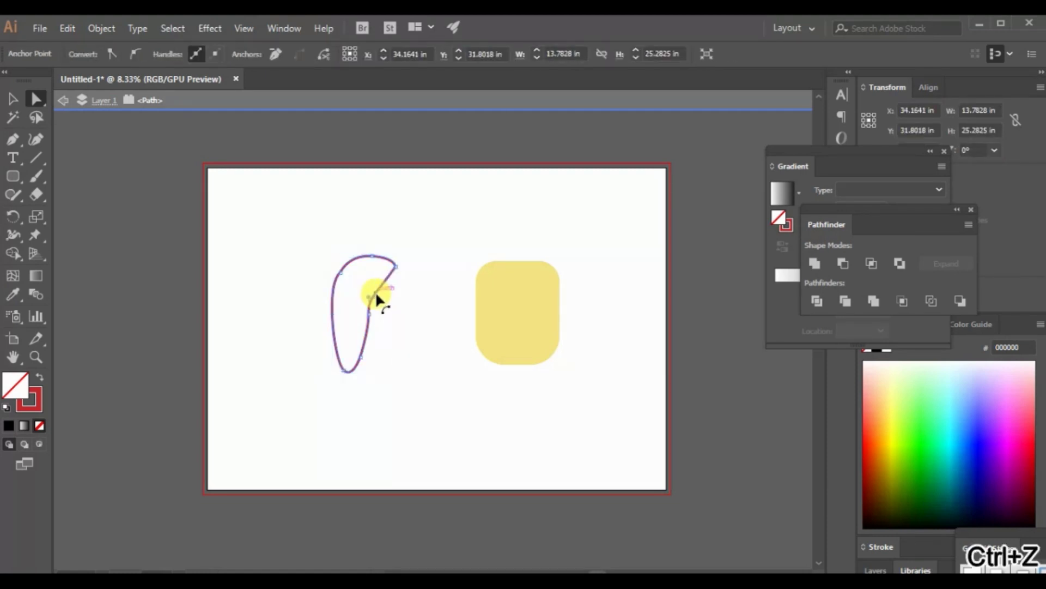
# Step: Curve the segment between the red outline's inner bend and upper tip gently inward with its direction handle, and deselect the path
pyautogui.click(372, 289)
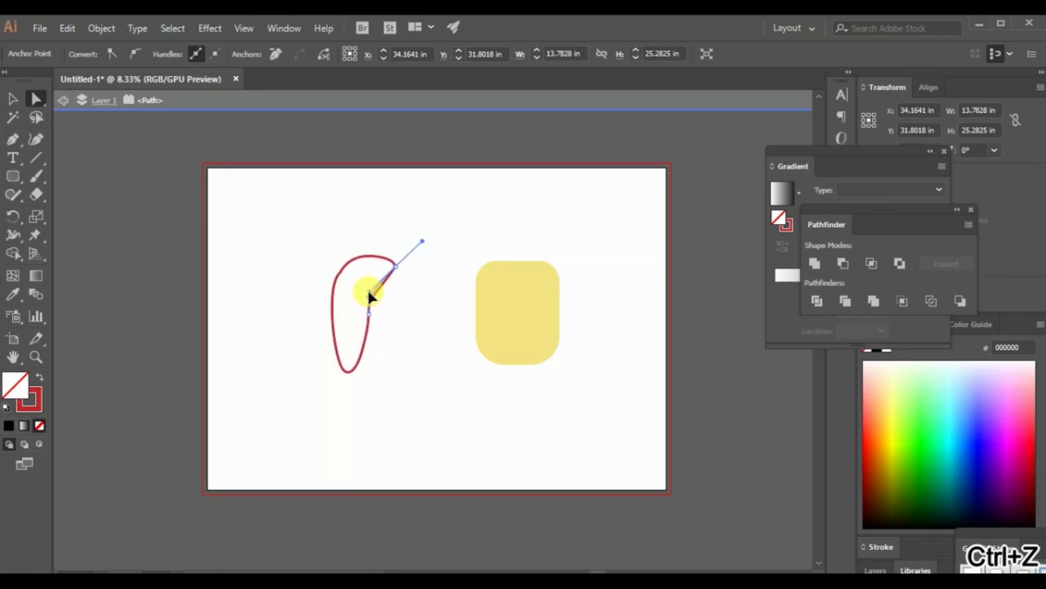
pyautogui.moveTo(367, 291); pyautogui.dragTo(362, 286)
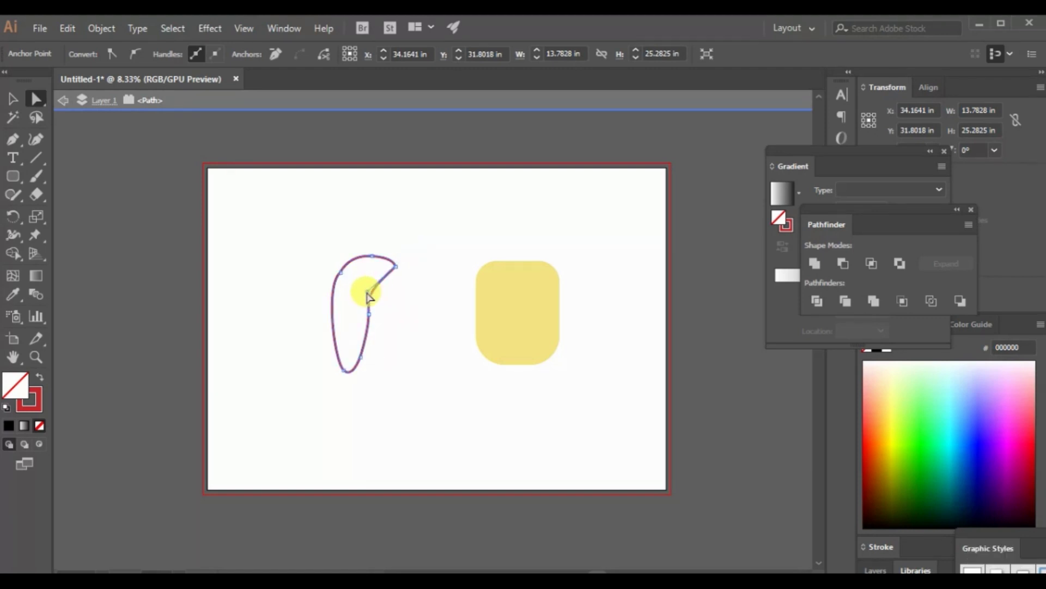
pyautogui.click(406, 317)
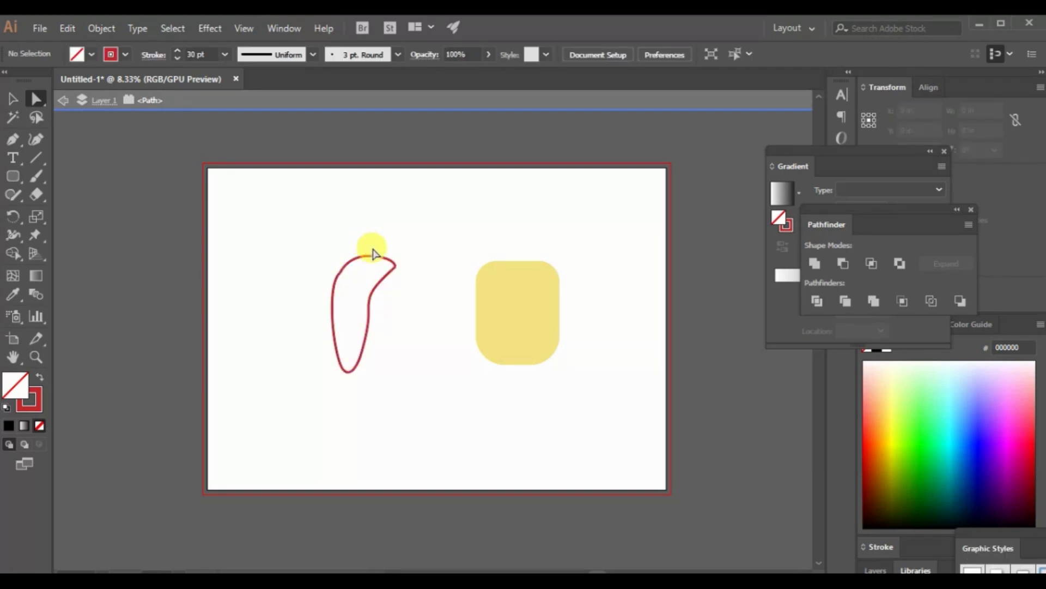
# Step: Select the whole red outline and rotate it slightly clockwise
pyautogui.moveTo(301, 224); pyautogui.dragTo(402, 428)
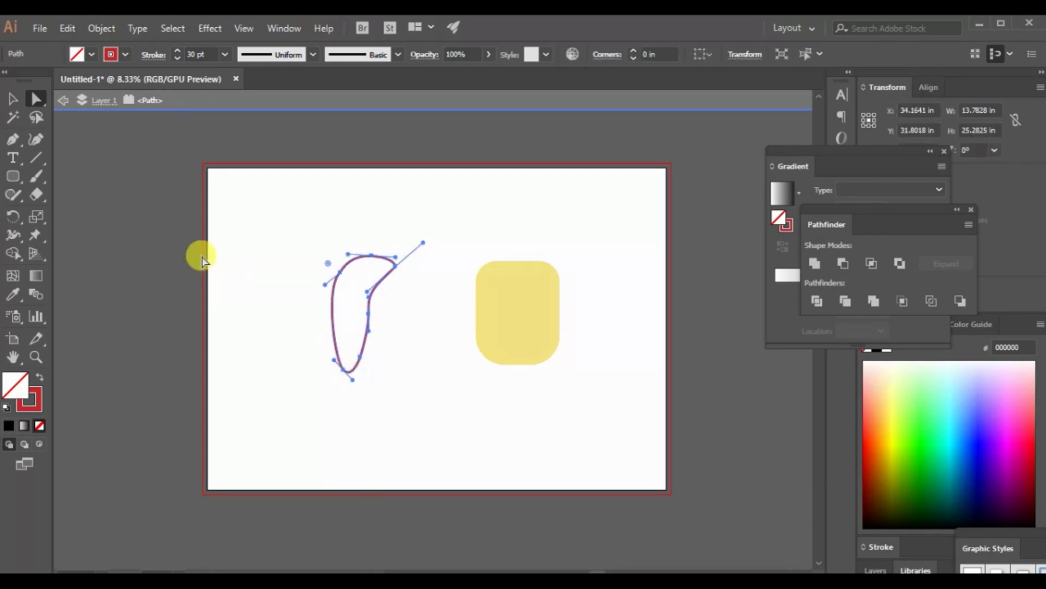
pyautogui.click(13, 98)
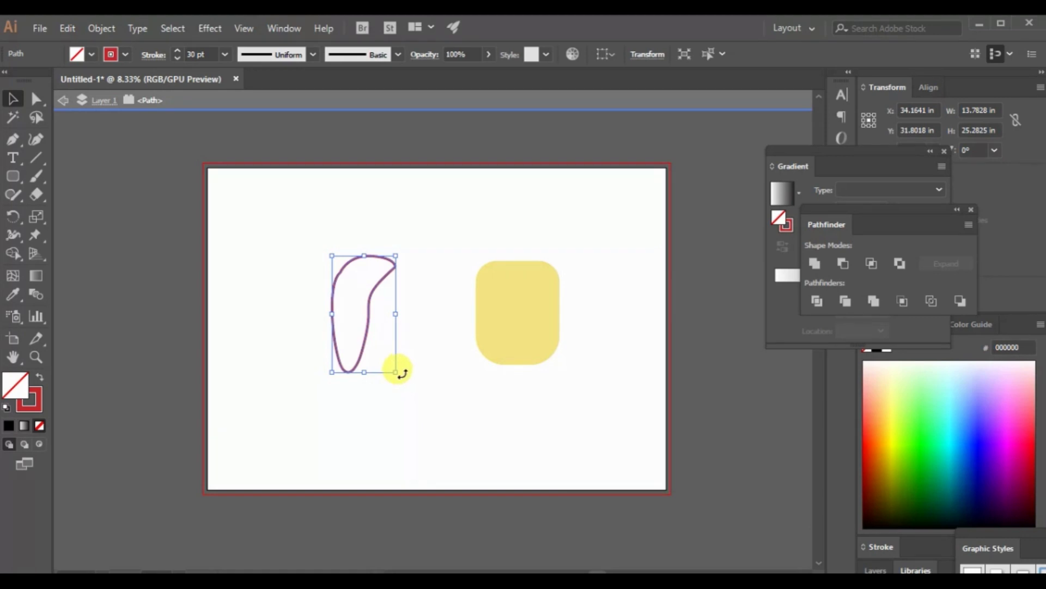
pyautogui.moveTo(402, 373); pyautogui.dragTo(396, 378)
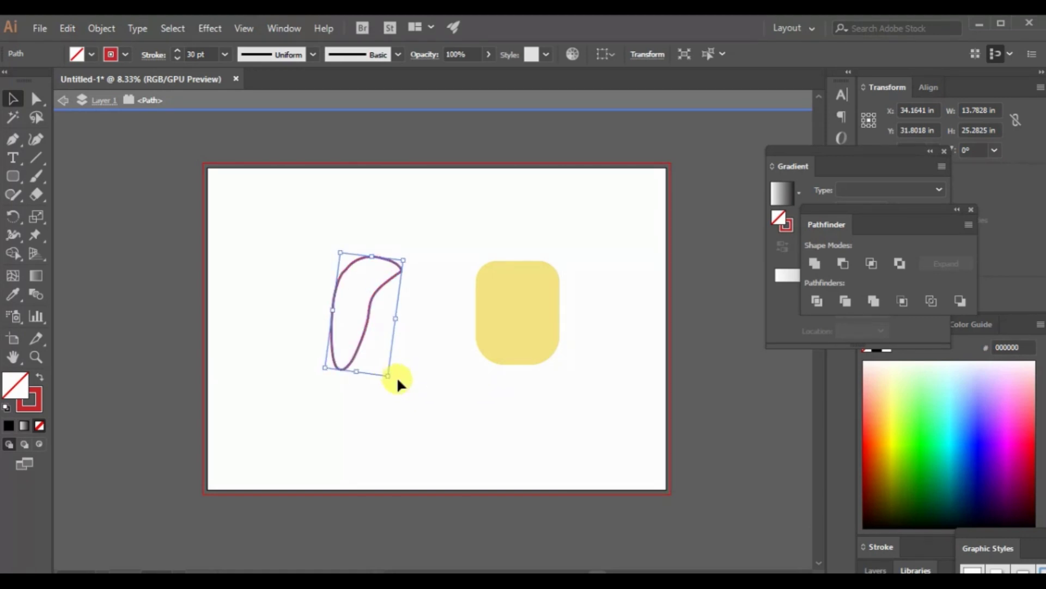
pyautogui.click(441, 397)
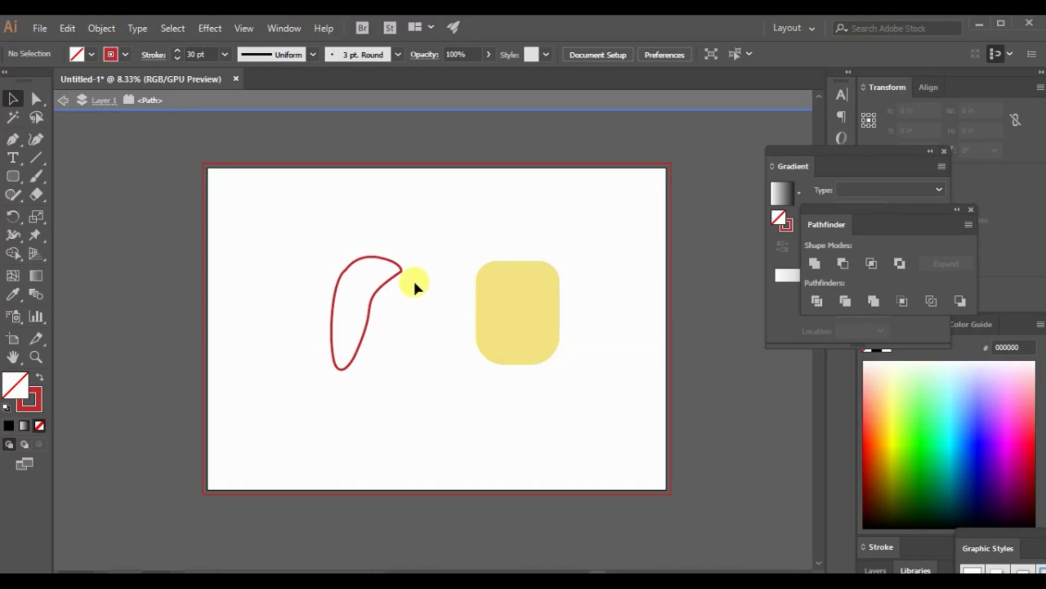
# Step: Convert the rotated red path's stroke into a filled shape with Outline Stroke, and deselect it
pyautogui.moveTo(335, 281); pyautogui.dragTo(408, 406)
pyautogui.click(100, 28)
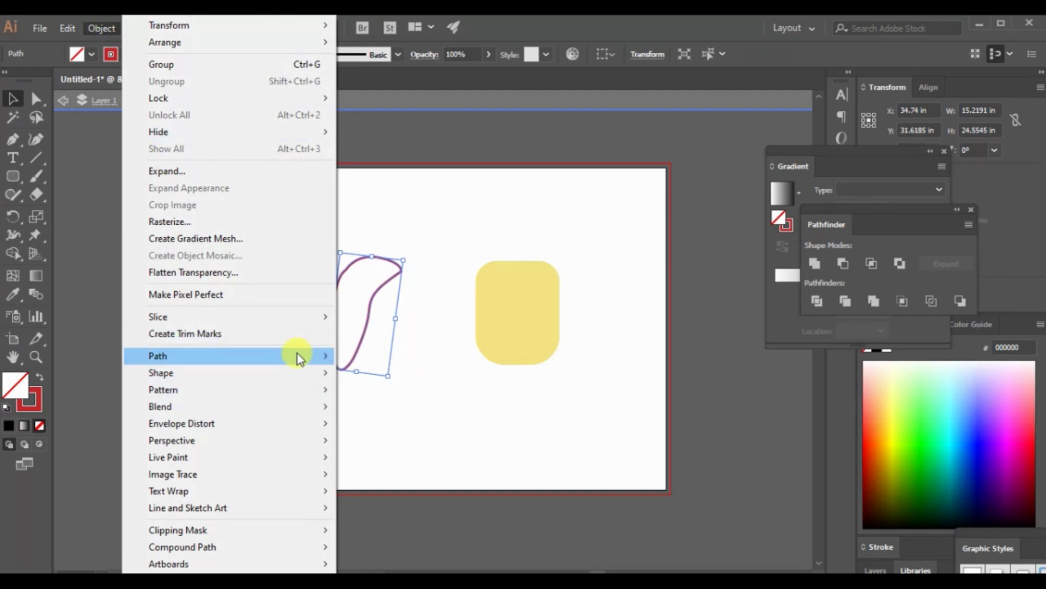
pyautogui.moveTo(298, 353)
pyautogui.click(380, 394)
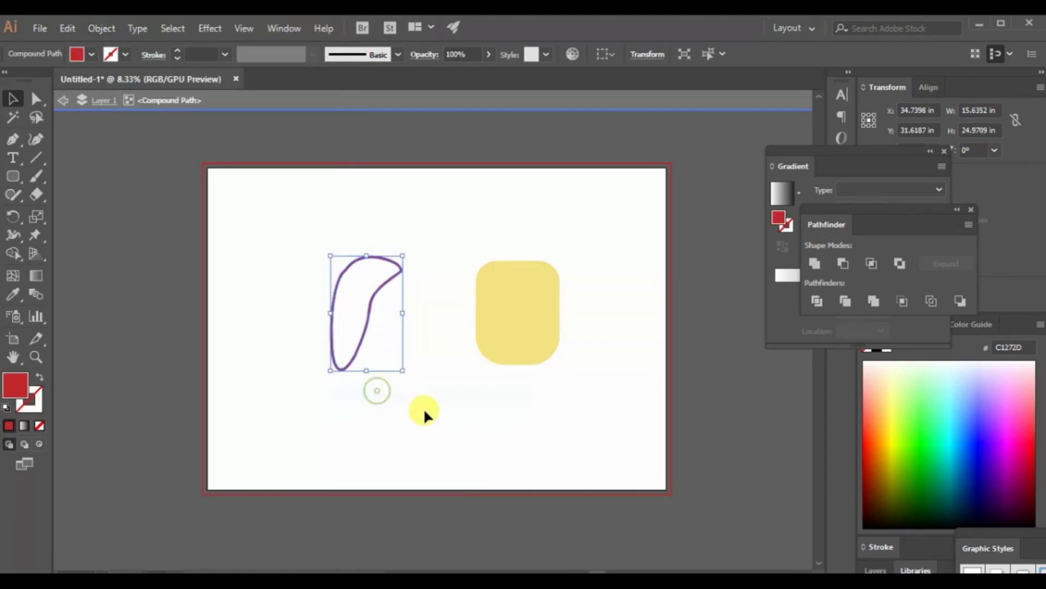
pyautogui.click(444, 413)
# Step: Exit isolation, place the yellow rounded shape against the red outline's inner curve, and select the outline
pyautogui.doubleClick(462, 299)
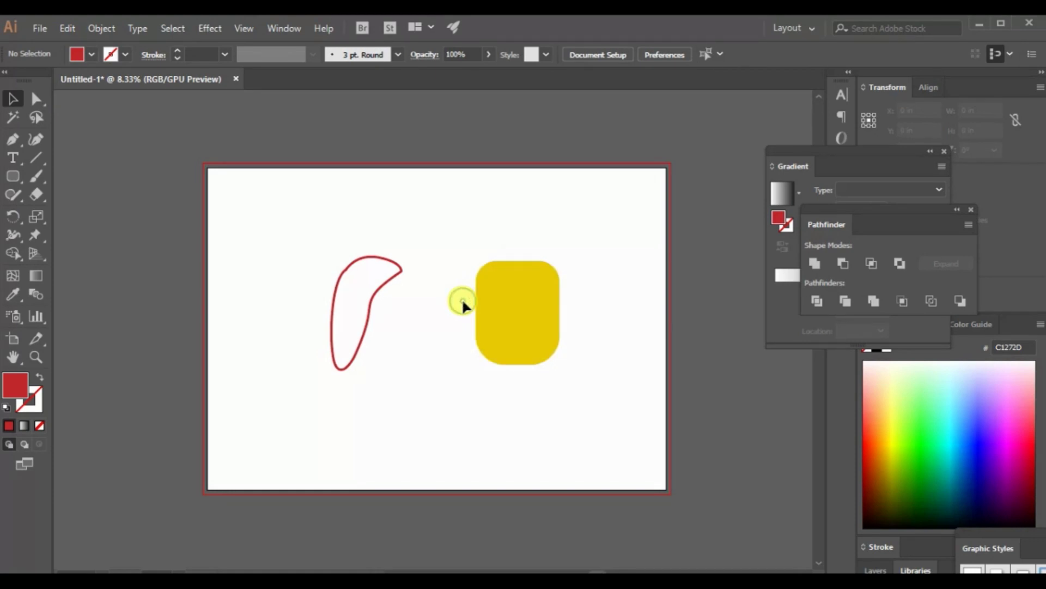
pyautogui.moveTo(509, 299); pyautogui.dragTo(432, 304)
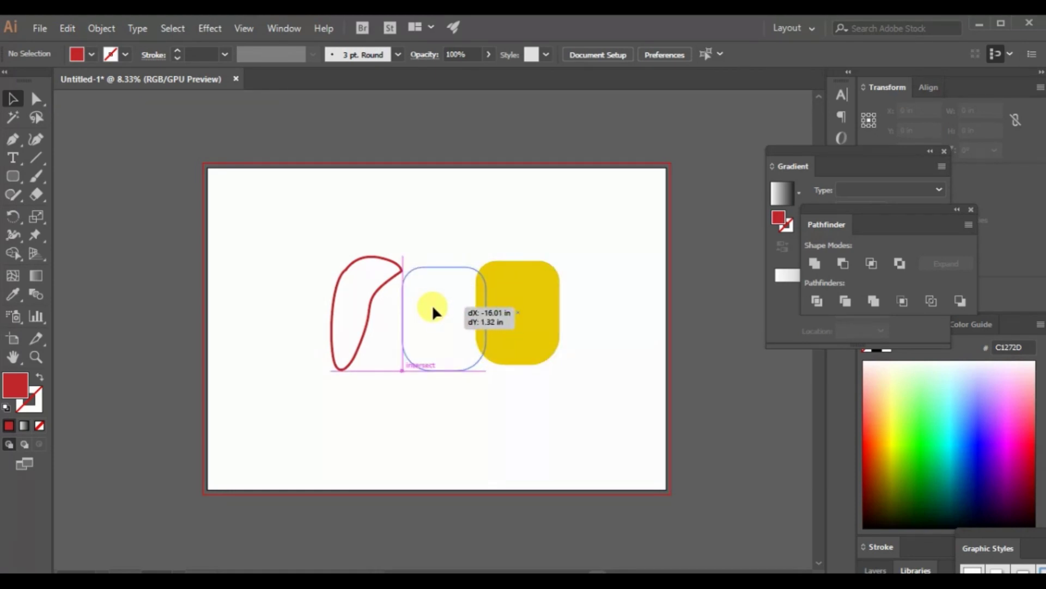
pyautogui.moveTo(433, 308); pyautogui.dragTo(461, 309)
pyautogui.click(512, 301)
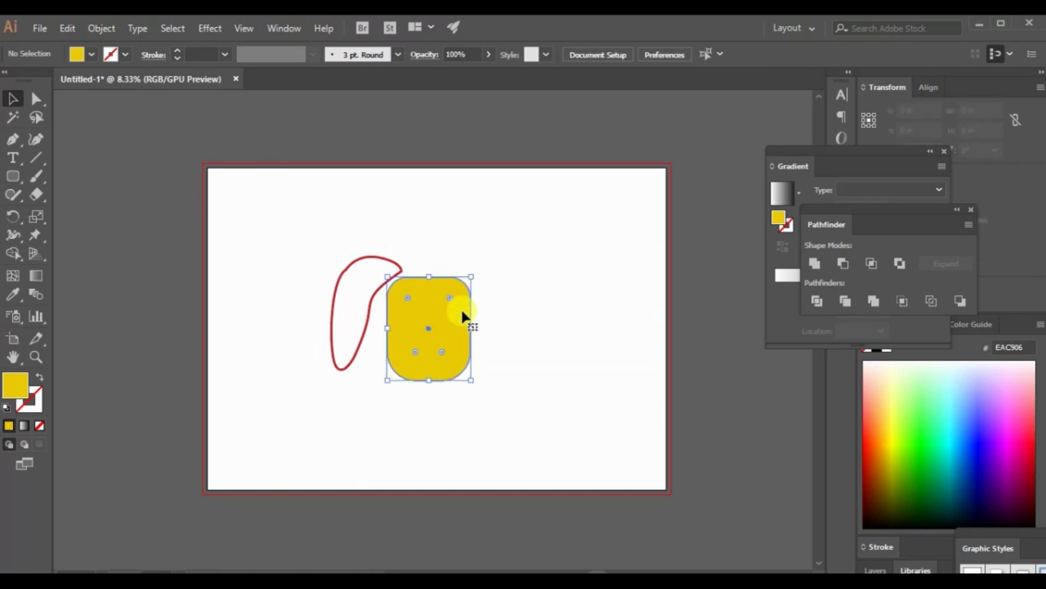
pyautogui.click(547, 295)
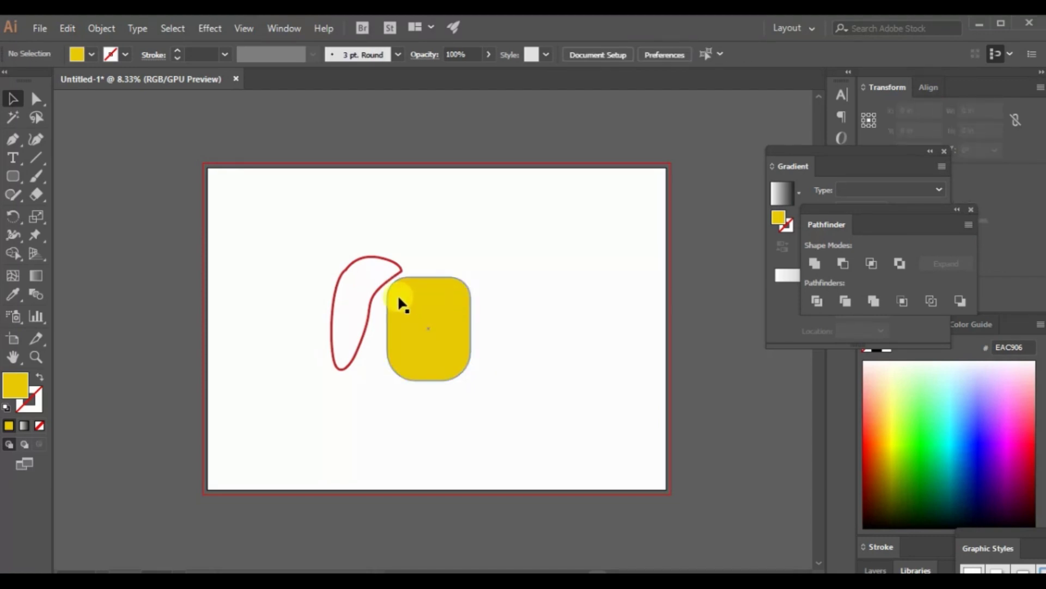
pyautogui.click(379, 301)
pyautogui.click(372, 293)
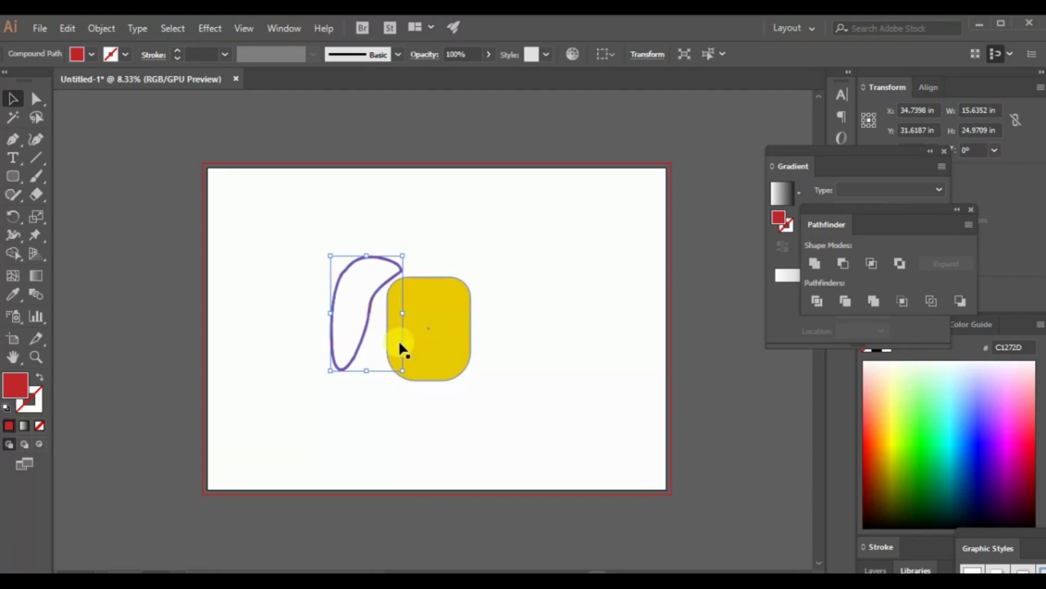
# Step: Undo the yellow shape's moves, the stroke outlining and the rotation of the red path
pyautogui.hotkey('ctrl', 'z')
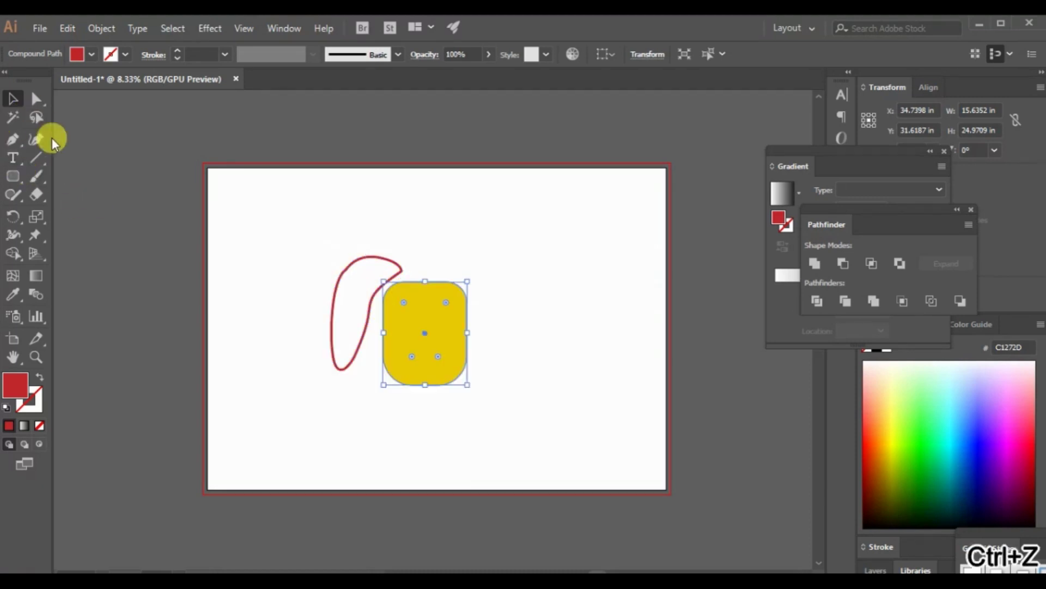
pyautogui.hotkey('ctrl', 'z')
pyautogui.hotkey('ctrl', 'z')
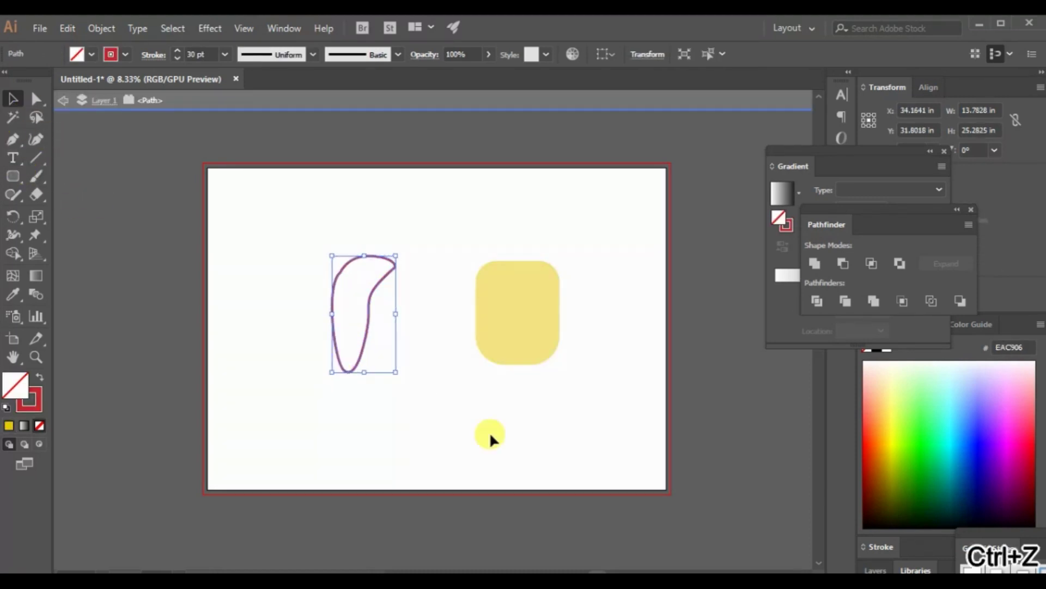
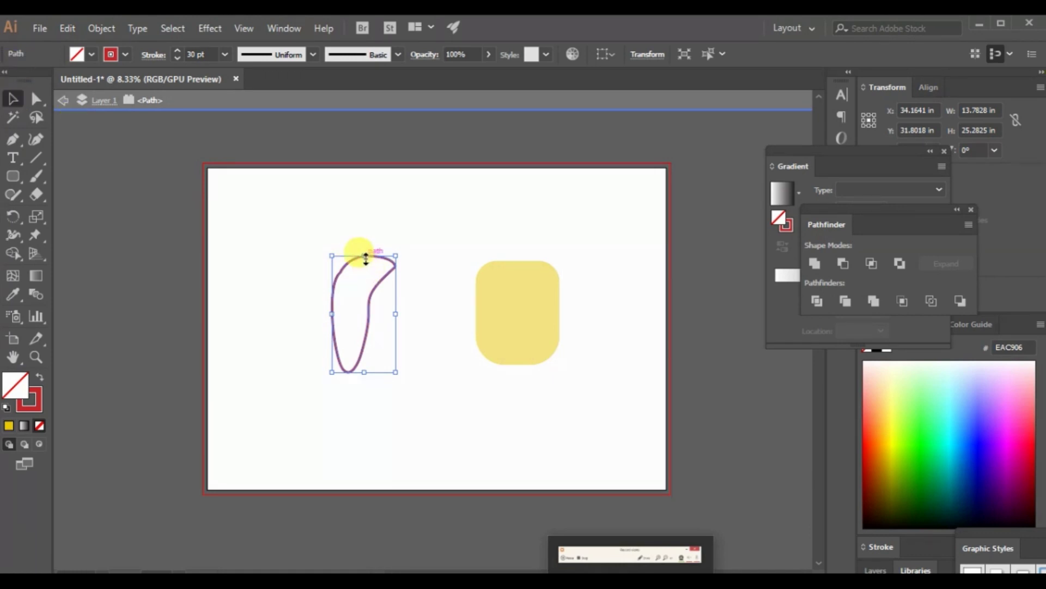
# Step: Move the red outline over the yellow shape's upper-left edge, to about X 55.2, Y 27.2 in
pyautogui.moveTo(374, 283); pyautogui.dragTo(473, 266)
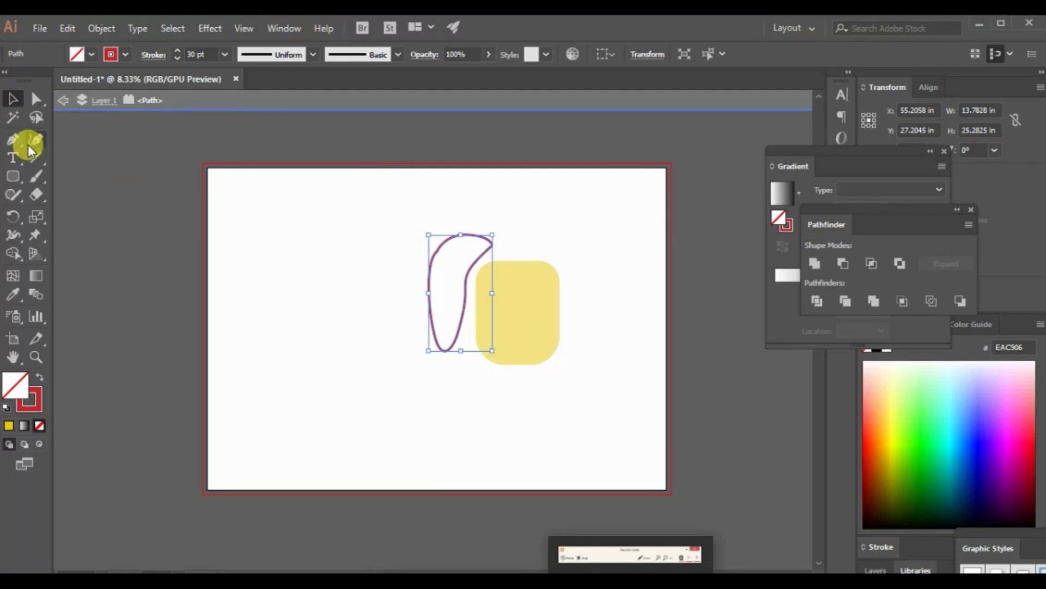
# Step: Reshape the inner curve of the red outline by adjusting the direction handle of the anchor at its upper tip
pyautogui.click(36, 99)
pyautogui.click(493, 244)
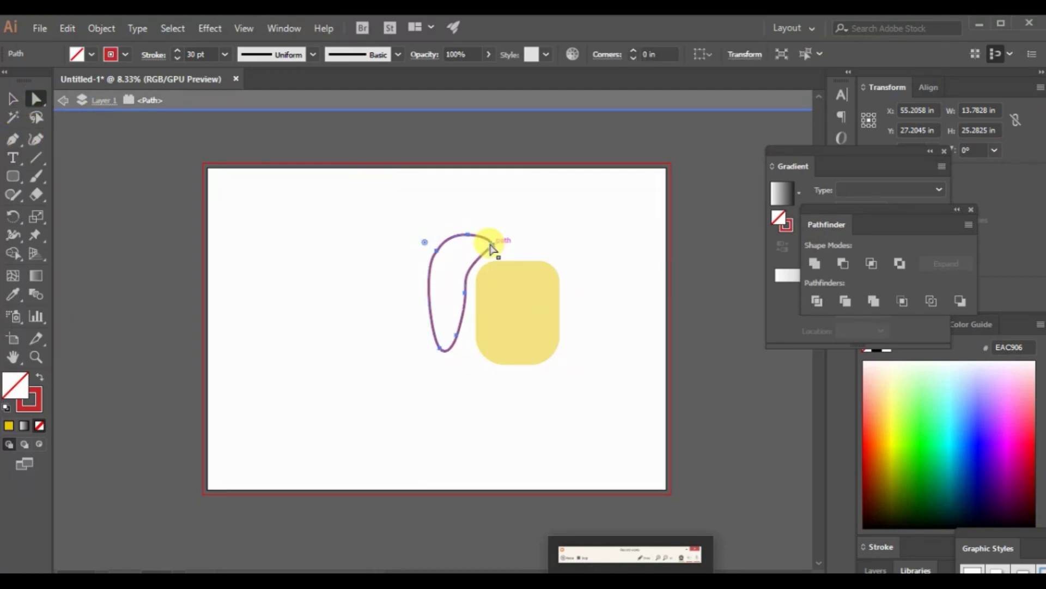
pyautogui.moveTo(492, 248); pyautogui.dragTo(465, 261)
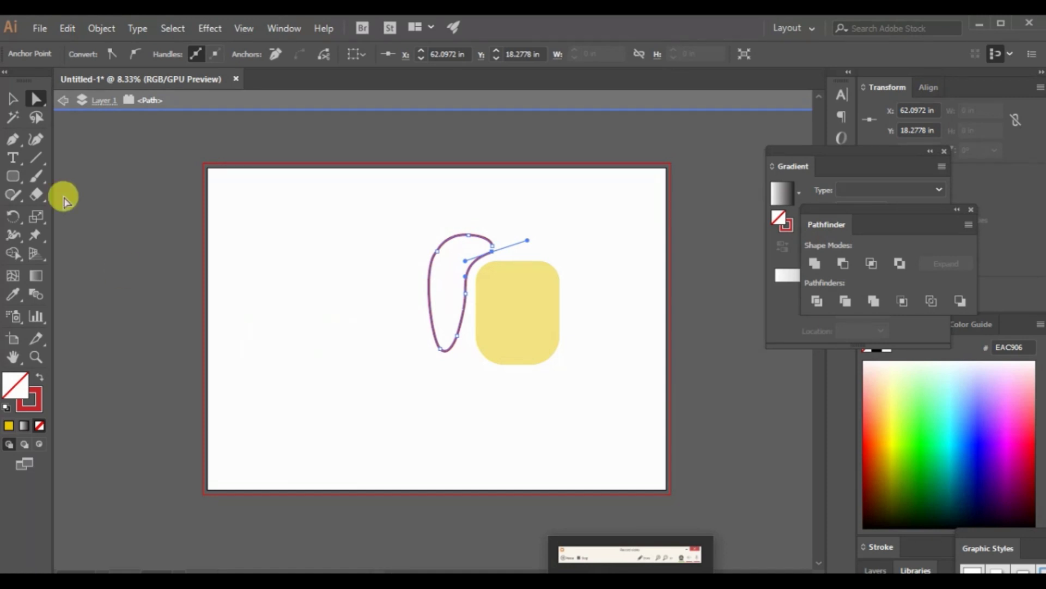
# Step: Nudge the whole red outline toward the yellow shape and rotate it slightly clockwise
pyautogui.click(13, 99)
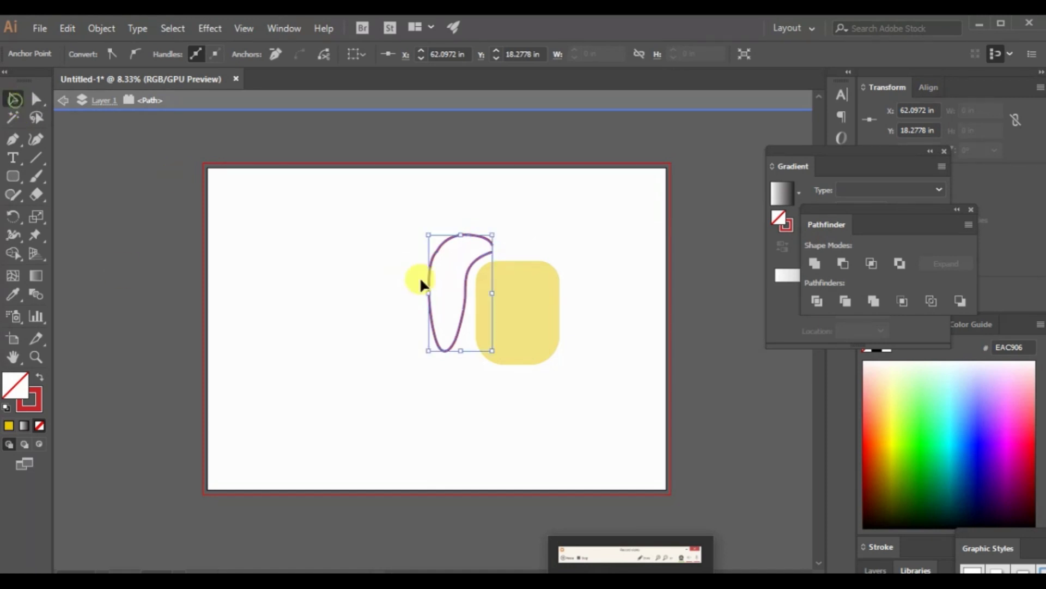
pyautogui.click(473, 266)
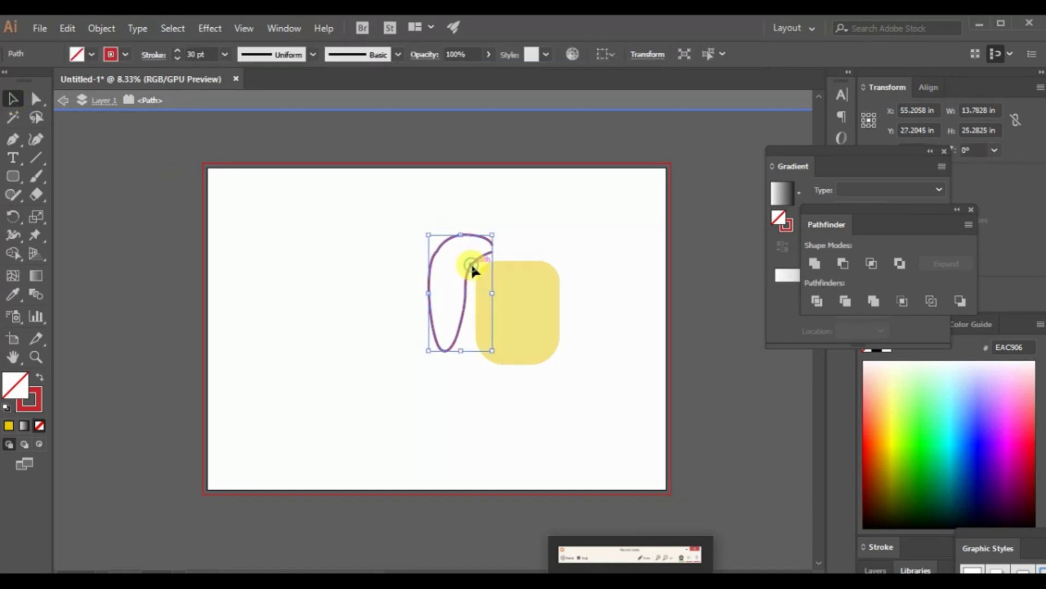
pyautogui.moveTo(471, 263); pyautogui.dragTo(476, 269)
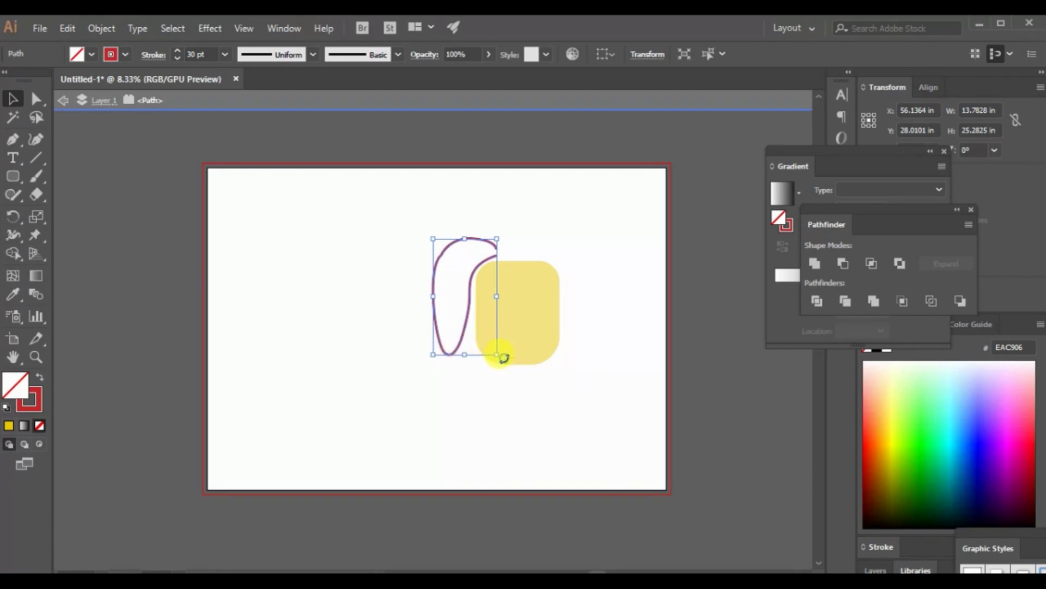
pyautogui.moveTo(505, 358); pyautogui.dragTo(499, 360)
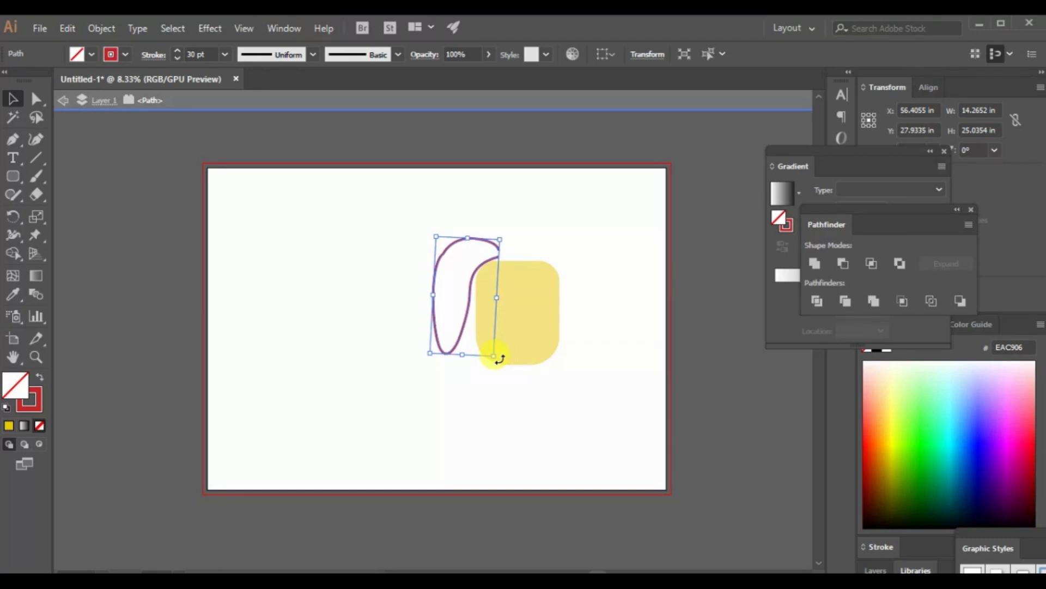
pyautogui.click(497, 257)
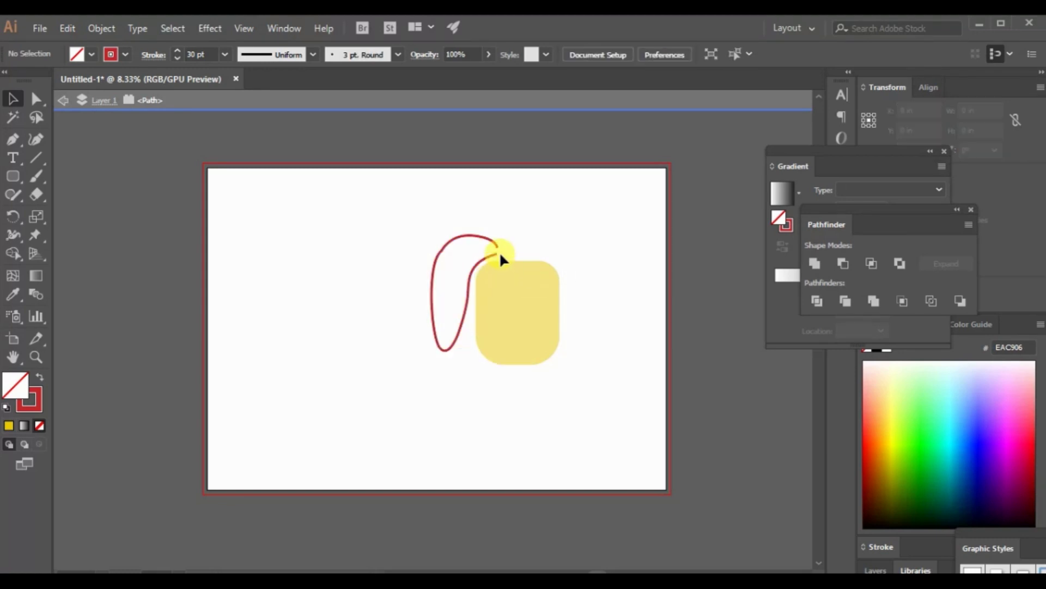
# Step: Try to close the open tip of the red outline with the Pen tool
pyautogui.click(13, 139)
pyautogui.moveTo(499, 249); pyautogui.dragTo(498, 262)
pyautogui.click(12, 98)
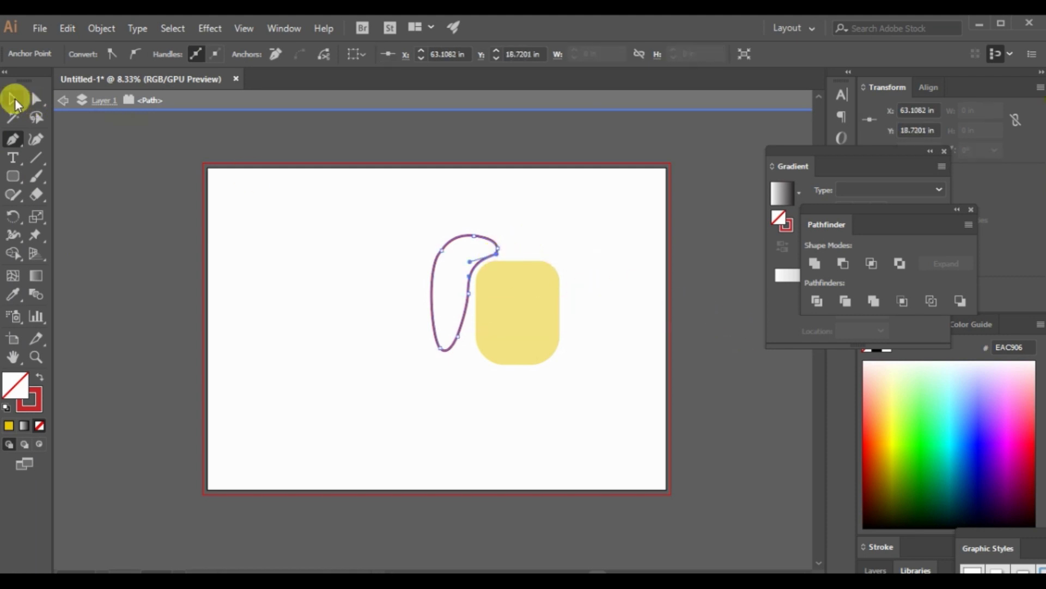
pyautogui.click(415, 342)
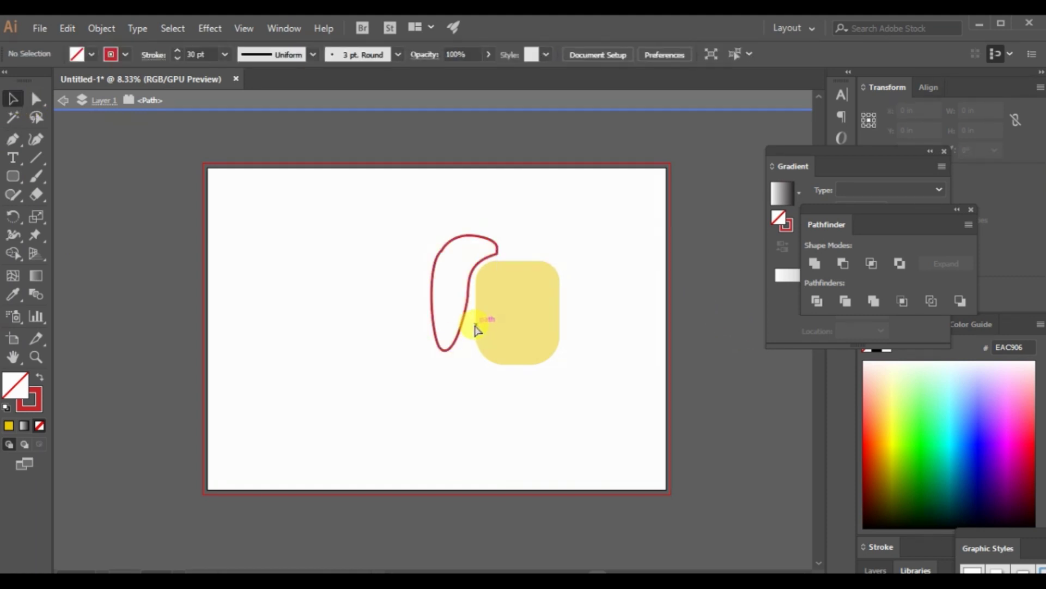
pyautogui.hotkey('ctrl', 'z')
pyautogui.hotkey('ctrl', 'z')
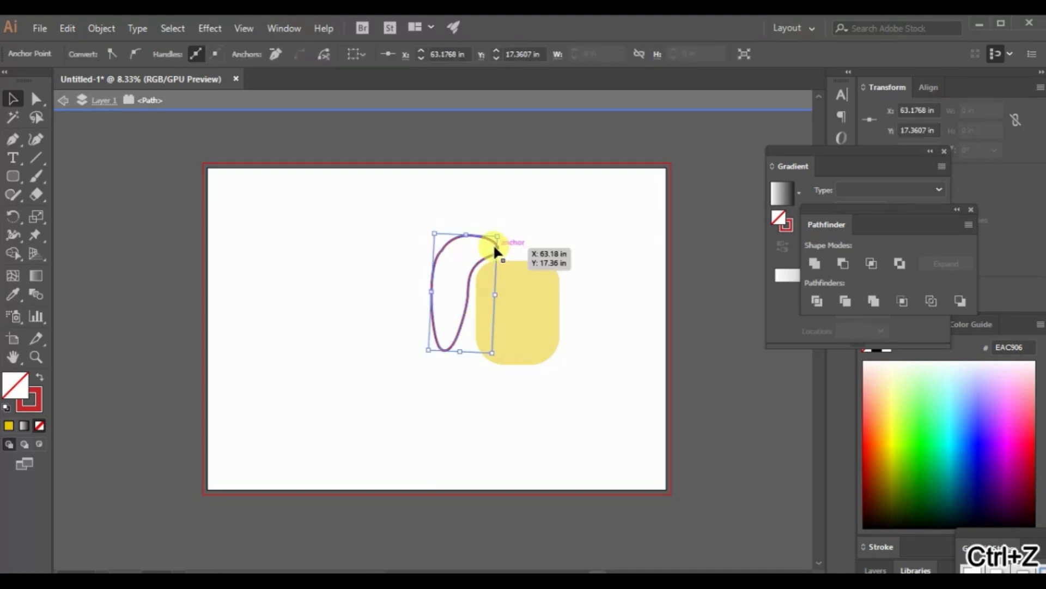
# Step: Move one end anchor at the outline's tip onto the other to close the gap, and exit isolation mode
pyautogui.click(36, 98)
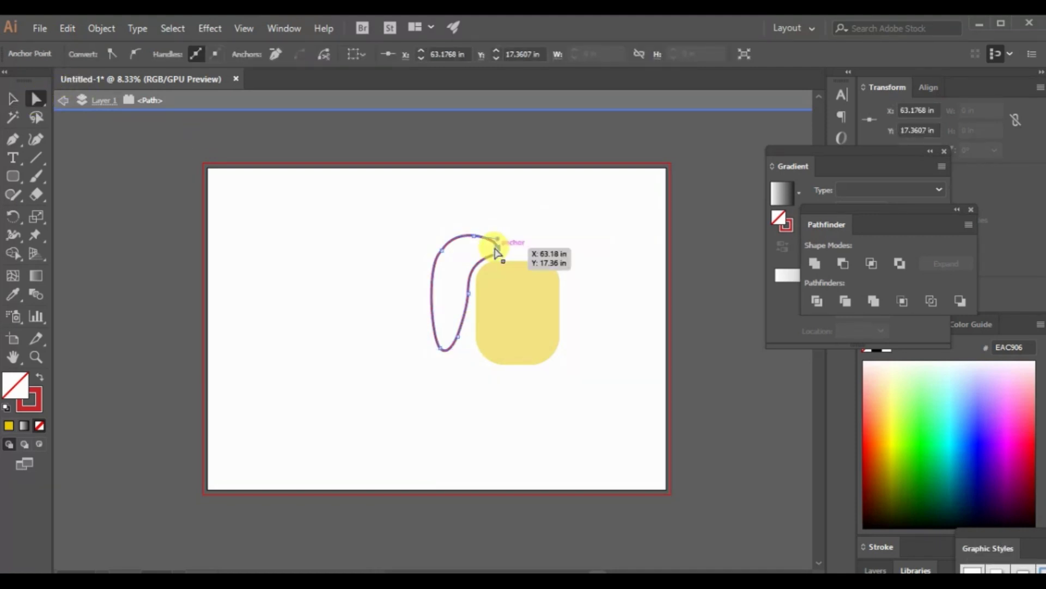
pyautogui.moveTo(496, 252); pyautogui.dragTo(499, 252)
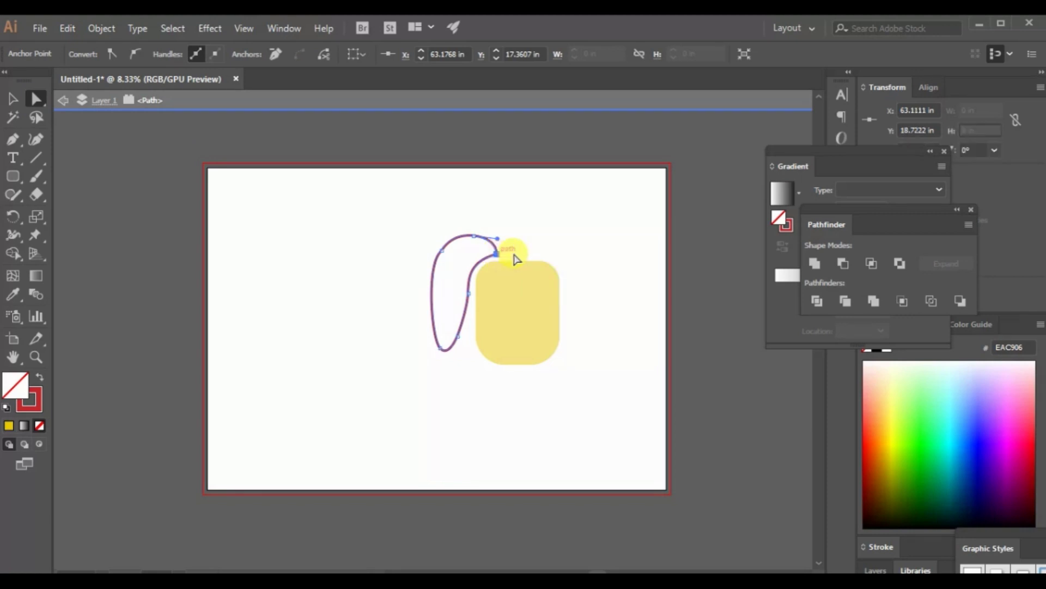
pyautogui.click(619, 271)
pyautogui.doubleClick(327, 257)
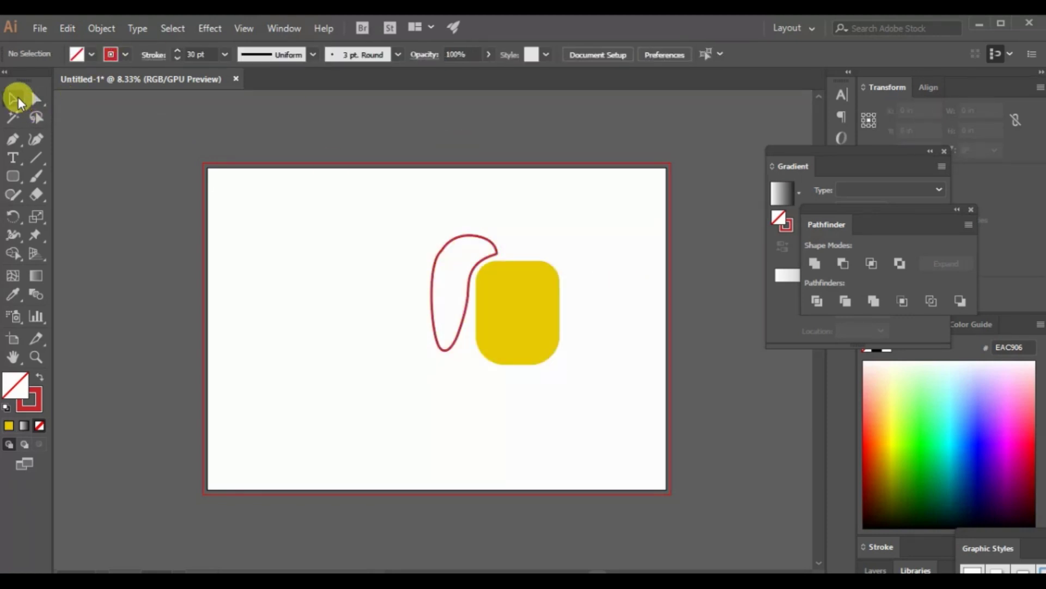
# Step: Convert the red outline's stroke into a filled shape with Outline Stroke
pyautogui.click(471, 270)
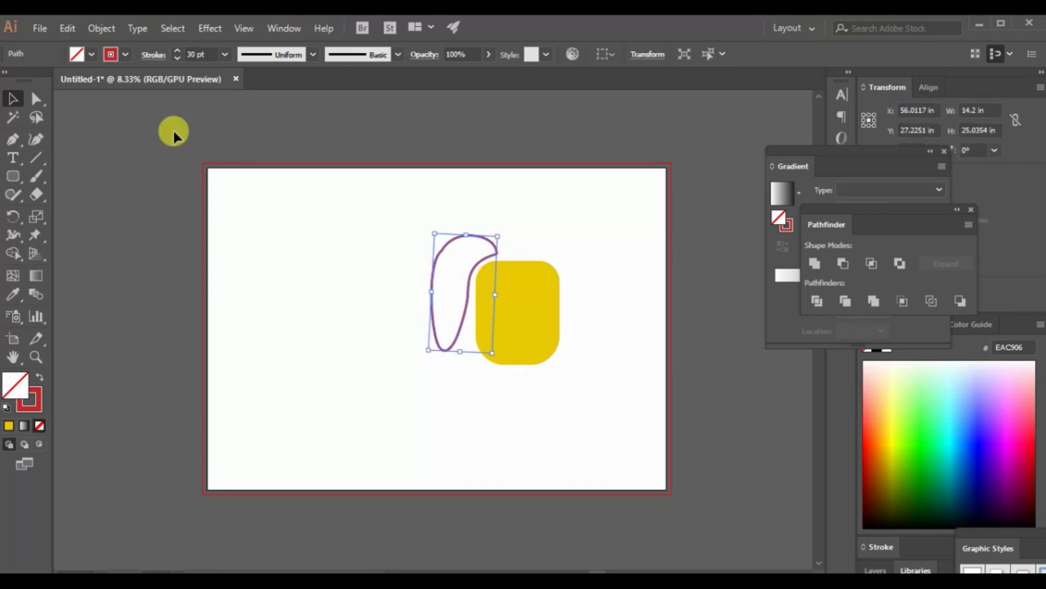
pyautogui.click(101, 28)
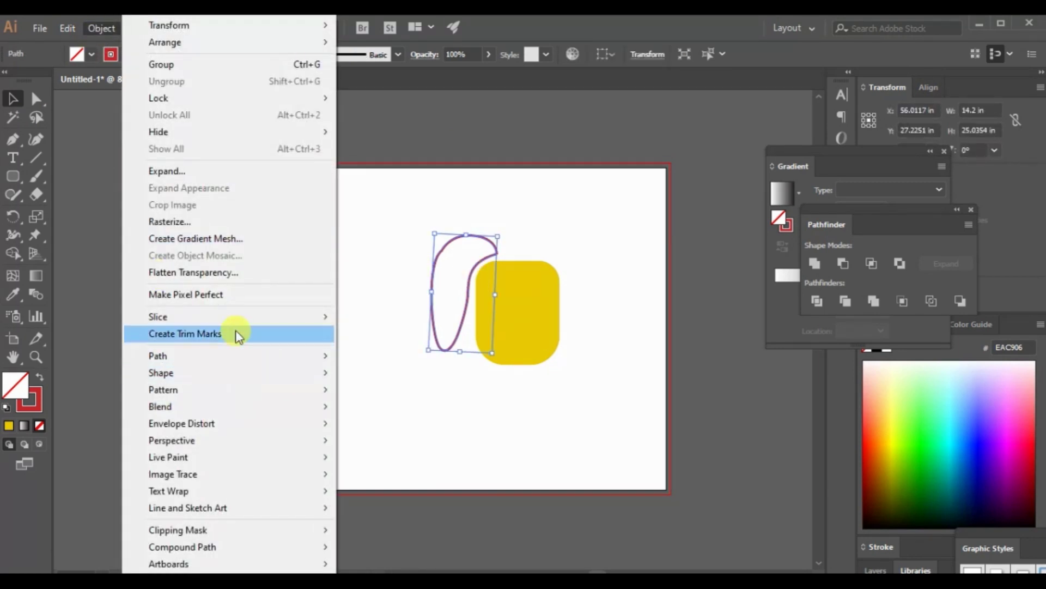
pyautogui.moveTo(318, 355)
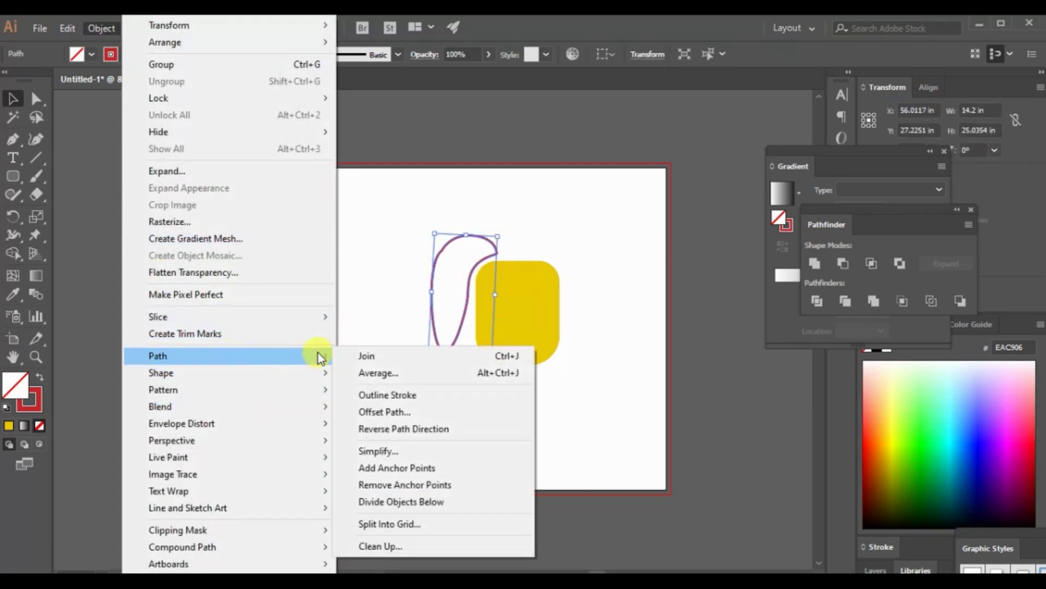
pyautogui.click(373, 394)
pyautogui.click(374, 390)
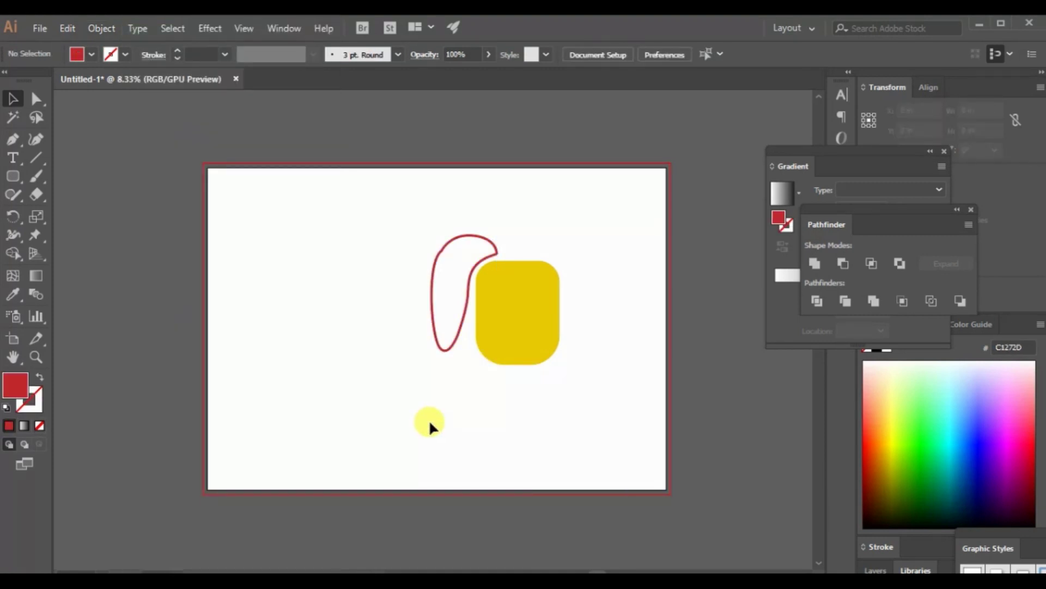
# Step: Move the red outline and the yellow shape together leftward on the artboard, and deselect them
pyautogui.moveTo(378, 218); pyautogui.dragTo(593, 385)
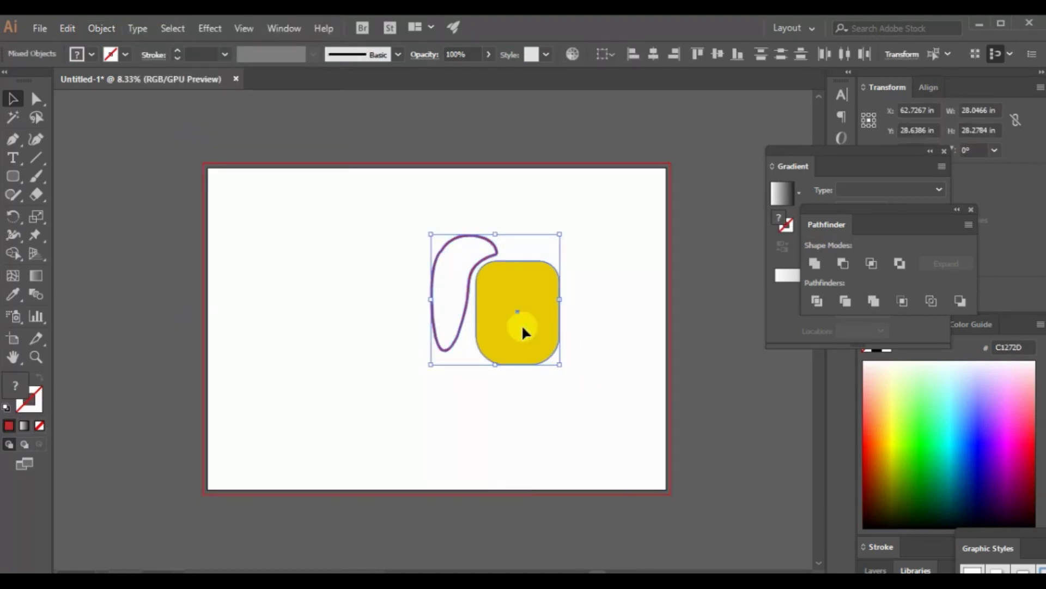
pyautogui.moveTo(522, 333); pyautogui.dragTo(433, 332)
pyautogui.click(299, 217)
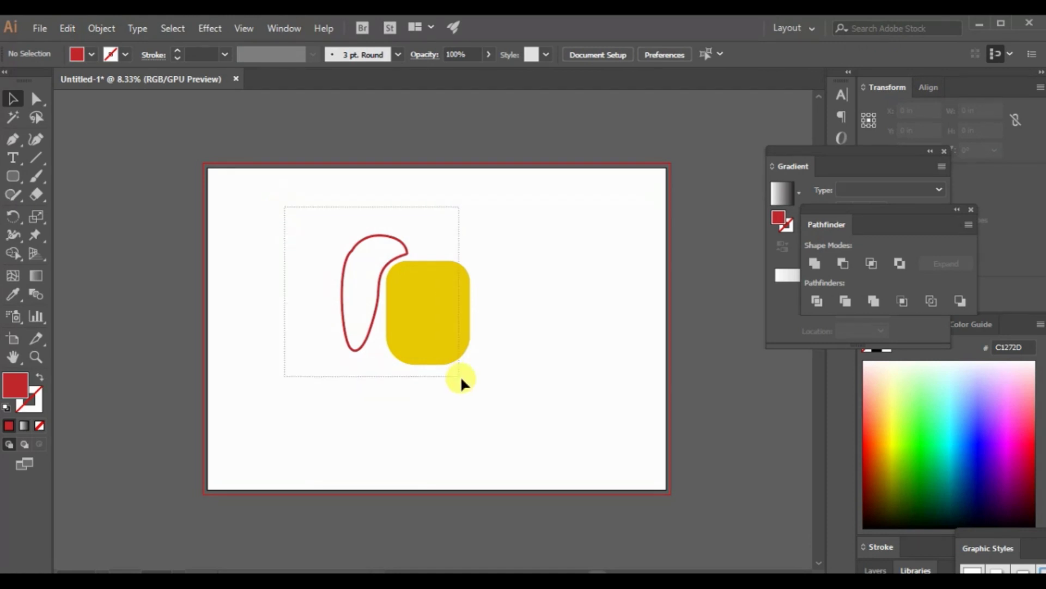
pyautogui.moveTo(460, 374); pyautogui.dragTo(472, 385)
pyautogui.click(472, 385)
pyautogui.doubleClick(367, 233)
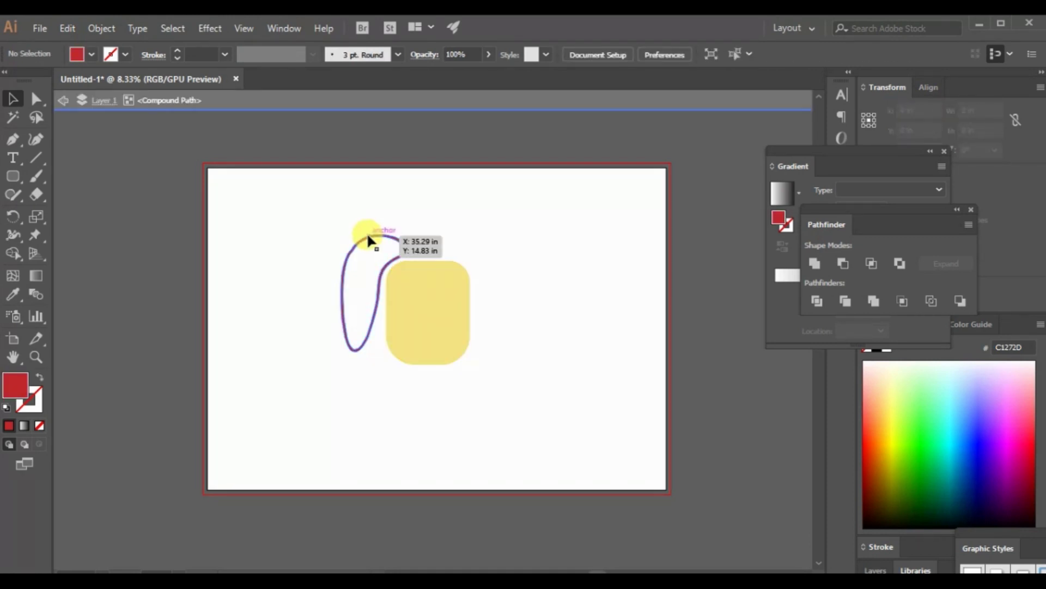
pyautogui.hotkey('ctrl', 'c')
pyautogui.hotkey('ctrl', 'v')
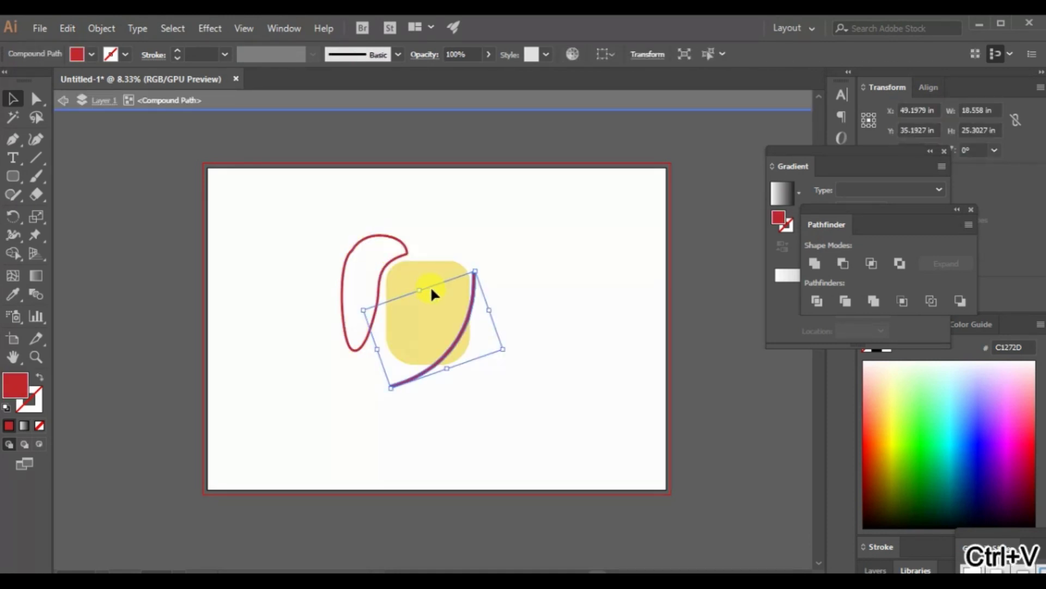
pyautogui.hotkey('ctrl', 'z')
pyautogui.doubleClick(579, 312)
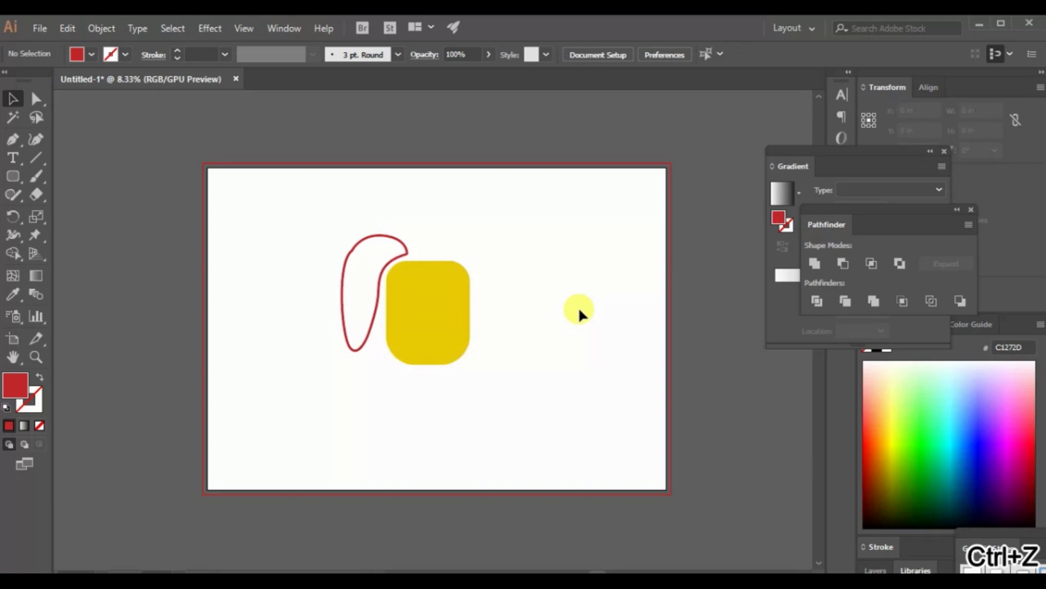
# Step: Paste a copy of the red outline and move it to the right side of the yellow shape
pyautogui.click(402, 245)
pyautogui.hotkey('ctrl', 'v')
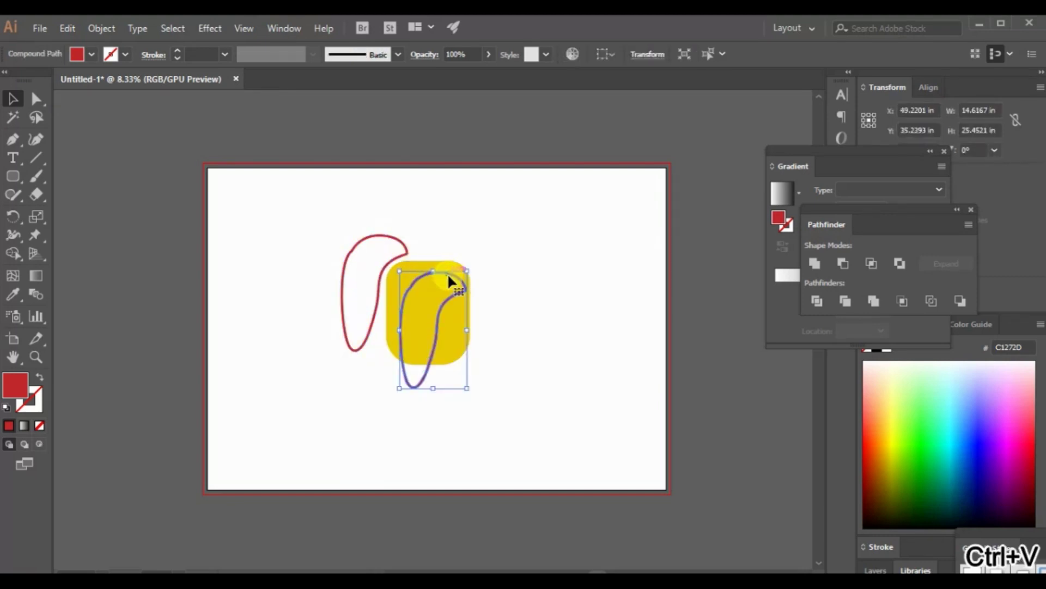
pyautogui.moveTo(448, 280); pyautogui.dragTo(538, 287)
# Step: Reflect the copied outline across the vertical axis and place it at the yellow shape's upper right, opposite the original
pyautogui.rightClick(539, 292)
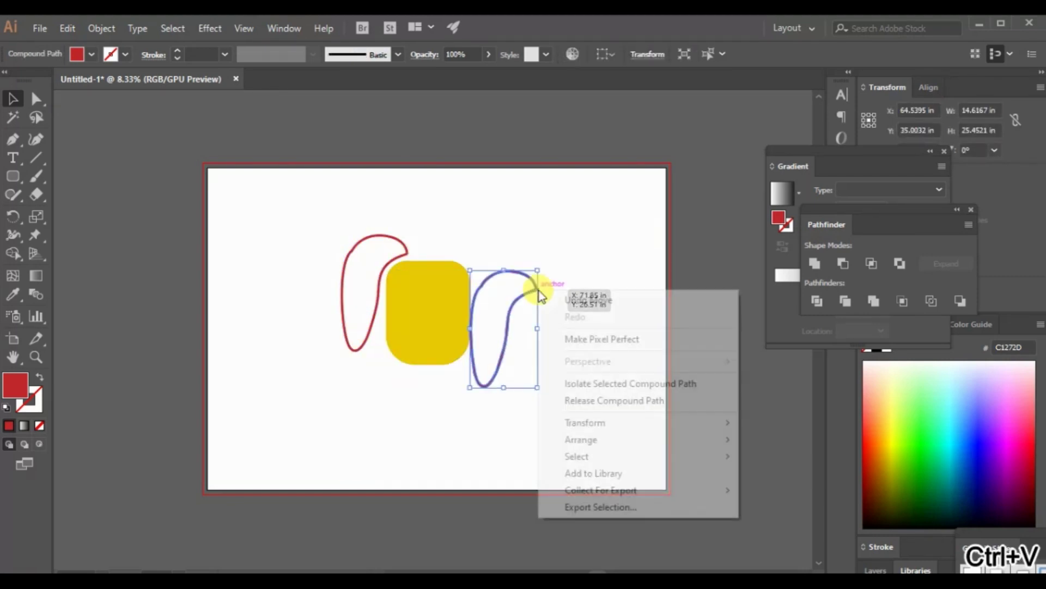
pyautogui.moveTo(651, 423)
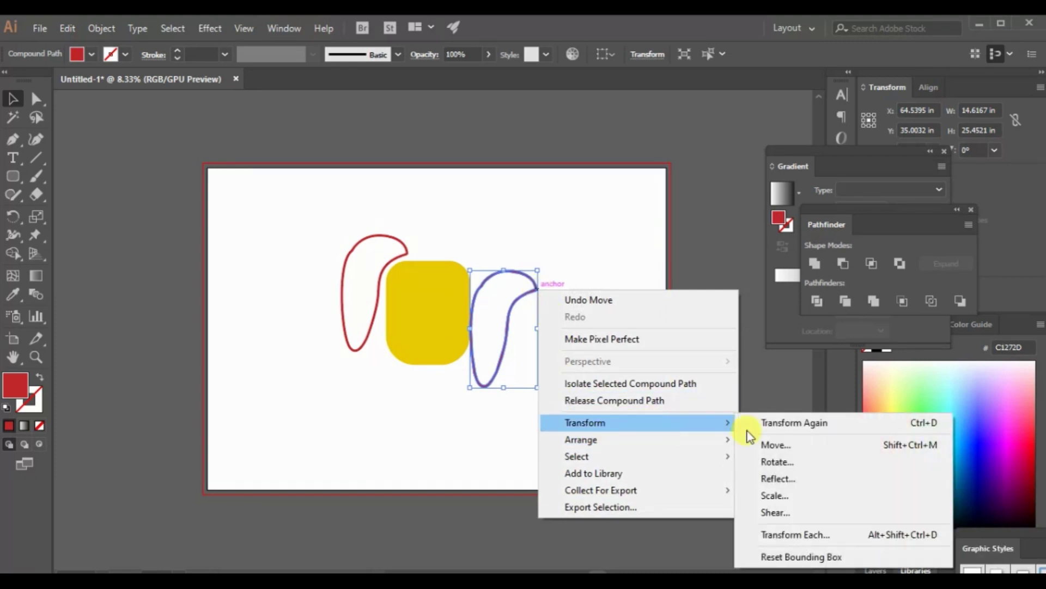
pyautogui.click(780, 478)
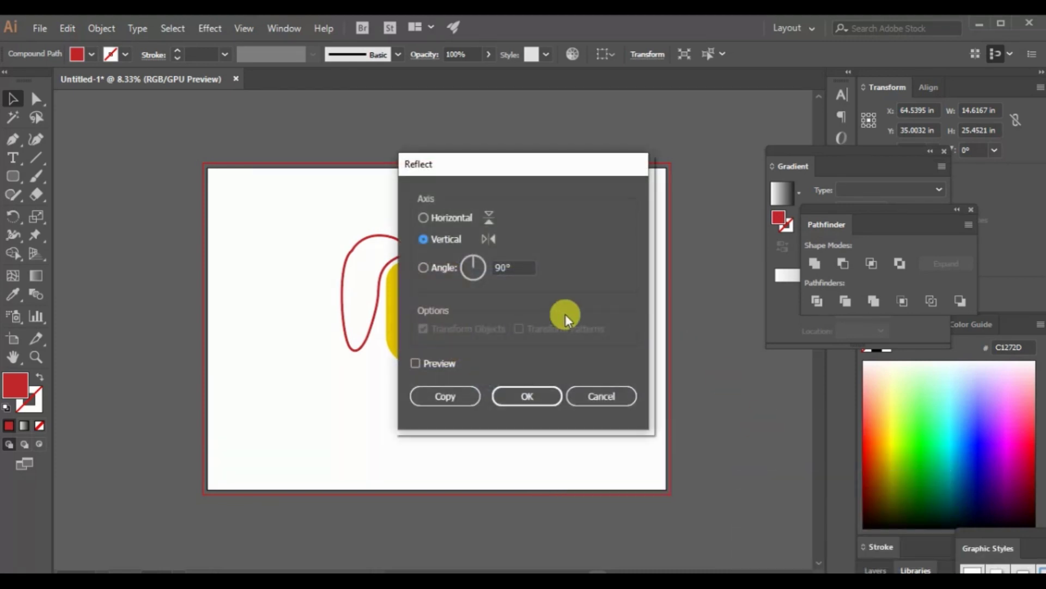
pyautogui.click(527, 397)
pyautogui.moveTo(517, 278); pyautogui.dragTo(497, 244)
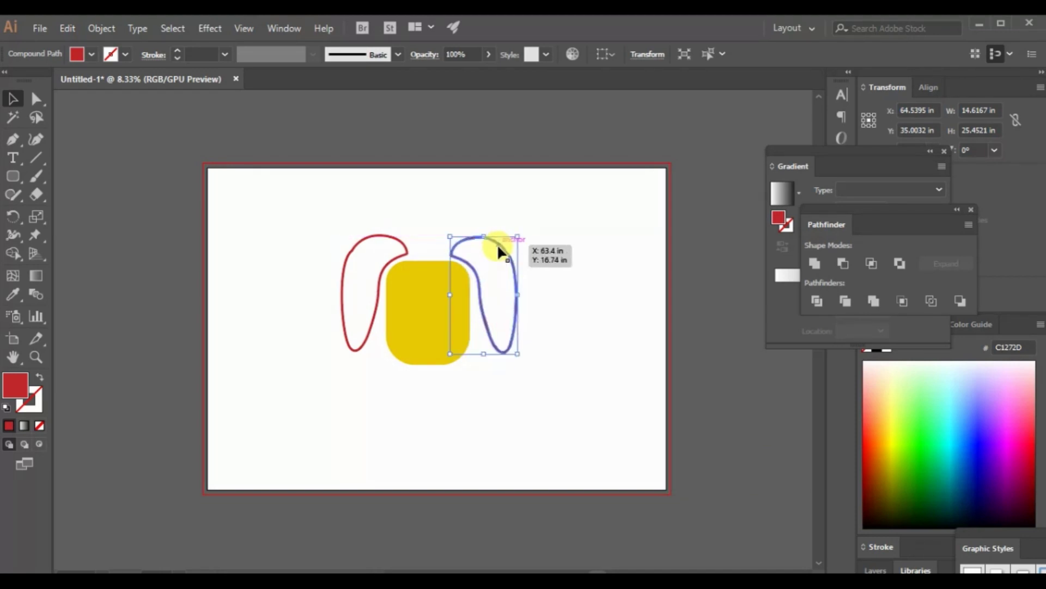
pyautogui.click(621, 277)
# Step: Enlarge the yellow rounded rectangle to about 21.6 × 26.7 in and shift the left red outline outward beside its edge
pyautogui.click(451, 284)
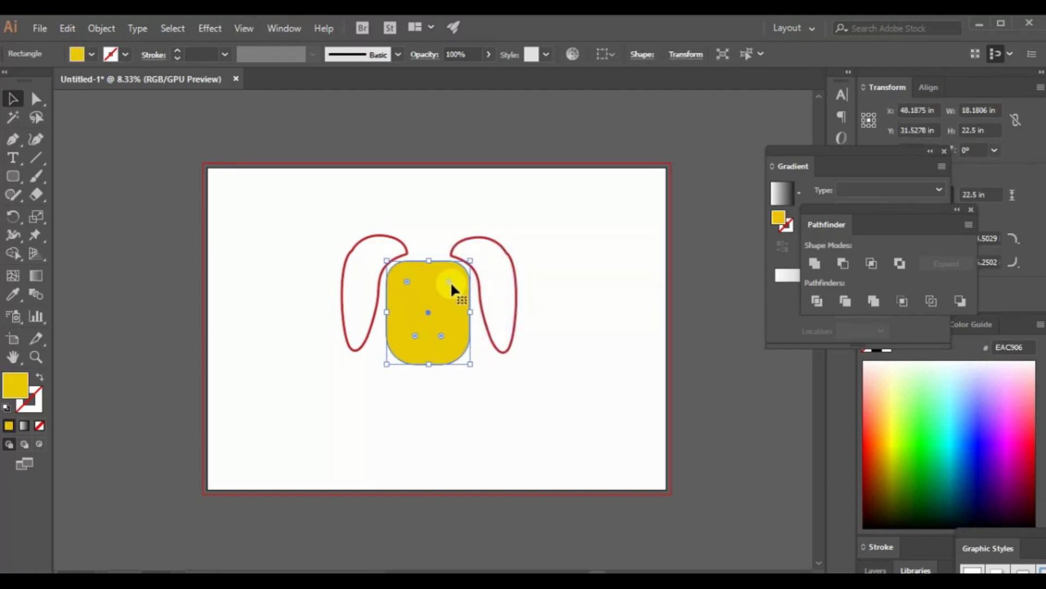
pyautogui.moveTo(386, 364); pyautogui.dragTo(371, 384)
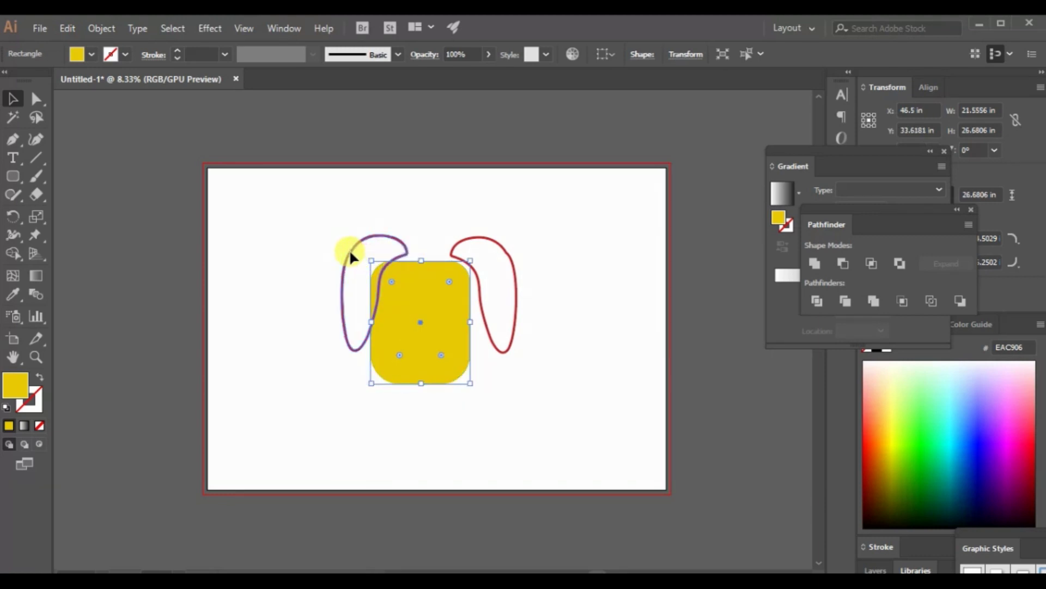
pyautogui.moveTo(349, 250); pyautogui.dragTo(338, 247)
pyautogui.click(580, 322)
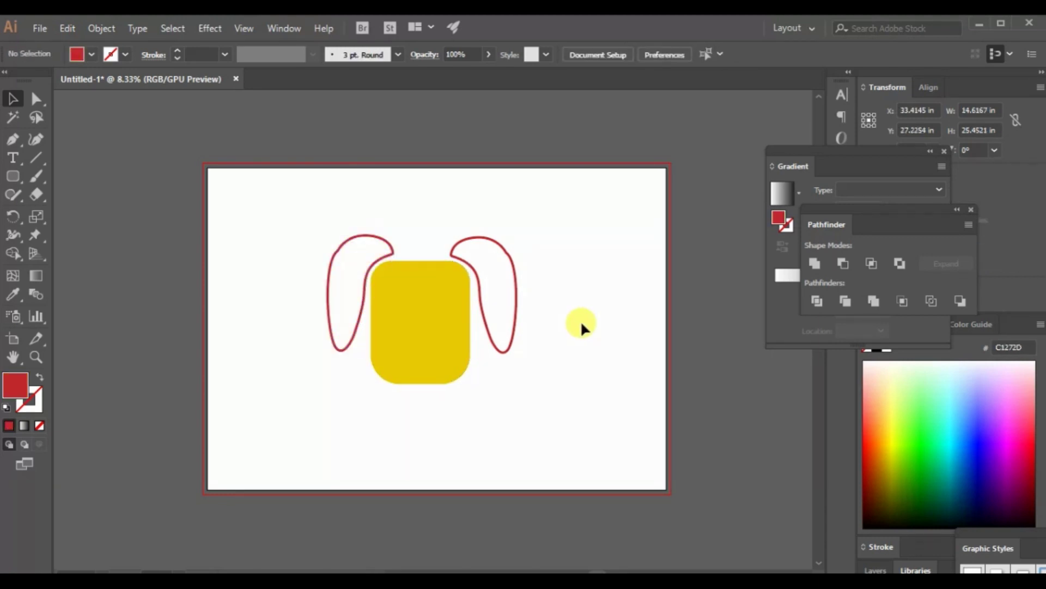
pyautogui.click(440, 299)
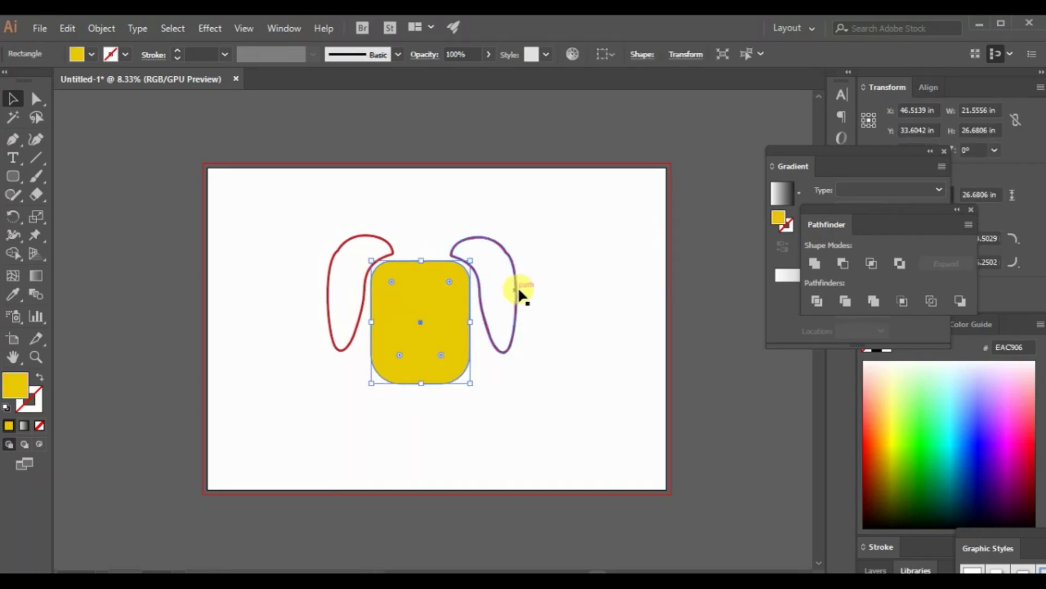
pyautogui.click(430, 238)
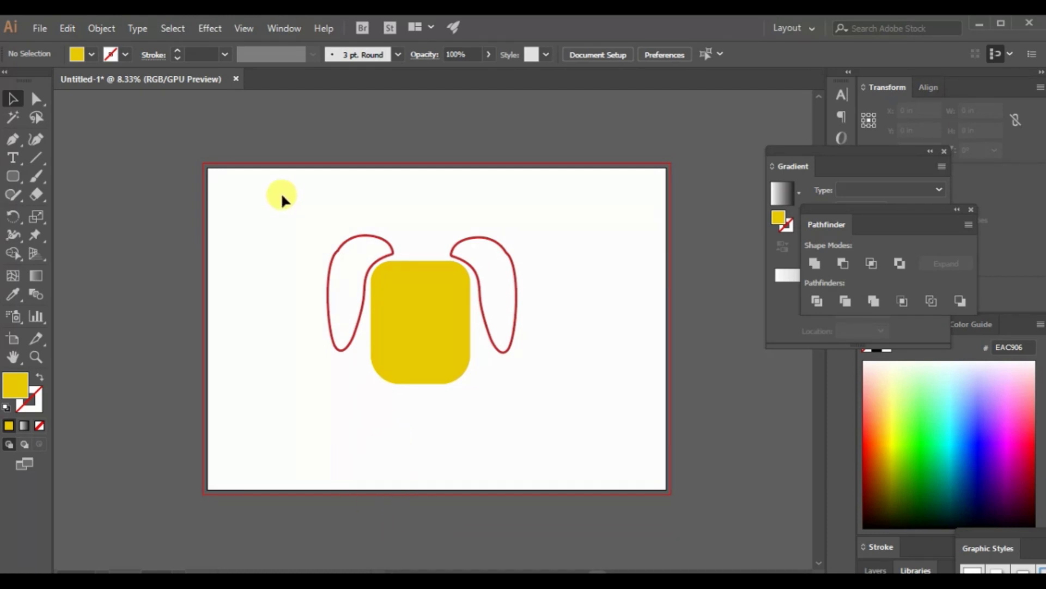
pyautogui.click(408, 321)
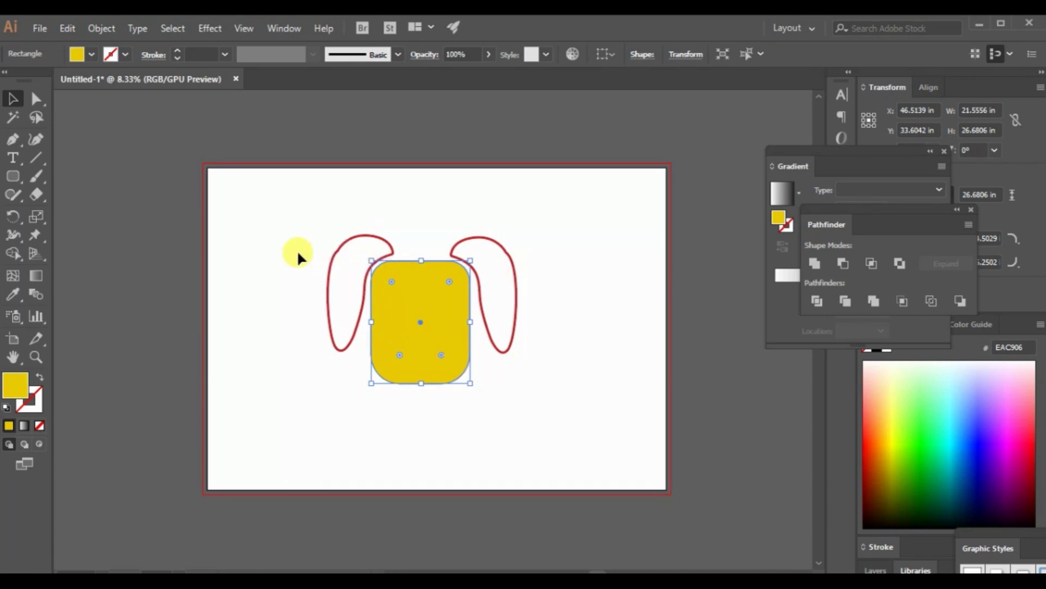
pyautogui.click(271, 221)
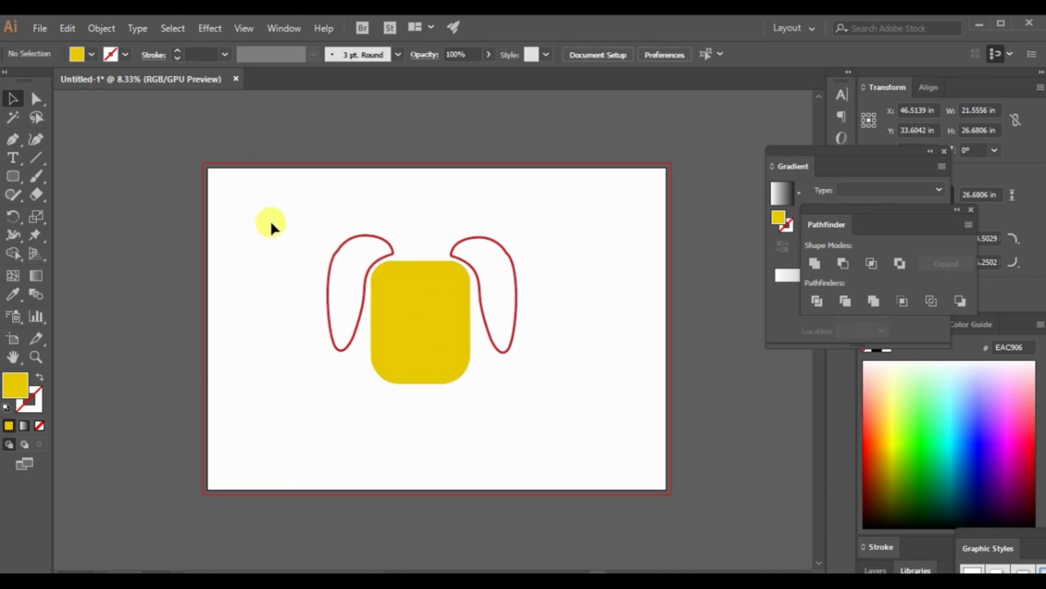
# Step: Draw a large yellow rounded rectangle about 77.7 × 57.7 in, centered over most of the artboard
pyautogui.click(13, 177)
pyautogui.moveTo(258, 194)
pyautogui.mouseDown()
pyautogui.moveTo(302, 204)
pyautogui.moveTo(591, 404)
pyautogui.moveTo(616, 461)
pyautogui.mouseUp()
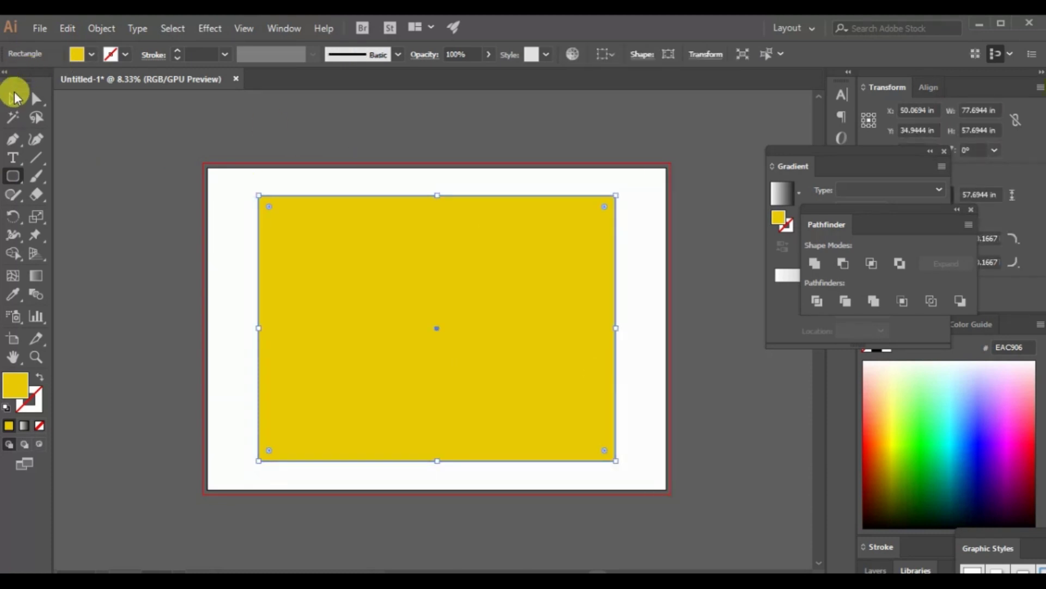
# Step: Fill the large rectangle with medium green (39B54A)
pyautogui.click(90, 56)
pyautogui.click(74, 81)
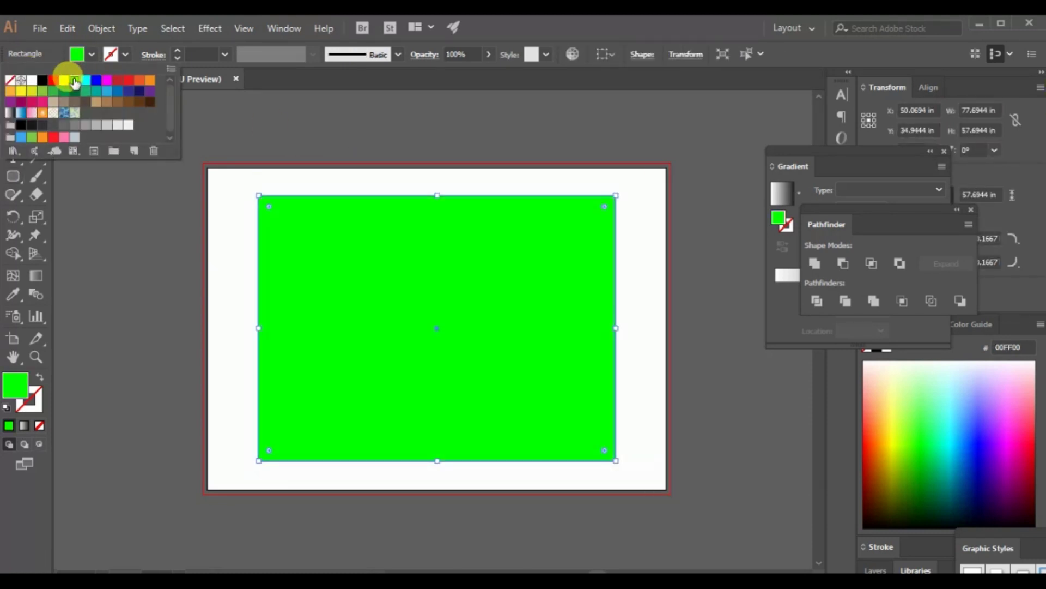
pyautogui.click(63, 91)
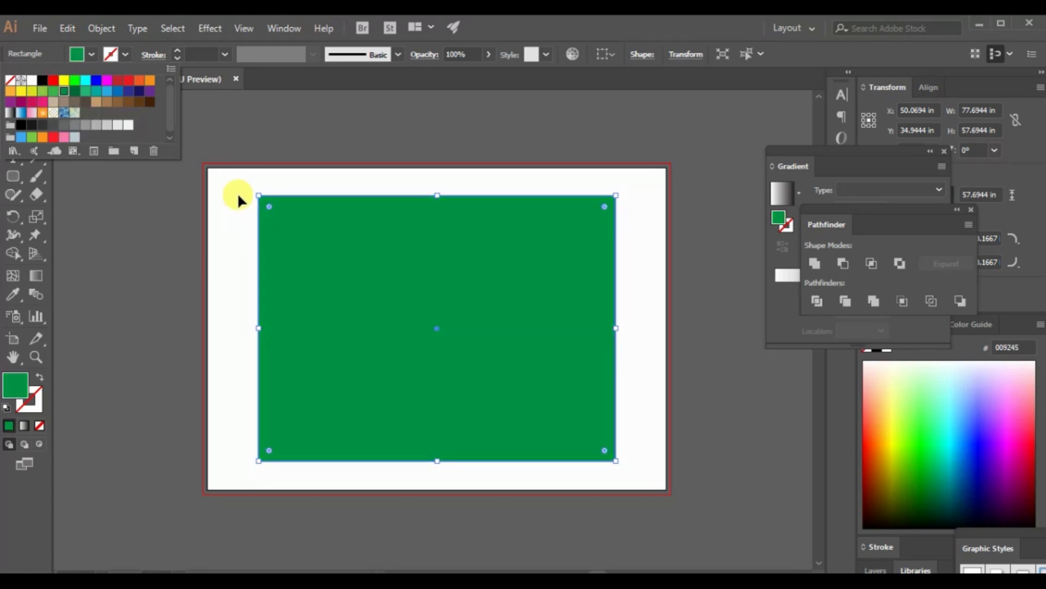
pyautogui.click(53, 92)
pyautogui.click(324, 251)
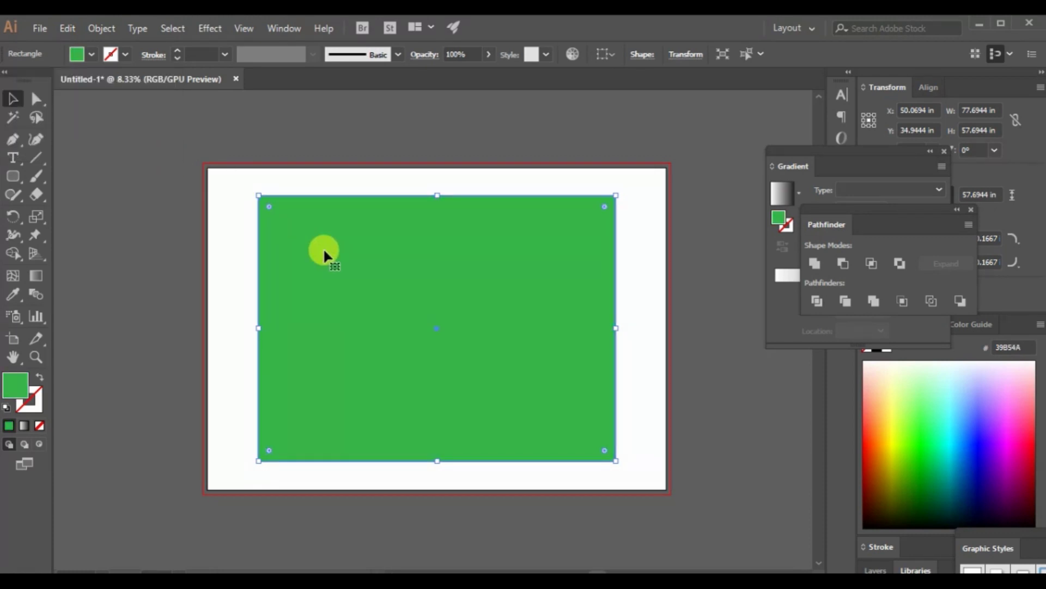
# Step: Send the green rectangle to the back and enlarge it beyond all artboard edges to about 109.9 × 84 in
pyautogui.rightClick(372, 311)
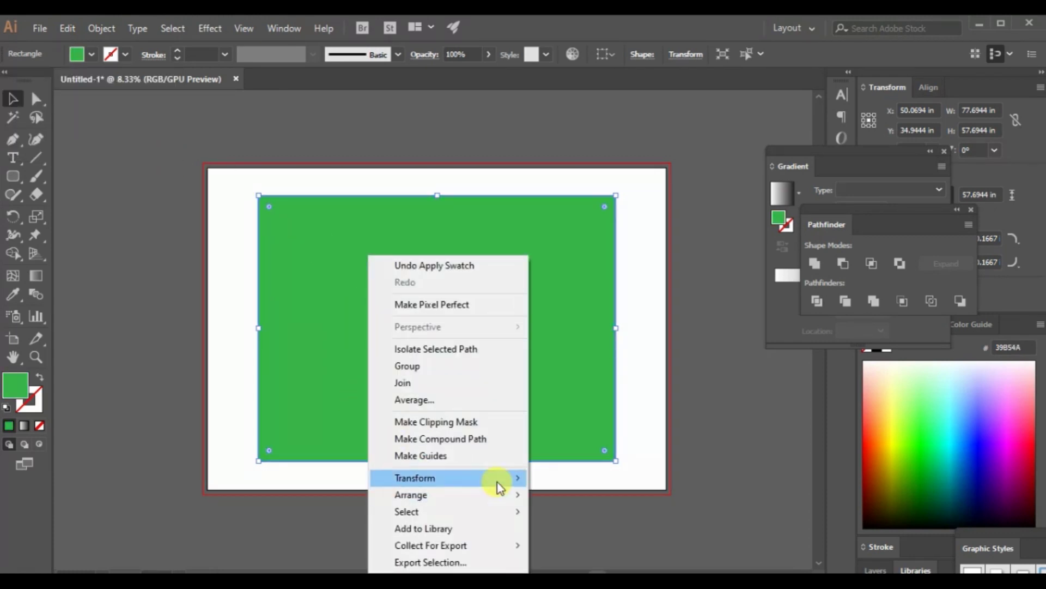
pyautogui.moveTo(506, 489)
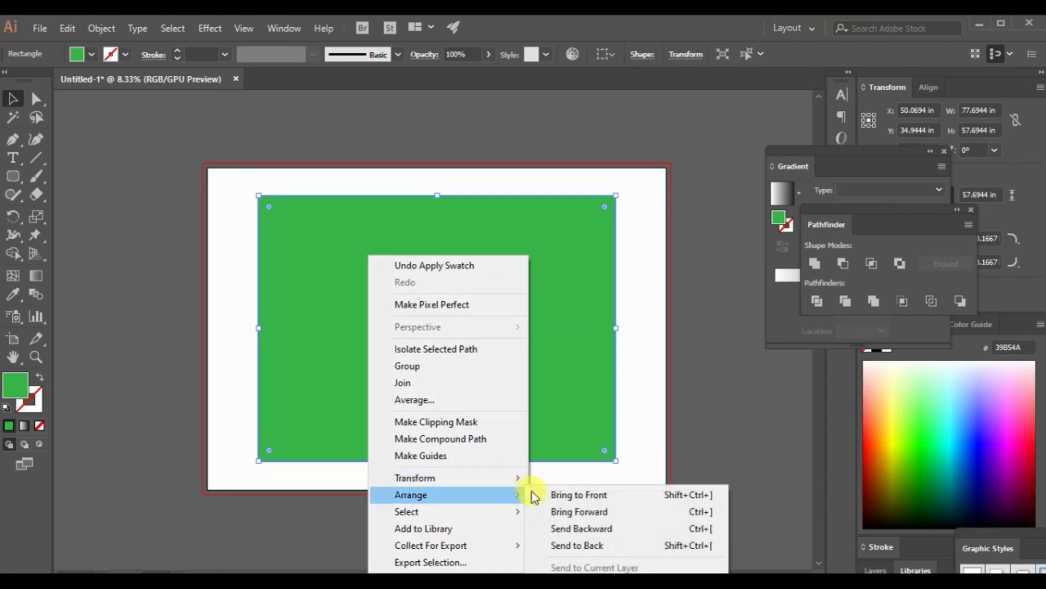
pyautogui.click(577, 540)
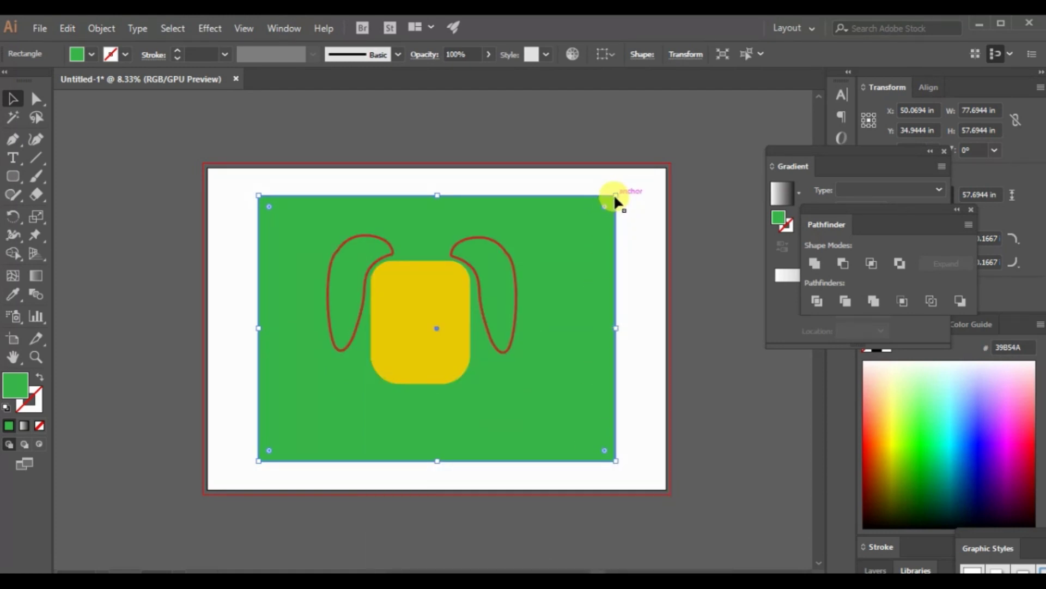
pyautogui.moveTo(615, 197); pyautogui.dragTo(691, 124)
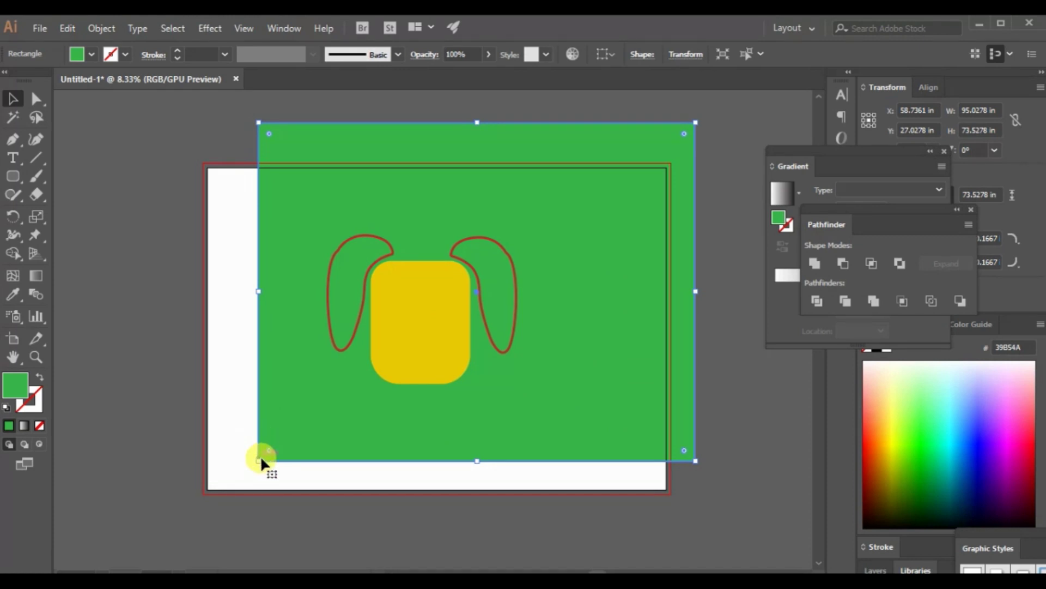
pyautogui.moveTo(258, 461); pyautogui.dragTo(191, 509)
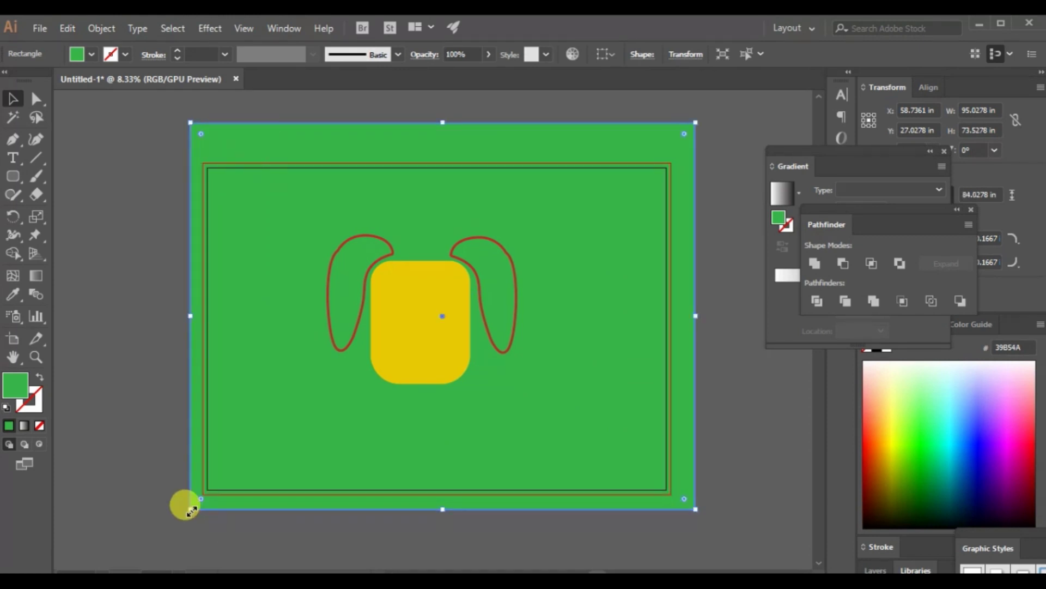
pyautogui.click(703, 461)
# Step: Fill the central yellow rounded rectangle with white
pyautogui.click(393, 316)
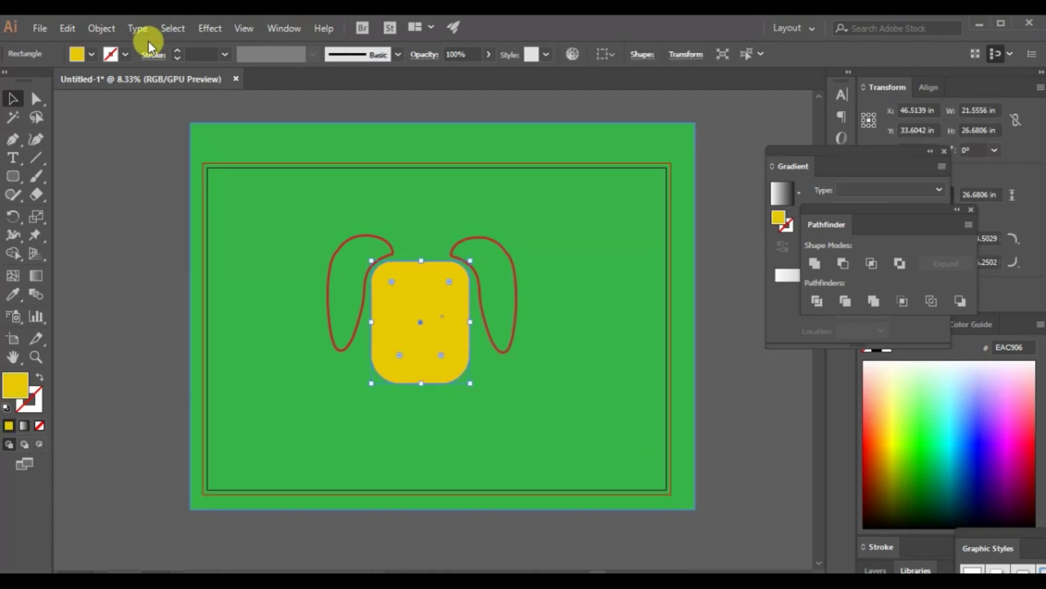
pyautogui.click(91, 54)
pyautogui.click(32, 80)
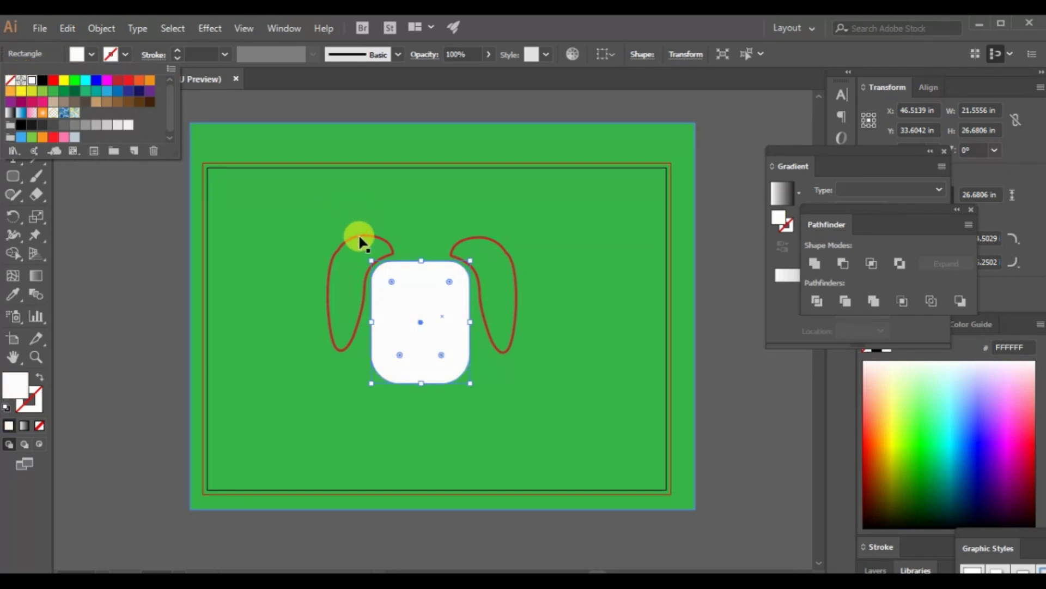
pyautogui.click(158, 288)
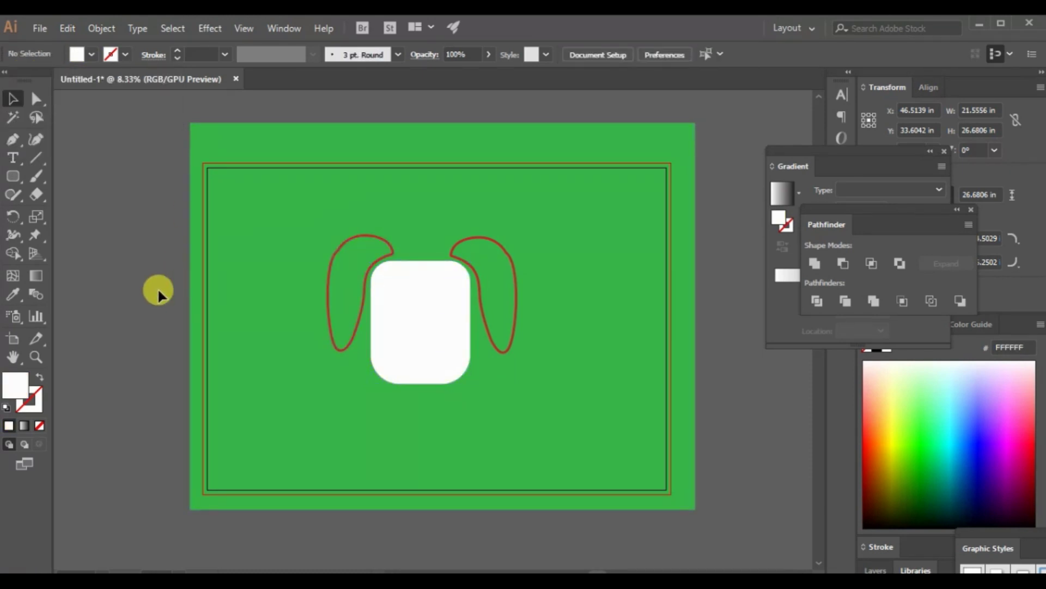
# Step: Give the left red curved outline a dark green stroke
pyautogui.click(332, 274)
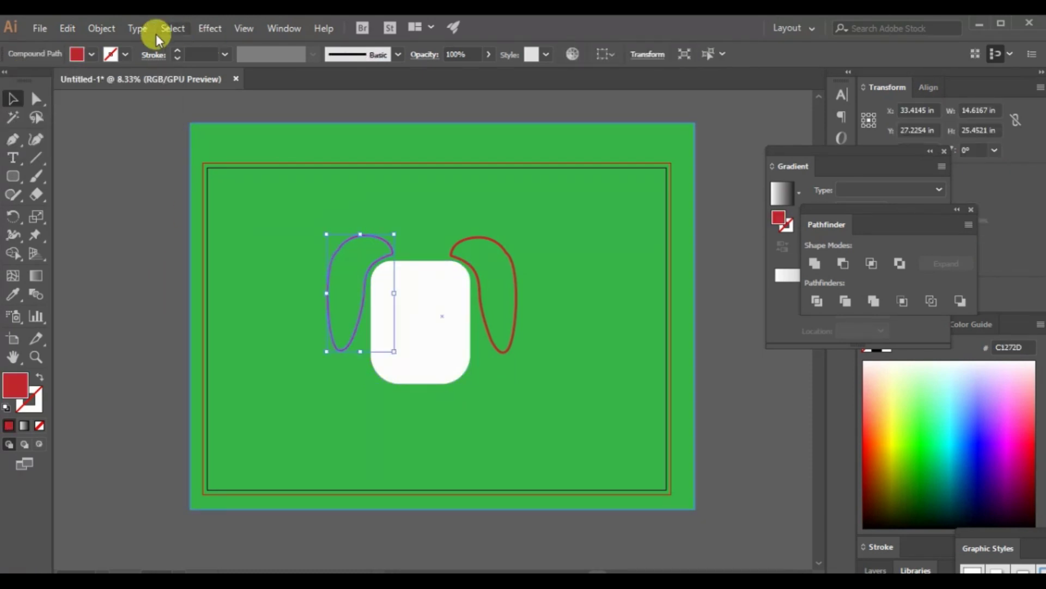
pyautogui.click(126, 54)
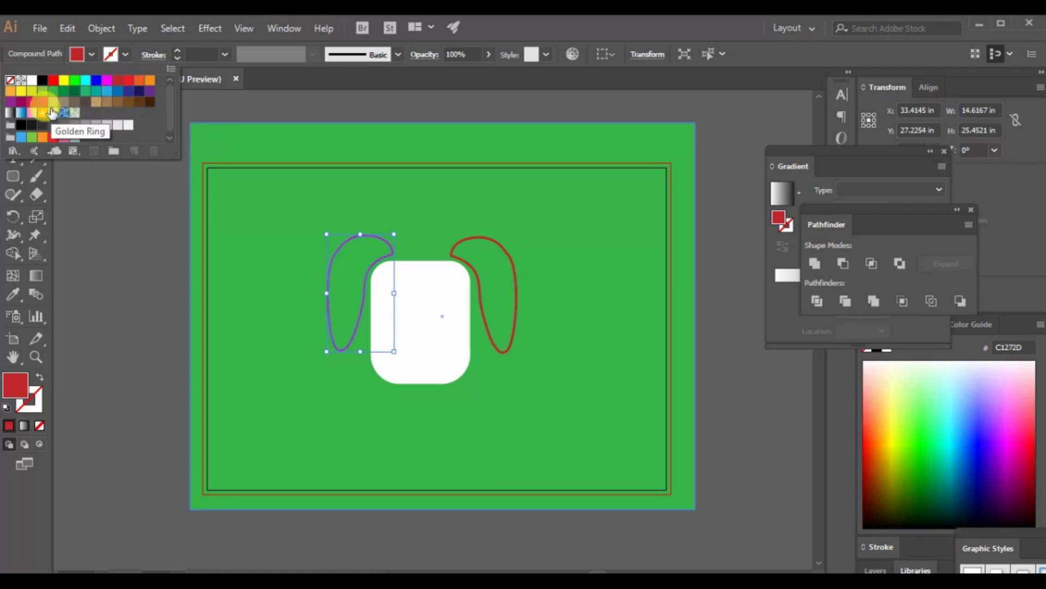
pyautogui.click(86, 93)
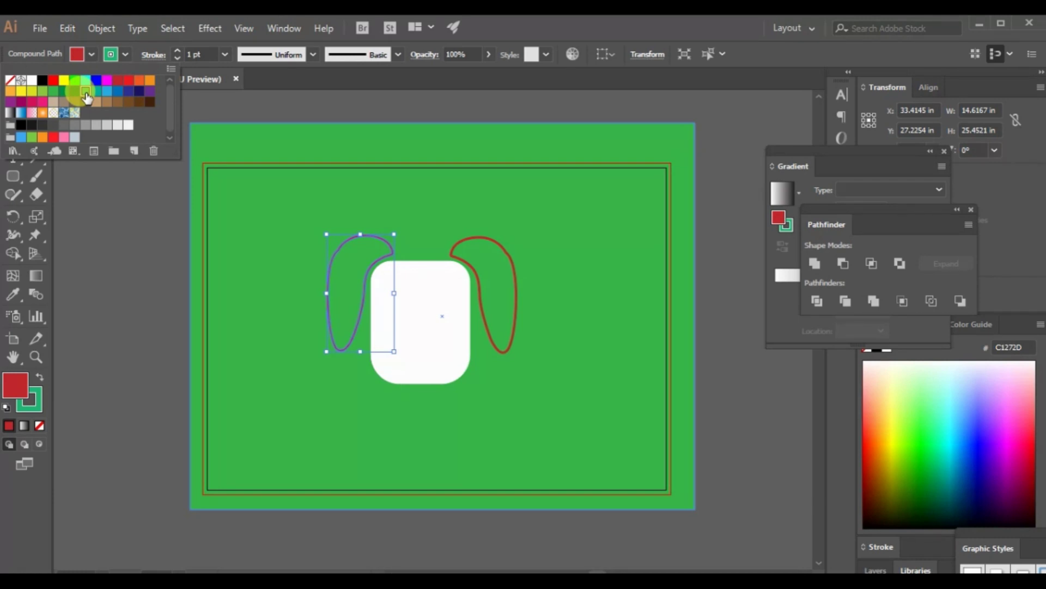
pyautogui.click(76, 93)
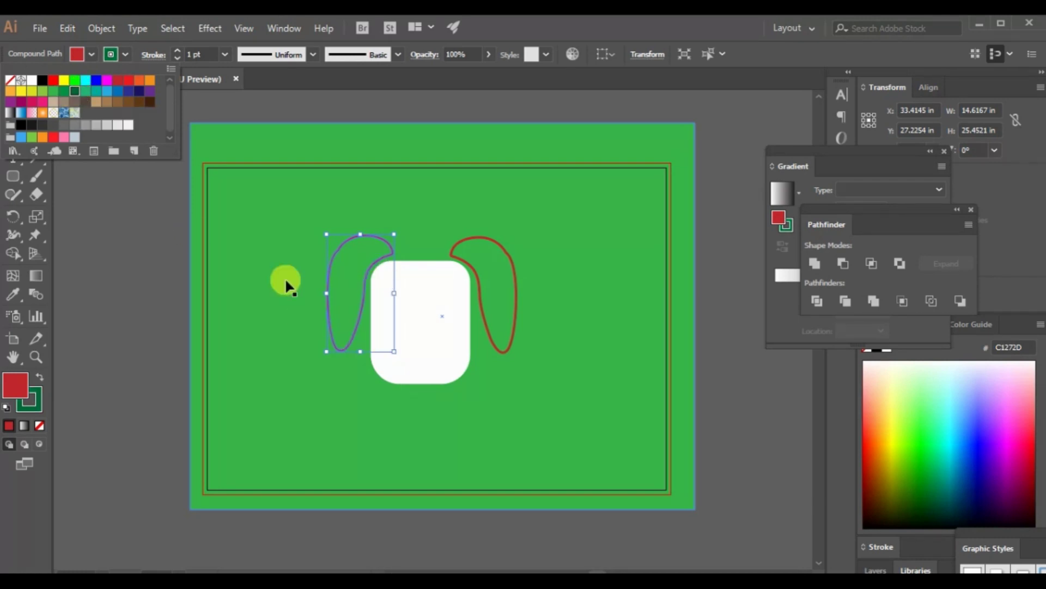
pyautogui.press('Escape')
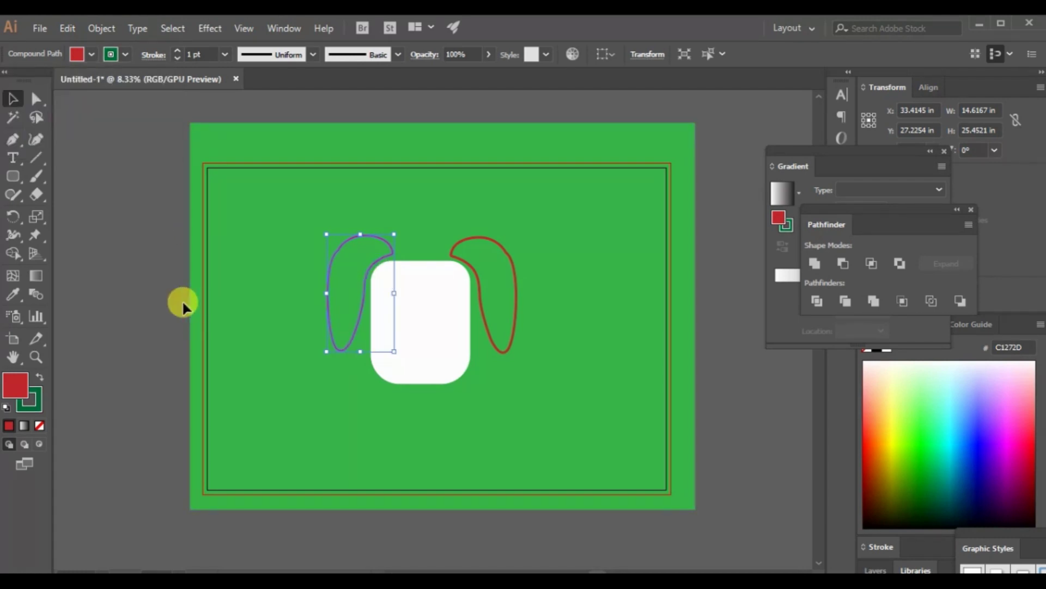
# Step: Fill the left curved outline with dark green (006837)
pyautogui.click(89, 57)
pyautogui.click(77, 93)
pyautogui.press('Escape')
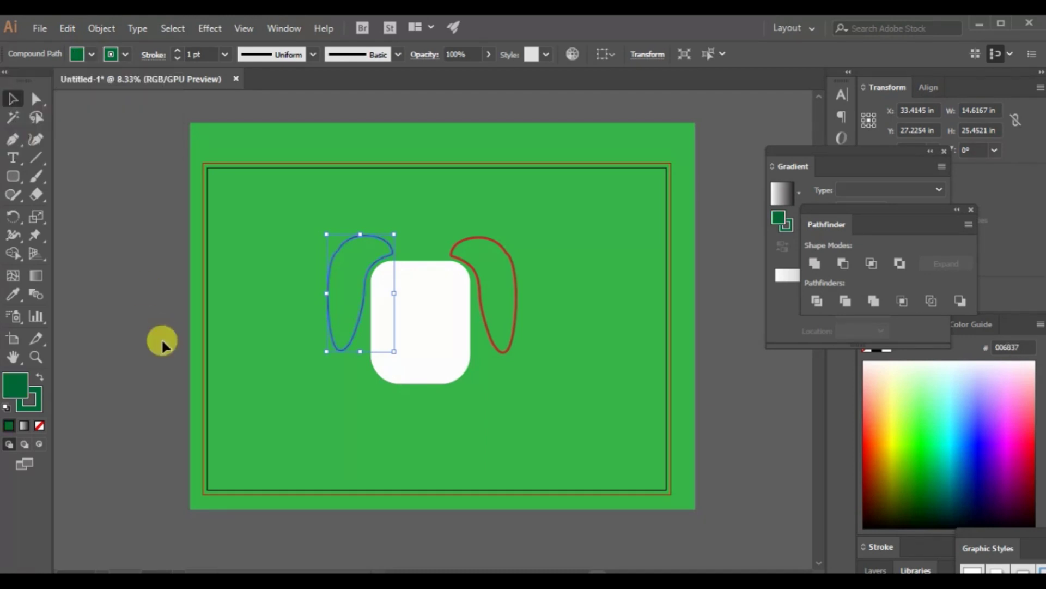
pyautogui.click(161, 338)
pyautogui.click(329, 273)
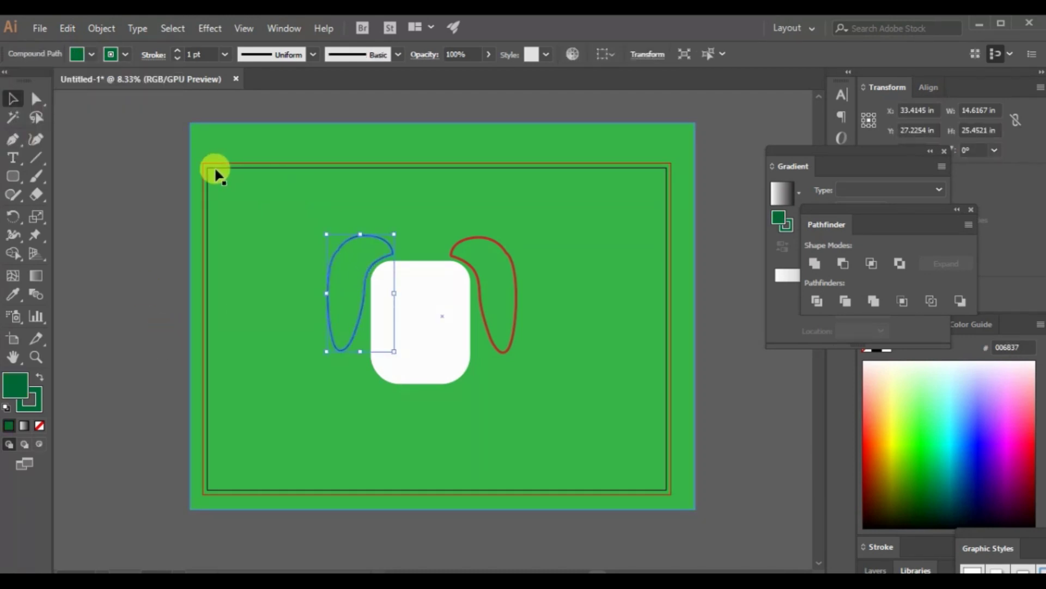
pyautogui.click(89, 196)
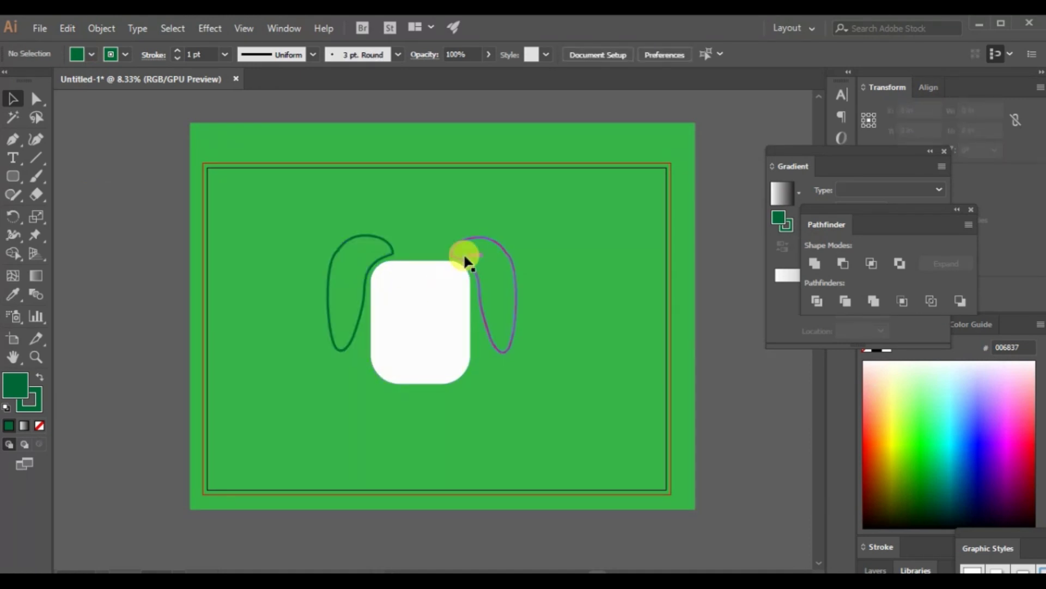
# Step: Fill the right red curved outline with the same dark green (006837)
pyautogui.click(459, 239)
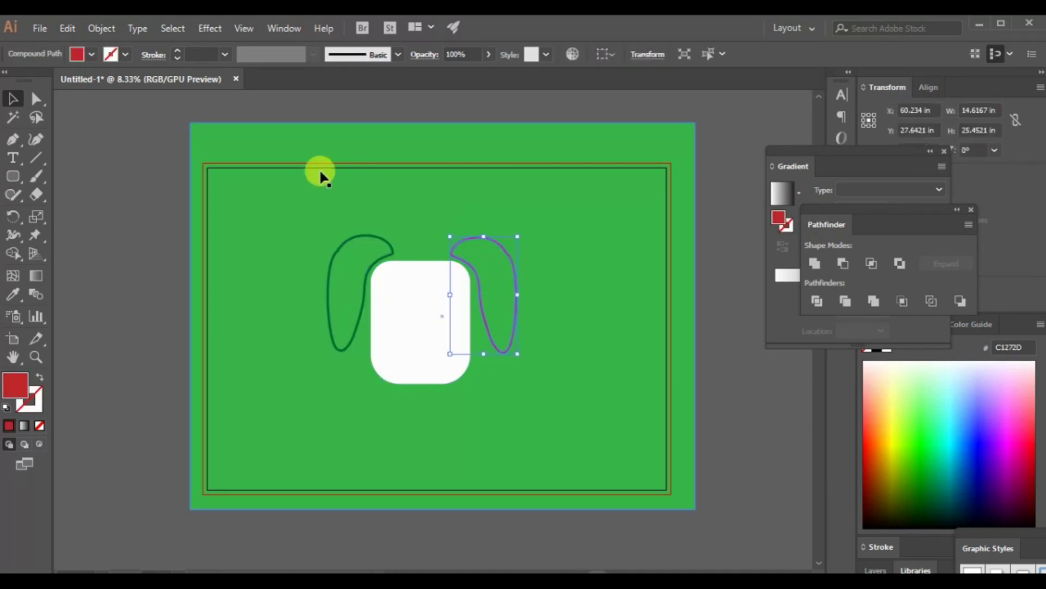
pyautogui.click(92, 55)
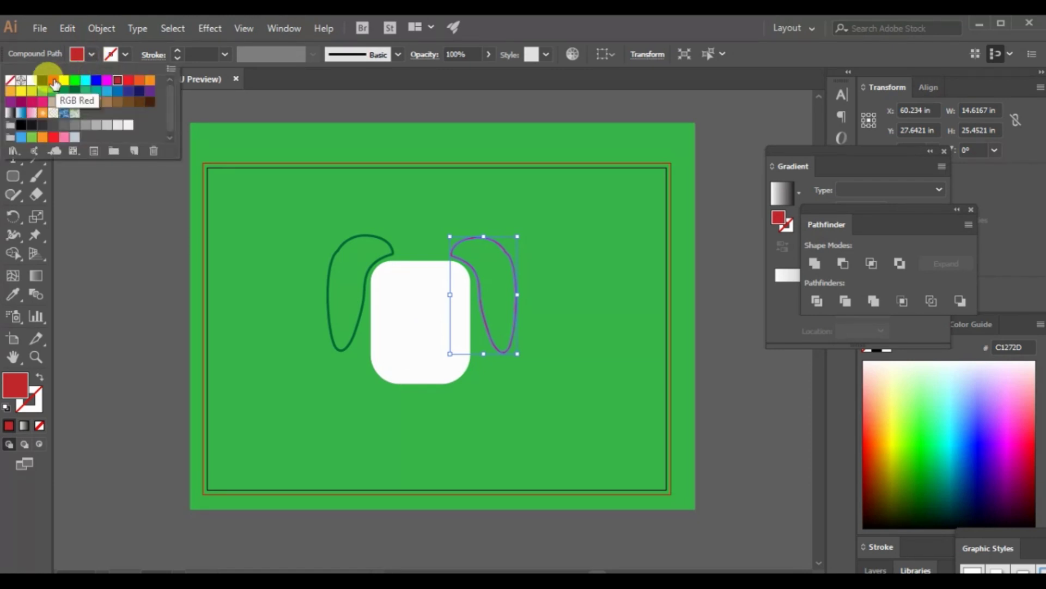
pyautogui.click(72, 94)
pyautogui.click(146, 334)
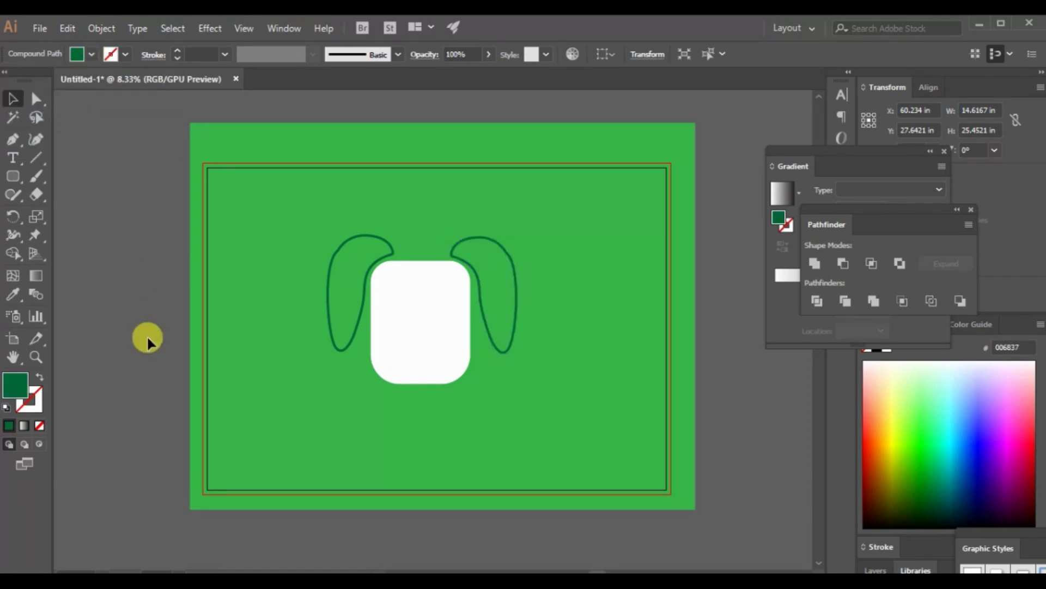
# Step: Try to subtract the left curved outline from the green background rectangle with Minus Front
pyautogui.click(256, 224)
pyautogui.keyDown('shift'); pyautogui.click(346, 243); pyautogui.keyUp('shift')
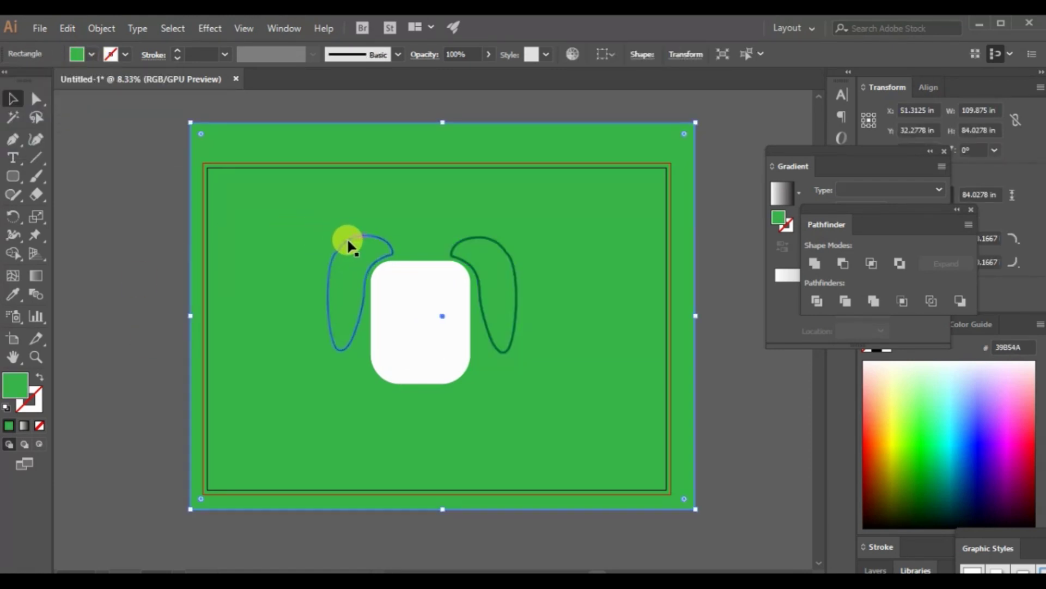
pyautogui.click(842, 265)
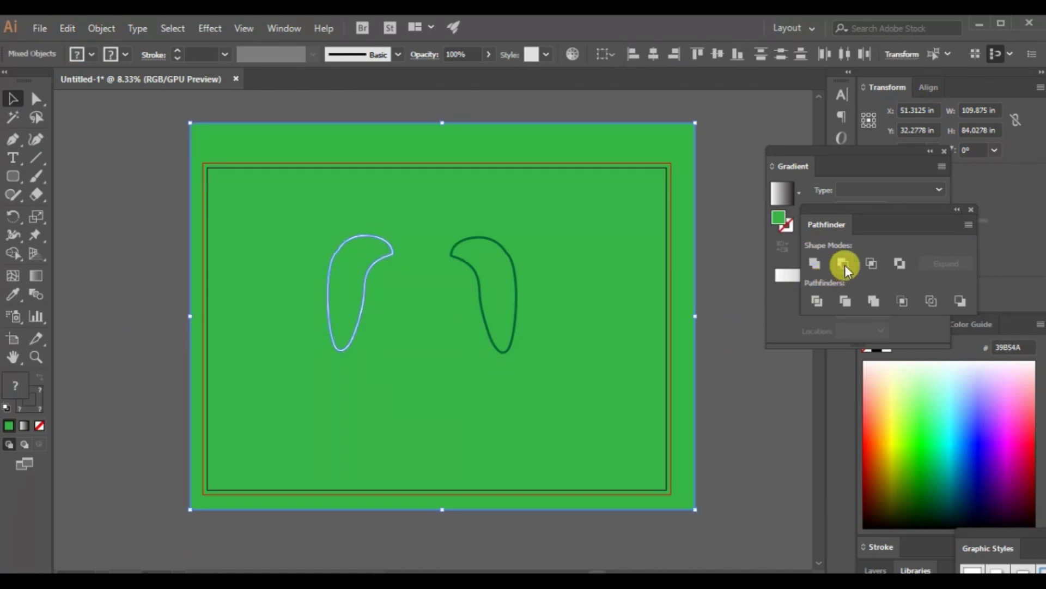
pyautogui.hotkey('ctrl', 'z')
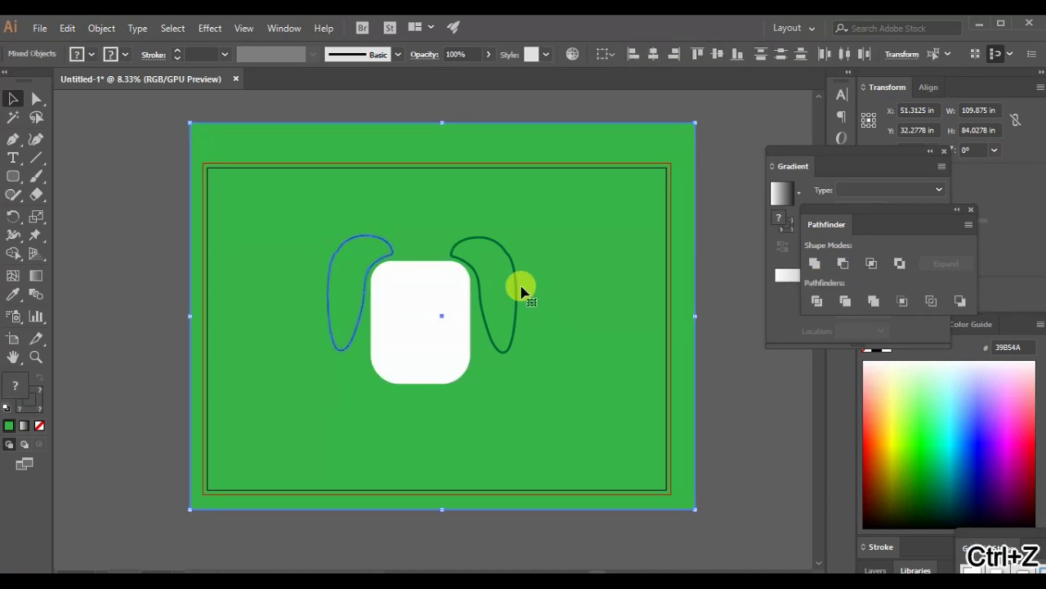
pyautogui.click(116, 288)
pyautogui.click(234, 277)
pyautogui.keyDown('shift'); pyautogui.click(345, 243); pyautogui.keyUp('shift')
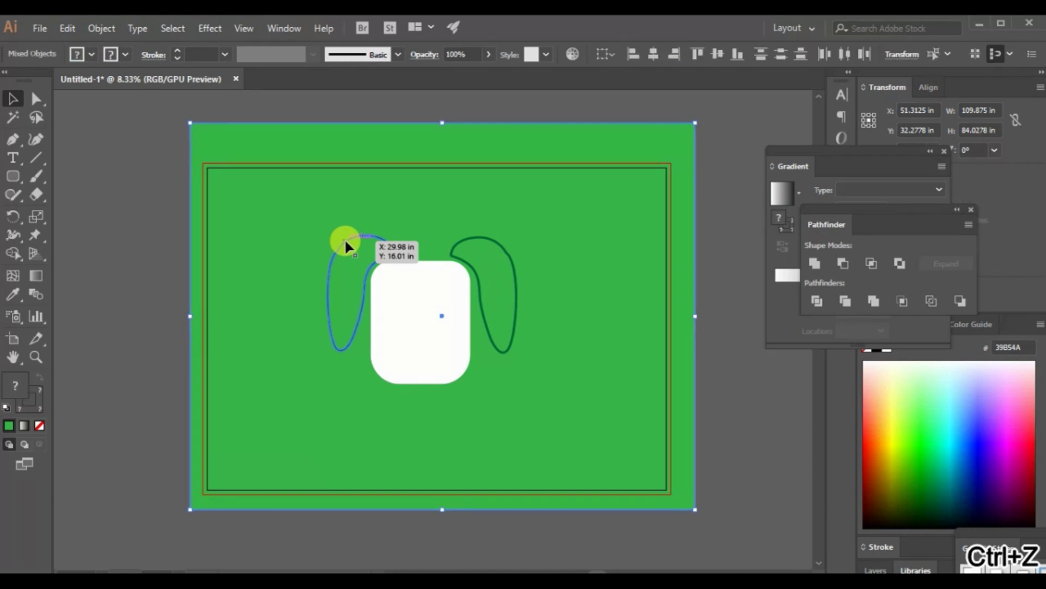
pyautogui.click(845, 265)
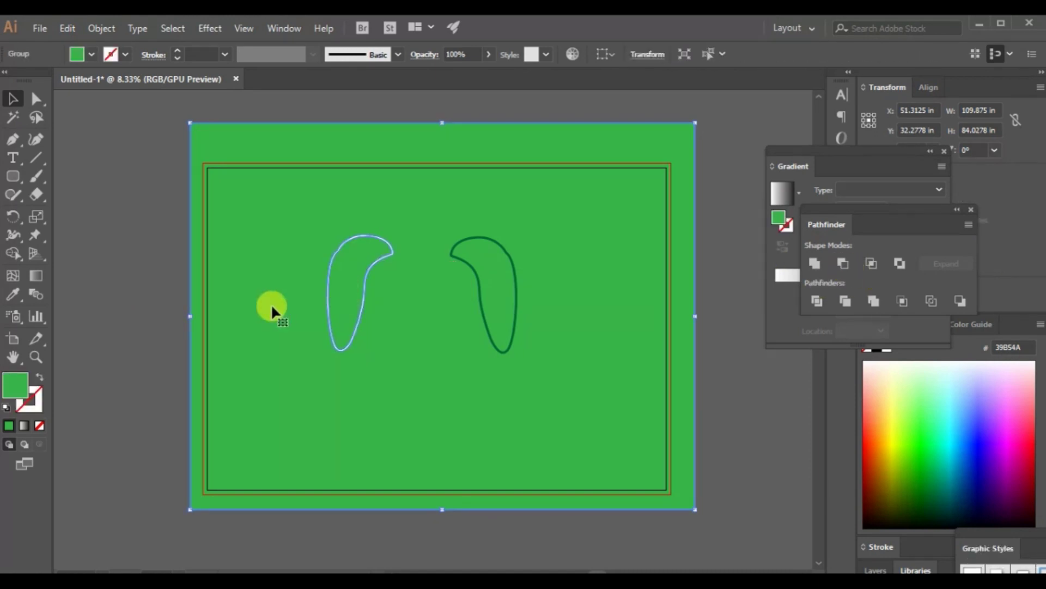
pyautogui.click(77, 294)
pyautogui.hotkey('ctrl', 'z')
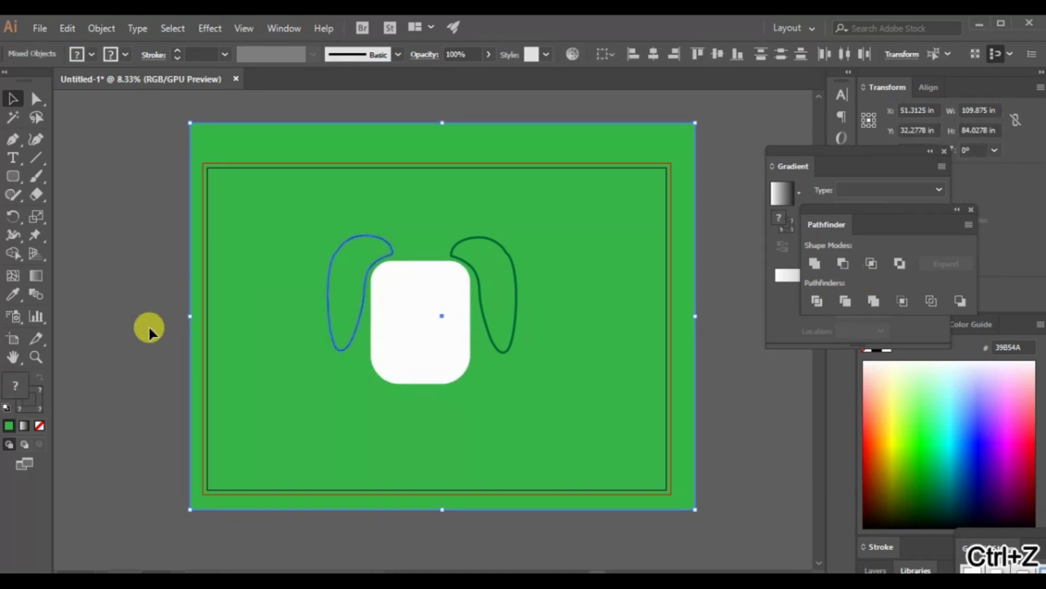
# Step: Subtract the left curved outline from the green background rectangle using Minus Front
pyautogui.click(145, 338)
pyautogui.click(346, 241)
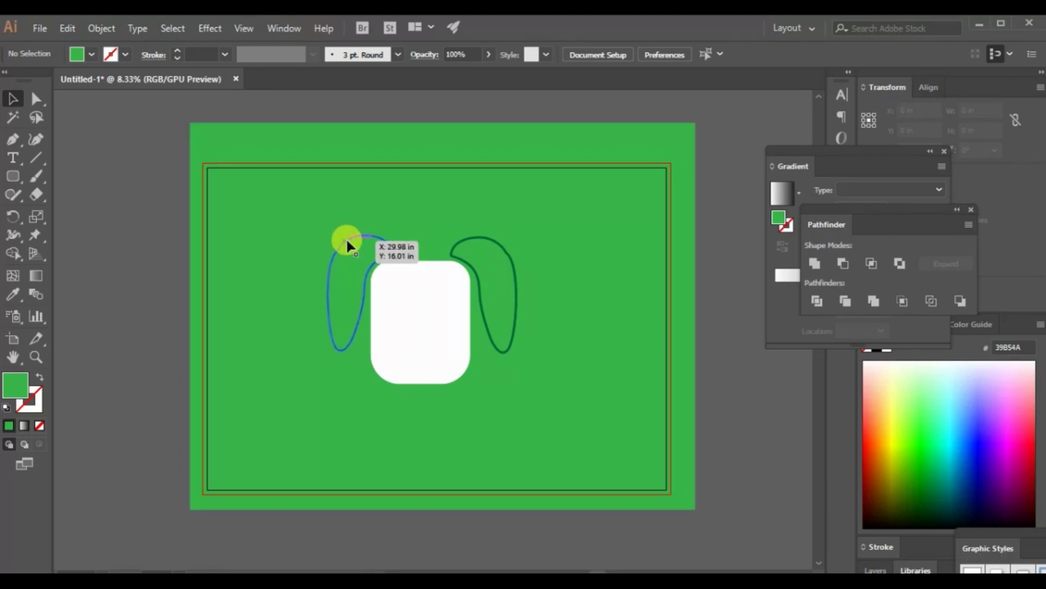
pyautogui.click(347, 240)
pyautogui.keyDown('shift'); pyautogui.click(256, 256); pyautogui.keyUp('shift')
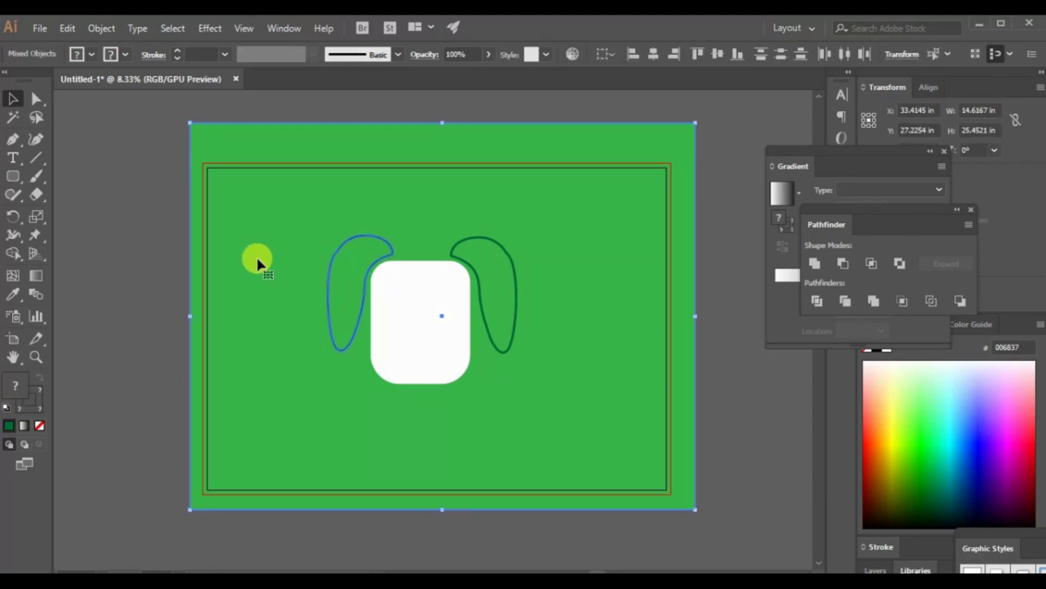
pyautogui.click(843, 264)
pyautogui.click(156, 319)
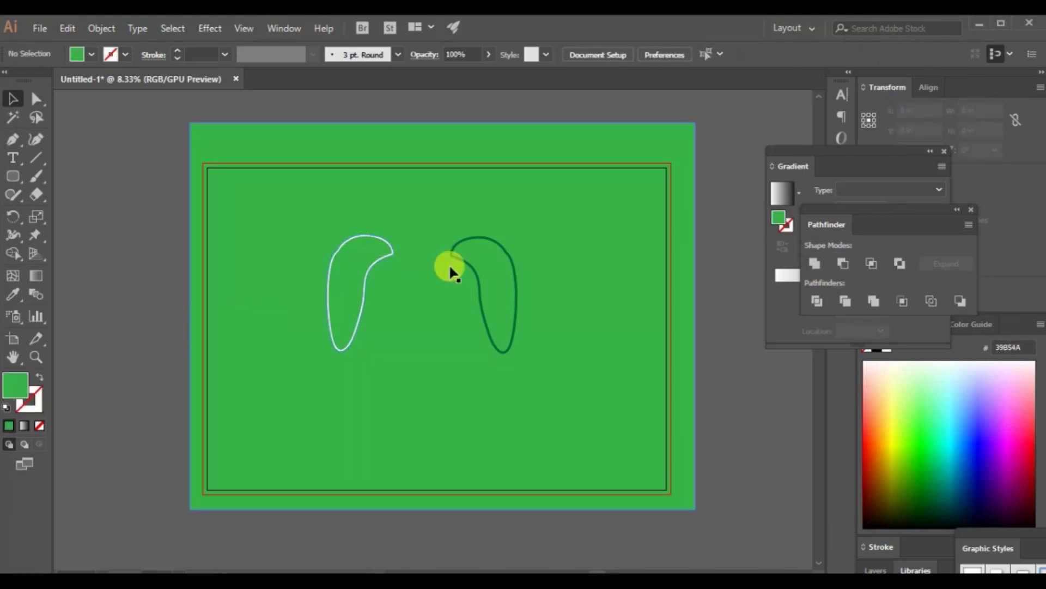
# Step: Try to subtract the right curved outline from the green background group with Minus Front
pyautogui.keyDown('shift'); pyautogui.click(584, 206); pyautogui.keyUp('shift')
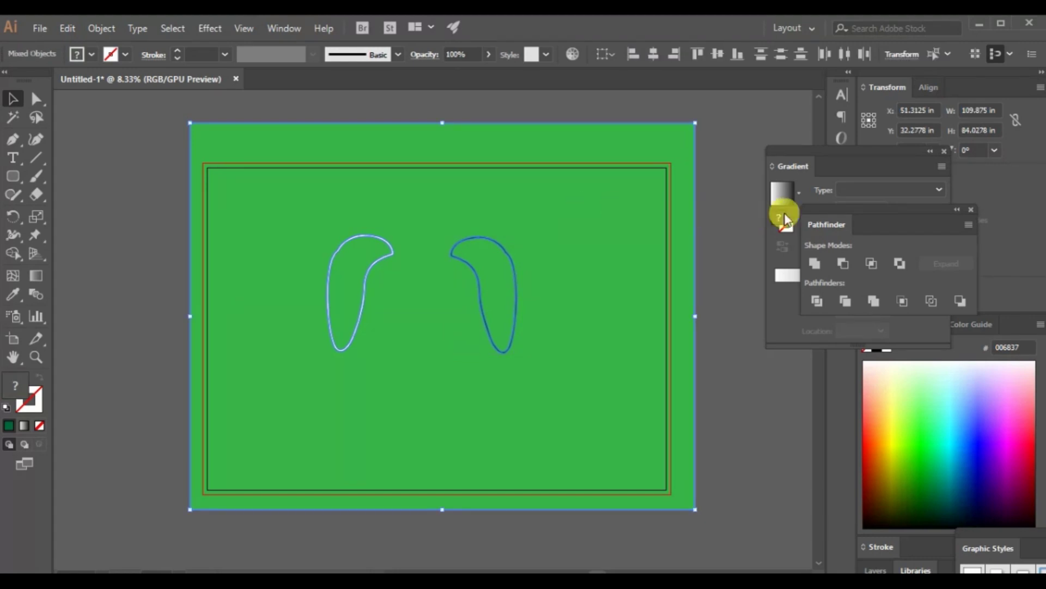
pyautogui.click(842, 264)
pyautogui.hotkey('ctrl', 'z')
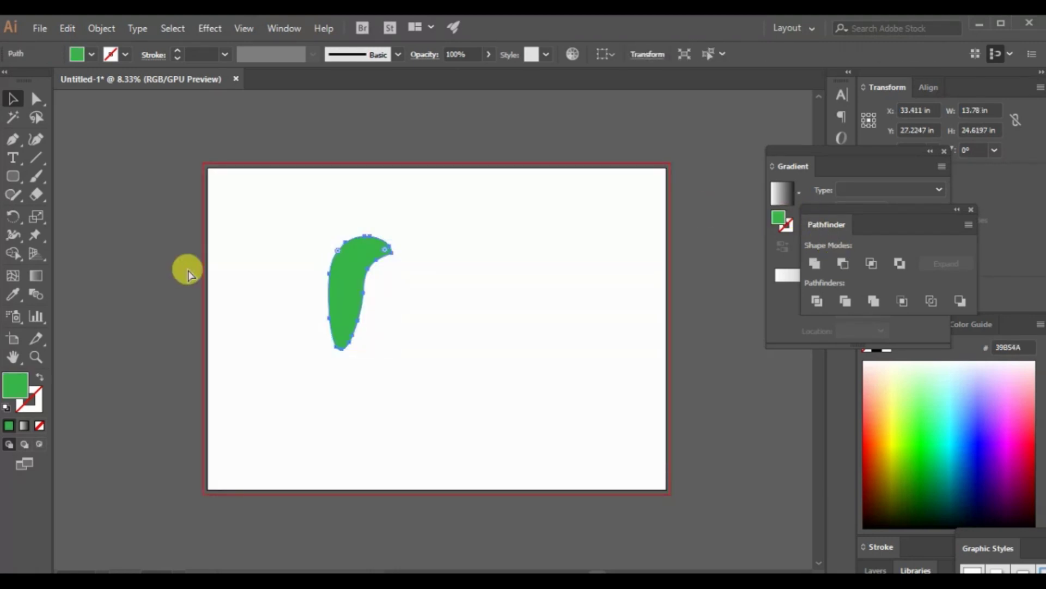
# Step: Ungroup the green background group that contains the left curved cut-out
pyautogui.rightClick(267, 335)
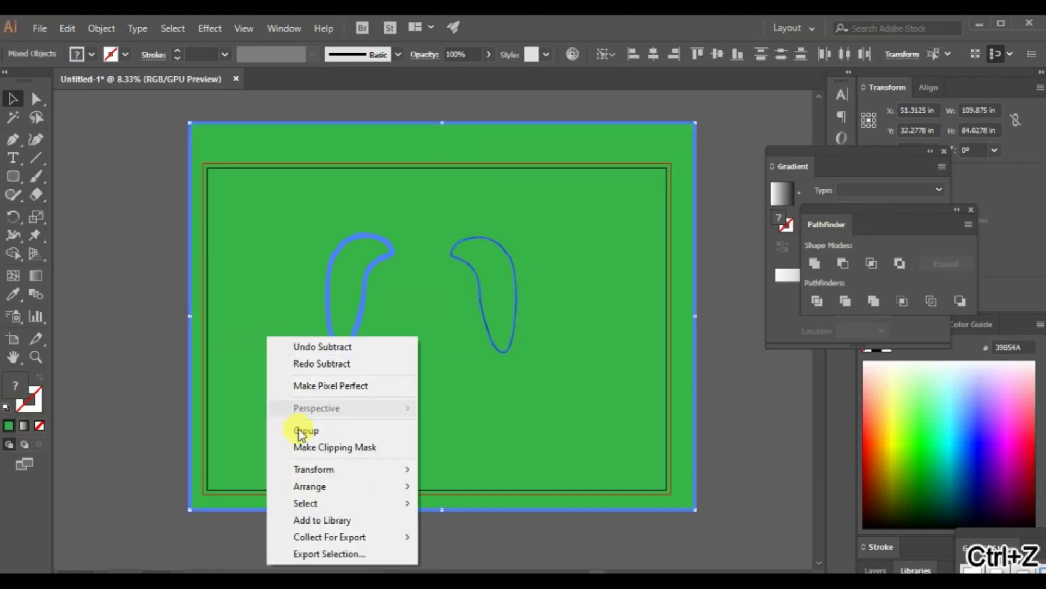
pyautogui.click(143, 365)
pyautogui.click(351, 273)
pyautogui.rightClick(352, 275)
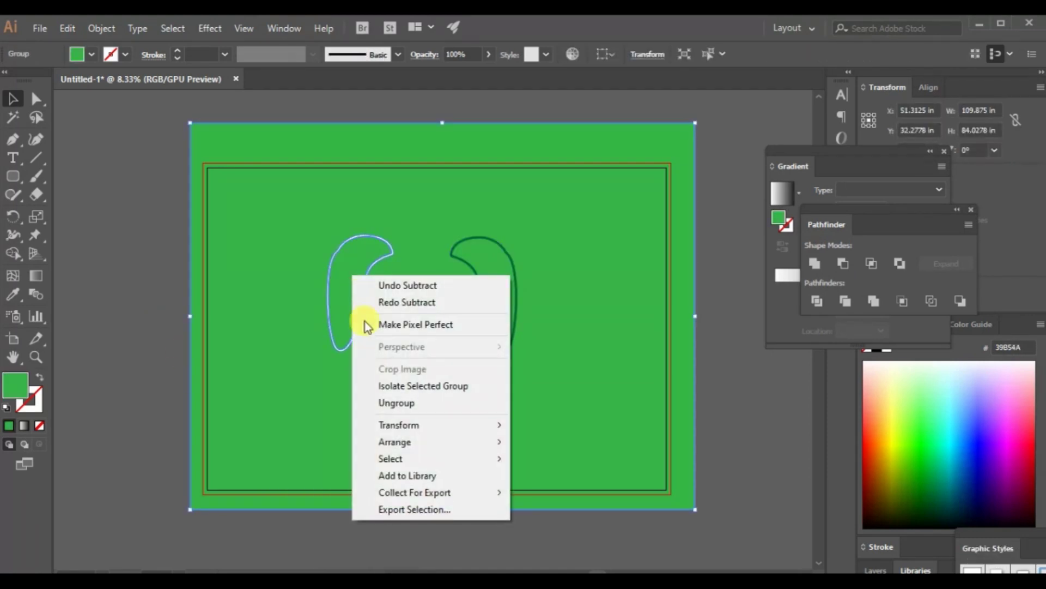
pyautogui.click(400, 404)
pyautogui.click(117, 325)
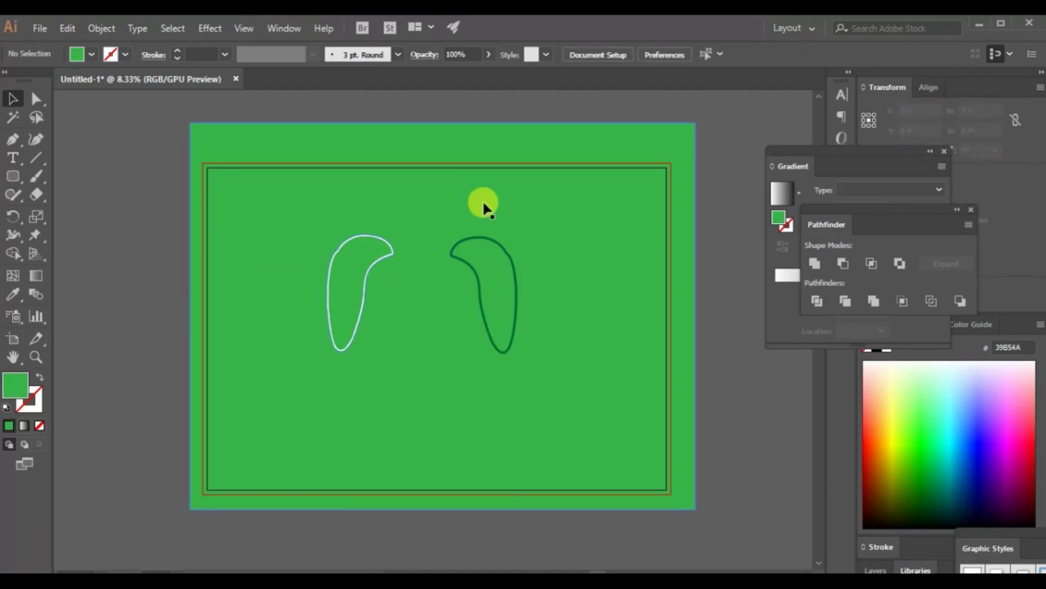
# Step: Subtract the right curved outline from the ungrouped green background with Minus Front
pyautogui.click(497, 249)
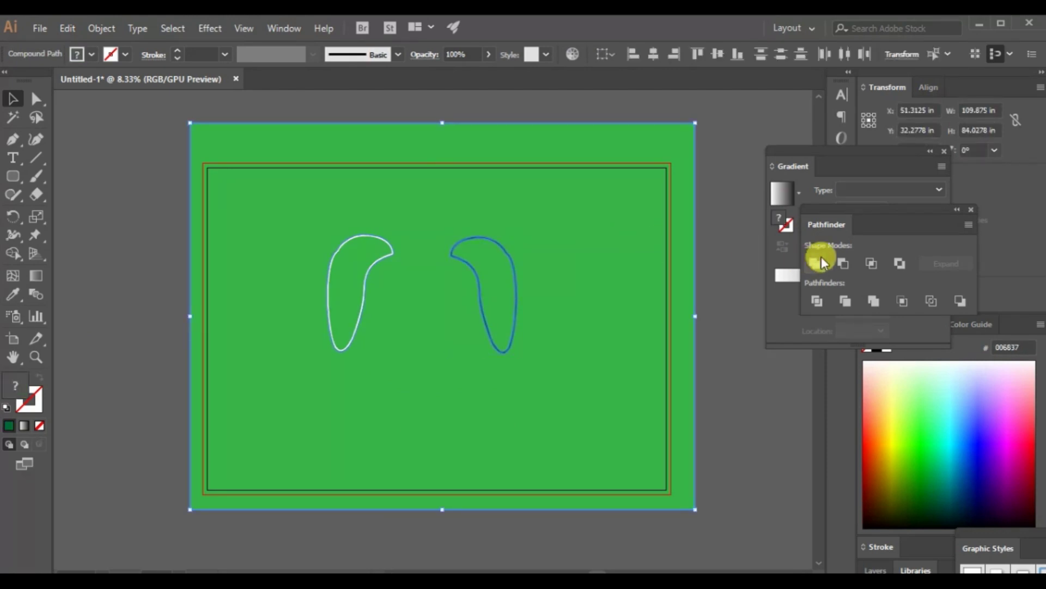
pyautogui.click(844, 262)
pyautogui.click(173, 267)
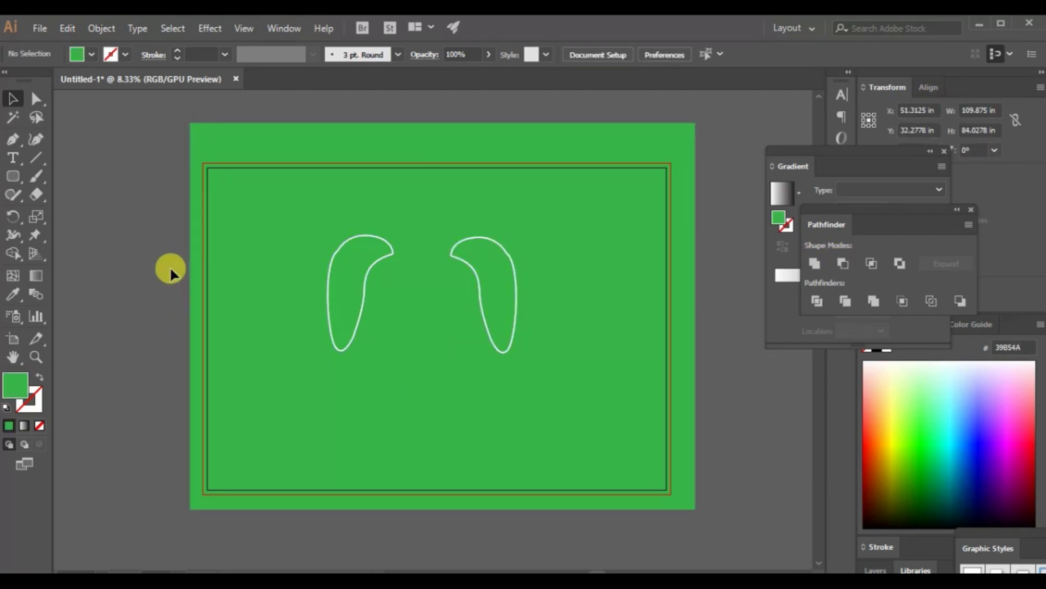
# Step: Ungroup the subtracted green group made of the background and the curved pieces
pyautogui.click(418, 329)
pyautogui.press('Delete')
pyautogui.hotkey('ctrl', 'z')
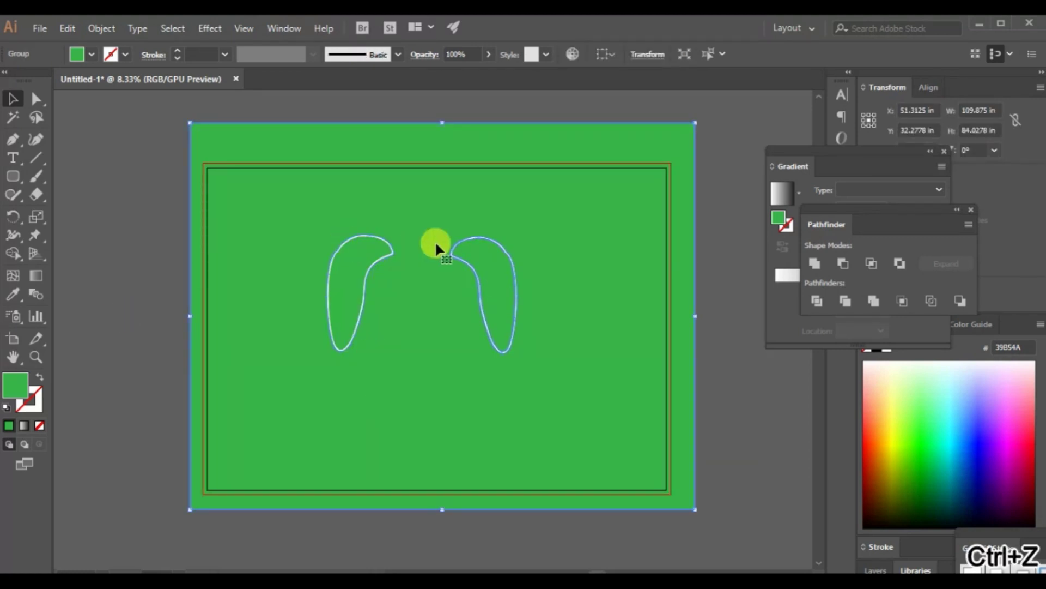
pyautogui.rightClick(493, 269)
pyautogui.click(544, 398)
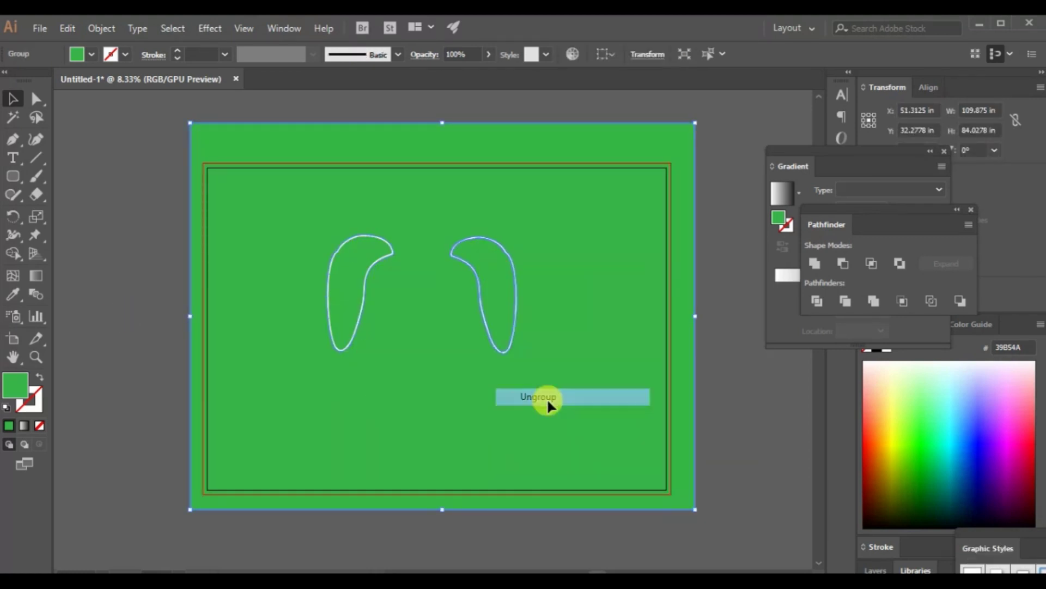
# Step: Delete the large green background compound path, keeping the two green curved shapes
pyautogui.click(214, 270)
pyautogui.press('Delete')
pyautogui.hotkey('ctrl', 'z')
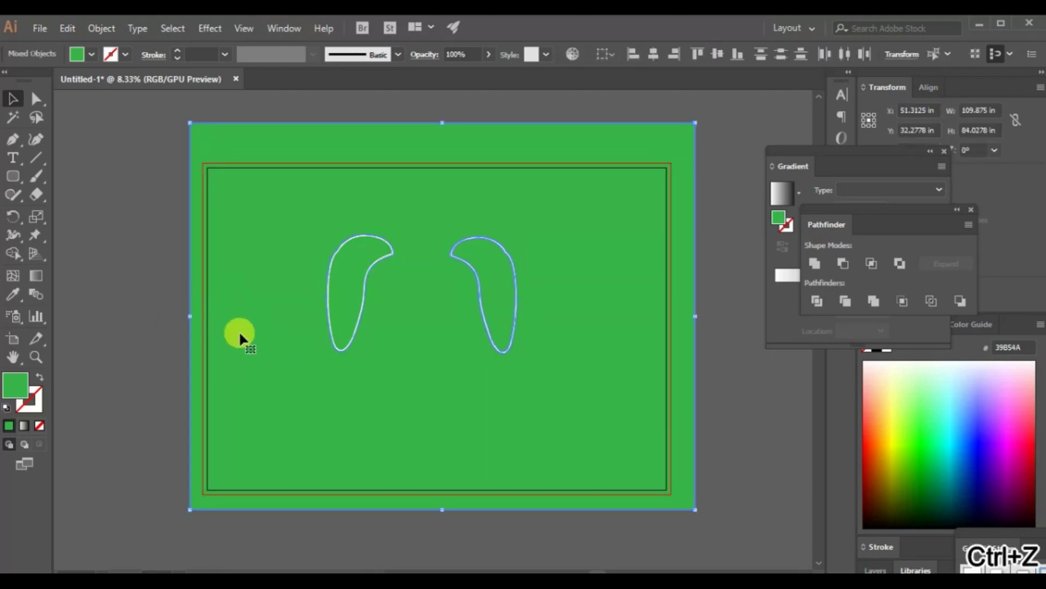
pyautogui.rightClick(508, 270)
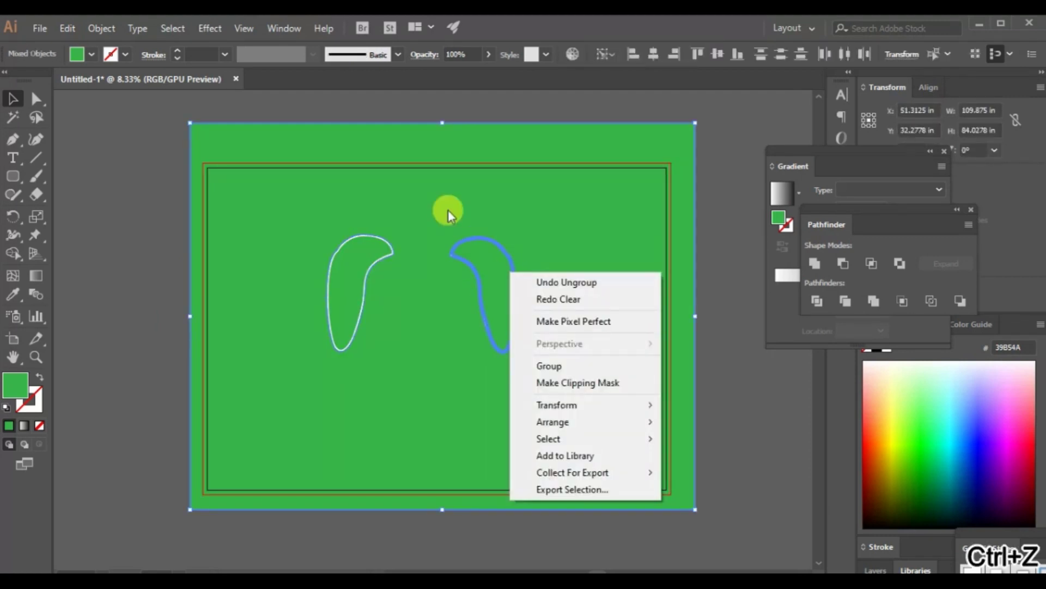
pyautogui.press('Escape')
pyautogui.click(153, 230)
pyautogui.click(298, 221)
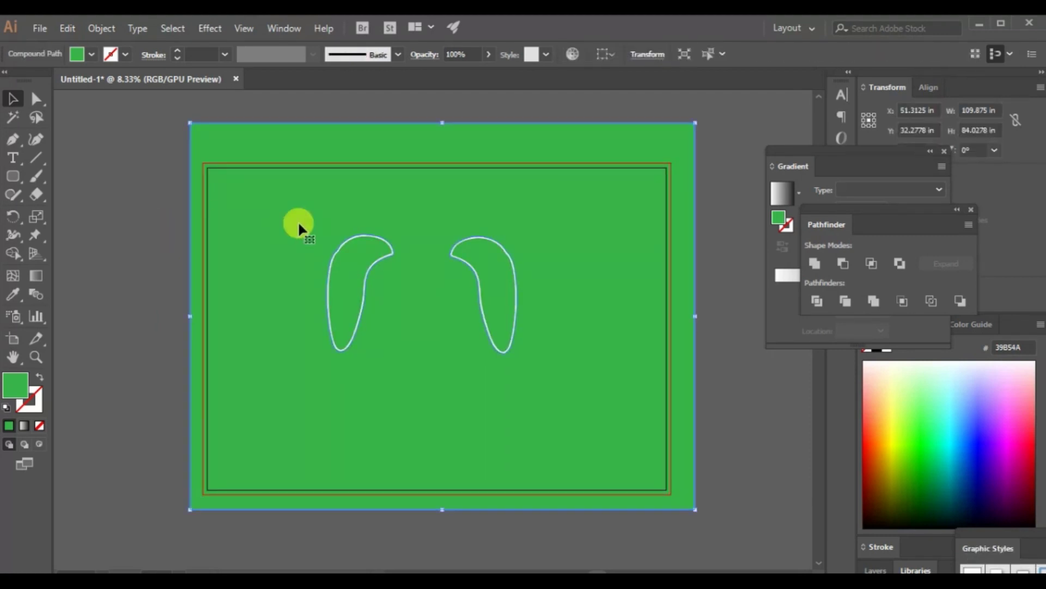
pyautogui.press('Delete')
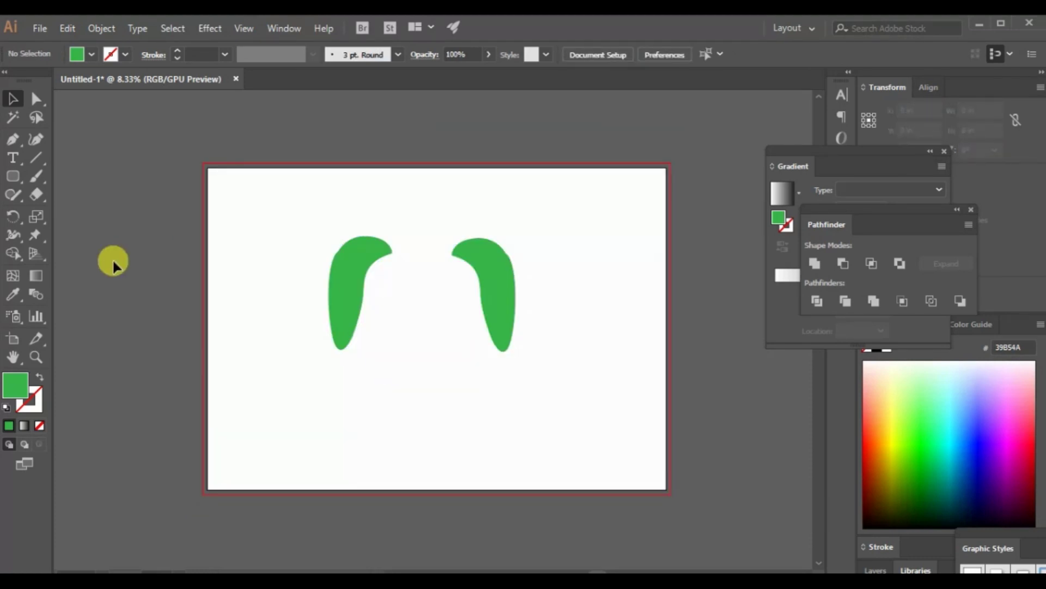
# Step: Draw a green rectangle about 18.6 × 26.6 in and place it between the two curved shapes
pyautogui.click(18, 178)
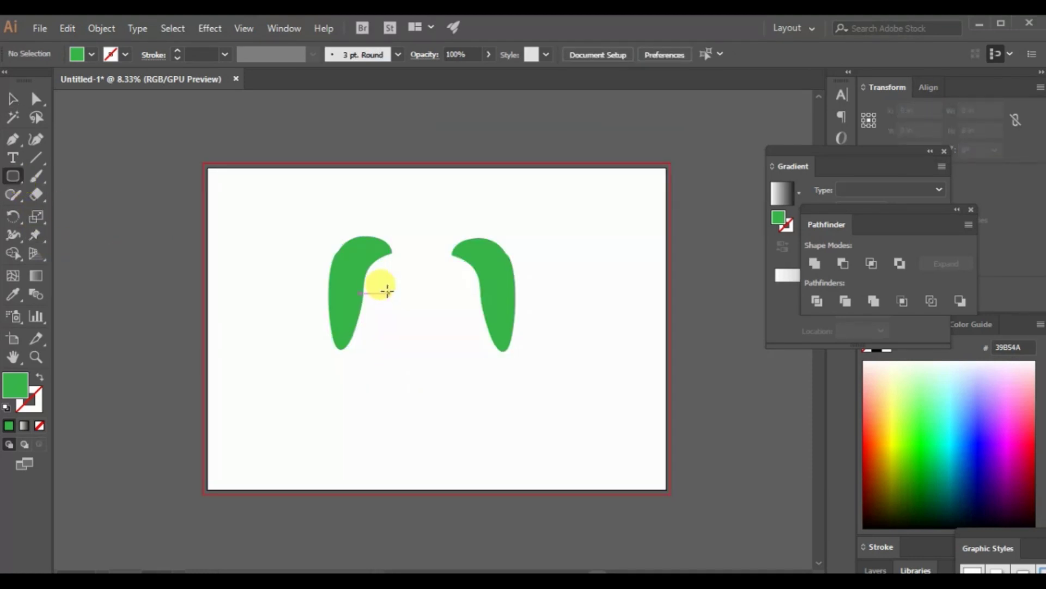
pyautogui.moveTo(385, 293); pyautogui.dragTo(471, 414)
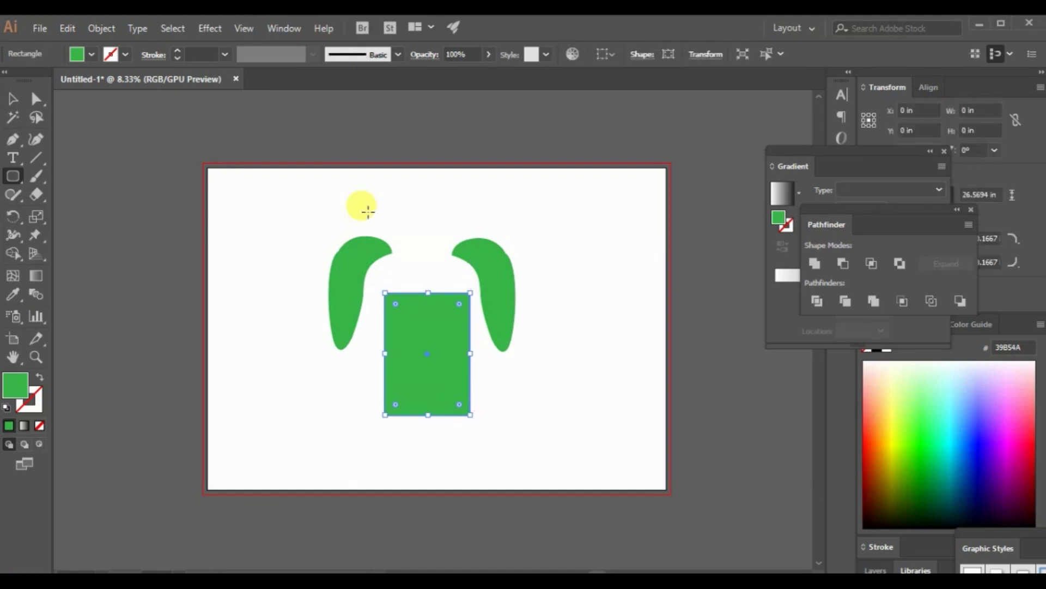
pyautogui.click(11, 97)
pyautogui.moveTo(396, 346); pyautogui.dragTo(391, 322)
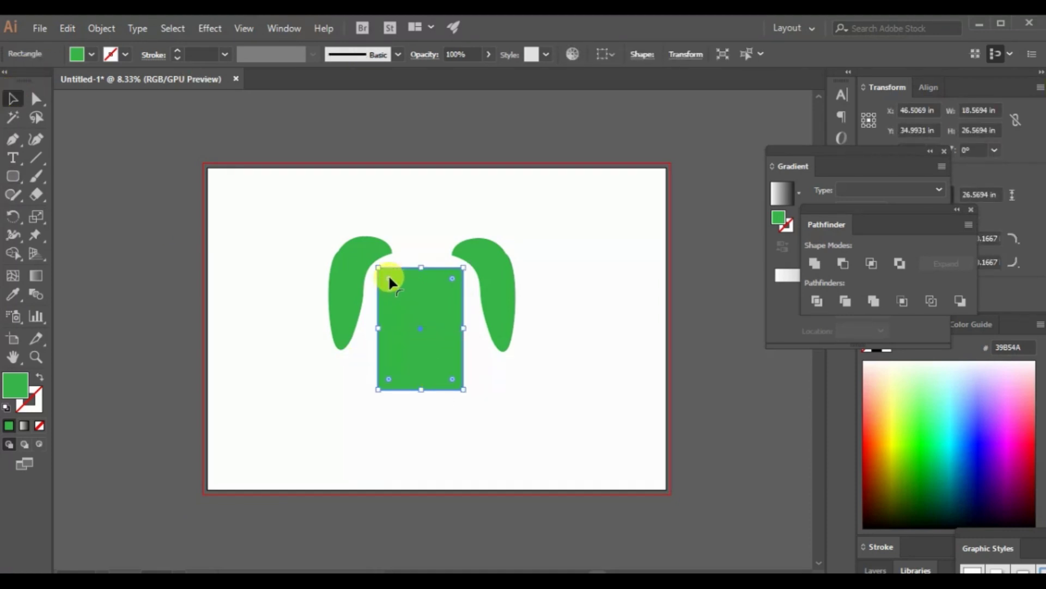
# Step: Round the rectangle's corners, the bottom pair more strongly, and widen it slightly on both sides
pyautogui.moveTo(388, 273); pyautogui.dragTo(403, 290)
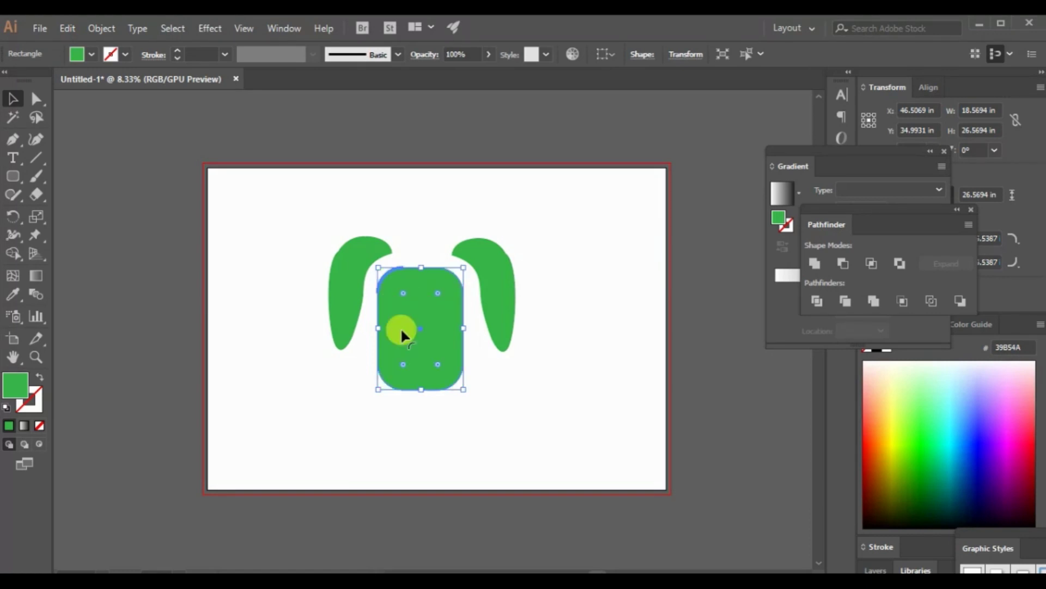
pyautogui.moveTo(412, 349); pyautogui.dragTo(470, 328)
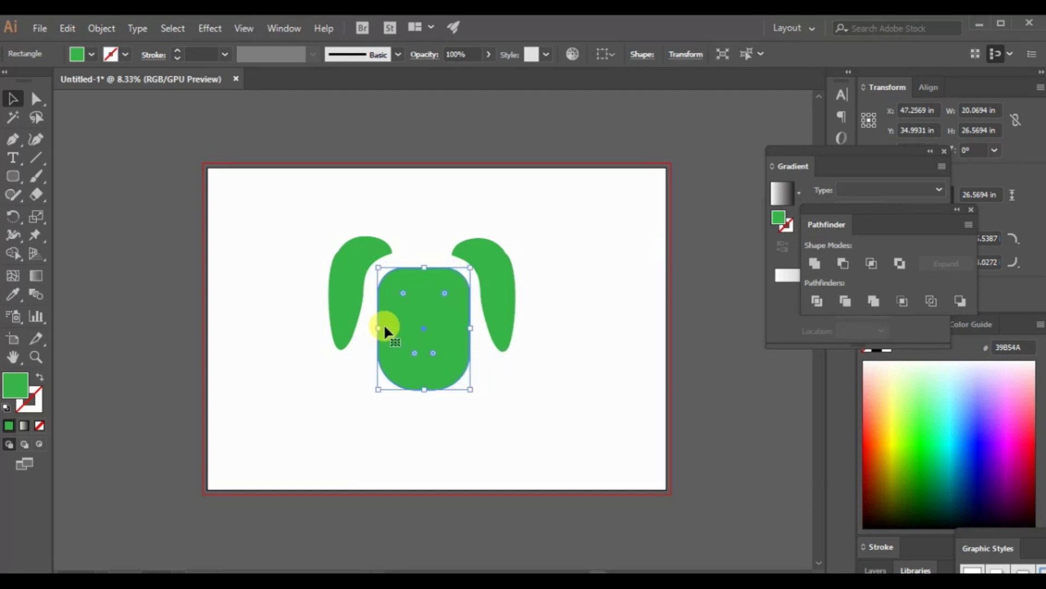
pyautogui.moveTo(379, 328); pyautogui.dragTo(371, 328)
# Step: Shift both curved shapes slightly down so they hug the rounded rectangle's upper corners at matching height
pyautogui.moveTo(348, 260); pyautogui.dragTo(347, 267)
pyautogui.moveTo(499, 260); pyautogui.dragTo(498, 265)
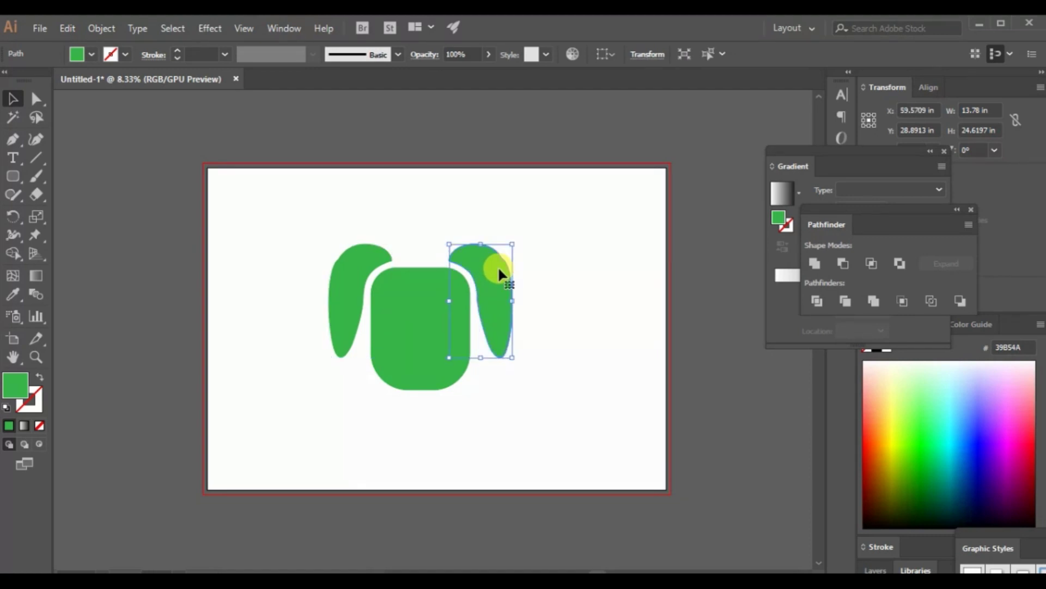
pyautogui.click(185, 305)
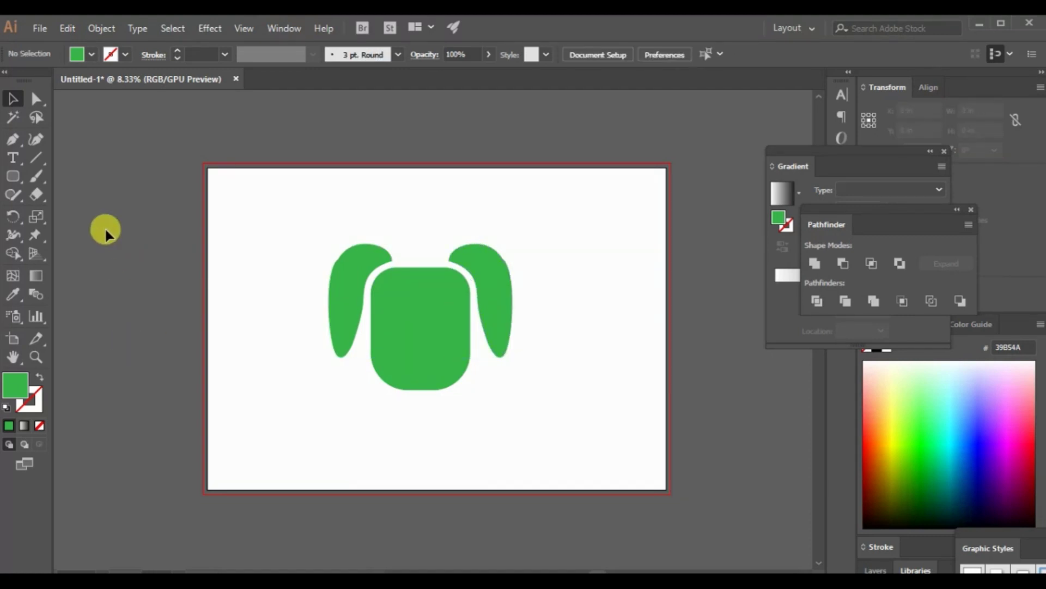
pyautogui.click(365, 262)
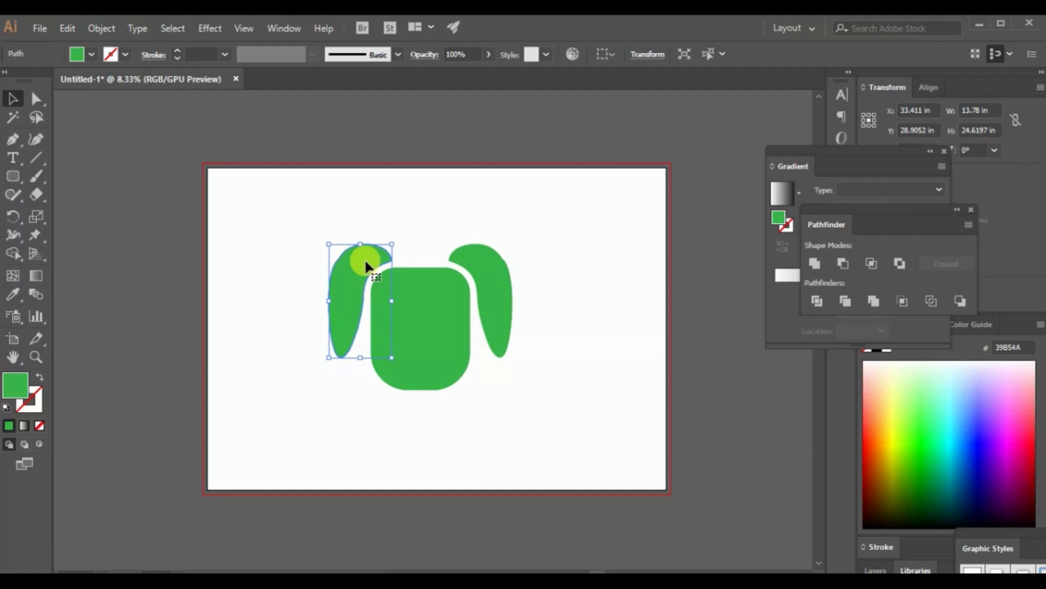
pyautogui.moveTo(365, 261); pyautogui.dragTo(366, 262)
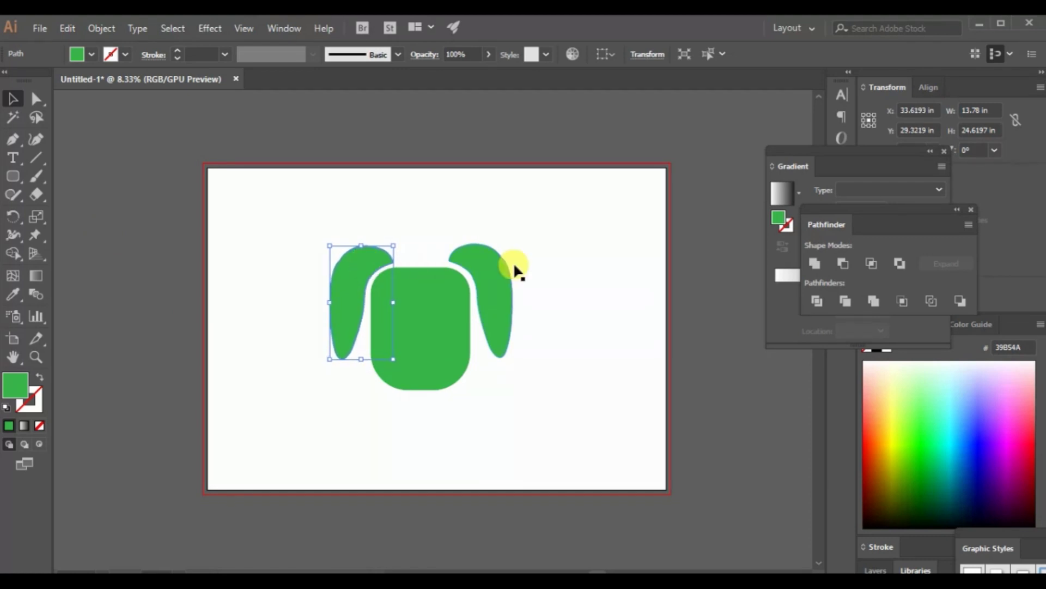
pyautogui.moveTo(467, 273); pyautogui.dragTo(465, 276)
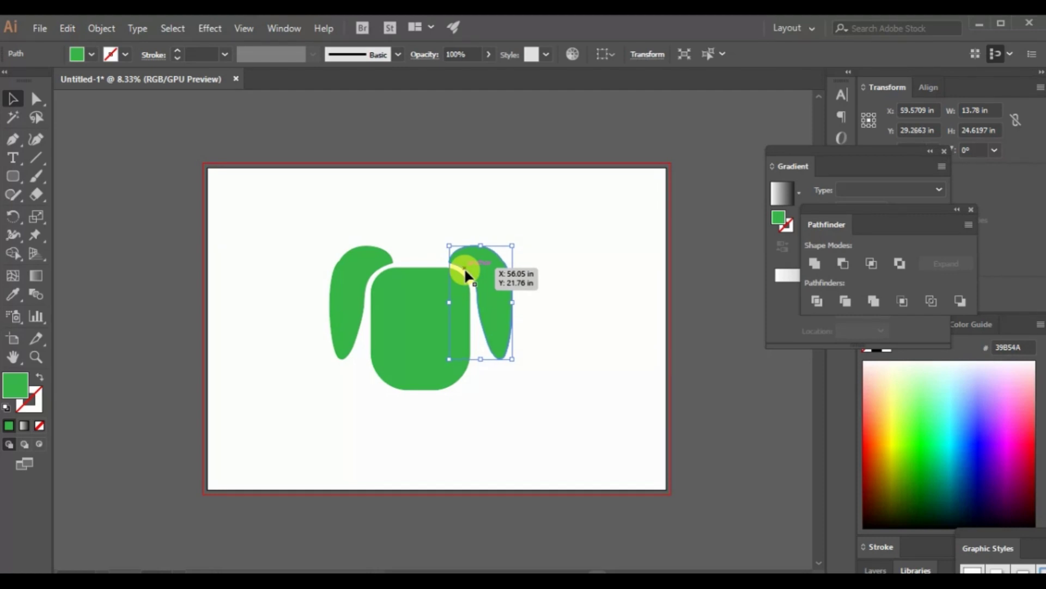
pyautogui.click(129, 276)
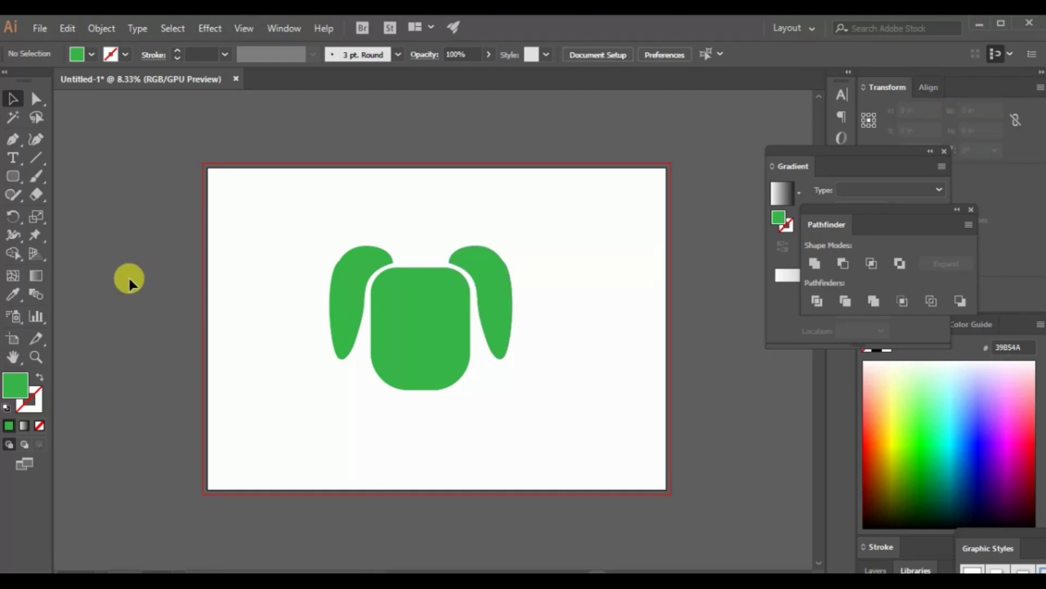
# Step: Draw a green ellipse about 20.8 × 23.2 in and move it into the artboard's upper-left area
pyautogui.click(15, 173)
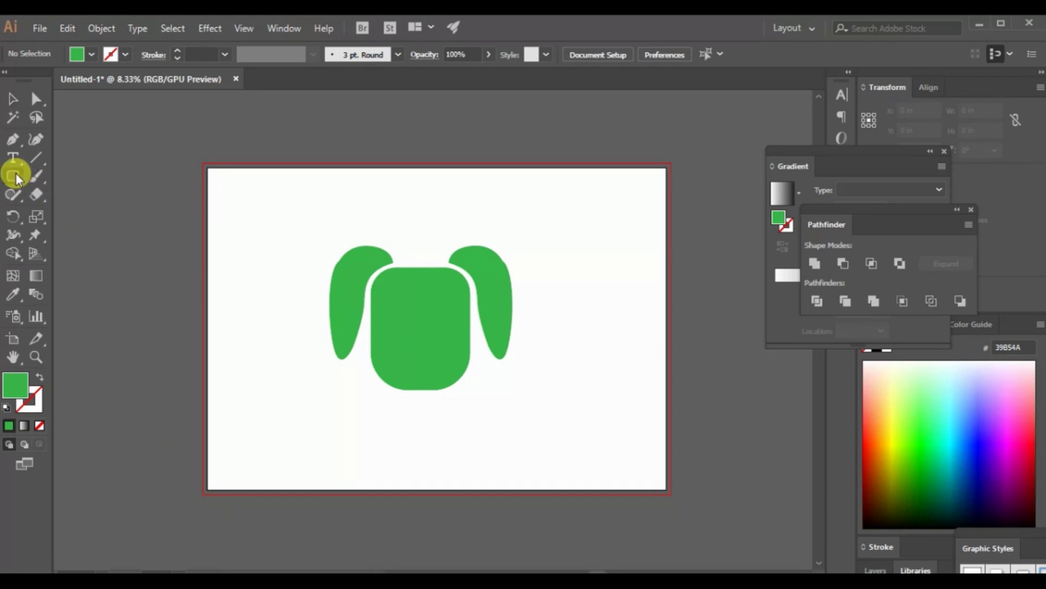
pyautogui.moveTo(22, 172); pyautogui.dragTo(73, 213)
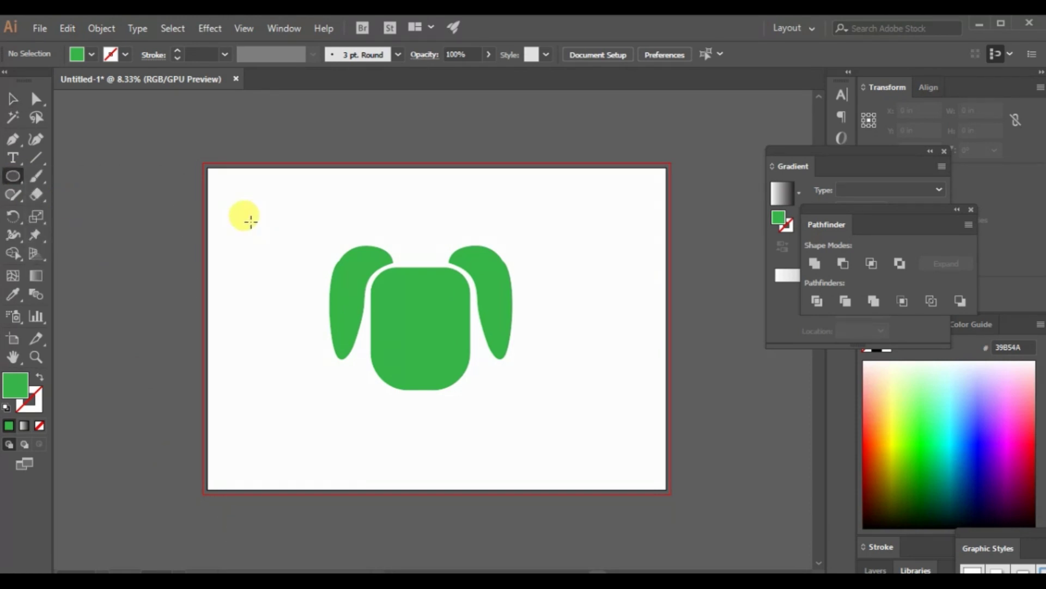
pyautogui.moveTo(251, 222); pyautogui.dragTo(347, 328)
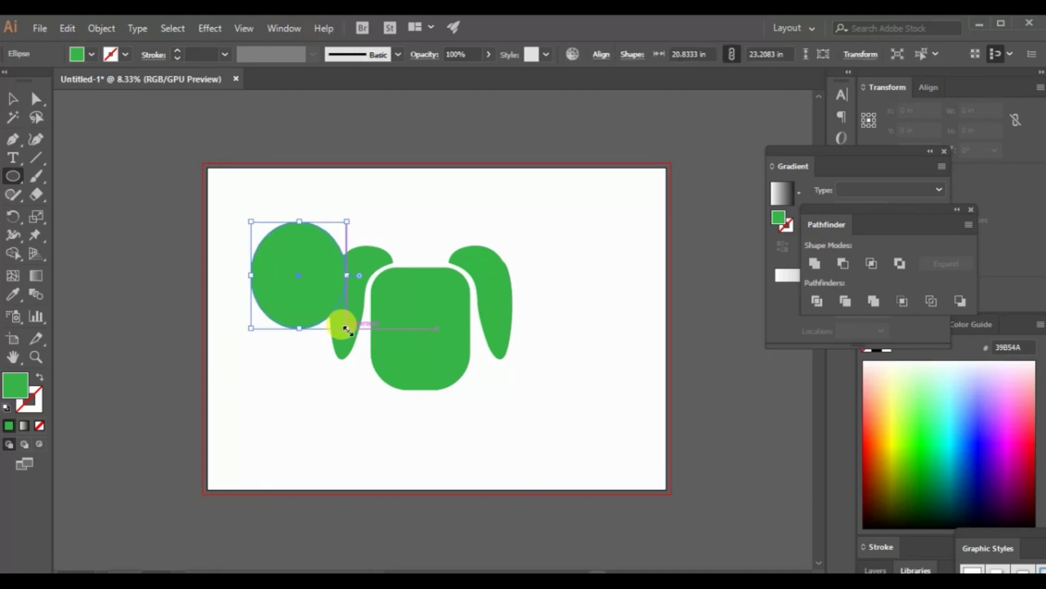
pyautogui.click(12, 99)
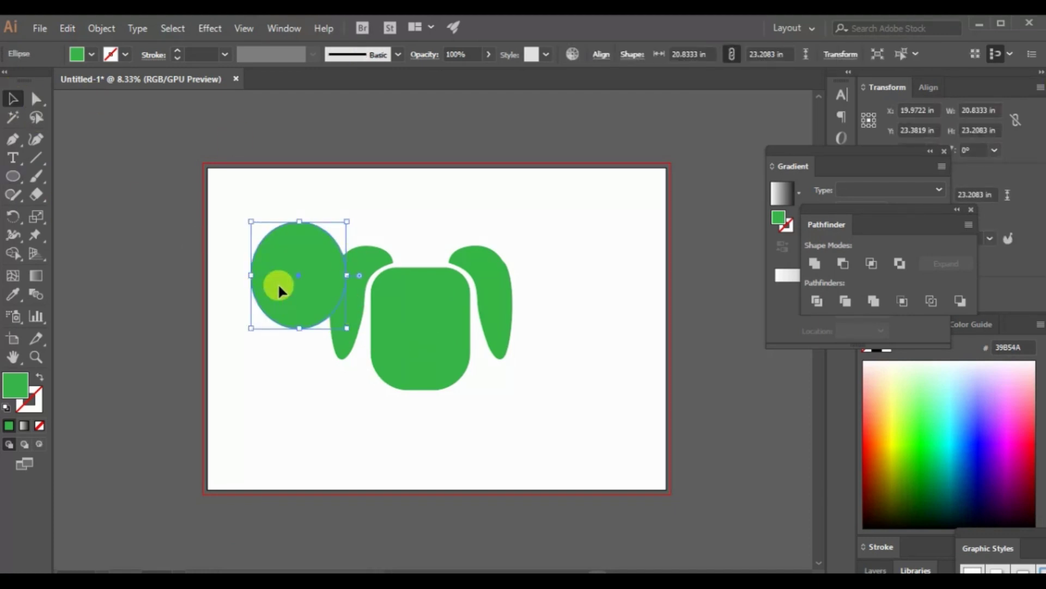
pyautogui.moveTo(278, 284); pyautogui.dragTo(240, 265)
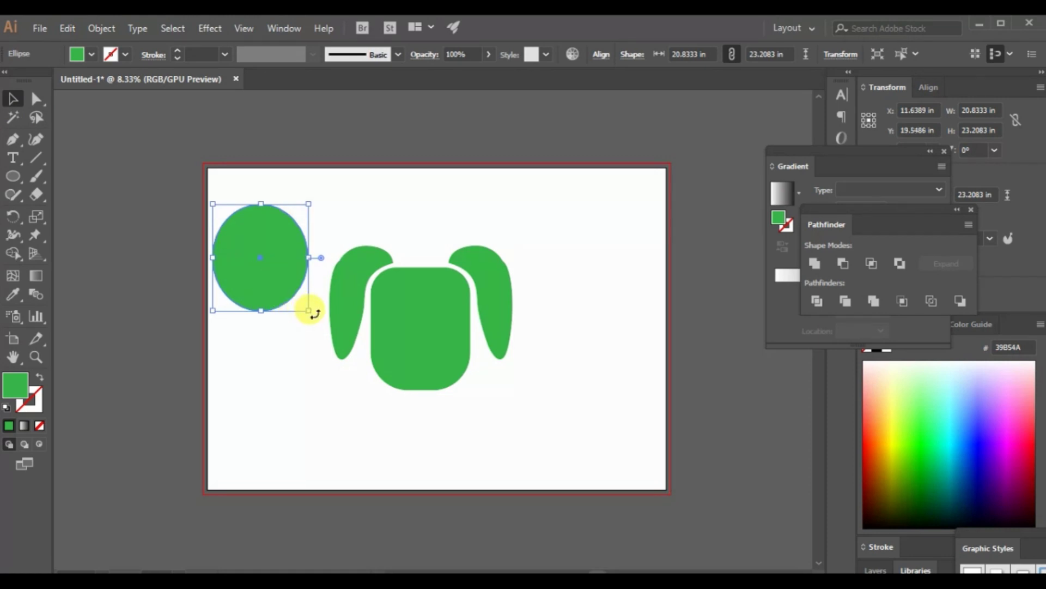
# Step: Rotate the ellipse clockwise and move it over the left curved shape, overlapping the rounded rectangle's upper-left corner
pyautogui.moveTo(309, 311); pyautogui.dragTo(288, 332)
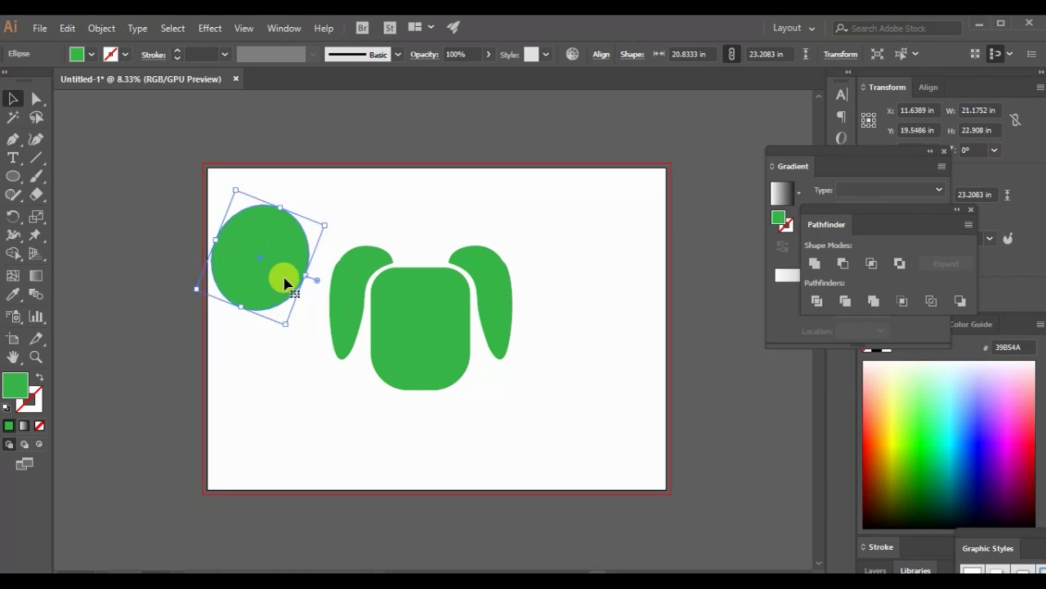
pyautogui.moveTo(282, 274); pyautogui.dragTo(379, 309)
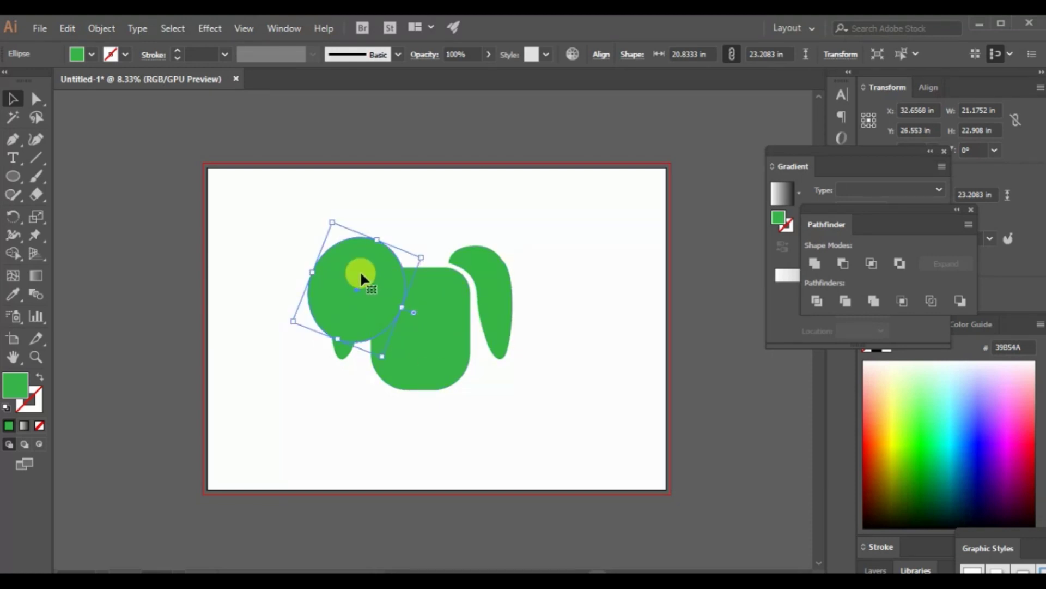
# Step: Intersect copies of the ellipse and rounded rectangle into a leaf-shaped piece and place it in the artboard's lower-left area
pyautogui.click(435, 345)
pyautogui.keyDown('shift'); pyautogui.click(363, 300); pyautogui.keyUp('shift')
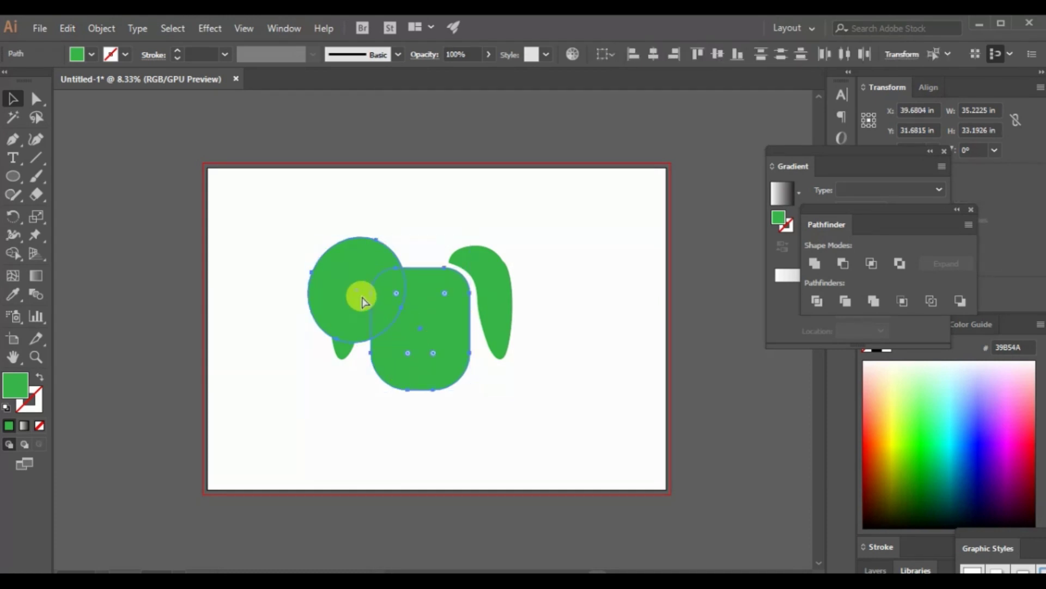
pyautogui.hotkey('ctrl', 'v')
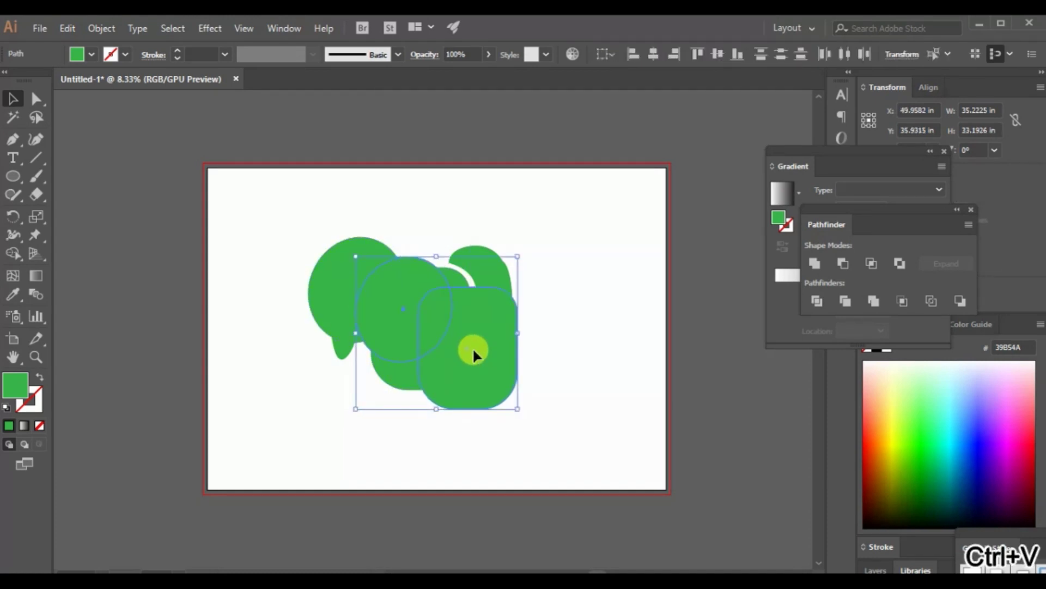
pyautogui.moveTo(473, 348); pyautogui.dragTo(243, 234)
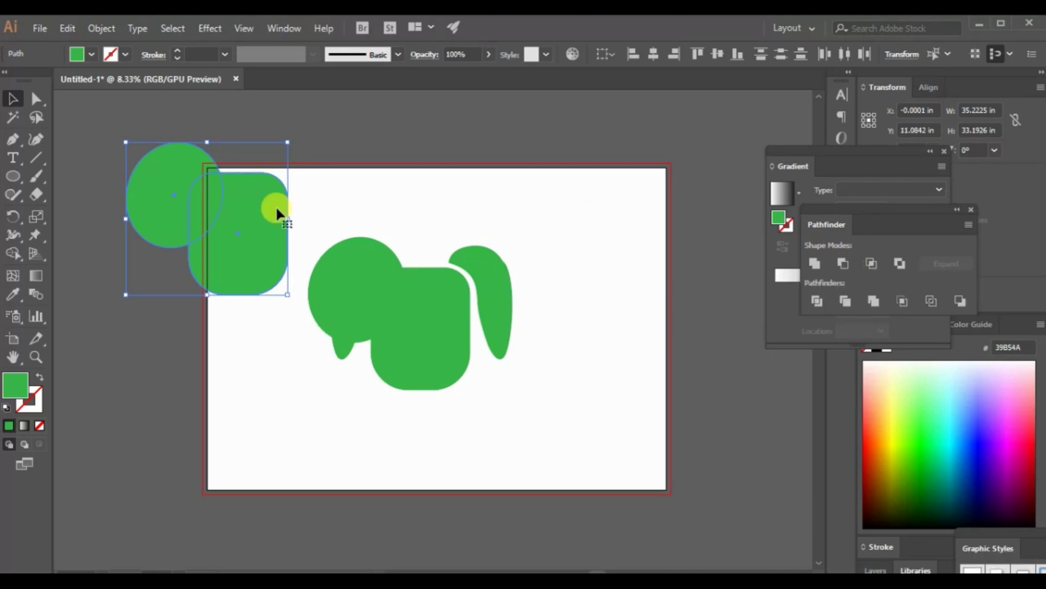
pyautogui.click(872, 264)
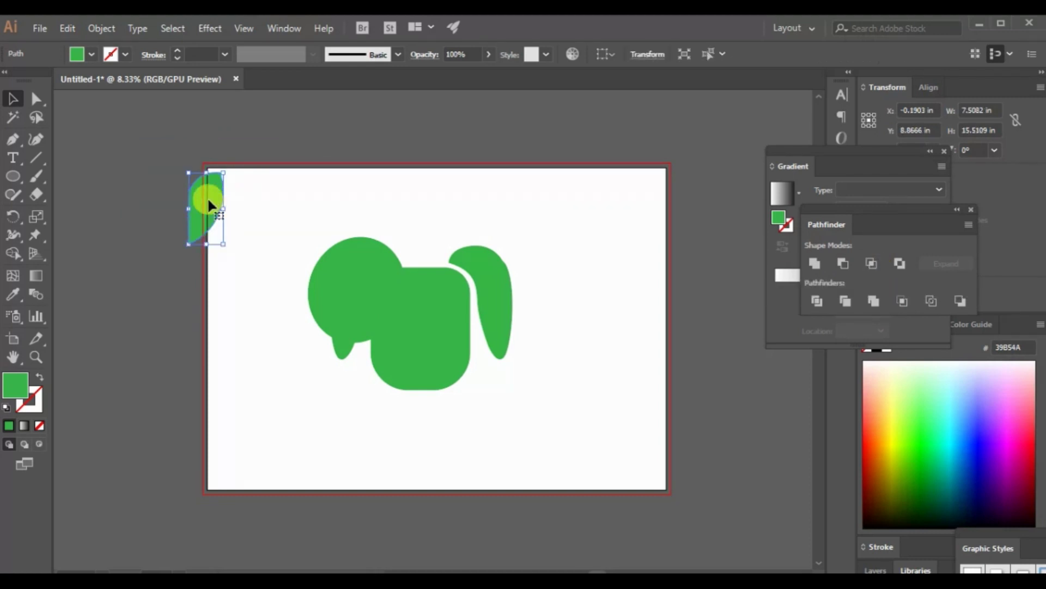
pyautogui.moveTo(209, 201); pyautogui.dragTo(298, 392)
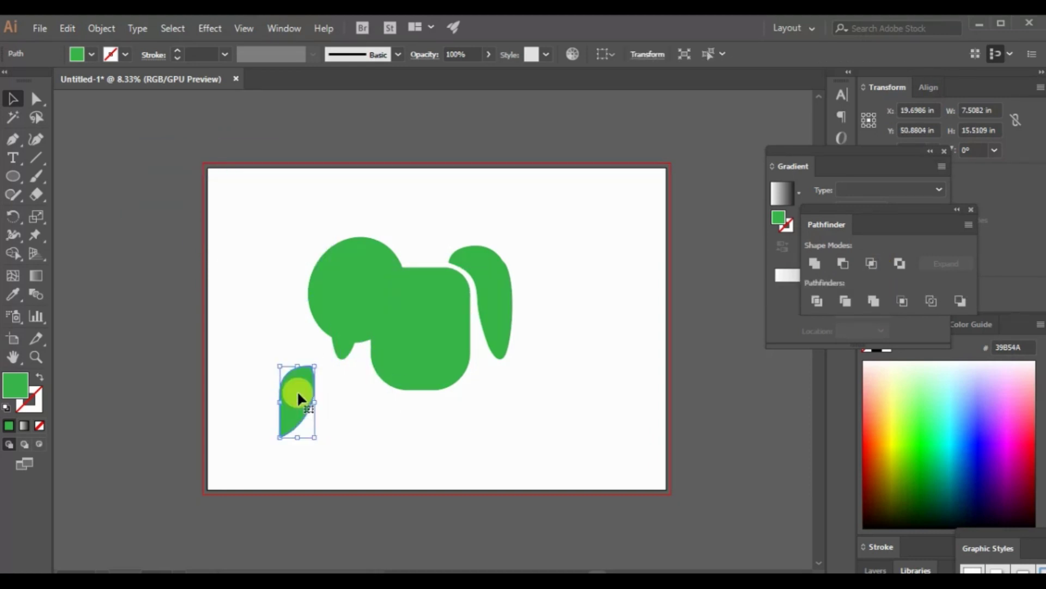
# Step: Delete the original ellipse covering the left curved shape
pyautogui.click(364, 286)
pyautogui.press('Delete')
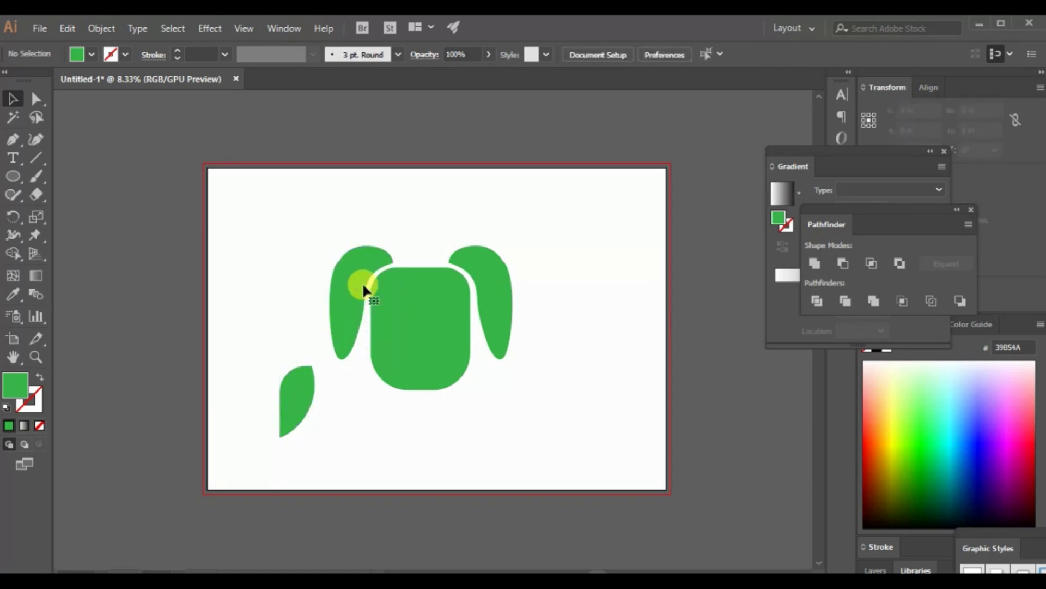
# Step: Move the leaf-shaped piece onto the rounded rectangle's upper-left corner and fill it with dark green 006837
pyautogui.moveTo(291, 400); pyautogui.dragTo(385, 301)
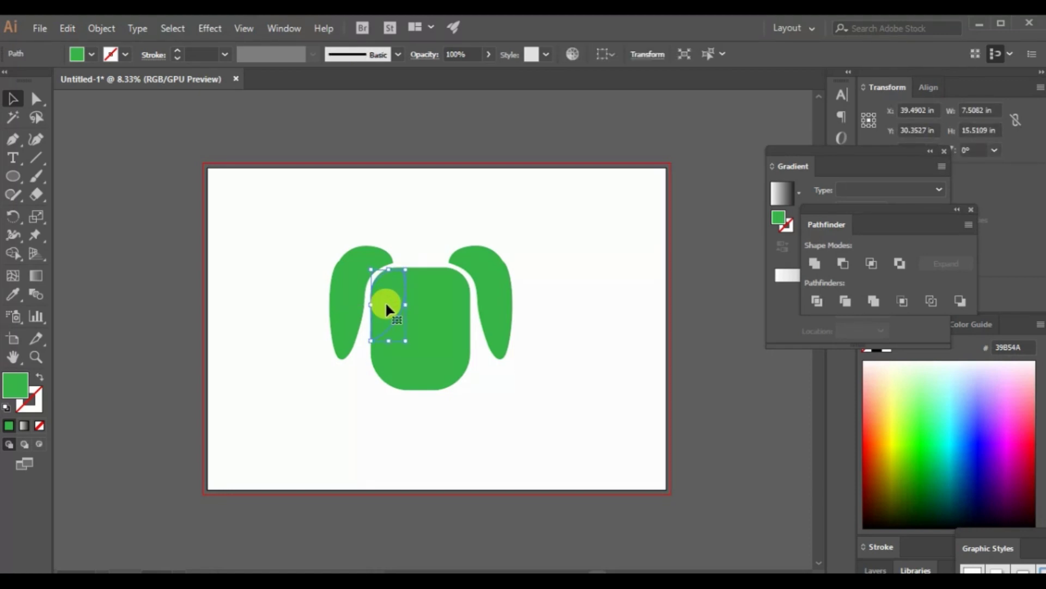
pyautogui.click(606, 378)
pyautogui.click(91, 54)
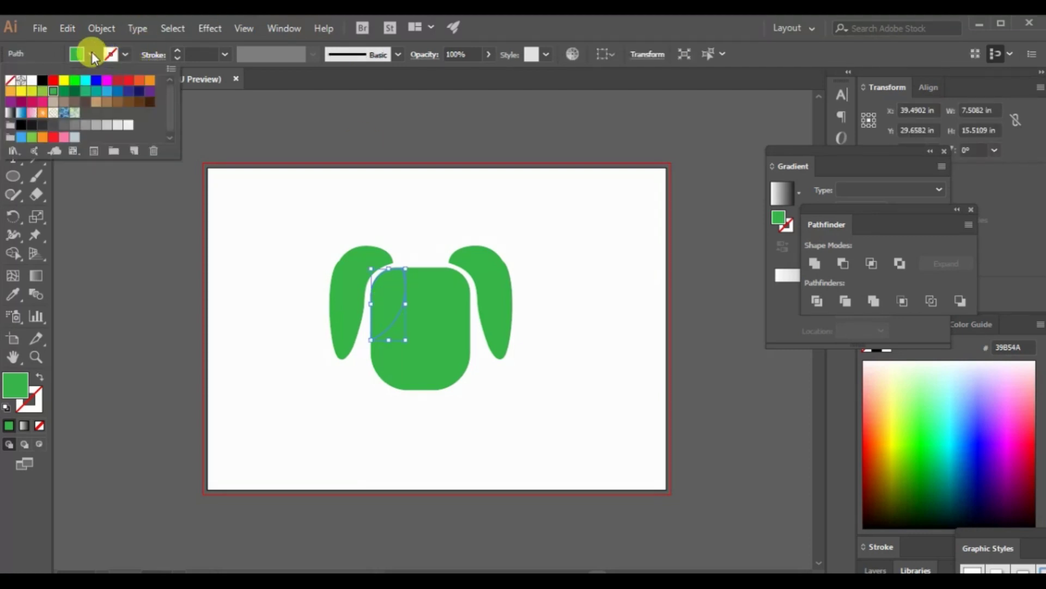
pyautogui.click(74, 91)
# Step: Fill both the left and right curved side shapes with dark green 006837
pyautogui.click(350, 285)
pyautogui.doubleClick(352, 282)
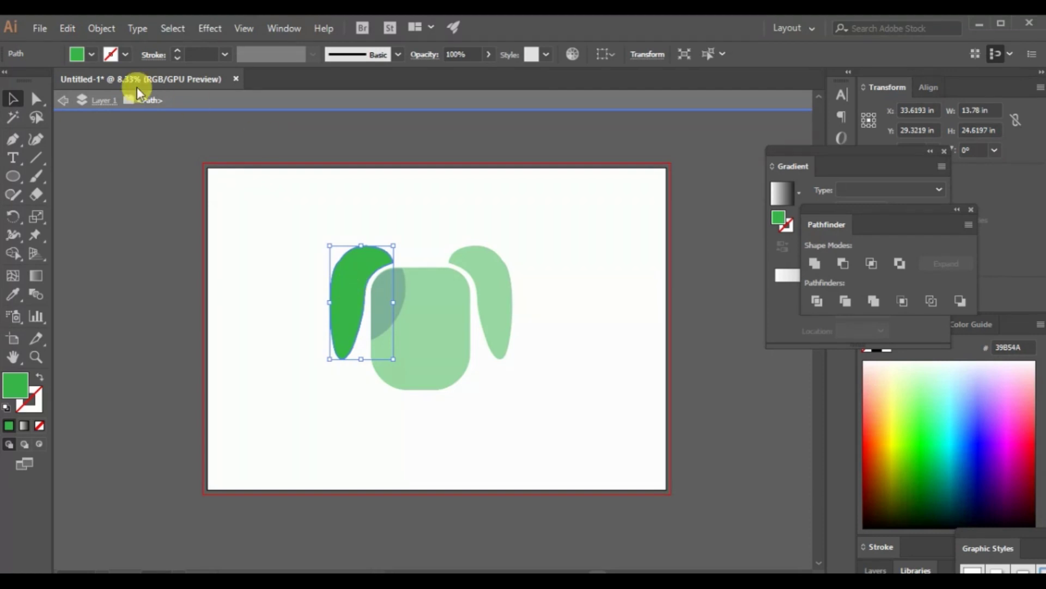
pyautogui.click(92, 54)
pyautogui.click(74, 91)
pyautogui.doubleClick(273, 316)
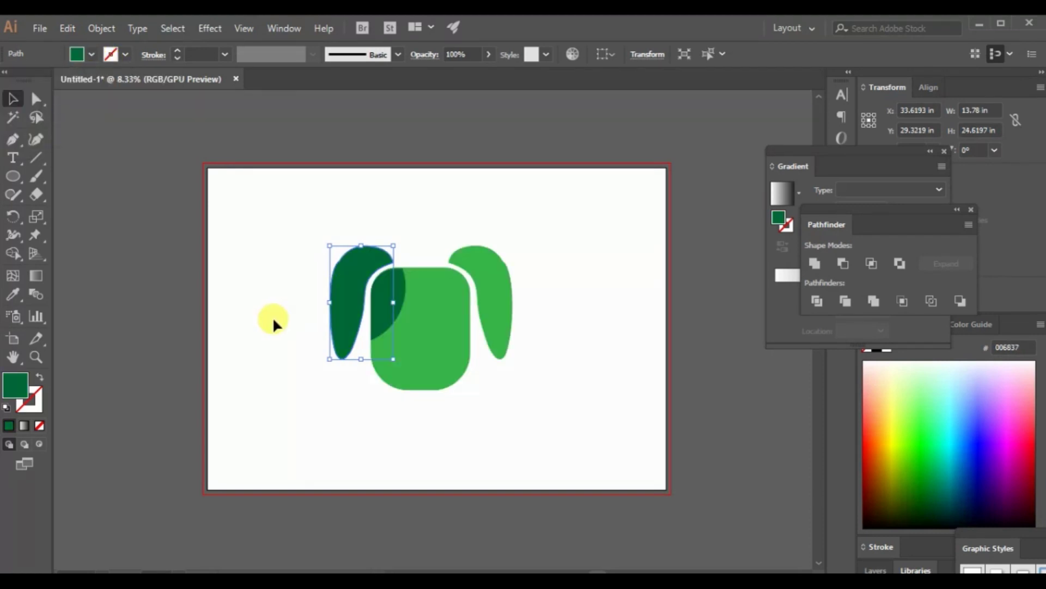
pyautogui.click(293, 322)
pyautogui.click(490, 297)
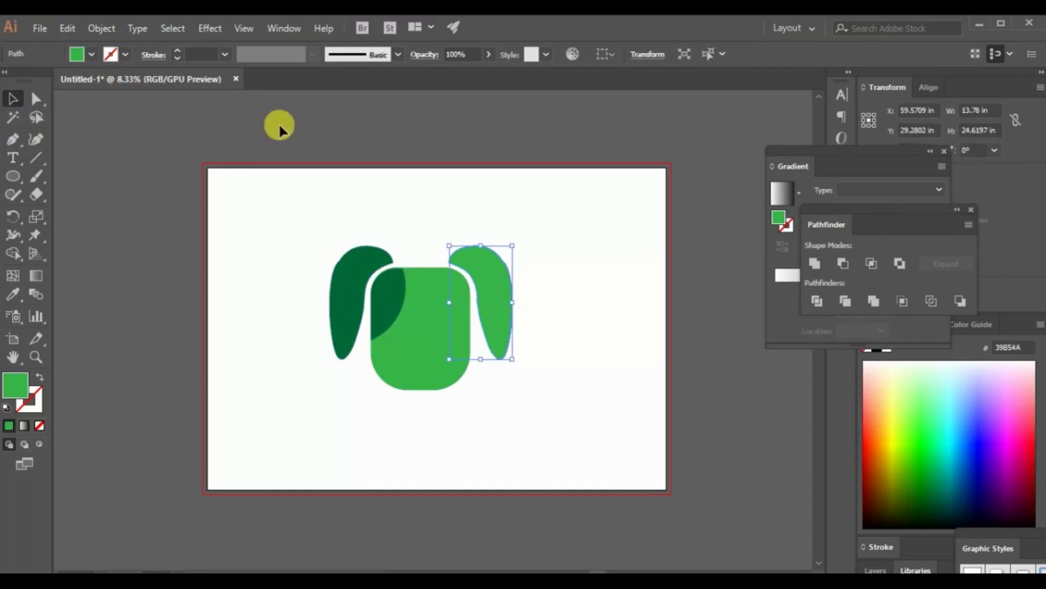
pyautogui.click(91, 54)
pyautogui.click(75, 91)
pyautogui.click(329, 404)
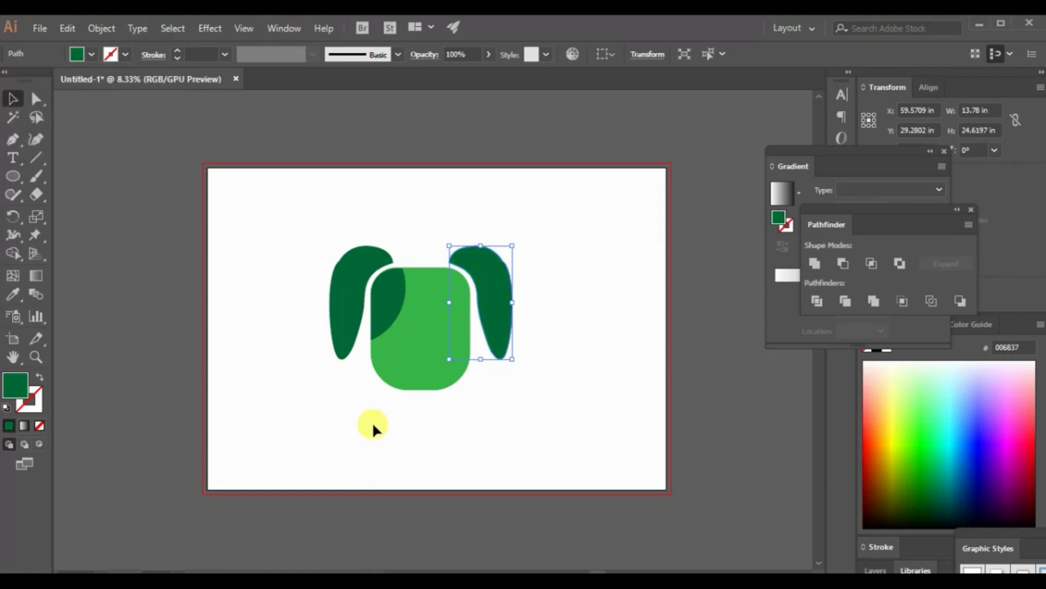
# Step: Paste a copy of the dark green leaf-shaped piece and reflect it left to right
pyautogui.click(390, 299)
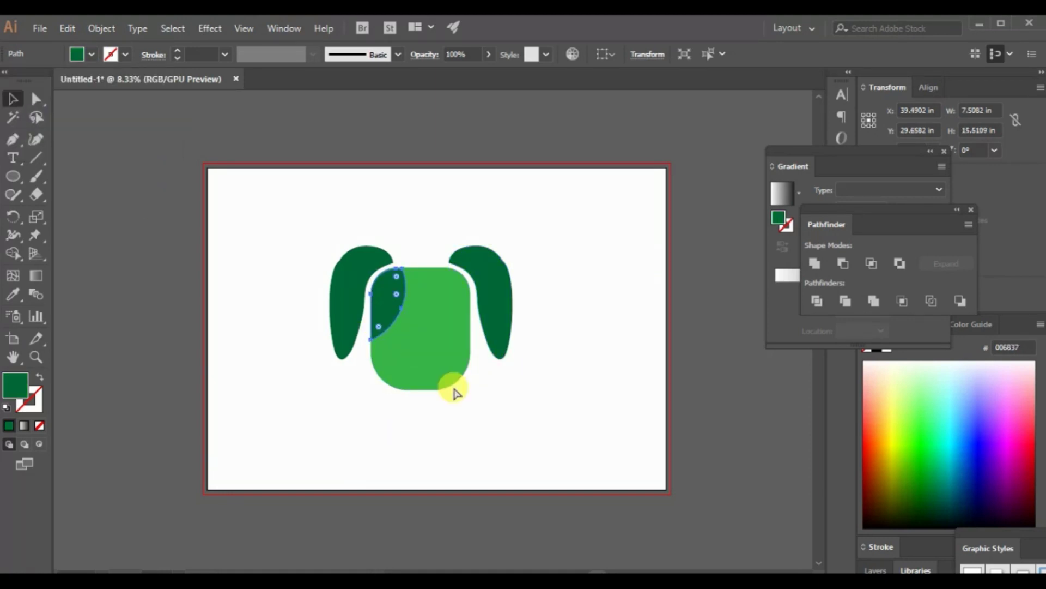
pyautogui.hotkey('ctrl', 'c')
pyautogui.hotkey('ctrl', 'v')
pyautogui.rightClick(435, 333)
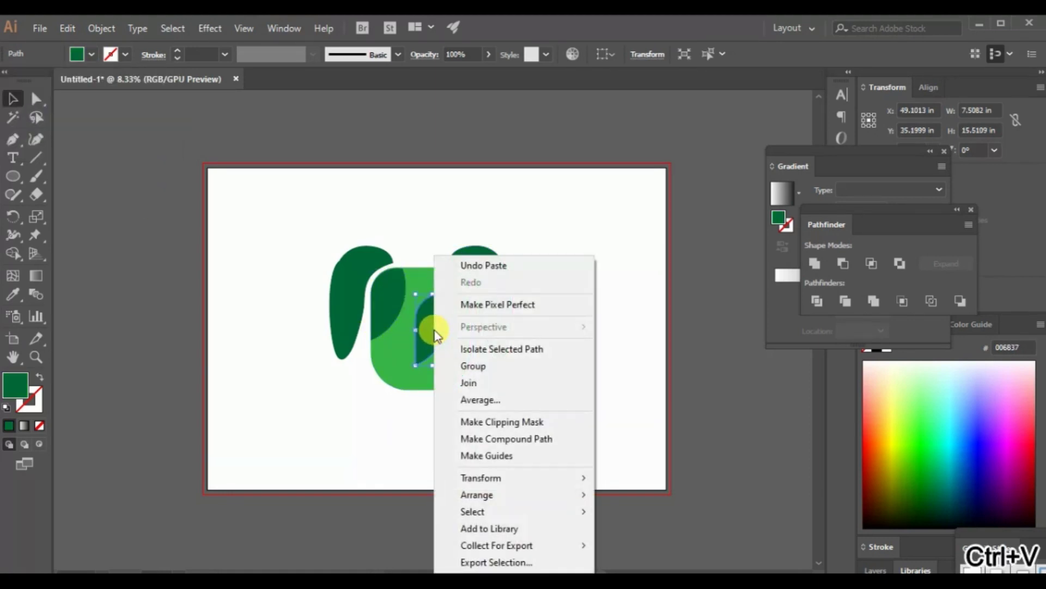
pyautogui.moveTo(544, 485)
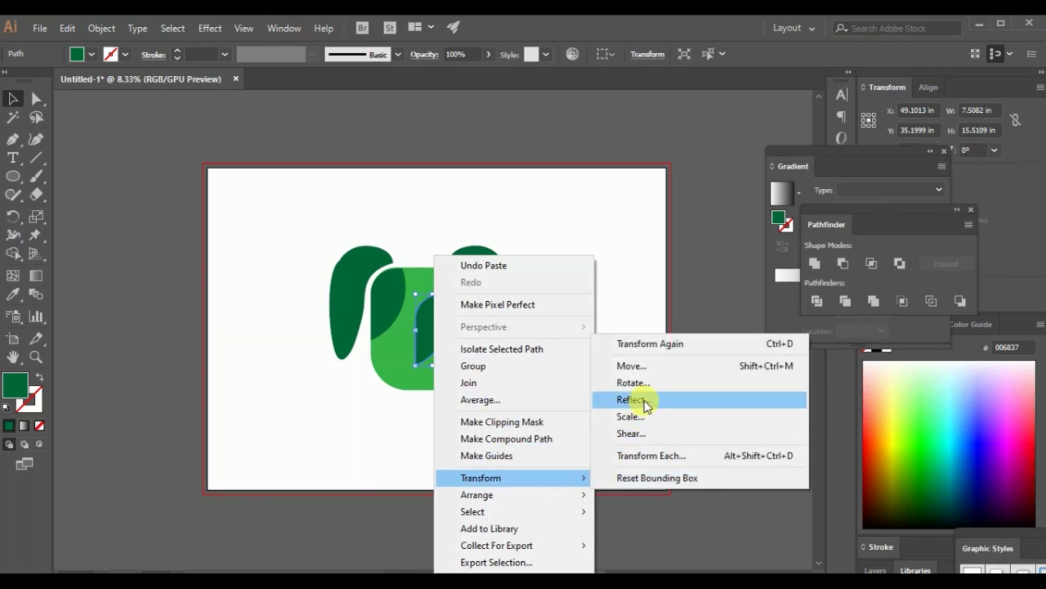
pyautogui.click(630, 399)
# Step: Position the mirrored leaf-shaped piece flush with the rounded rectangle's upper-right corner
pyautogui.moveTo(438, 297); pyautogui.dragTo(450, 279)
pyautogui.press('Up')
pyautogui.press('Up')
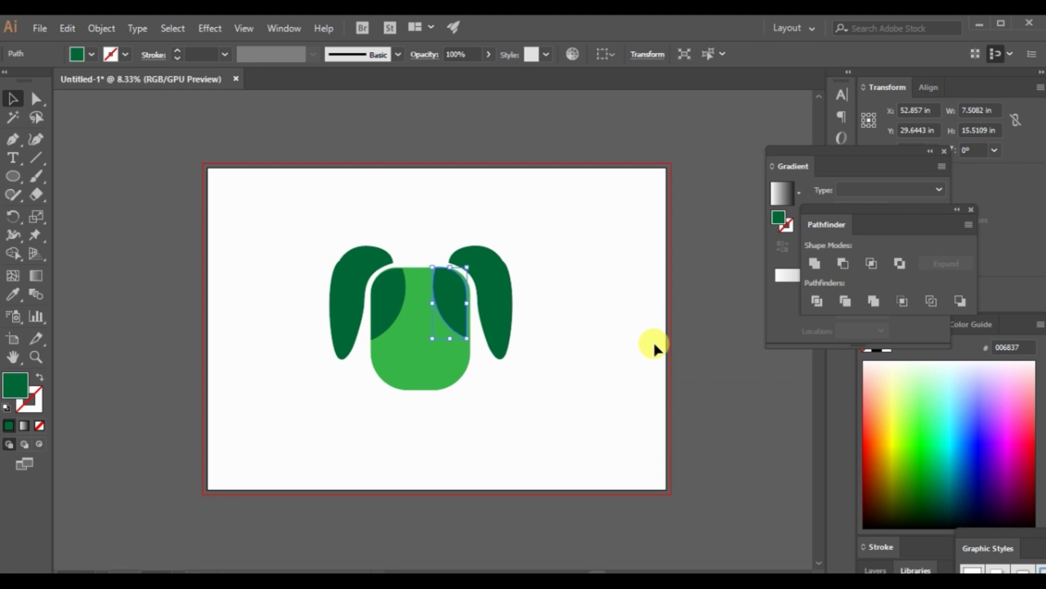
pyautogui.press('Right')
pyautogui.press('Right')
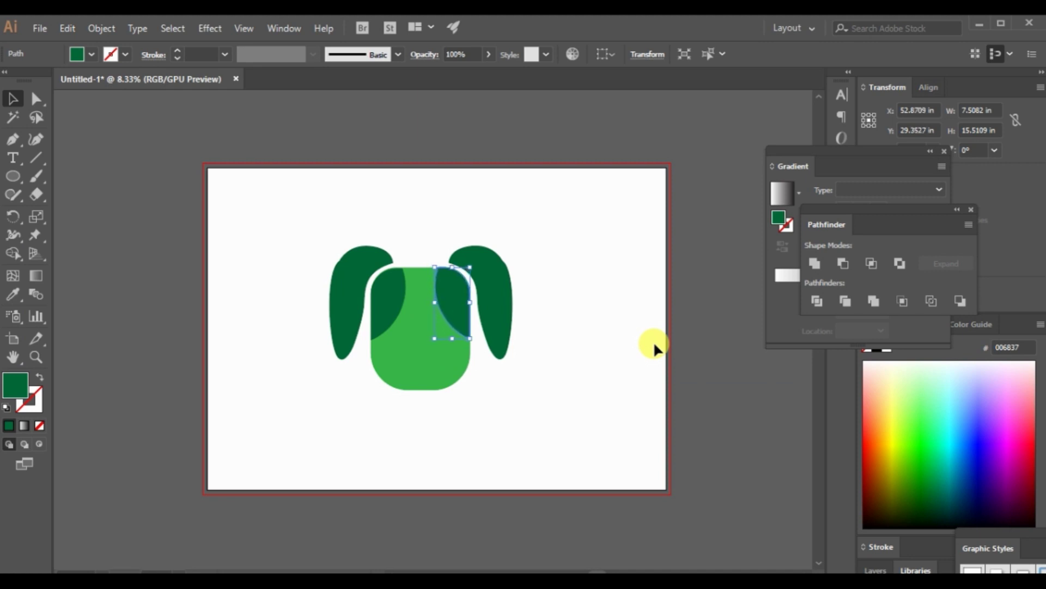
pyautogui.click(723, 388)
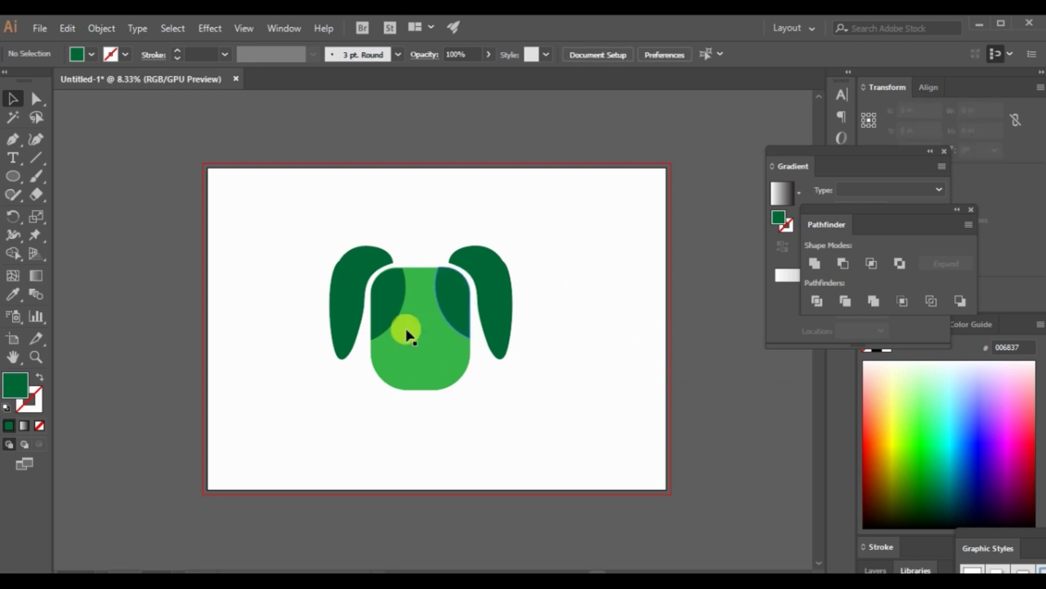
pyautogui.click(458, 309)
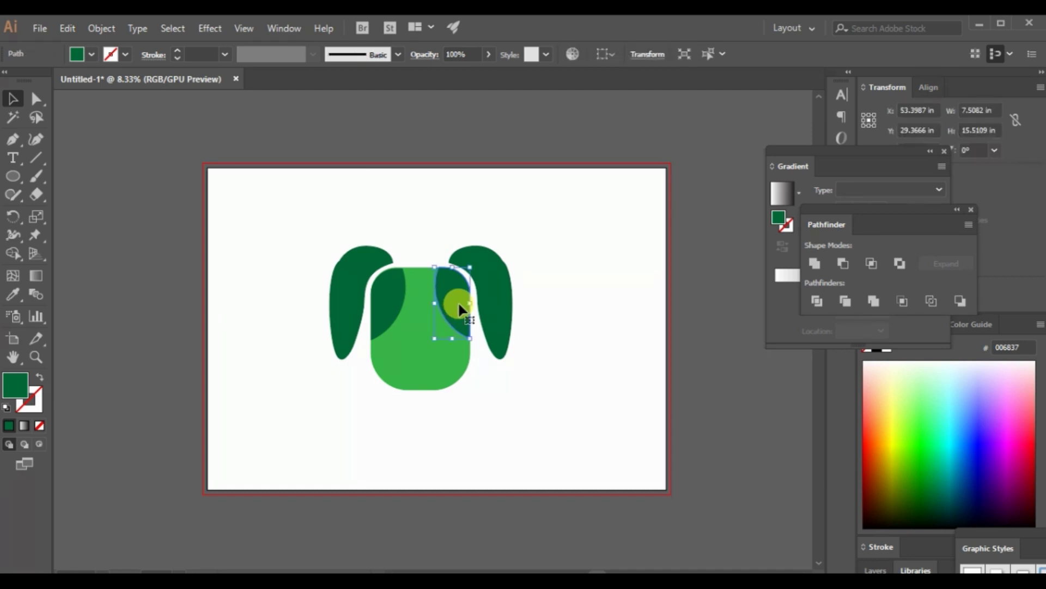
pyautogui.click(715, 370)
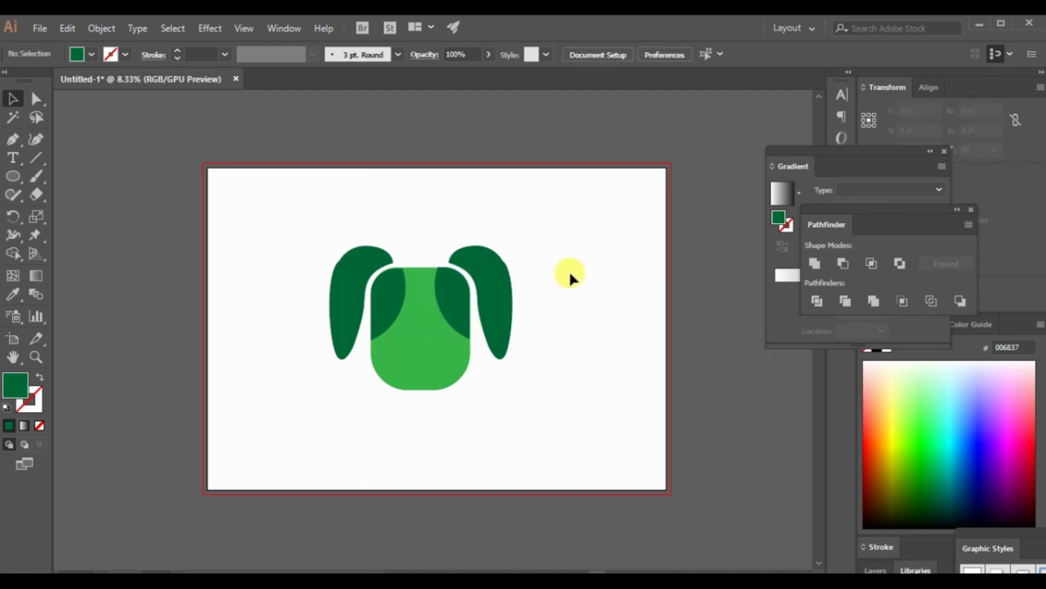
# Step: Shift the right and left curved side shapes slightly down beside the rounded rectangle
pyautogui.click(510, 284)
pyautogui.moveTo(509, 284); pyautogui.dragTo(509, 285)
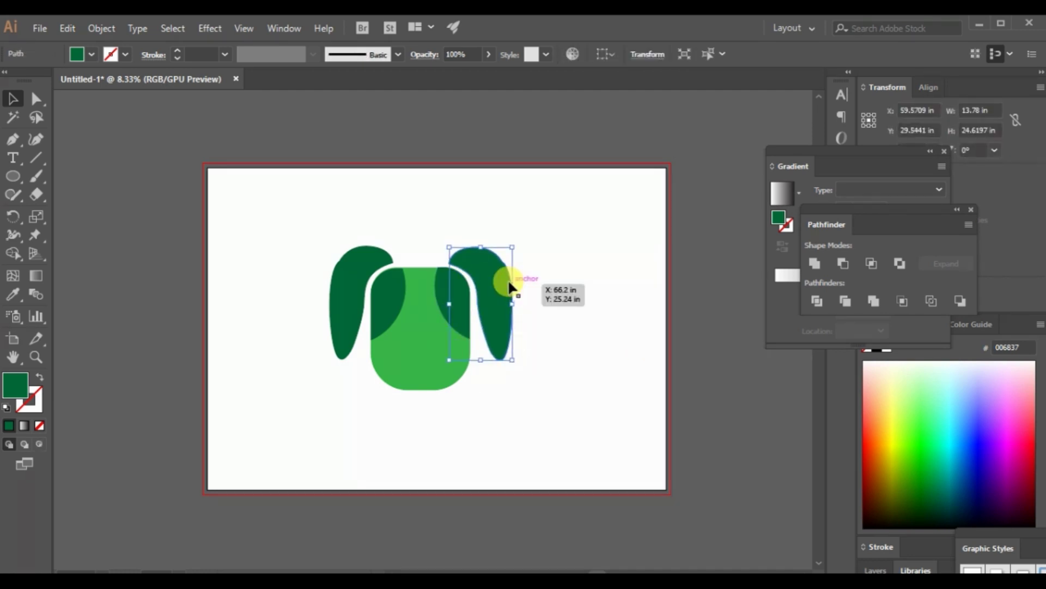
pyautogui.click(357, 260)
pyautogui.moveTo(355, 255); pyautogui.dragTo(355, 257)
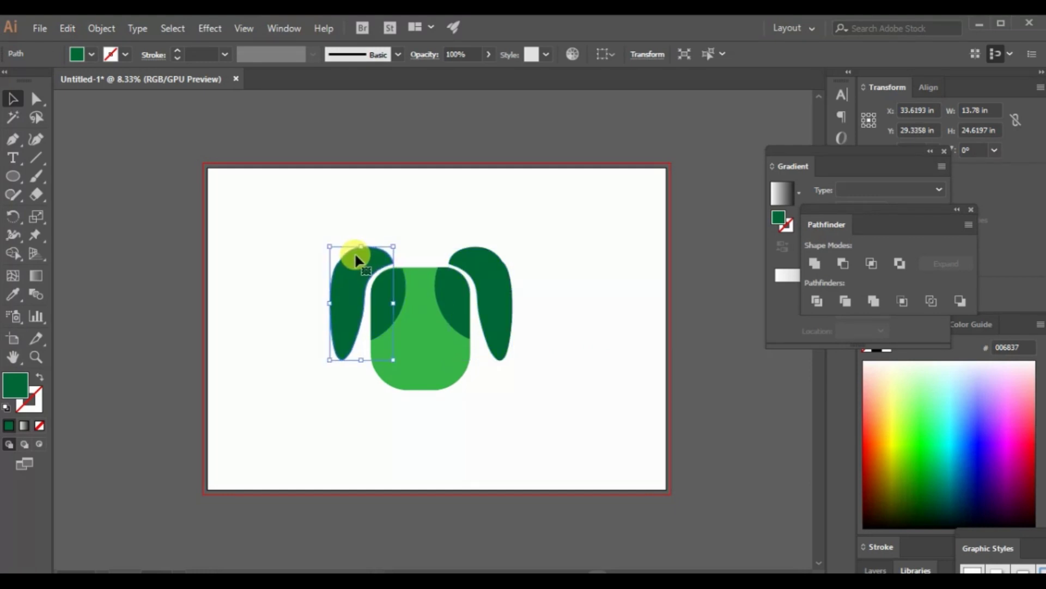
pyautogui.press('Right')
pyautogui.press('Right')
pyautogui.click(176, 325)
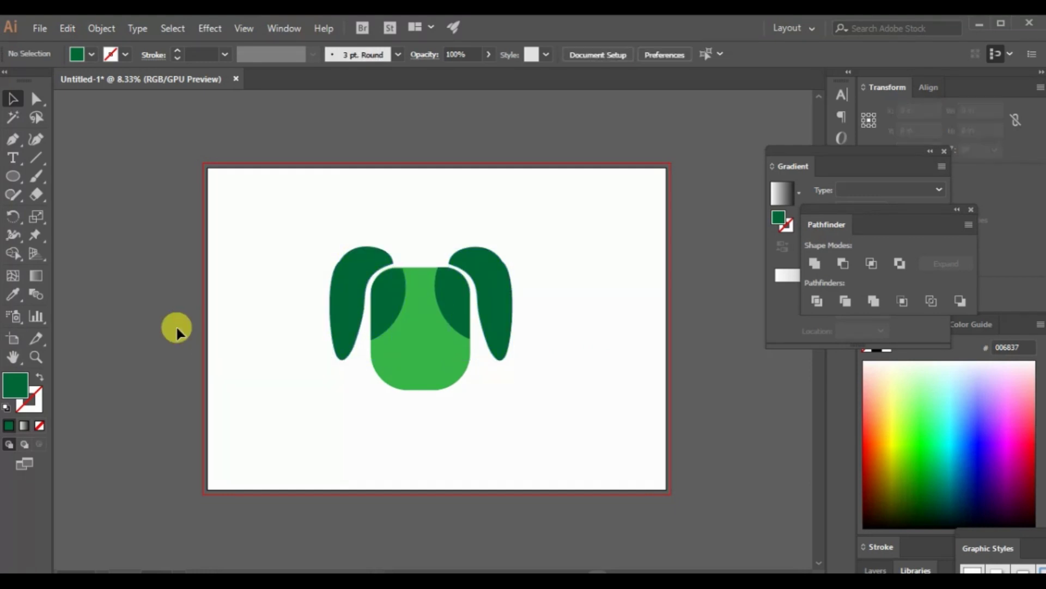
# Step: Align the two curved side shapes to each other by their vertical centers, undoing the horizontal alignment attempt
pyautogui.click(492, 277)
pyautogui.keyDown('shift'); pyautogui.click(346, 263); pyautogui.keyUp('shift')
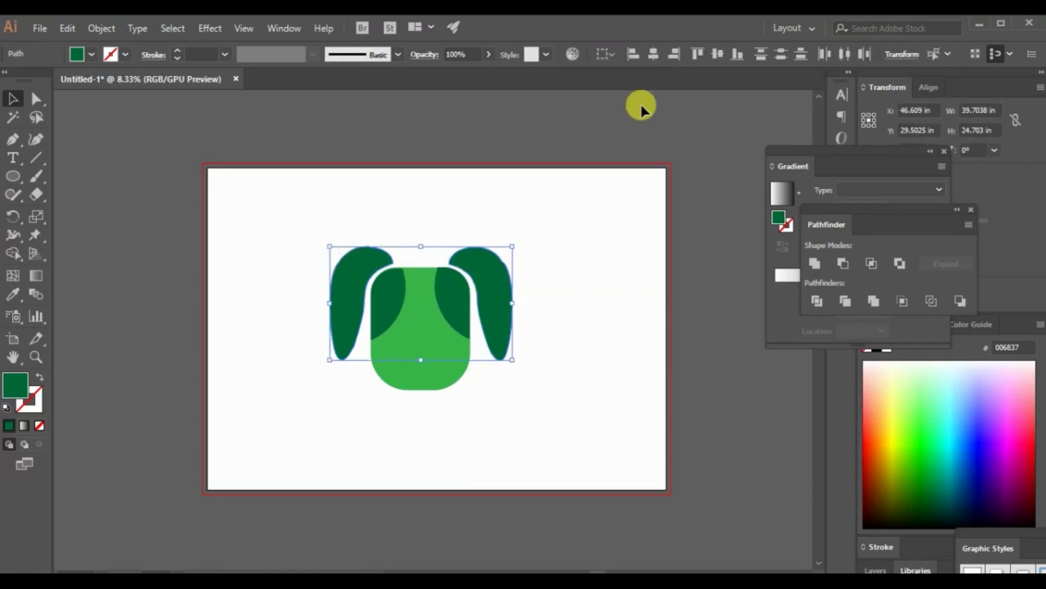
pyautogui.click(675, 55)
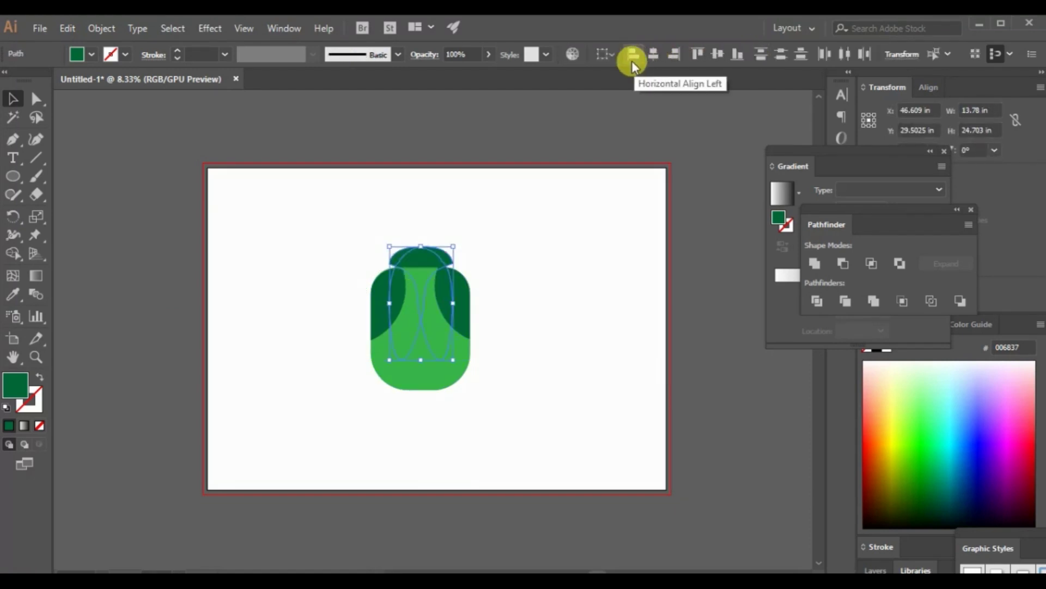
pyautogui.hotkey('ctrl', 'z')
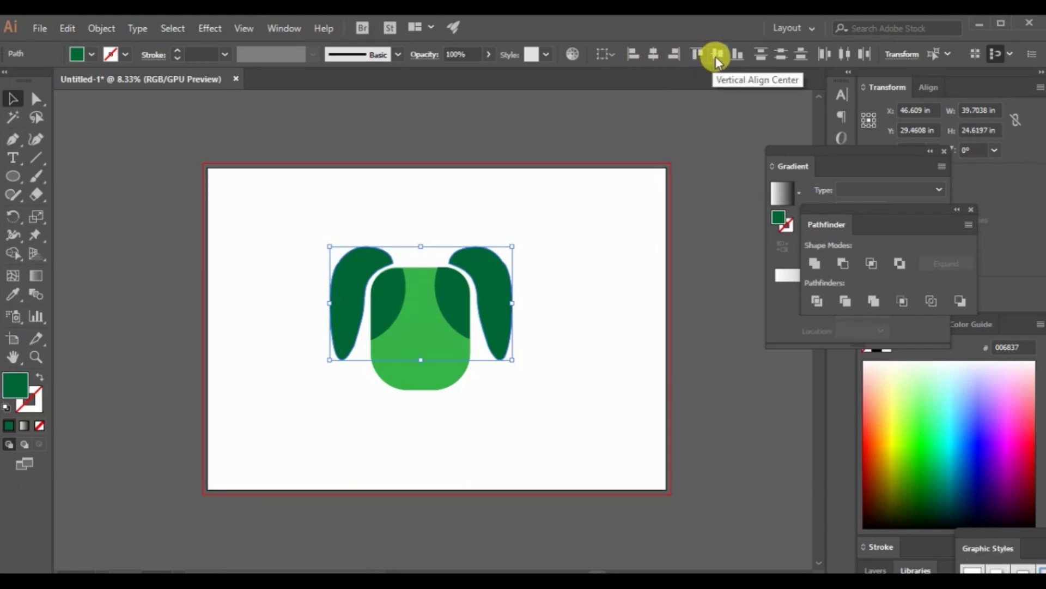
pyautogui.click(681, 268)
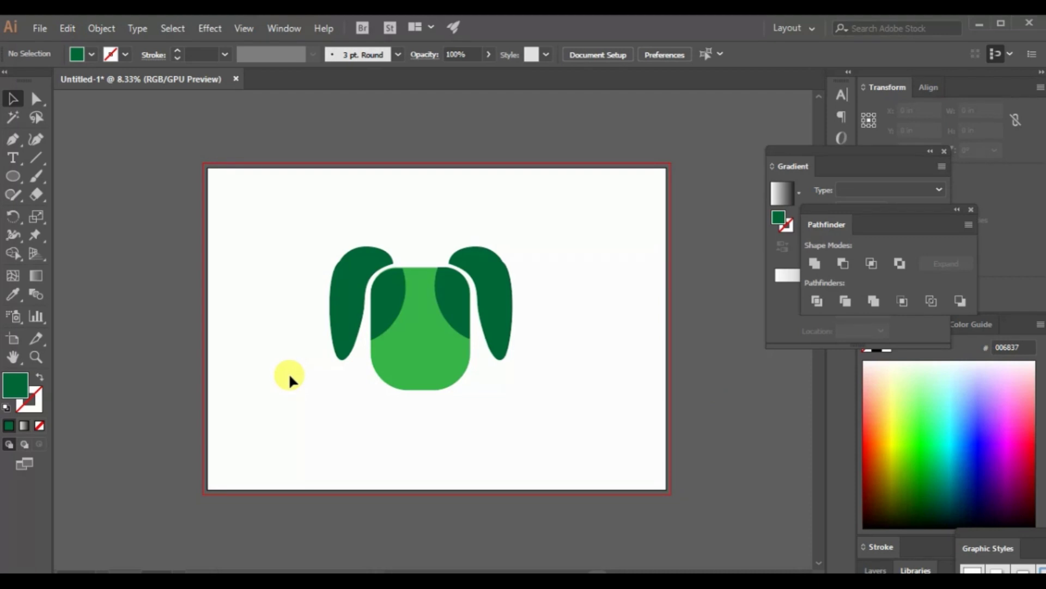
# Step: Draw a circle about 2.65 in across in the artboard's lower-left area and fill it with green 009245
pyautogui.click(13, 176)
pyautogui.moveTo(260, 375); pyautogui.dragTo(269, 386)
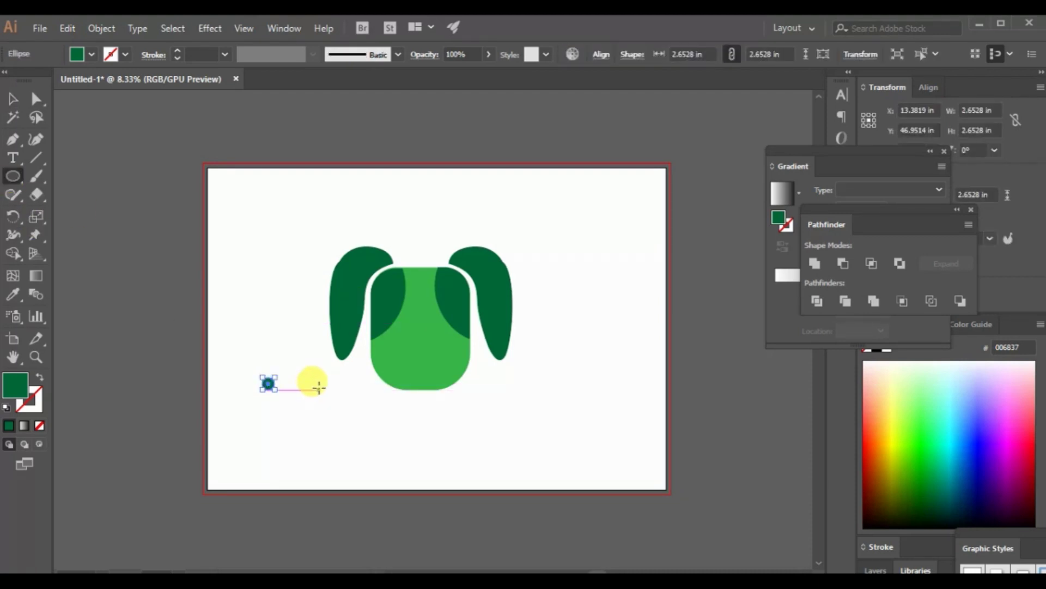
pyautogui.click(14, 98)
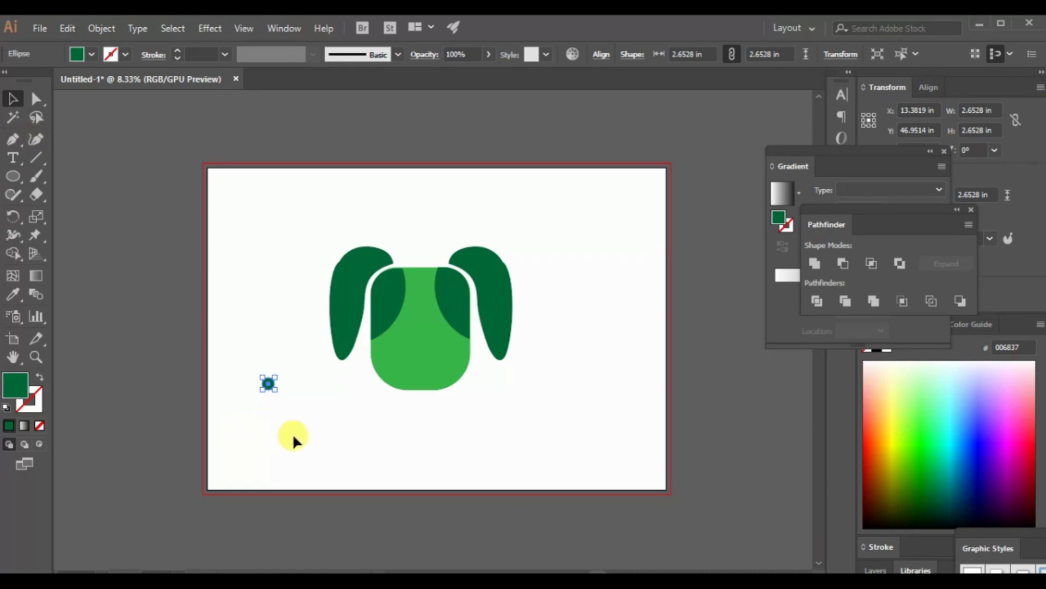
pyautogui.click(92, 54)
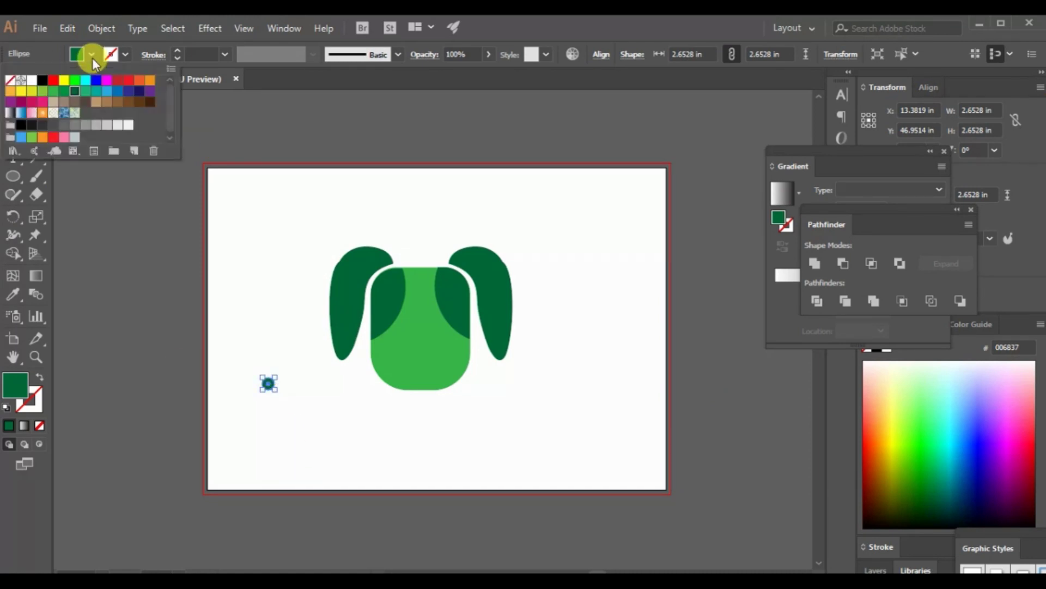
pyautogui.click(63, 91)
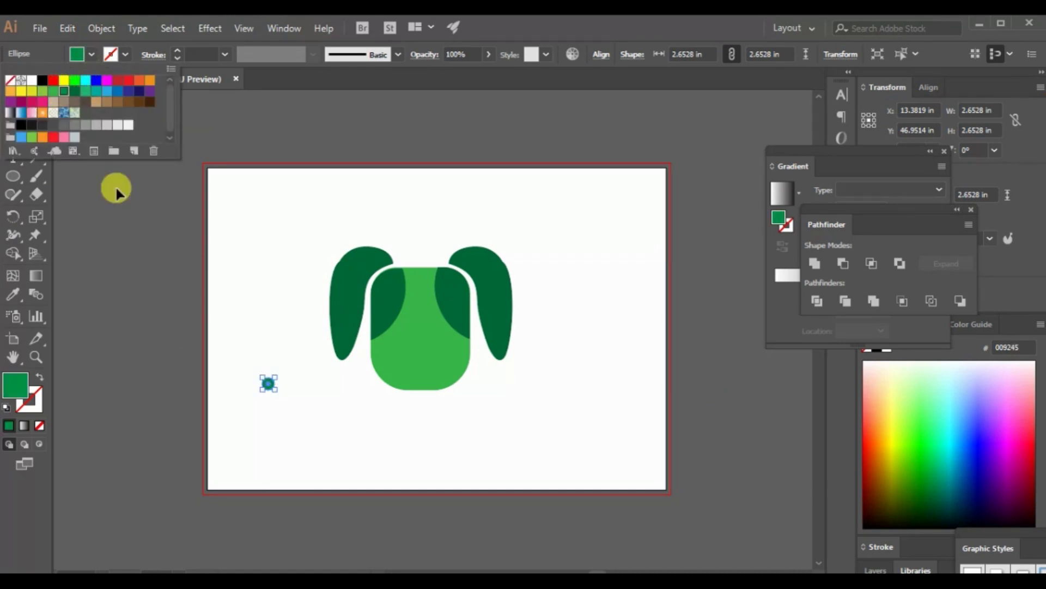
pyautogui.click(266, 382)
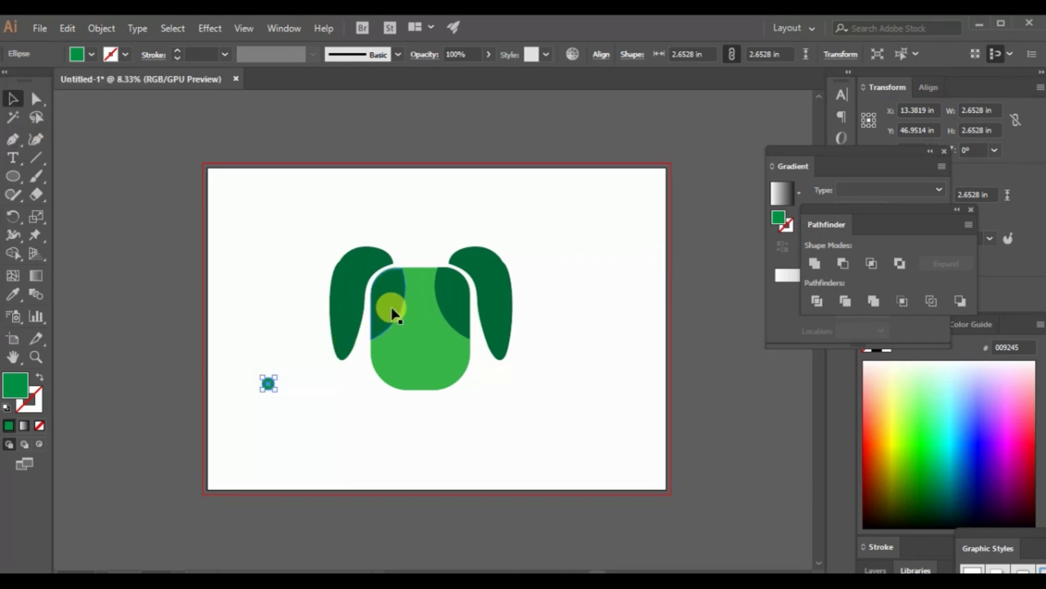
# Step: Place the small circle on the left dark patch as an eye and a pasted copy on the right patch
pyautogui.moveTo(268, 384); pyautogui.dragTo(388, 300)
pyautogui.hotkey('ctrl', 'v')
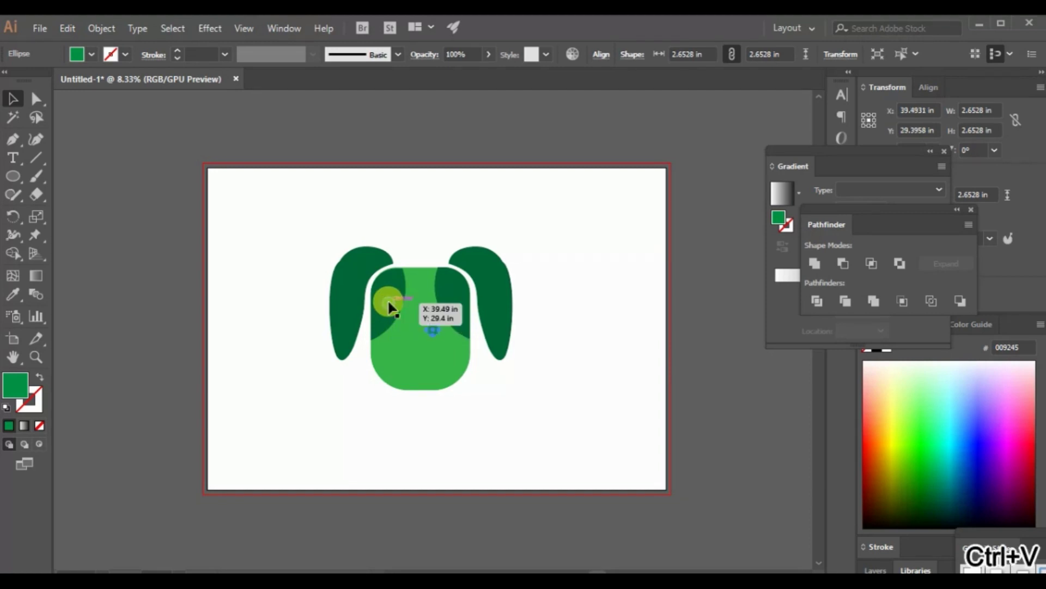
pyautogui.moveTo(435, 327); pyautogui.dragTo(450, 300)
pyautogui.click(591, 332)
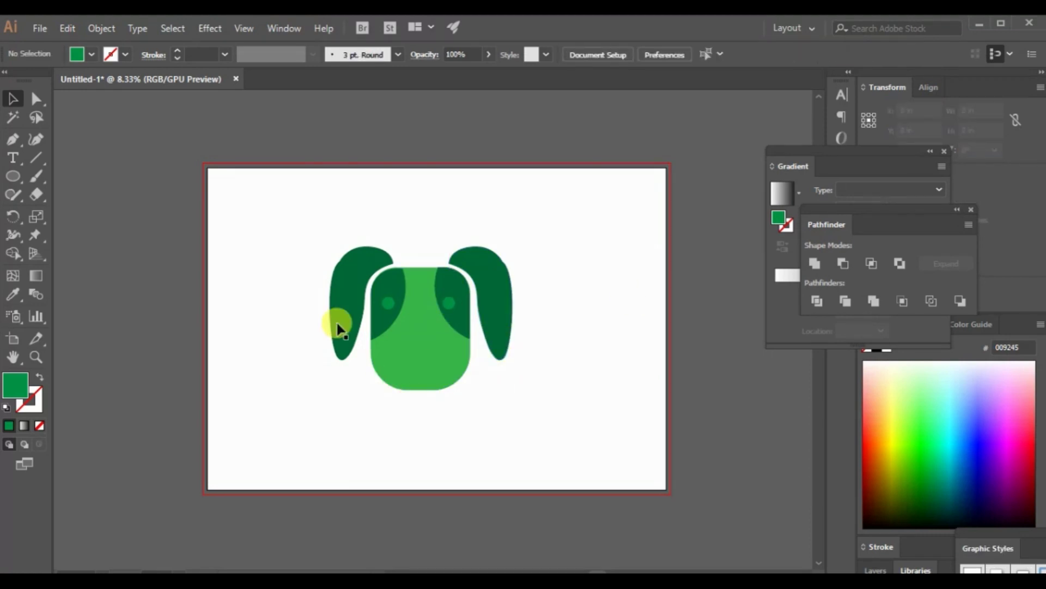
# Step: Draw a green ellipse 8 in wide below the left curved shape and stretch its height to about 4.78 in
pyautogui.click(13, 176)
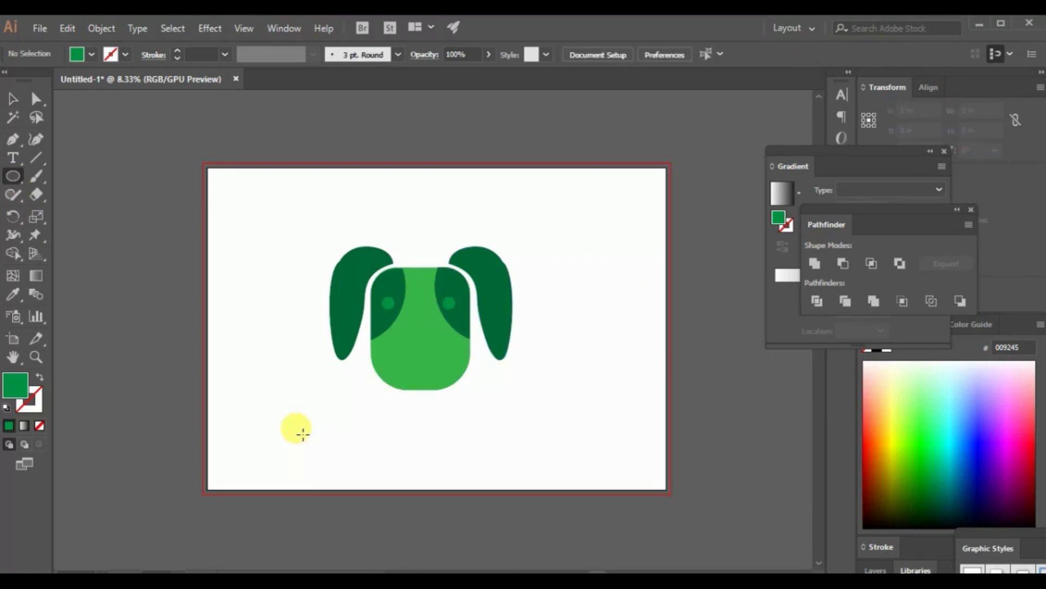
pyautogui.moveTo(301, 434); pyautogui.dragTo(341, 448)
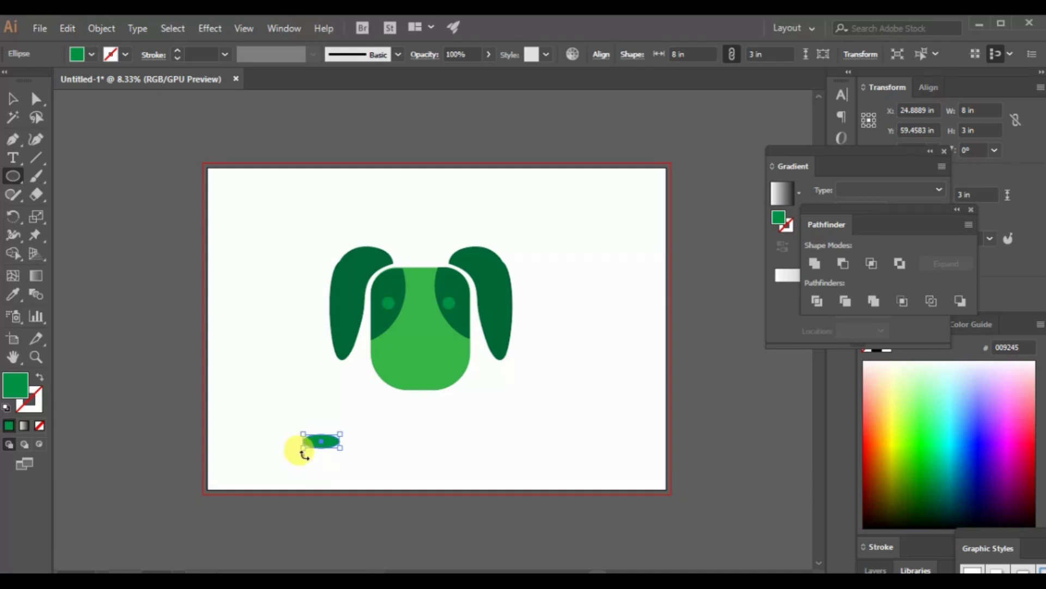
pyautogui.click(13, 100)
pyautogui.moveTo(302, 448); pyautogui.dragTo(300, 448)
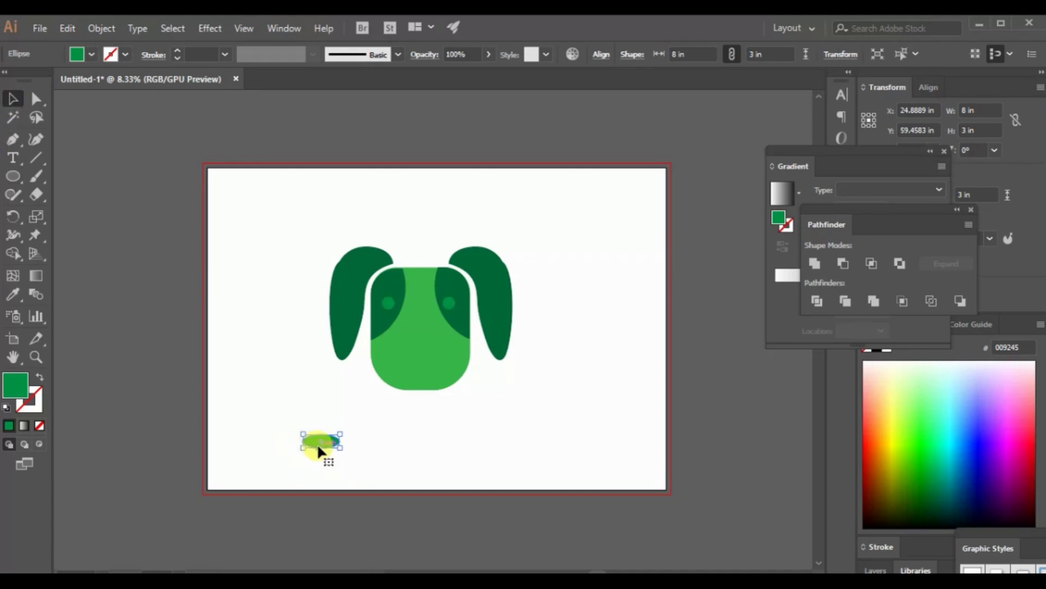
pyautogui.scroll(3, 324, 442)
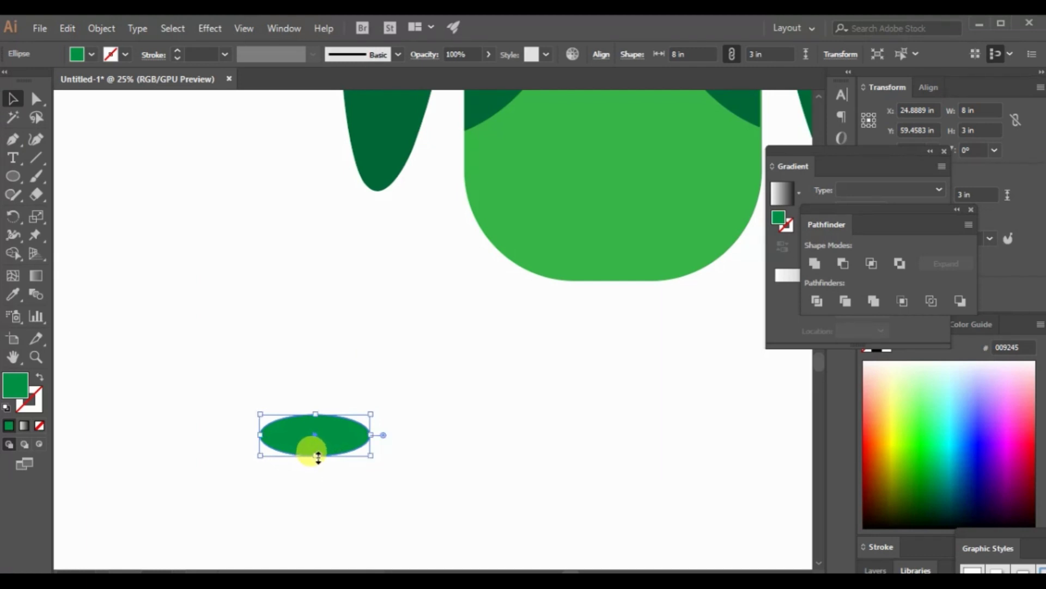
pyautogui.moveTo(315, 455); pyautogui.dragTo(318, 480)
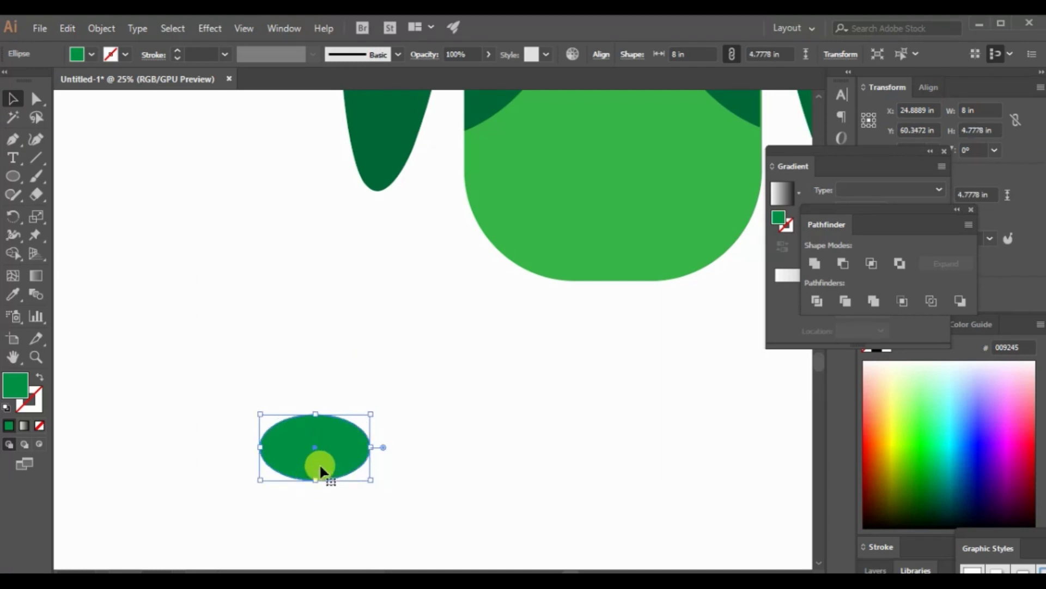
# Step: Draw a rounded rectangle about 7.56 × 3.5 in over the upper half of the small ellipse
pyautogui.click(13, 183)
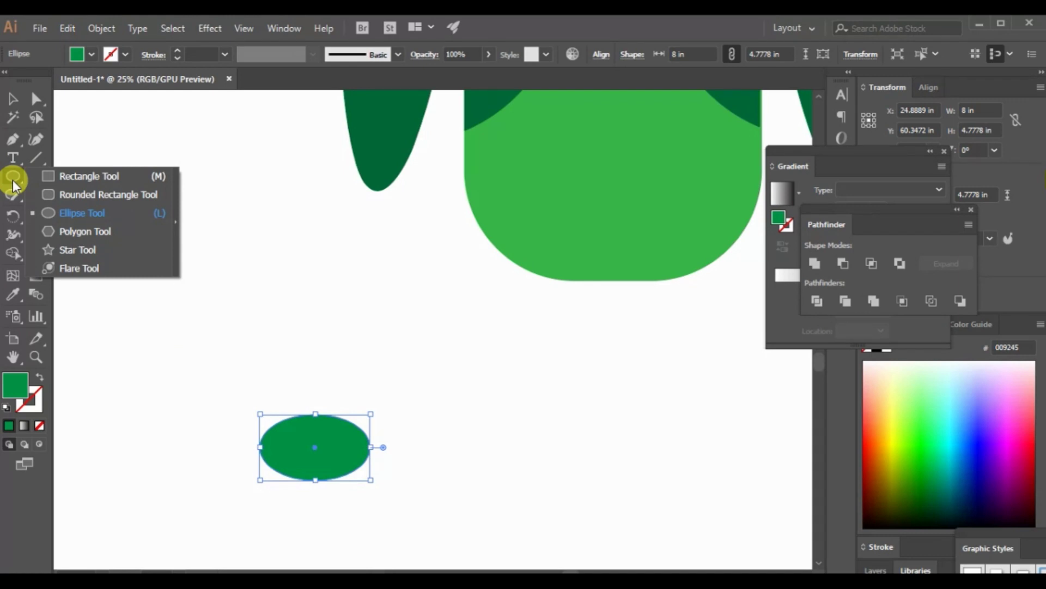
pyautogui.click(79, 195)
pyautogui.moveTo(253, 362)
pyautogui.mouseDown()
pyautogui.moveTo(359, 409)
pyautogui.moveTo(304, 402)
pyautogui.moveTo(316, 436)
pyautogui.moveTo(315, 423)
pyautogui.mouseUp()
pyautogui.click(13, 99)
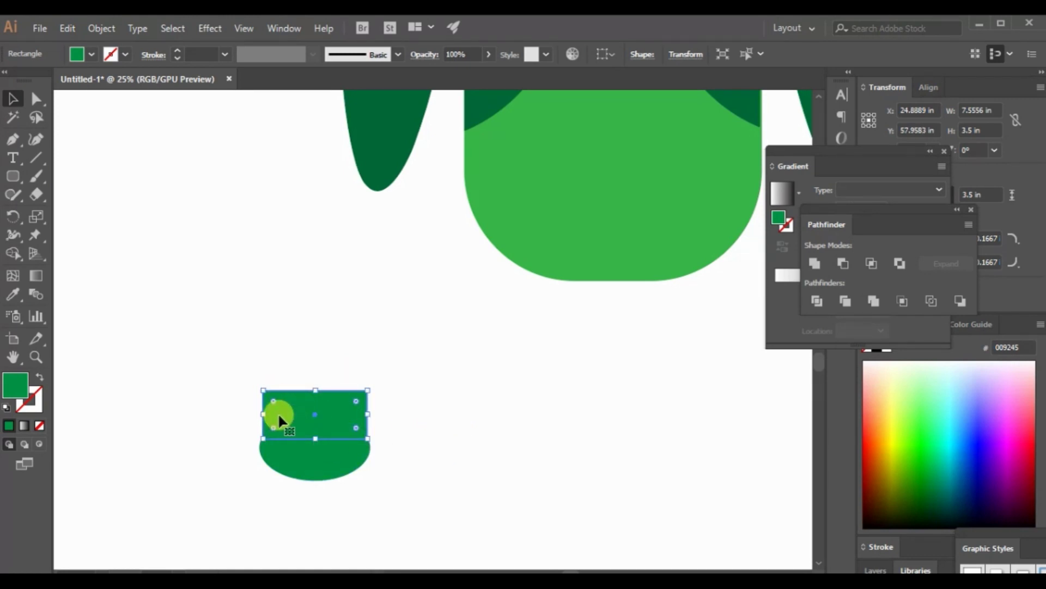
# Step: Widen the rectangle to about 9.5 in past both sides of the ellipse and subtract it, leaving the lower half
pyautogui.moveTo(263, 415); pyautogui.dragTo(254, 415)
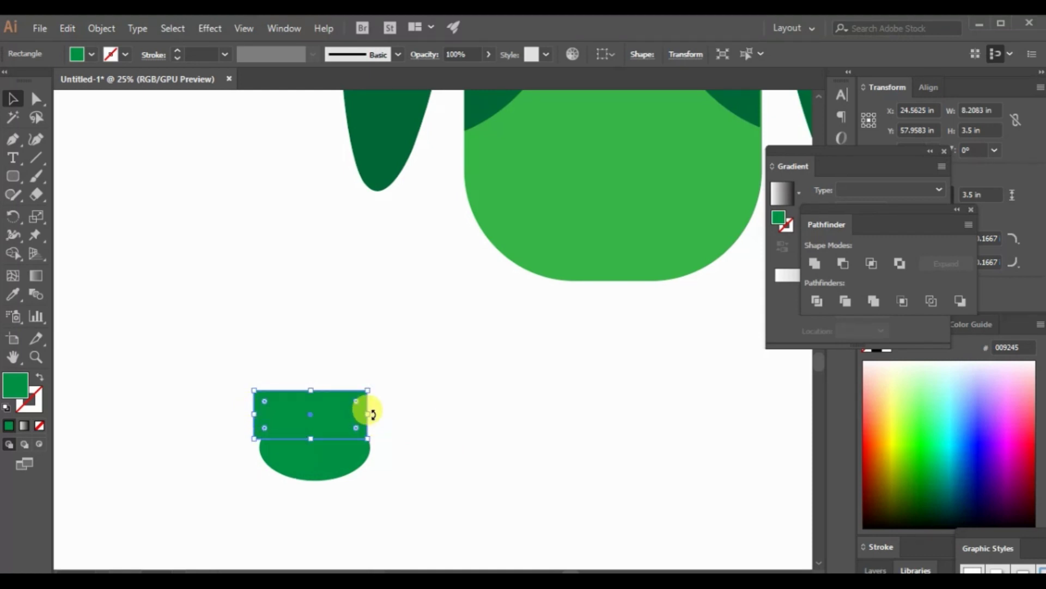
pyautogui.moveTo(368, 414)
pyautogui.mouseDown()
pyautogui.moveTo(385, 414)
pyautogui.moveTo(356, 411)
pyautogui.mouseUp()
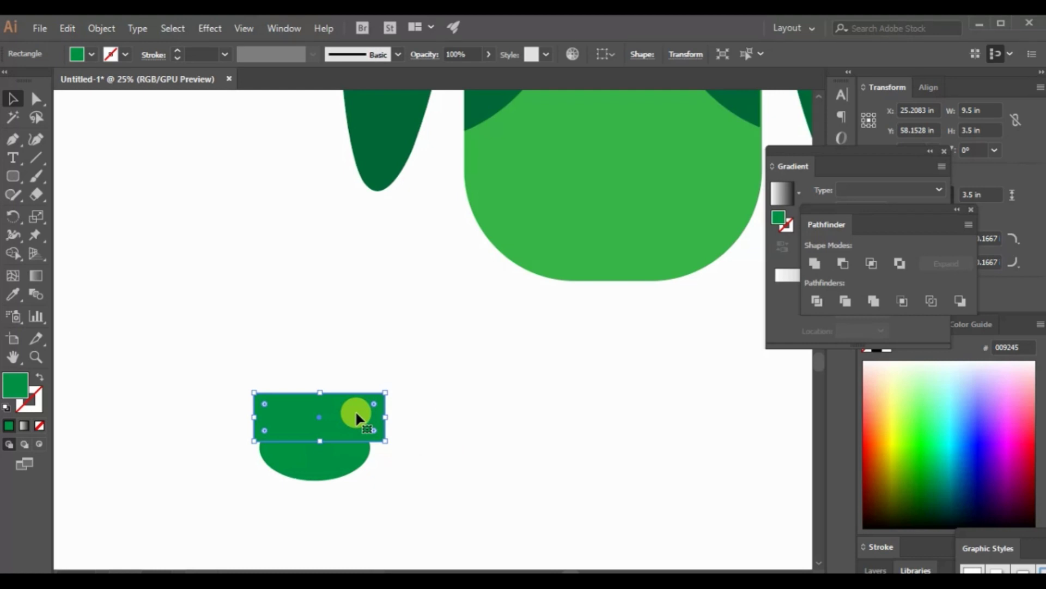
pyautogui.moveTo(227, 340); pyautogui.dragTo(429, 543)
pyautogui.click(854, 270)
pyautogui.click(329, 428)
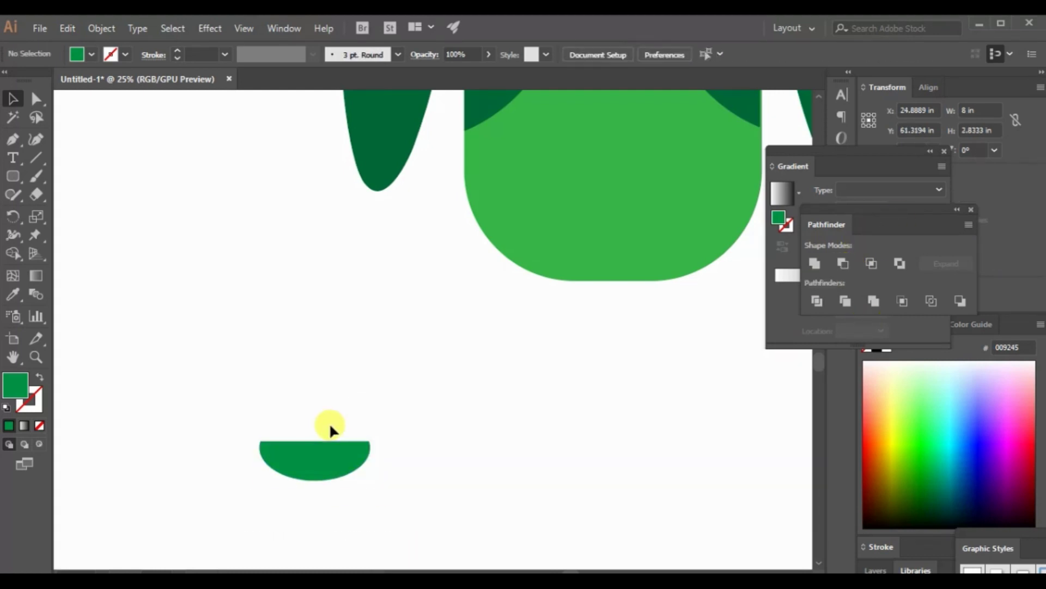
# Step: Move the half-ellipse onto the head as a nose, centred below the dark eye patches
pyautogui.moveTo(329, 443); pyautogui.dragTo(589, 159)
pyautogui.hscroll(5, 588, 159)
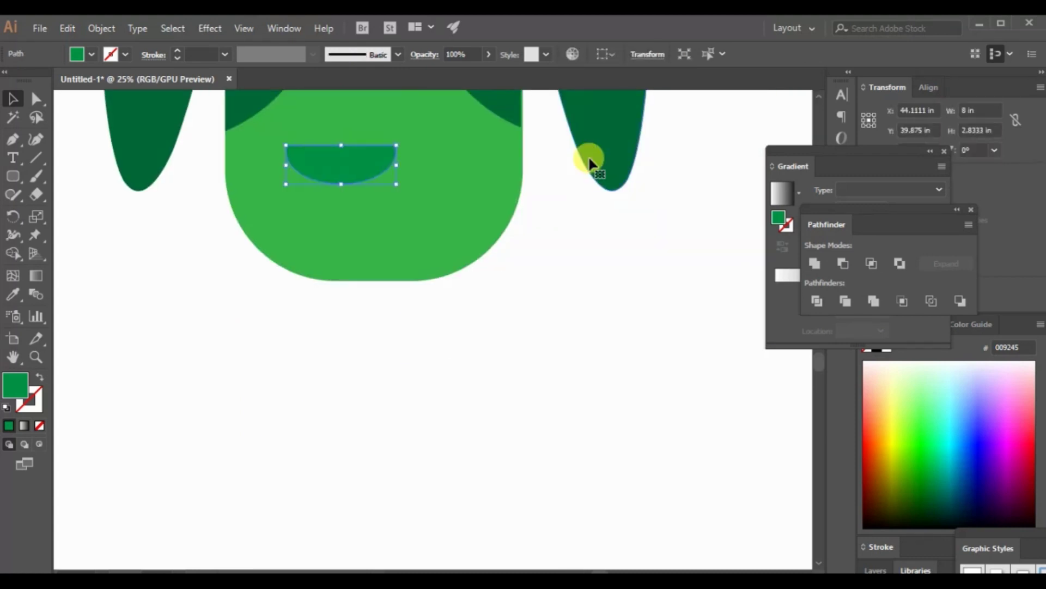
pyautogui.scroll(3, 589, 159)
pyautogui.moveTo(341, 292); pyautogui.dragTo(375, 297)
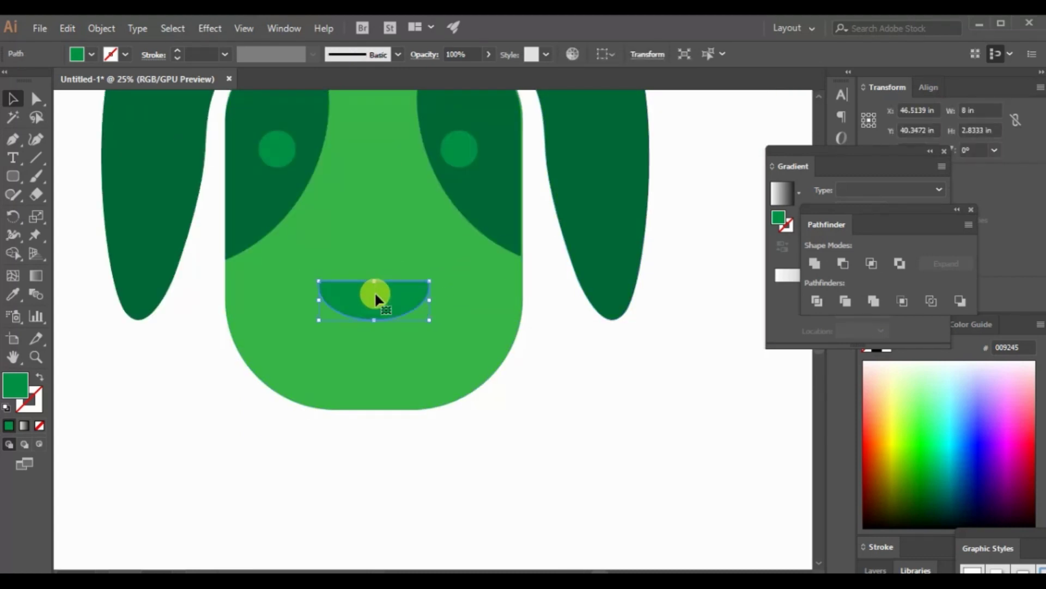
pyautogui.press('Up')
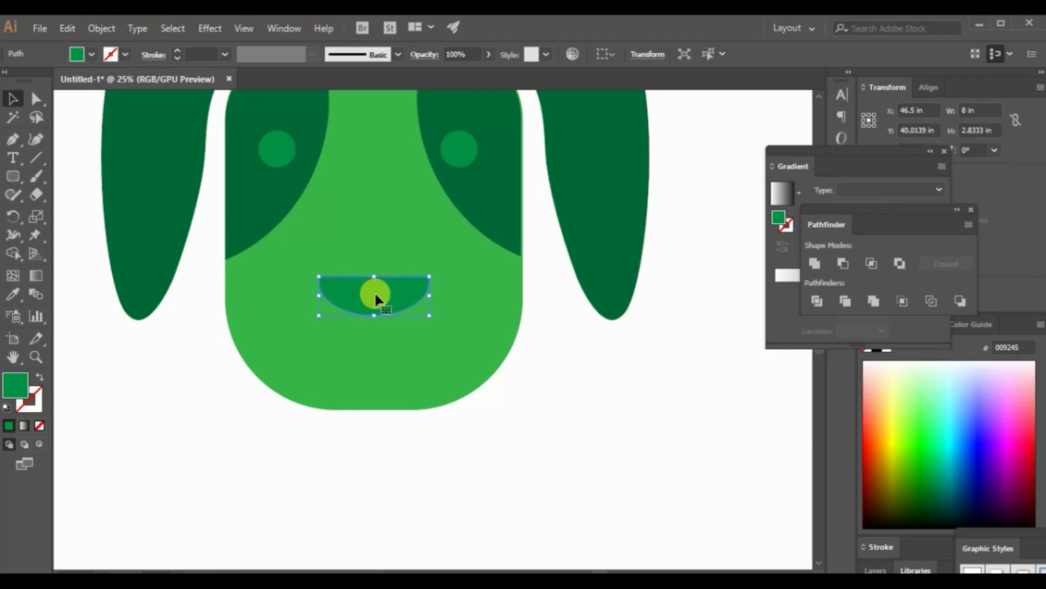
pyautogui.press('Left')
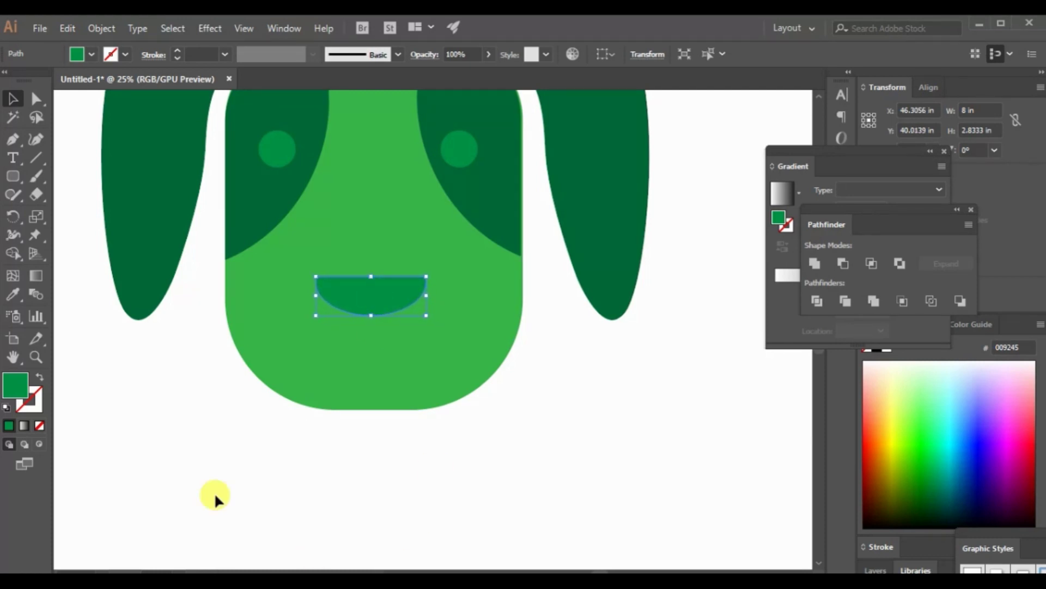
# Step: Draw a narrow vertical rectangle about 0.47 × 2.72 in and attach it under the centre of the nose
pyautogui.click(17, 174)
pyautogui.moveTo(198, 438); pyautogui.dragTo(370, 337)
pyautogui.click(16, 104)
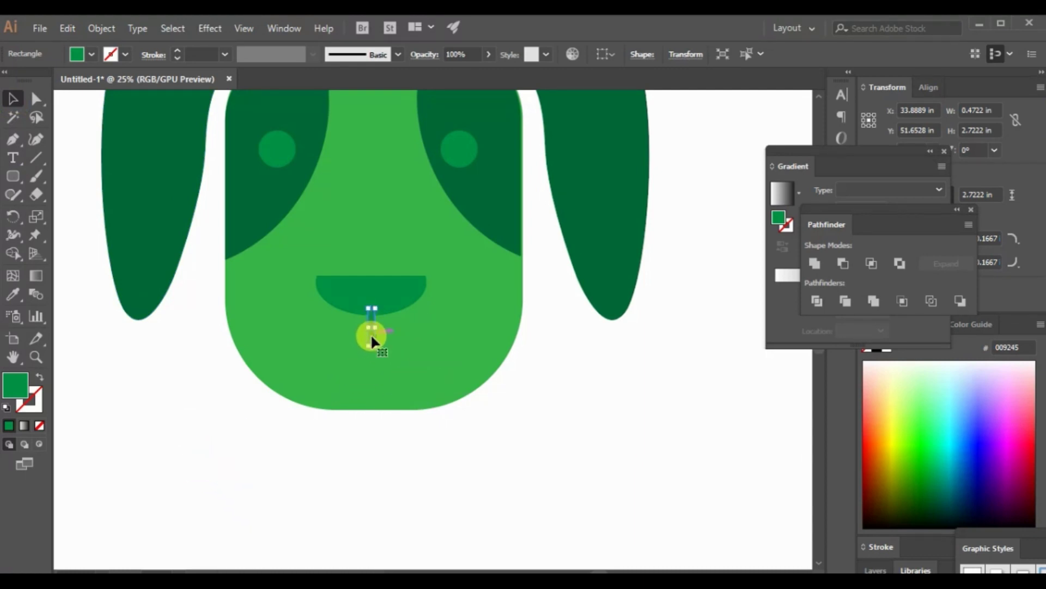
pyautogui.click(405, 475)
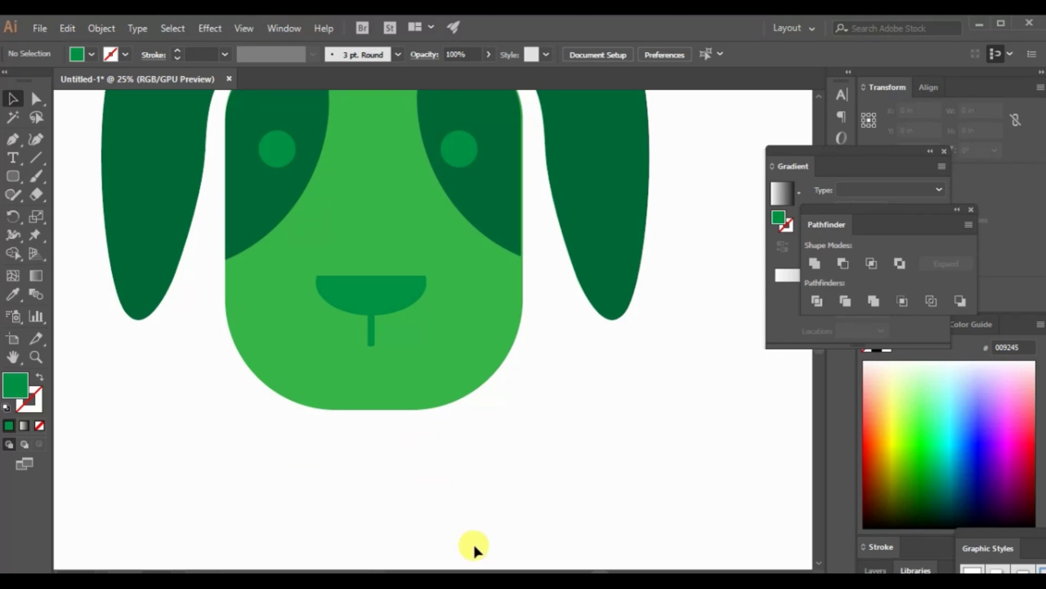
# Step: Draw an ellipse about 4.36 × 2.78 in on the empty area below the head
pyautogui.click(8, 176)
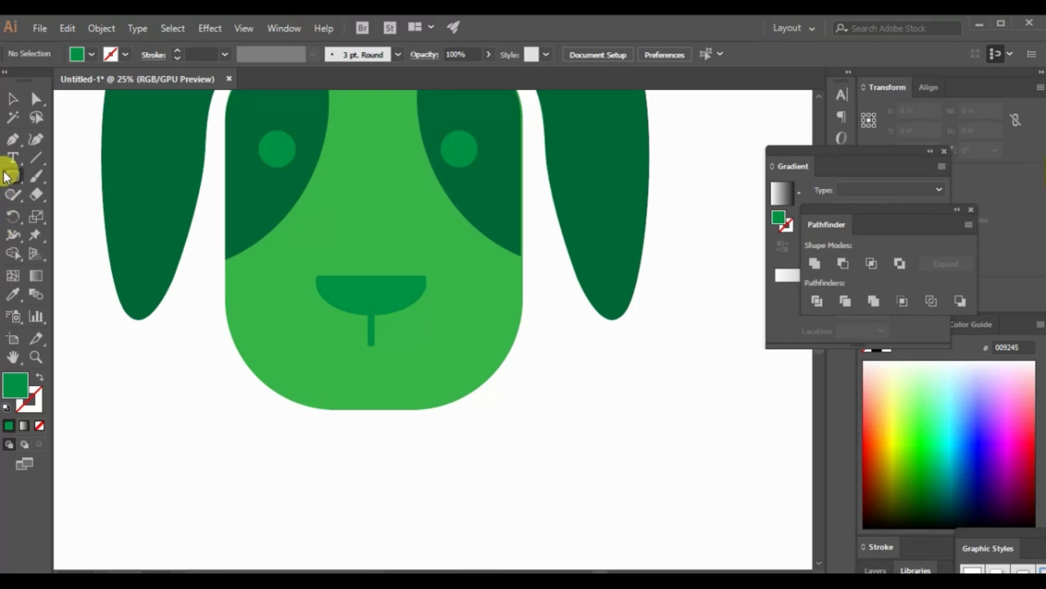
pyautogui.moveTo(8, 175); pyautogui.dragTo(51, 211)
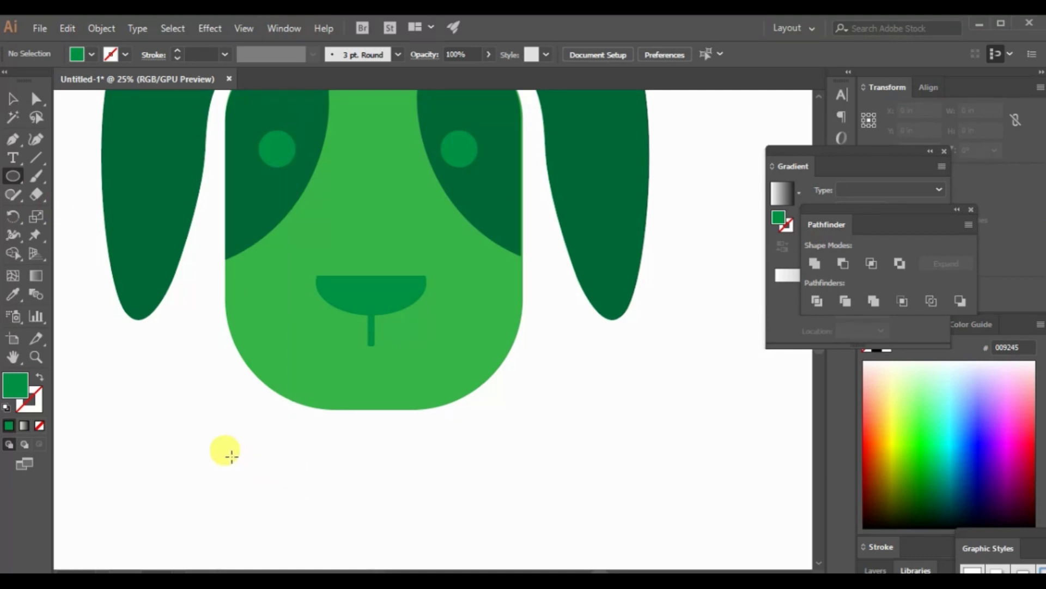
pyautogui.moveTo(231, 456)
pyautogui.mouseDown()
pyautogui.moveTo(290, 479)
pyautogui.moveTo(286, 492)
pyautogui.moveTo(278, 484)
pyautogui.moveTo(292, 494)
pyautogui.mouseUp()
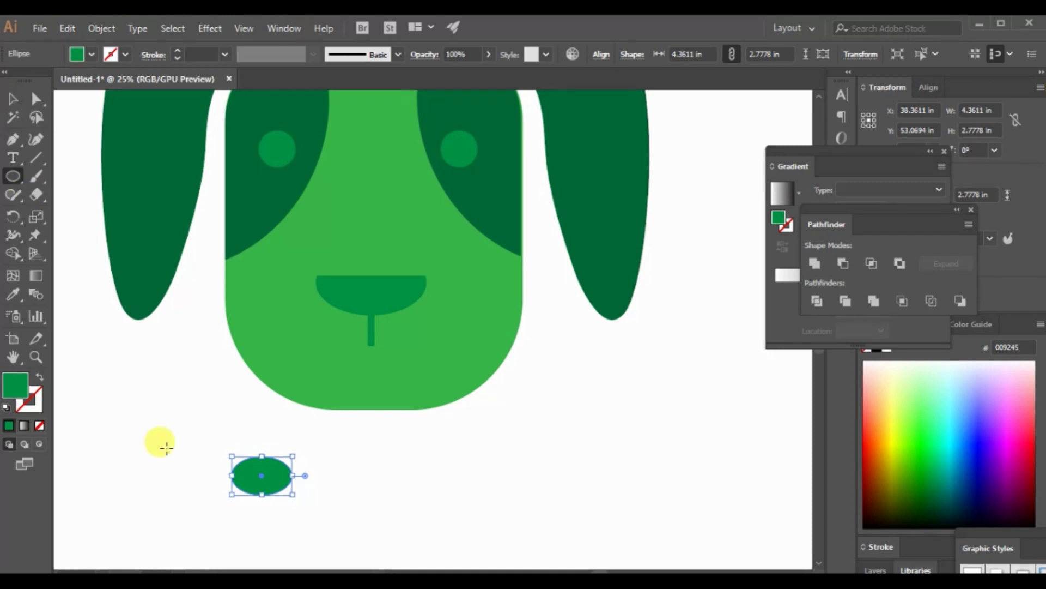
# Step: Place a pasted copy of the ellipse slightly above the original and widen it to about 6.72 in
pyautogui.hotkey('ctrl', 'c')
pyautogui.hotkey('ctrl', 'v')
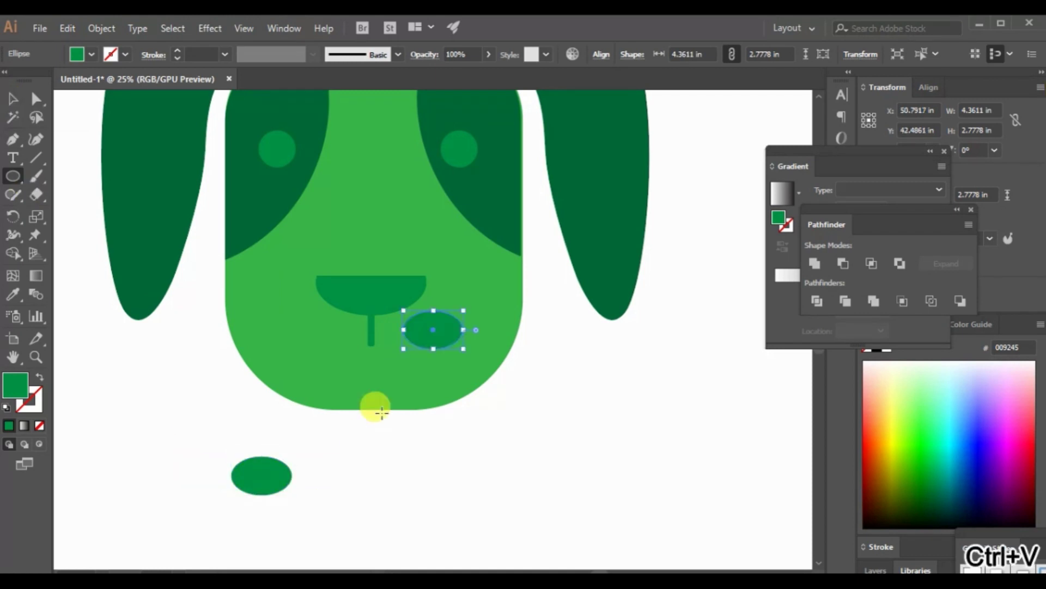
pyautogui.click(12, 99)
pyautogui.moveTo(454, 328); pyautogui.dragTo(279, 466)
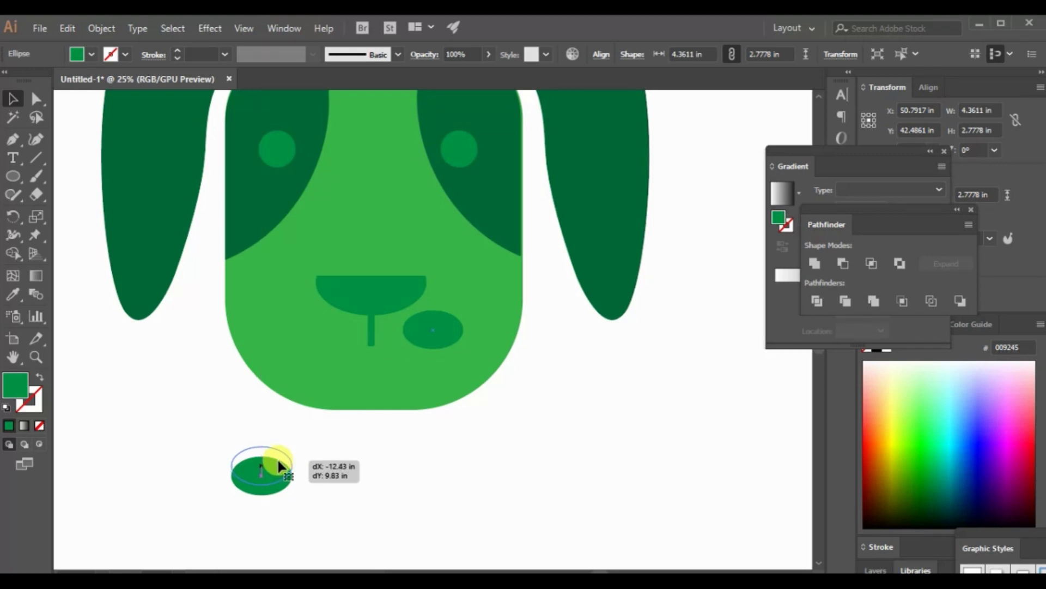
pyautogui.moveTo(279, 466); pyautogui.dragTo(220, 466)
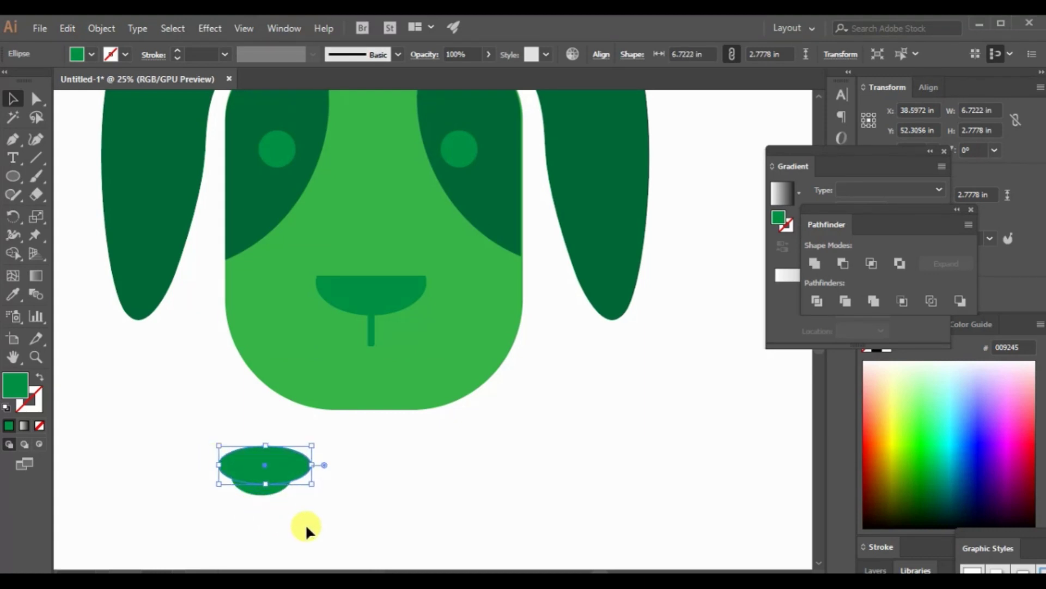
# Step: Centre the wide ellipse over the smaller one and subtract it to leave a thin crescent
pyautogui.press('Left')
pyautogui.press('Left')
pyautogui.press('Left')
pyautogui.press('Left')
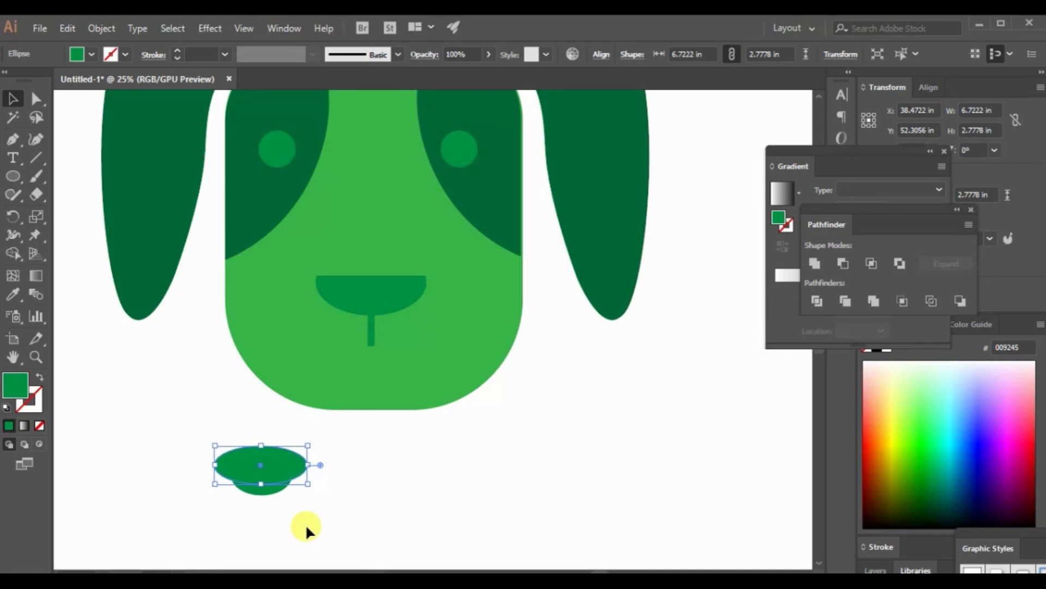
pyautogui.press('Left')
pyautogui.press('Left')
pyautogui.press('Left')
pyautogui.press('Left')
pyautogui.press('Left')
pyautogui.press('Left')
pyautogui.moveTo(213, 408); pyautogui.dragTo(298, 508)
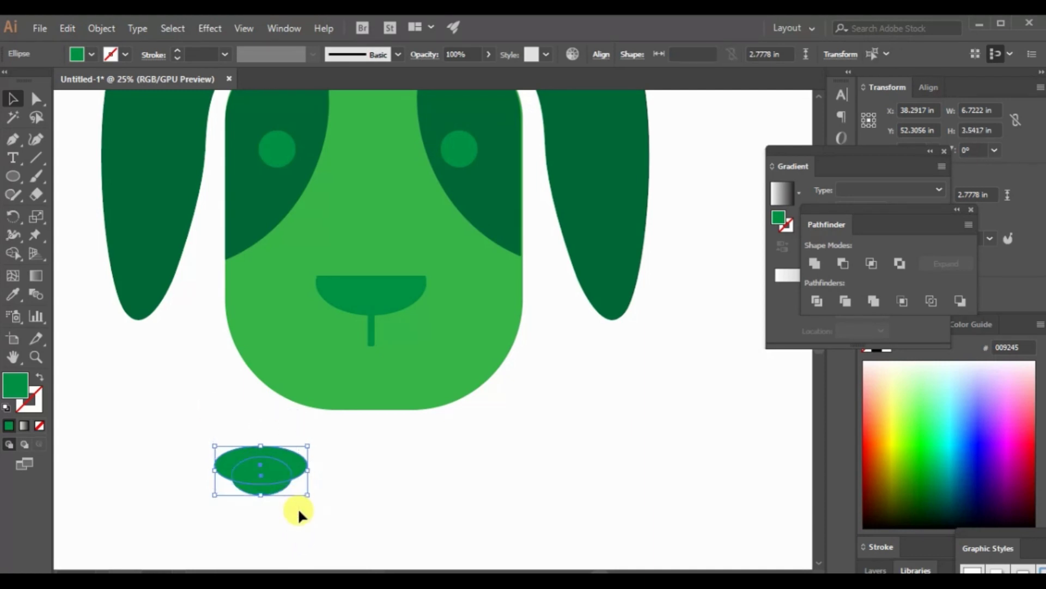
pyautogui.click(844, 267)
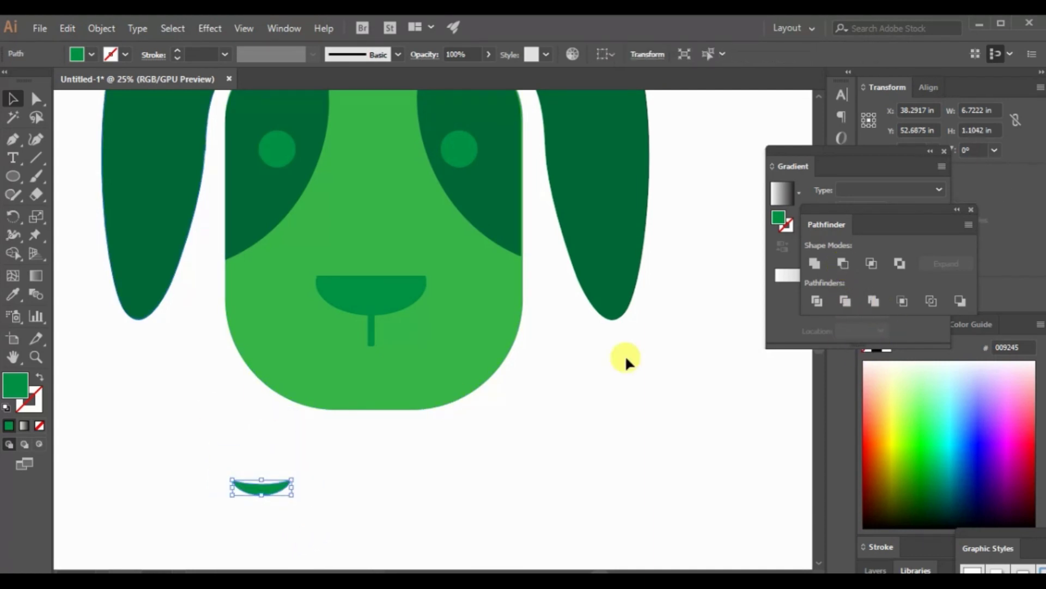
# Step: Place a pasted copy of the crescent to the right of the first and tilt the outer ends of both upward
pyautogui.hotkey('ctrl', 'c')
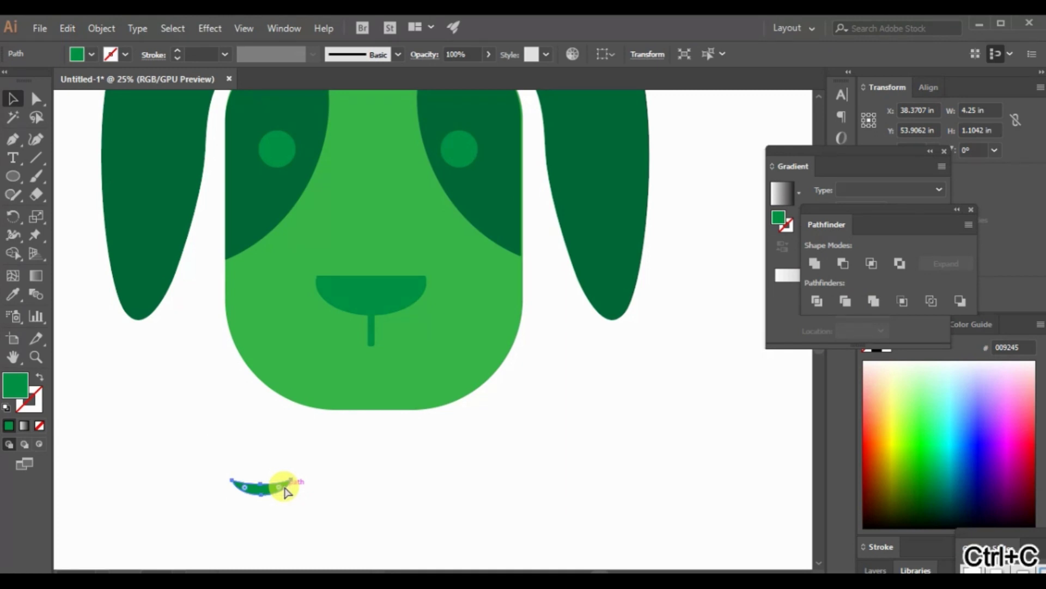
pyautogui.hotkey('ctrl', 'v')
pyautogui.moveTo(438, 332); pyautogui.dragTo(356, 469)
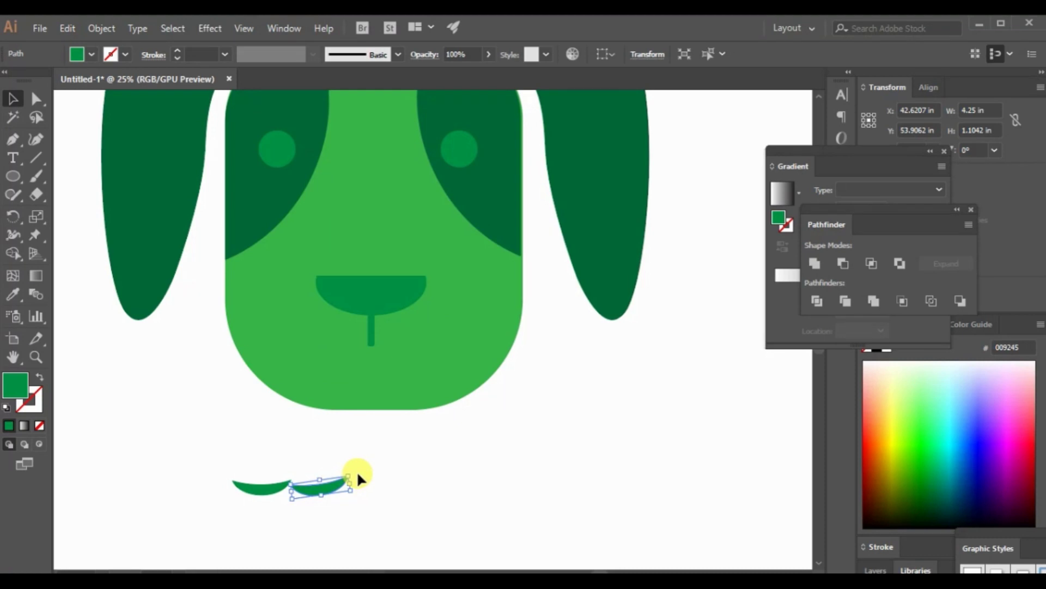
pyautogui.click(252, 493)
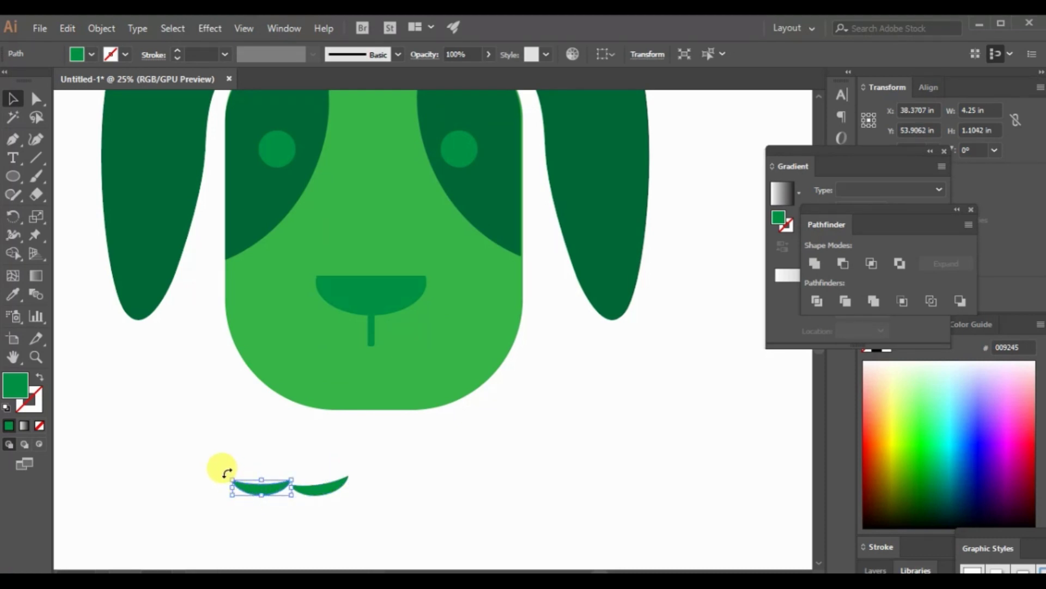
pyautogui.moveTo(227, 472)
pyautogui.mouseDown()
pyautogui.moveTo(219, 464)
pyautogui.moveTo(229, 473)
pyautogui.mouseUp()
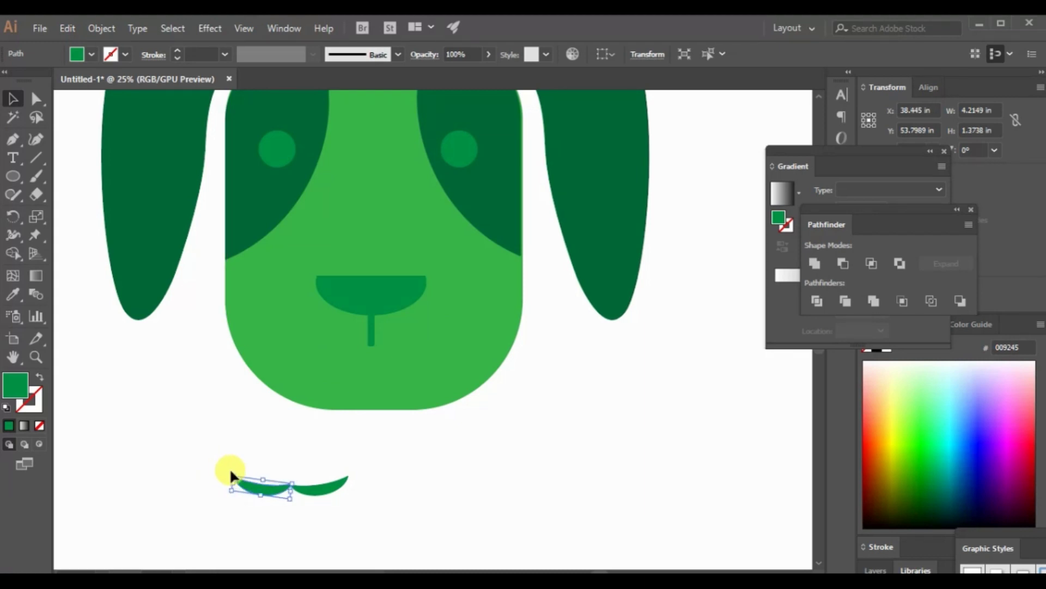
pyautogui.click(498, 471)
# Step: Nudge the two crescents toward each other so that their inner tips meet
pyautogui.click(318, 490)
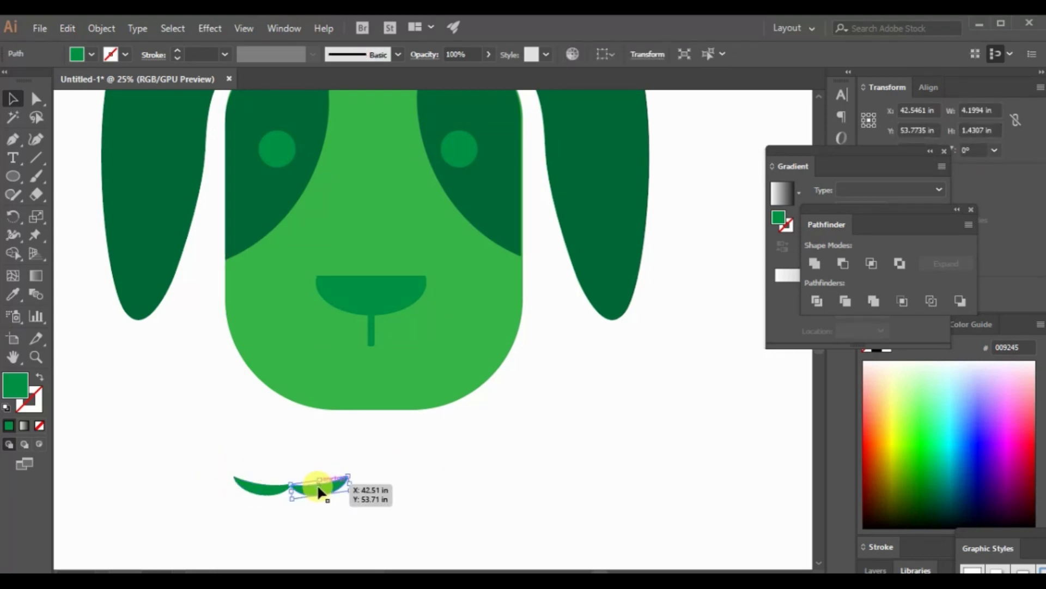
pyautogui.moveTo(319, 490); pyautogui.dragTo(321, 489)
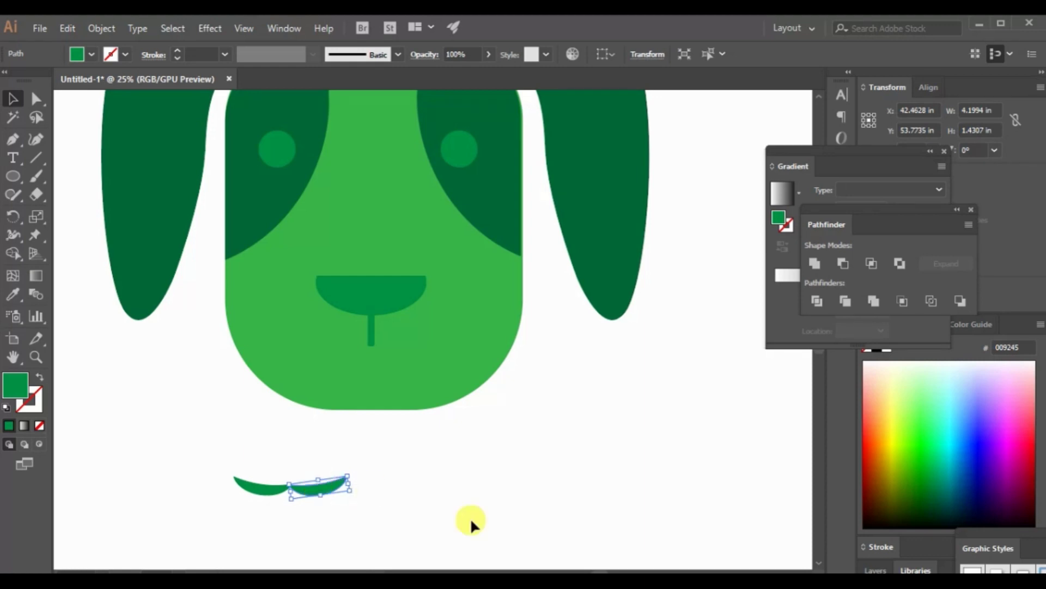
pyautogui.click(470, 518)
pyautogui.click(269, 496)
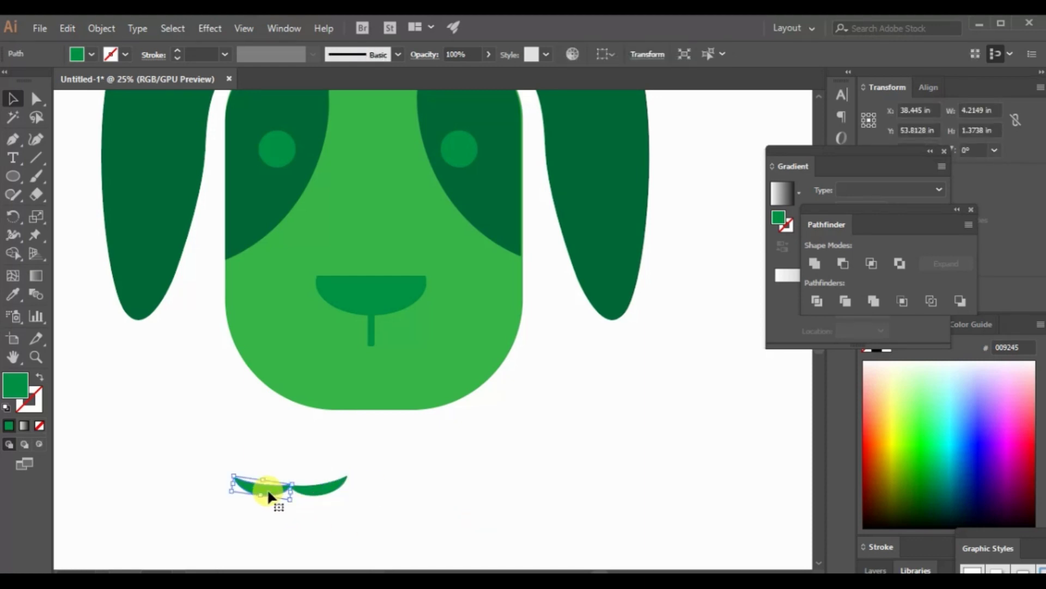
pyautogui.click(406, 486)
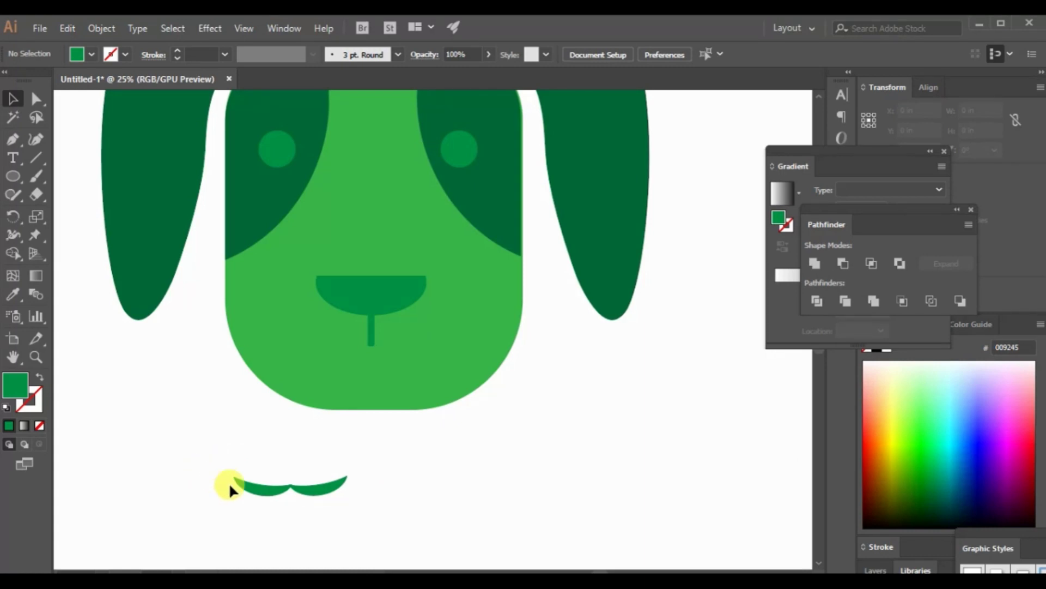
pyautogui.click(251, 492)
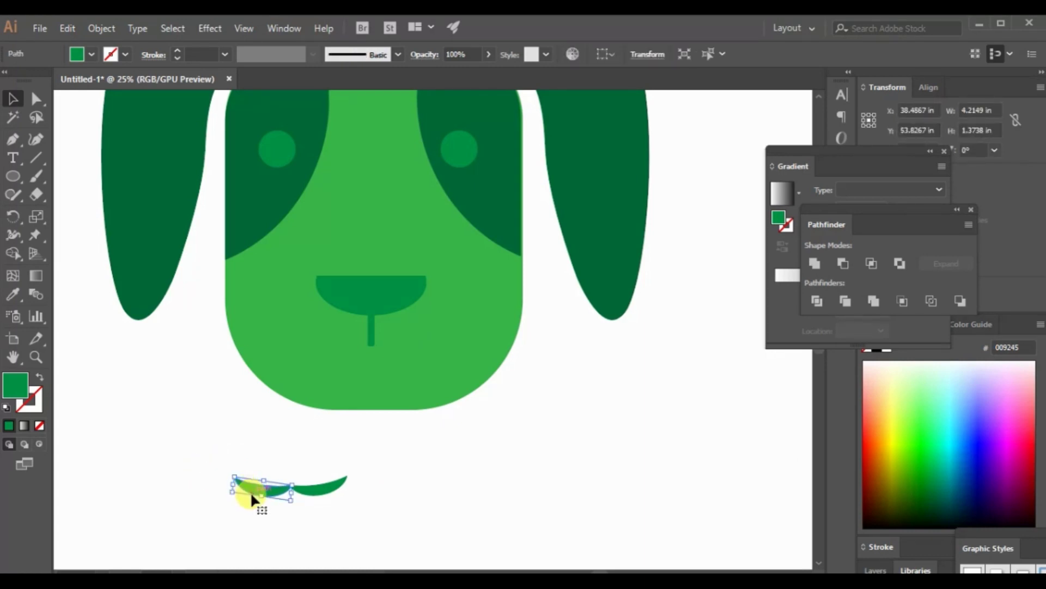
pyautogui.click(401, 492)
# Step: Tilt the right crescent's outer end further upward and nudge the crescent slightly up to line up with the left one
pyautogui.click(337, 482)
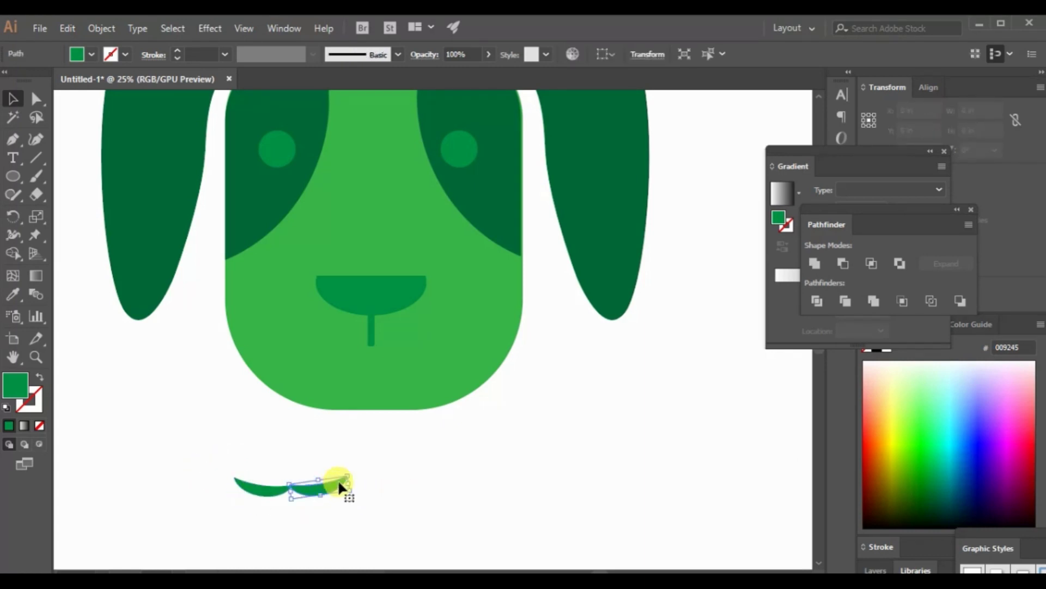
pyautogui.moveTo(358, 473); pyautogui.dragTo(357, 470)
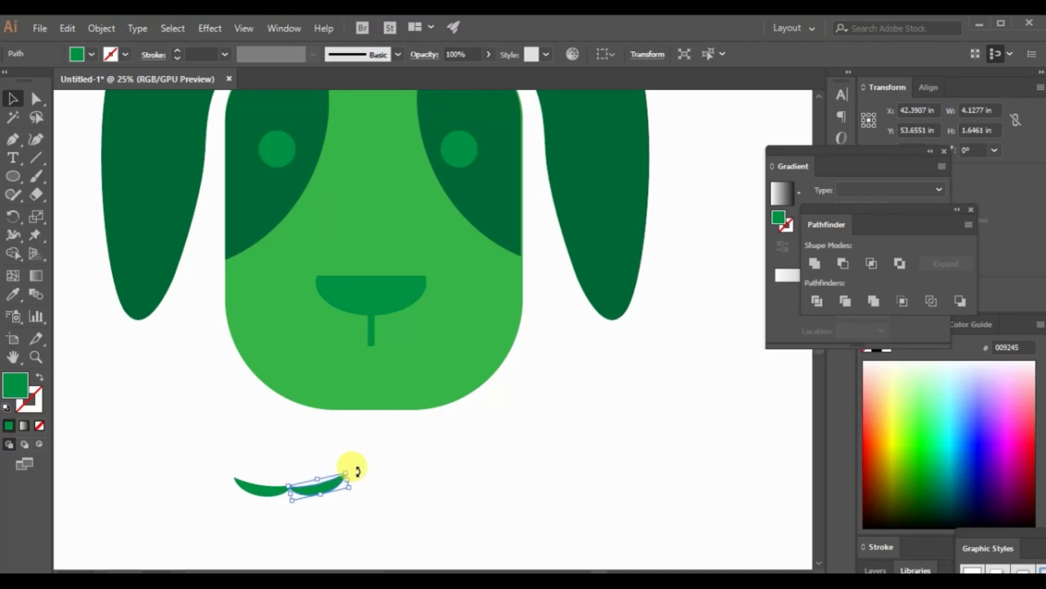
pyautogui.click(444, 463)
pyautogui.click(329, 481)
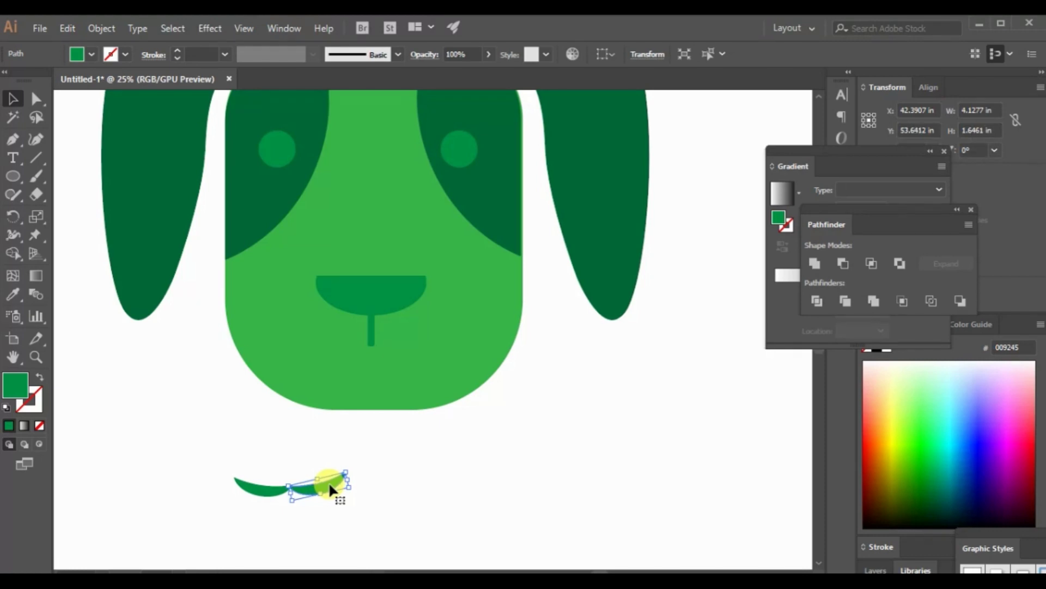
pyautogui.press('Up')
pyautogui.press('Up')
pyautogui.press('Up')
pyautogui.click(439, 487)
# Step: Move both crescents under the nose stem as a mouth, stretch them to about 2.2 in high and rotate them slightly
pyautogui.moveTo(190, 447); pyautogui.dragTo(369, 496)
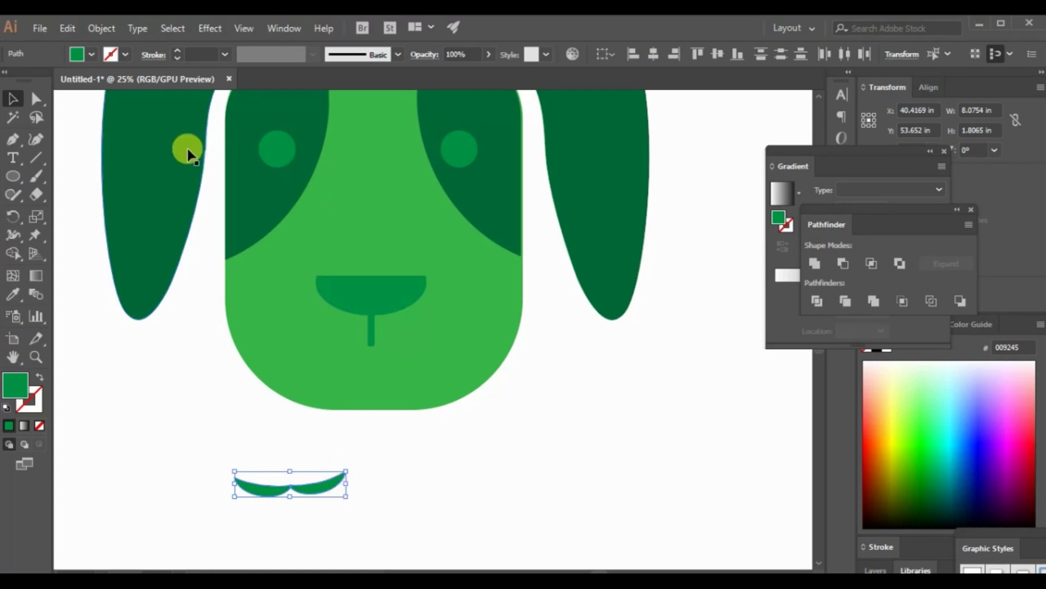
pyautogui.moveTo(326, 490); pyautogui.dragTo(407, 353)
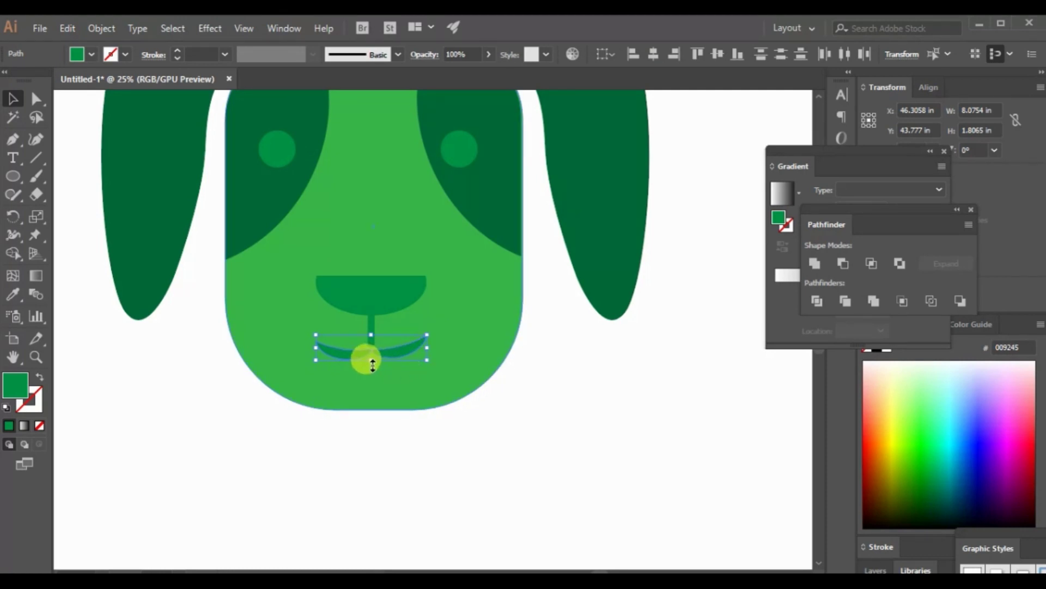
pyautogui.moveTo(373, 365); pyautogui.dragTo(371, 371)
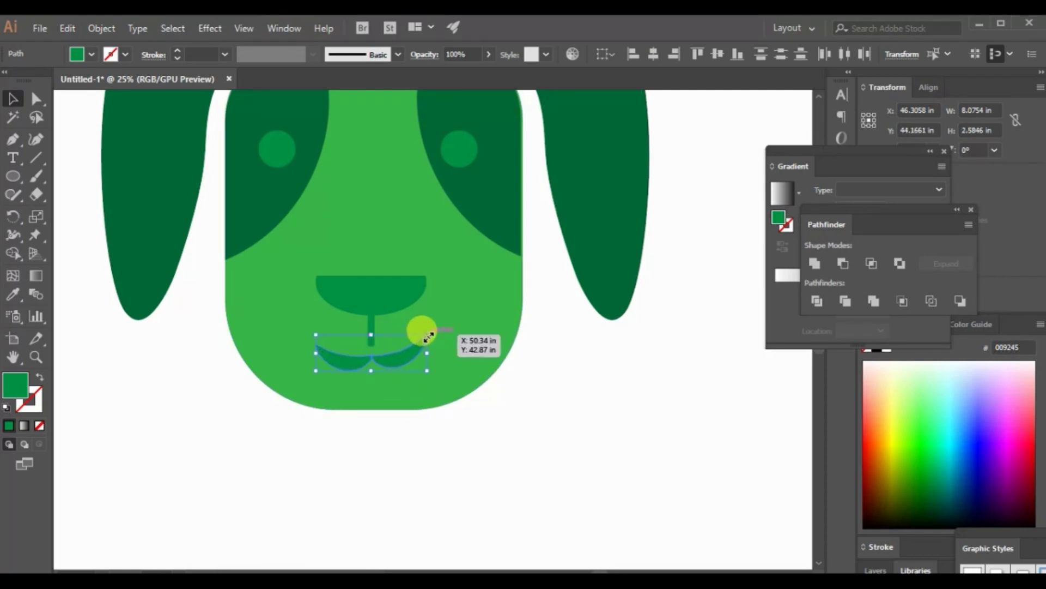
pyautogui.moveTo(435, 333)
pyautogui.mouseDown()
pyautogui.moveTo(443, 347)
pyautogui.moveTo(437, 339)
pyautogui.mouseUp()
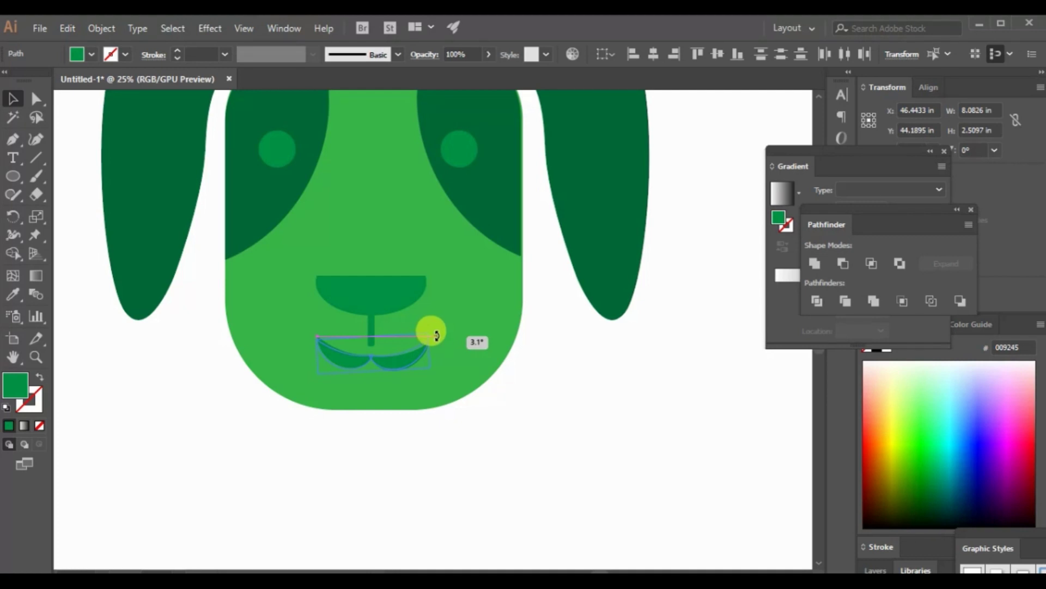
pyautogui.moveTo(437, 334); pyautogui.dragTo(436, 334)
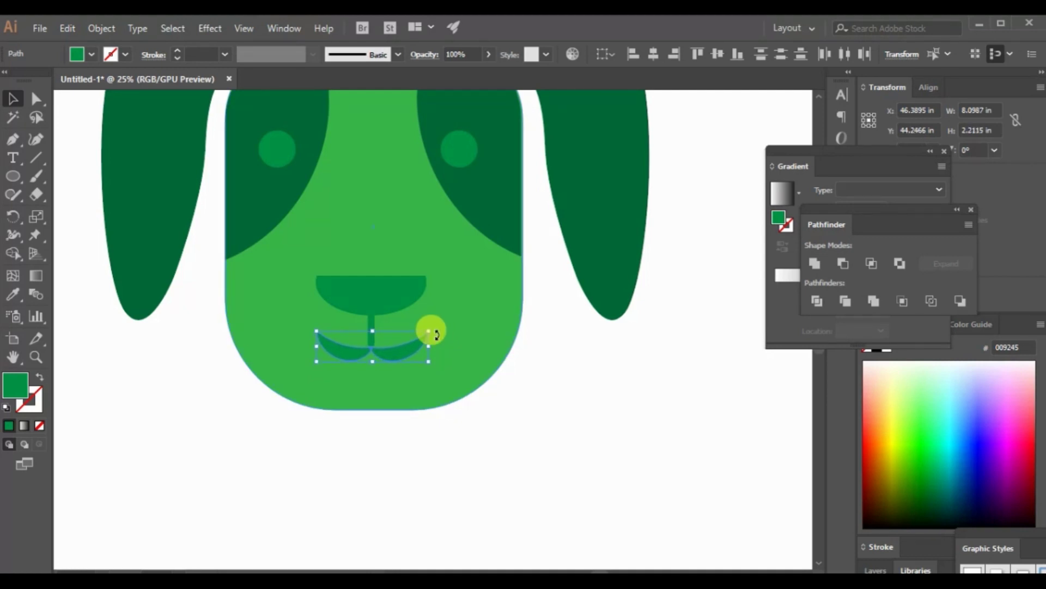
# Step: Rotate the two mouth crescents together slightly so that they sit level under the nose stem
pyautogui.click(483, 459)
pyautogui.click(406, 341)
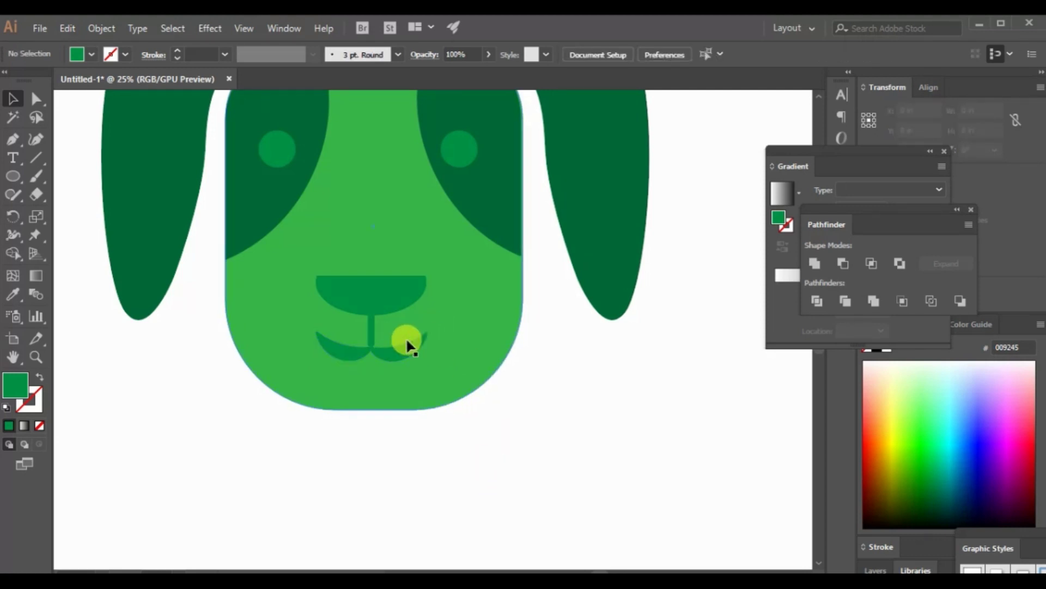
pyautogui.keyDown('shift'); pyautogui.click(346, 353); pyautogui.keyUp('shift')
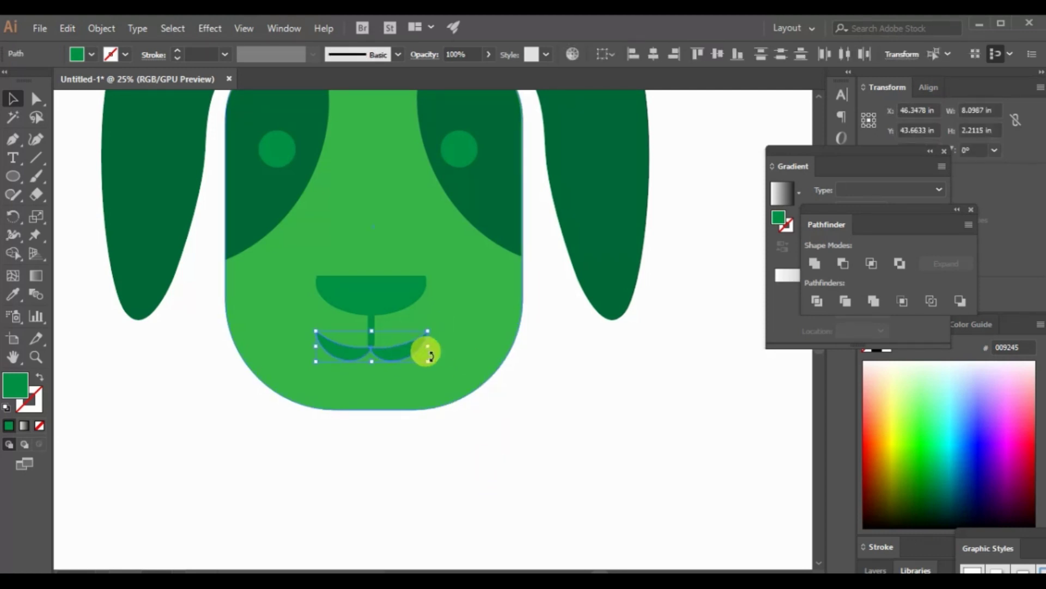
pyautogui.moveTo(435, 360); pyautogui.dragTo(436, 357)
pyautogui.click(445, 439)
pyautogui.scroll(-2, 444, 436)
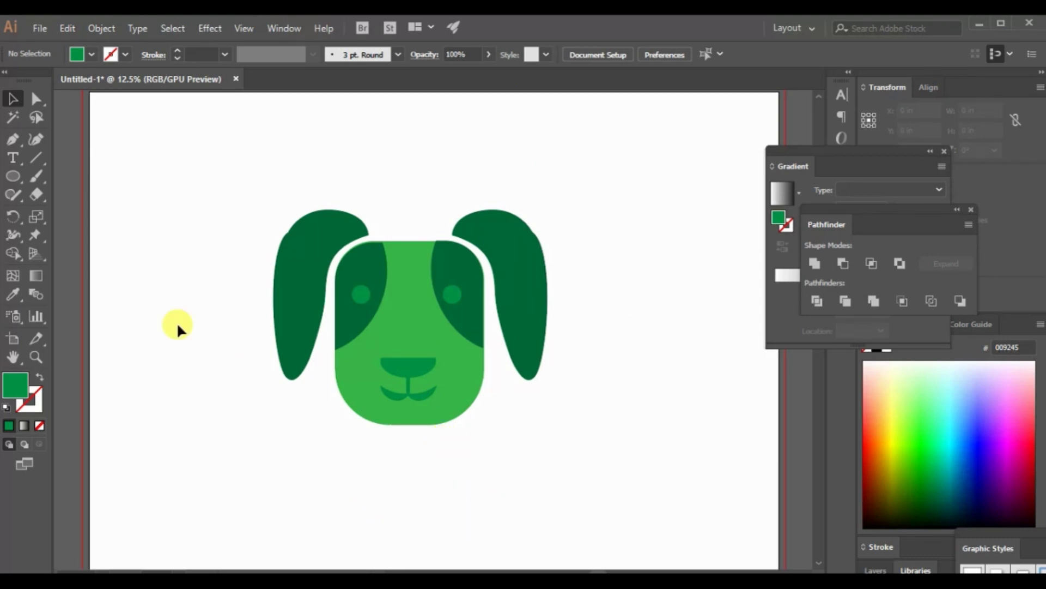
# Step: Draw a small circle about 1.57 in across below the head and fill it white
pyautogui.click(18, 178)
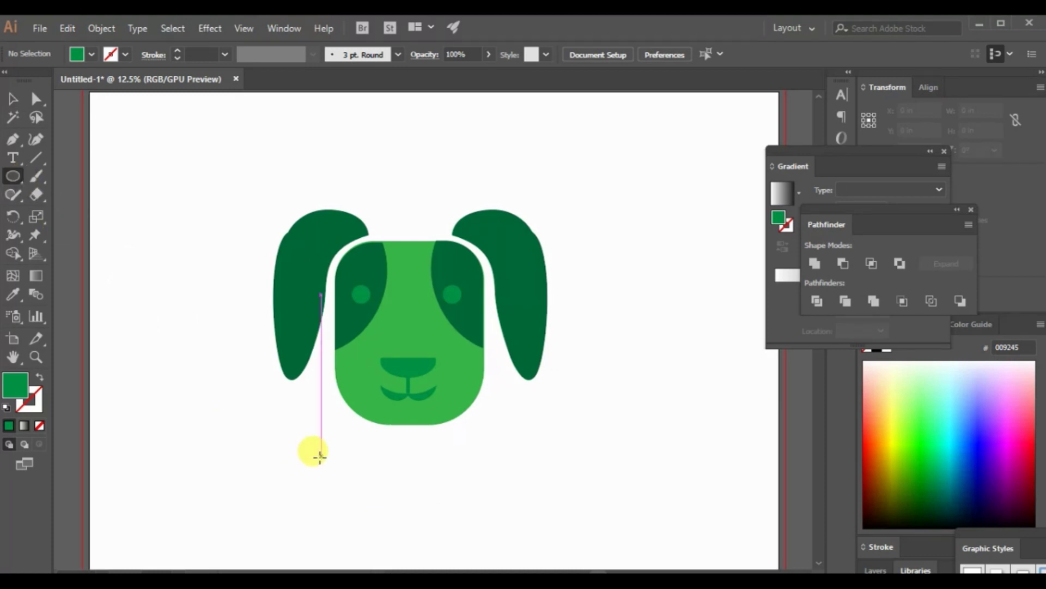
pyautogui.moveTo(322, 456); pyautogui.dragTo(327, 461)
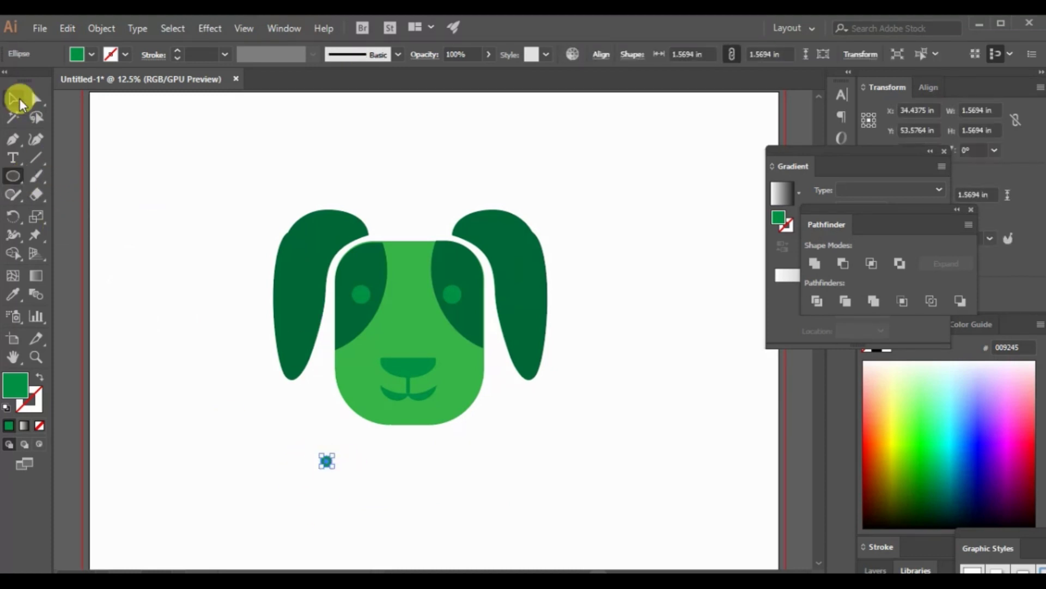
pyautogui.click(15, 99)
pyautogui.click(79, 54)
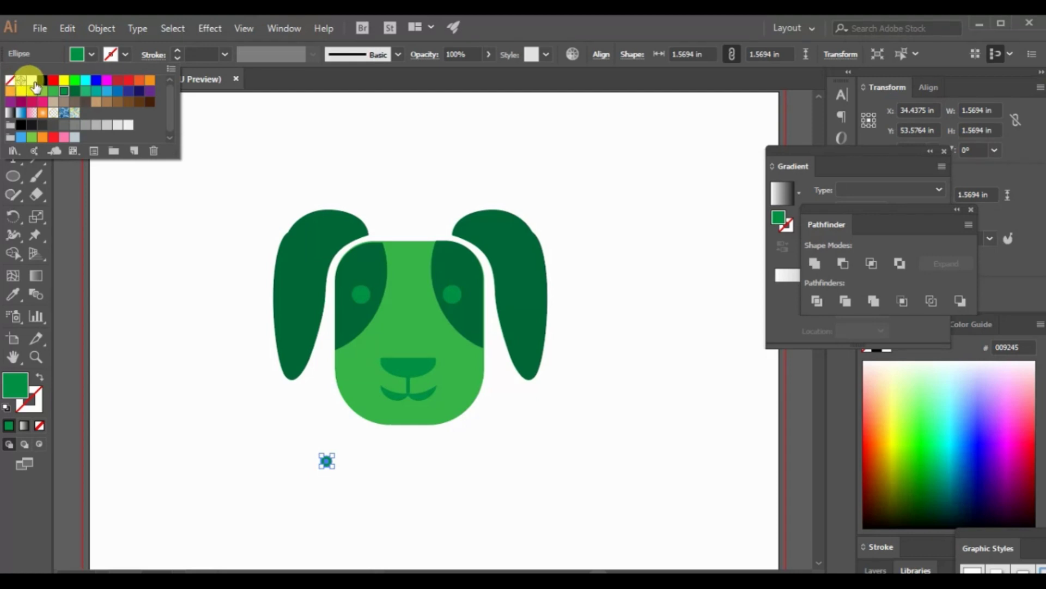
pyautogui.click(32, 80)
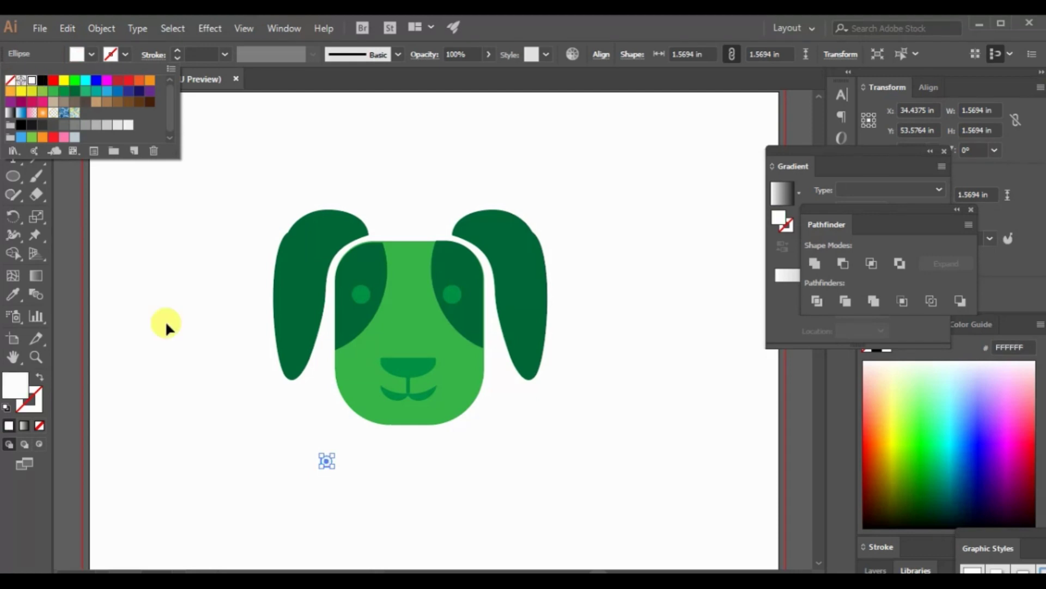
pyautogui.click(329, 460)
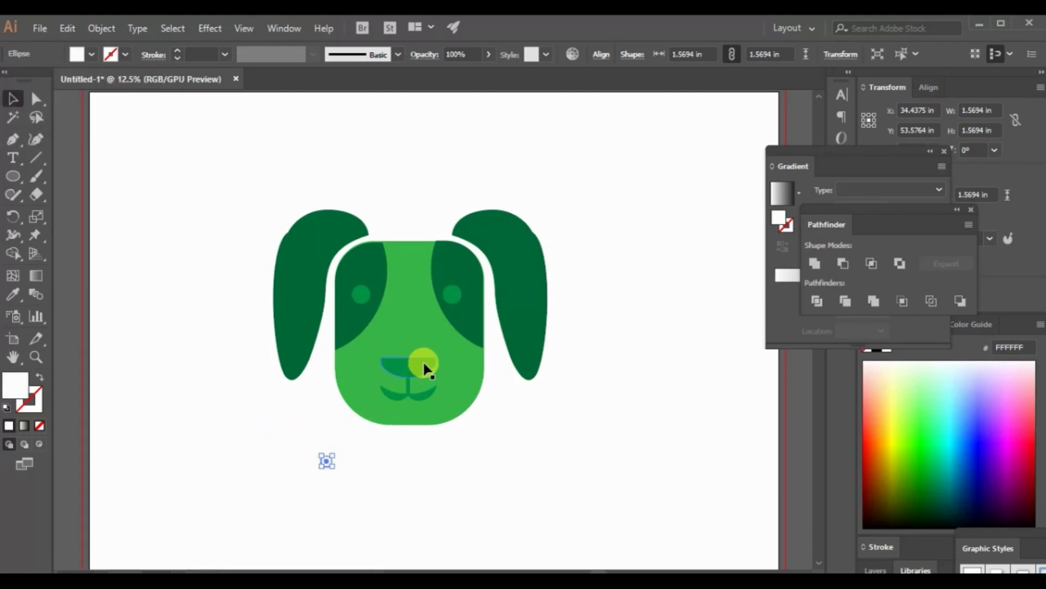
# Step: Move the white circle onto the nose's right side as a highlight and shrink it to about 0.94 in
pyautogui.moveTo(325, 460); pyautogui.dragTo(425, 362)
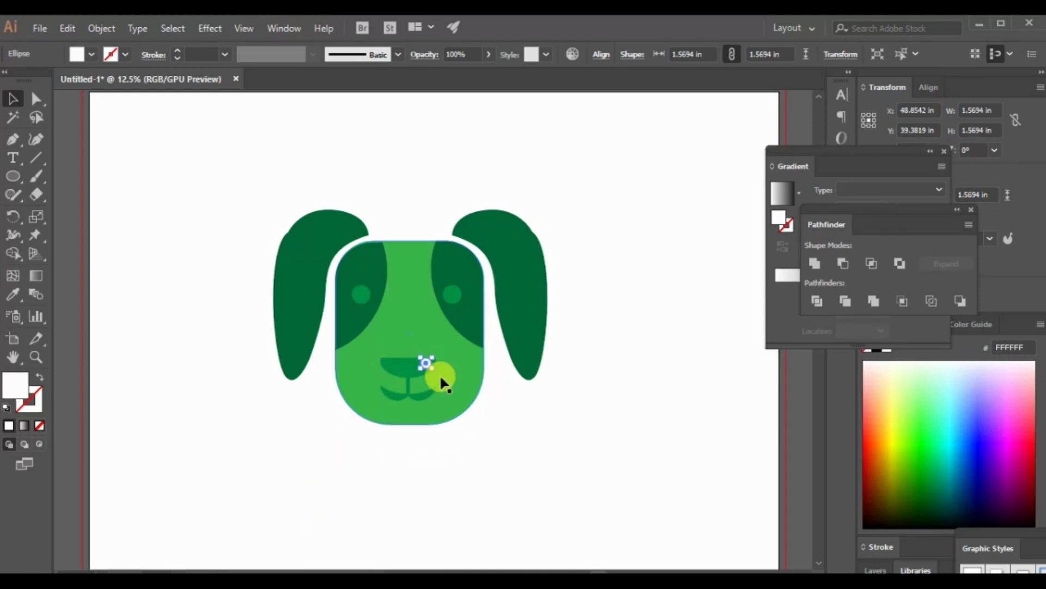
pyautogui.scroll(8, 423, 358)
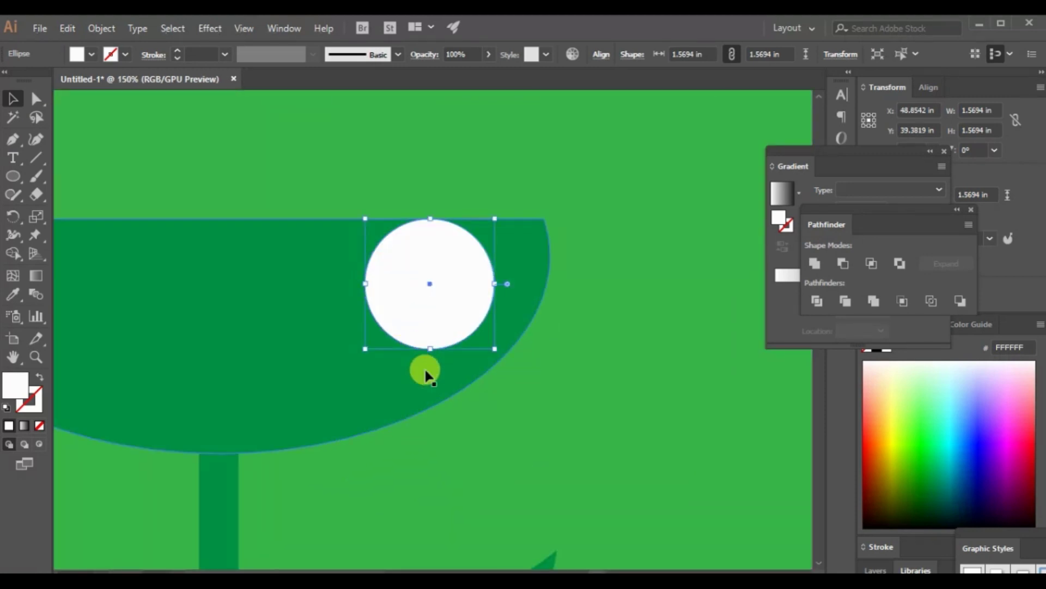
pyautogui.moveTo(494, 348); pyautogui.dragTo(442, 296)
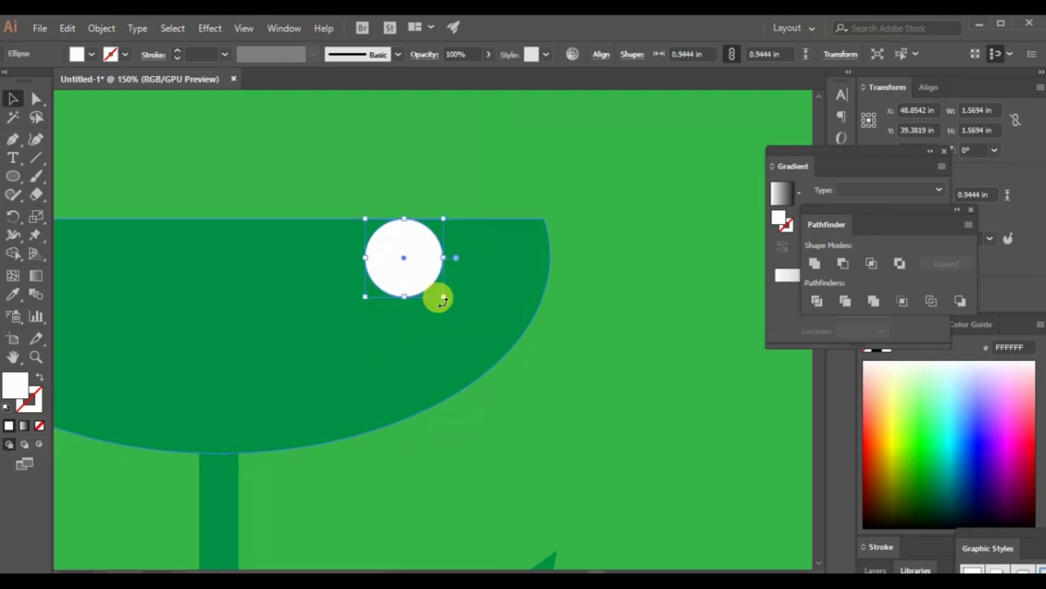
pyautogui.moveTo(416, 260); pyautogui.dragTo(440, 290)
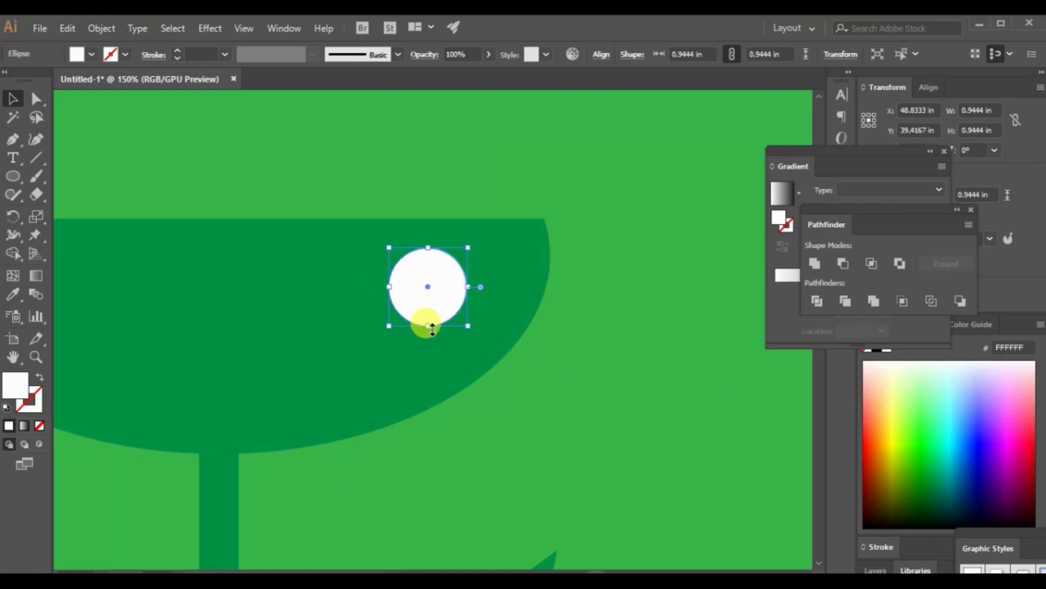
pyautogui.scroll(-4, 428, 325)
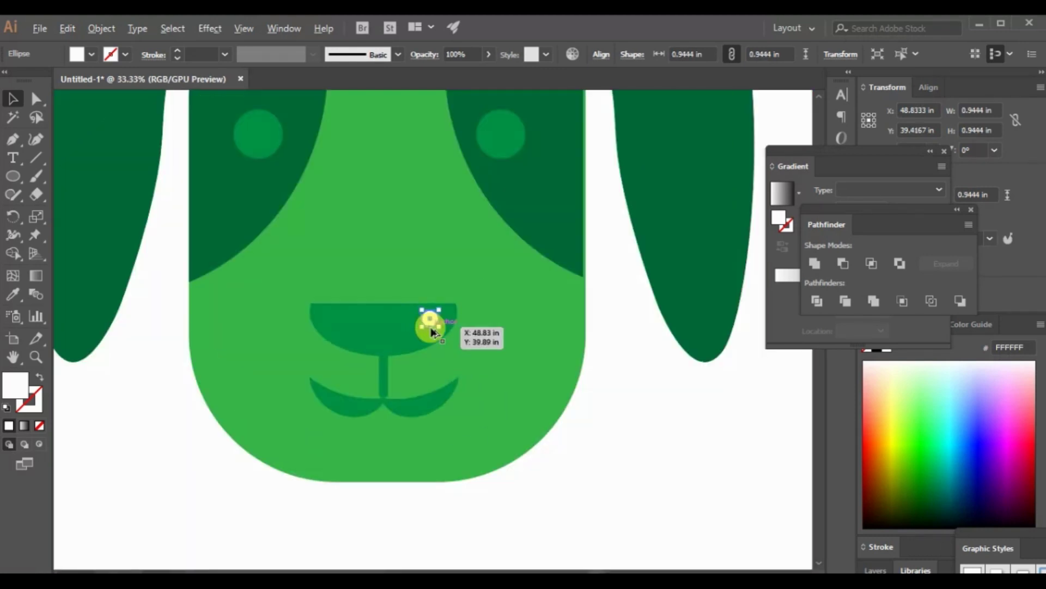
pyautogui.click(641, 423)
# Step: Draw a rectangle about 28.7 by 5.9 in below the head and fill it orange (F7931E)
pyautogui.scroll(-1, 640, 423)
pyautogui.scroll(-1, 642, 428)
pyautogui.scroll(-3, 642, 428)
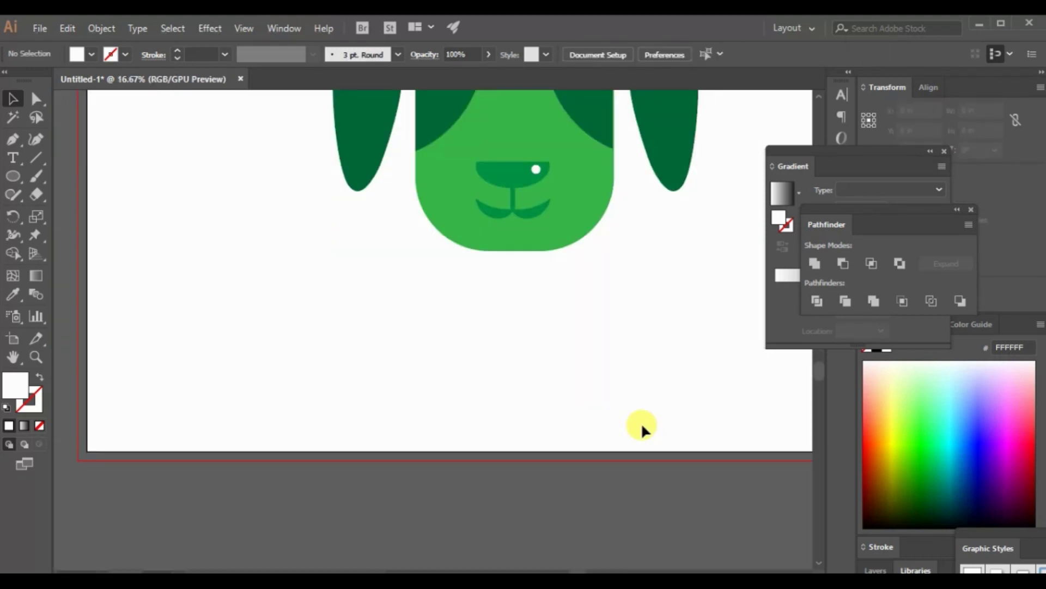
pyautogui.hscroll(3, 642, 428)
pyautogui.scroll(1, 642, 428)
pyautogui.scroll(1, 641, 429)
pyautogui.hscroll(-3, 641, 429)
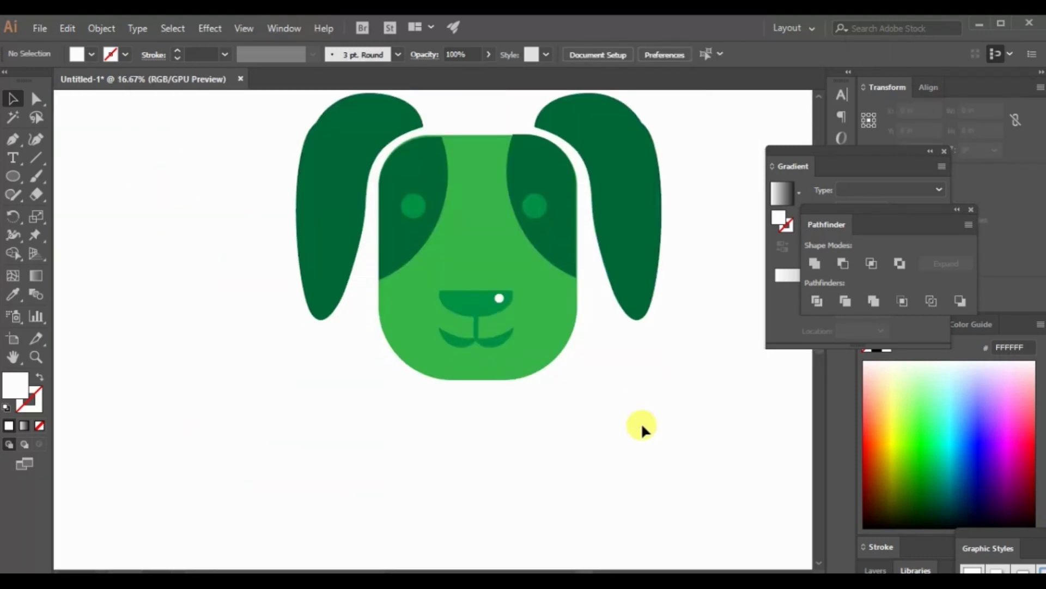
pyautogui.moveTo(19, 173); pyautogui.dragTo(101, 172)
pyautogui.moveTo(351, 426); pyautogui.dragTo(615, 481)
pyautogui.click(14, 99)
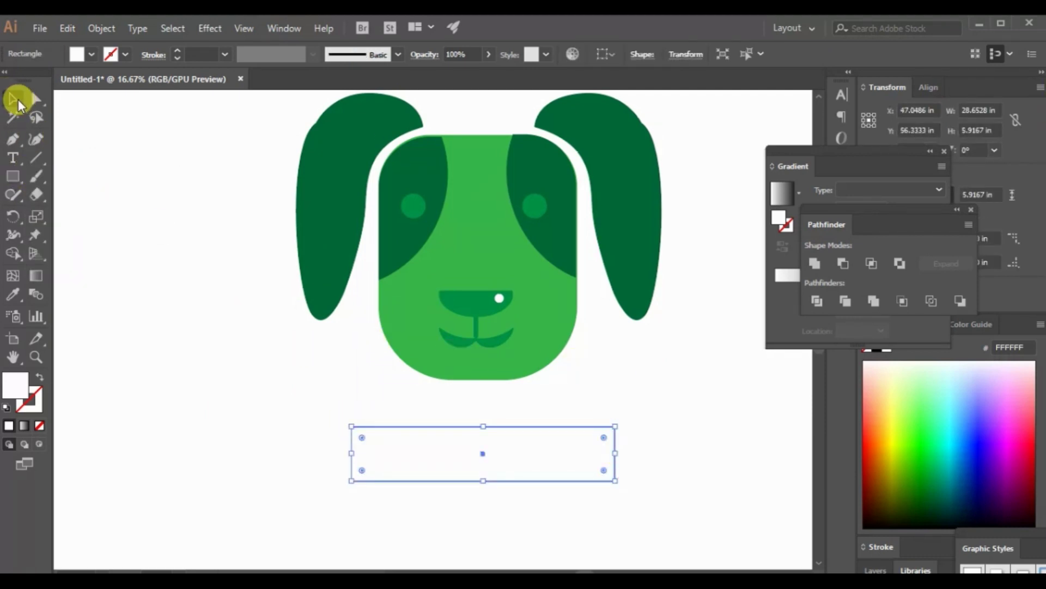
pyautogui.click(85, 51)
pyautogui.click(141, 77)
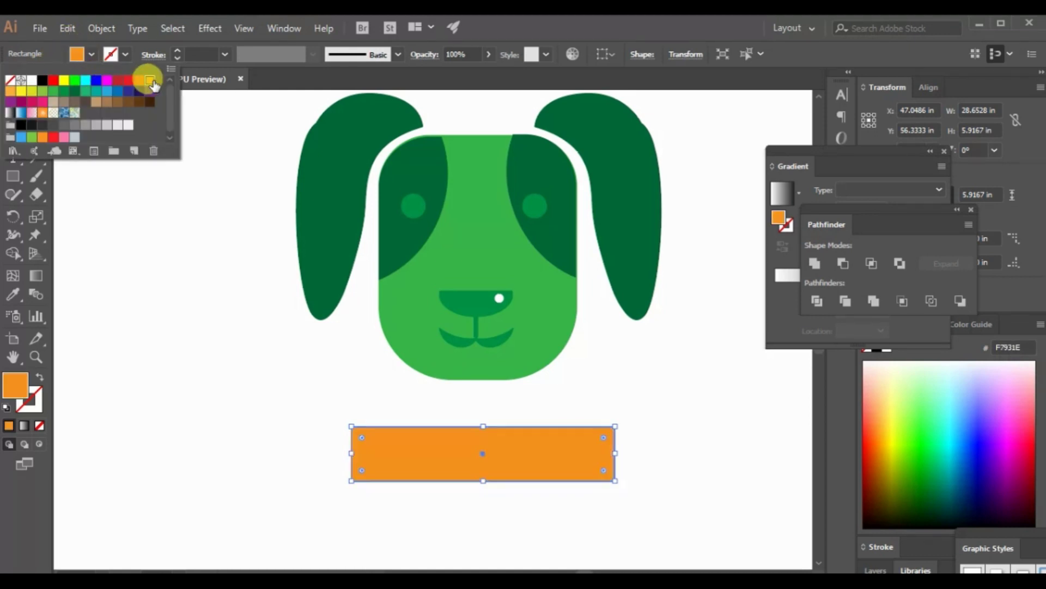
pyautogui.click(236, 345)
pyautogui.click(385, 493)
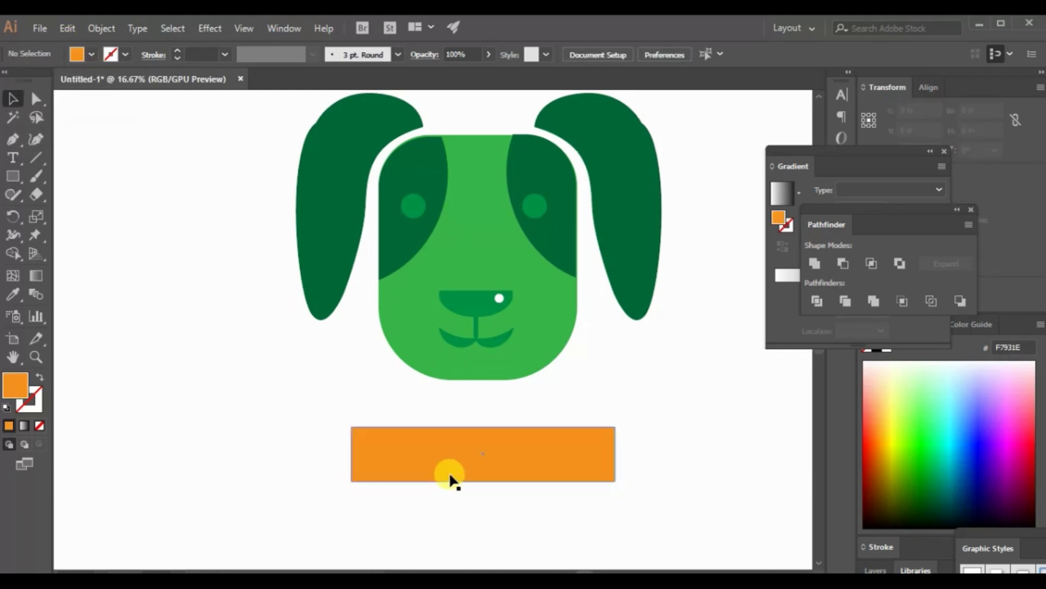
# Step: Draw an orange circle 8 in across and place it over the upper left corner of the orange bar
pyautogui.click(12, 174)
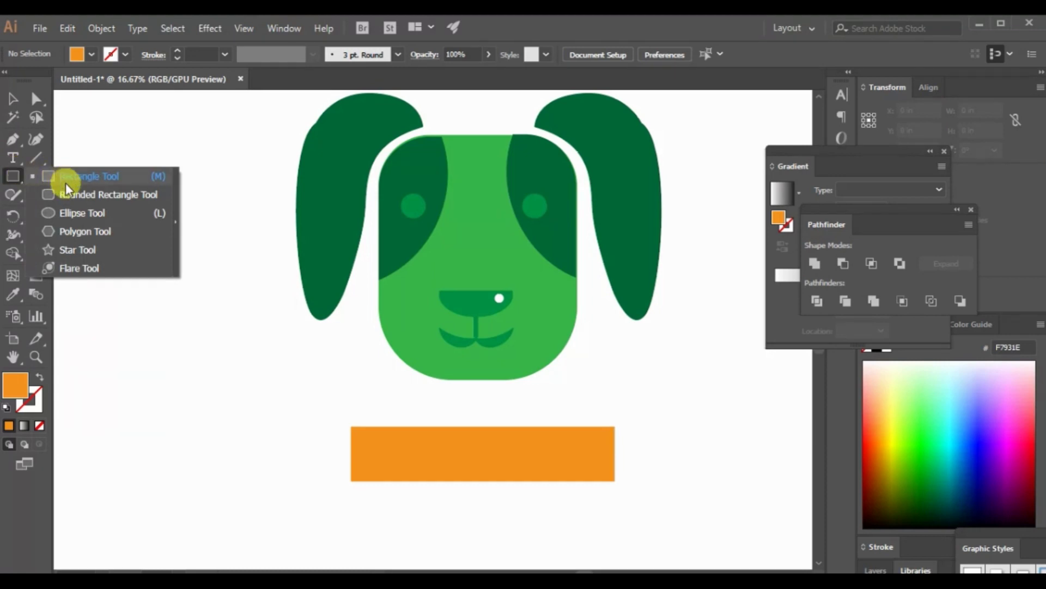
pyautogui.click(80, 209)
pyautogui.moveTo(253, 355); pyautogui.dragTo(327, 411)
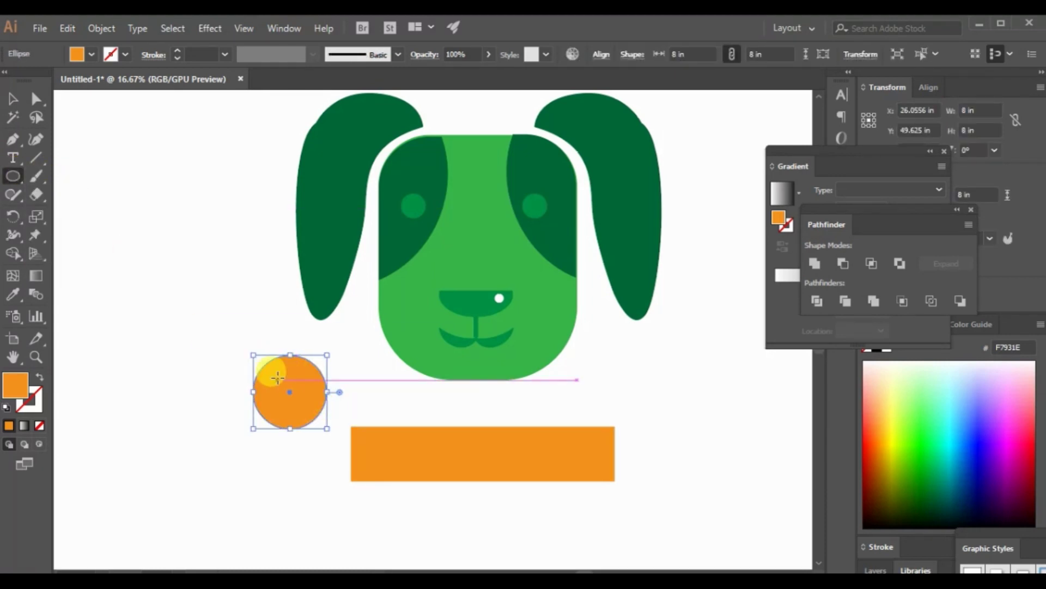
pyautogui.click(13, 98)
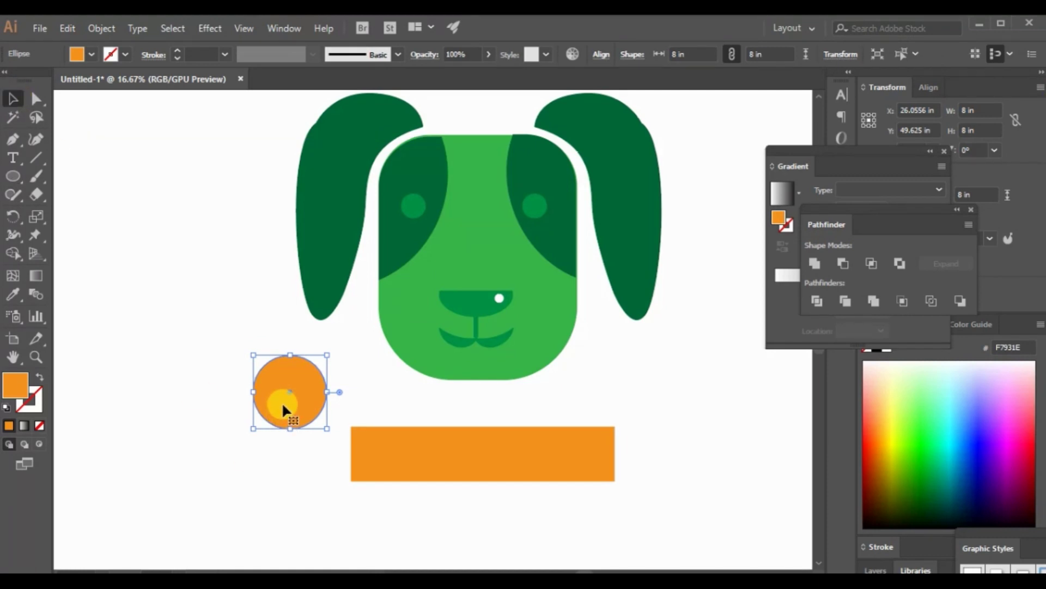
pyautogui.moveTo(283, 405); pyautogui.dragTo(341, 439)
pyautogui.click(399, 485)
# Step: Place a copy of the orange circle directly below it, overlapping the bar's lower left corner
pyautogui.click(331, 420)
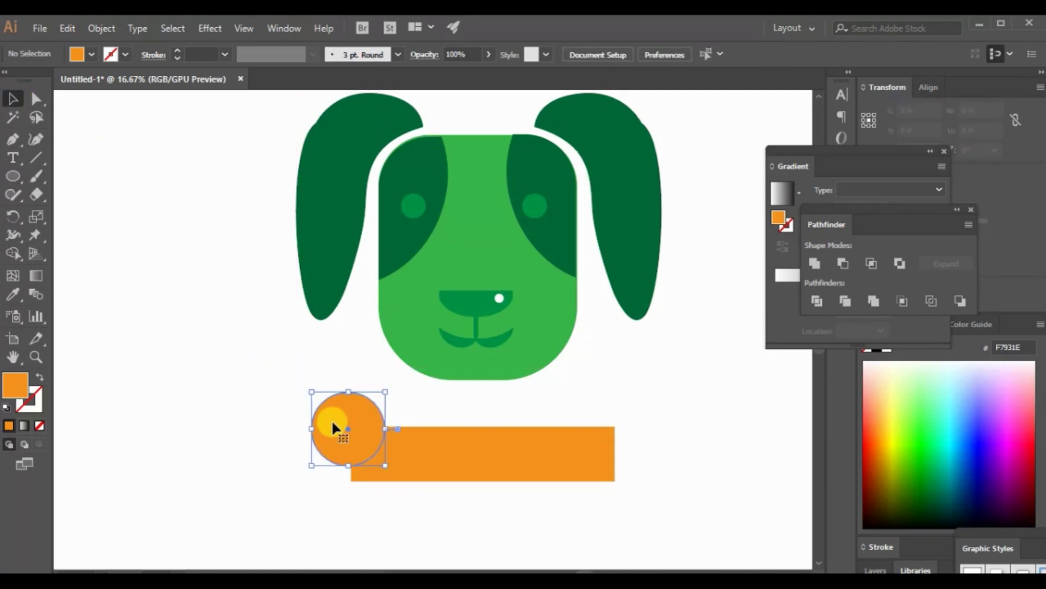
pyautogui.hotkey('ctrl', 'c')
pyautogui.hotkey('ctrl', 'v')
pyautogui.moveTo(428, 323); pyautogui.dragTo(343, 483)
pyautogui.click(421, 499)
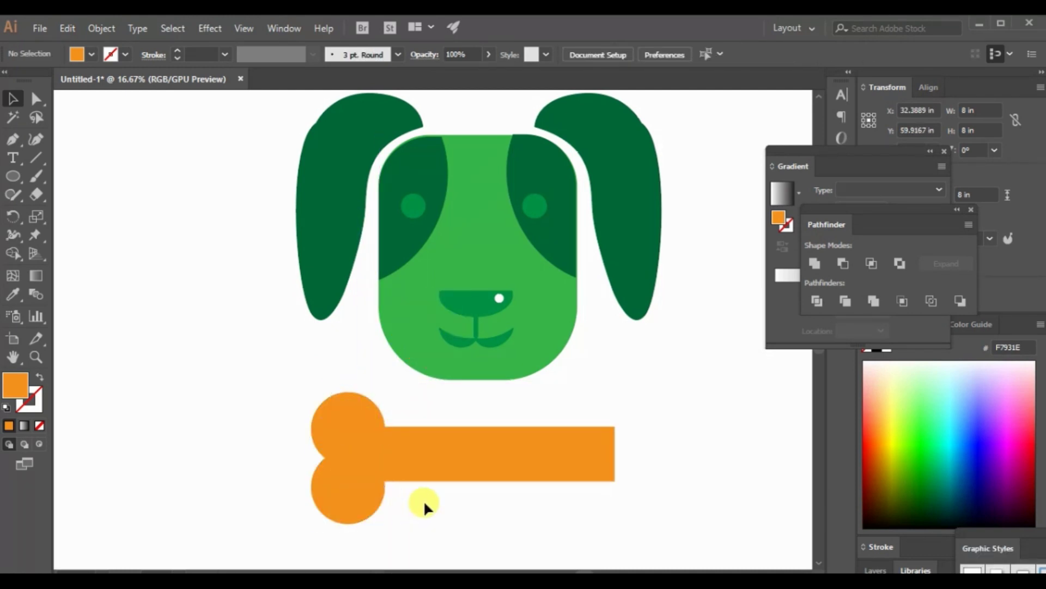
# Step: Copy both end circles and place the pair over the bar's right end to complete the bone
pyautogui.click(336, 423)
pyautogui.keyDown('shift'); pyautogui.click(351, 473); pyautogui.keyUp('shift')
pyautogui.hotkey('ctrl', 'c')
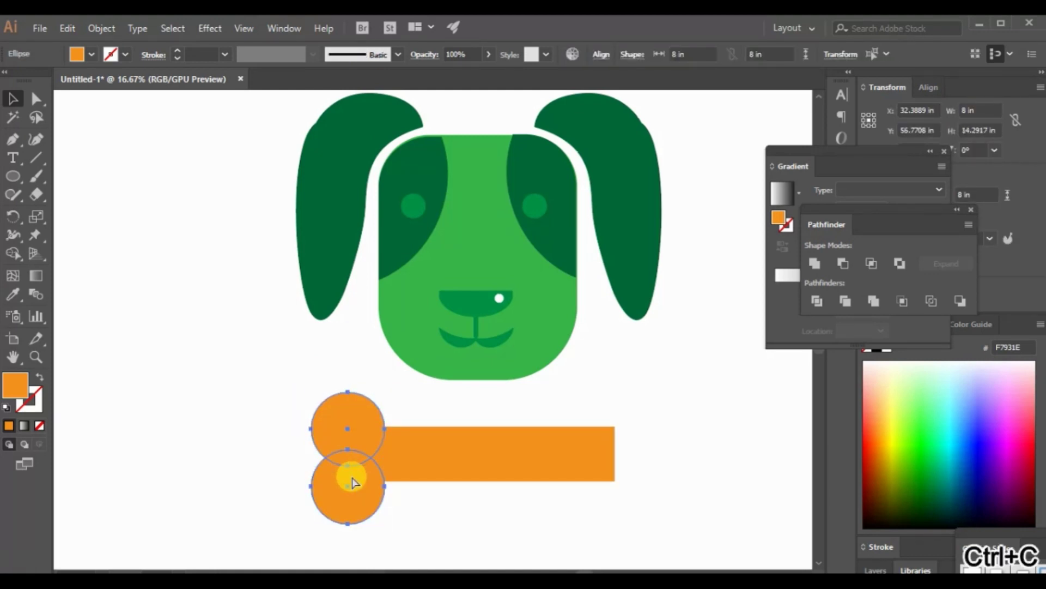
pyautogui.hotkey('ctrl', 'v')
pyautogui.moveTo(431, 308); pyautogui.dragTo(626, 432)
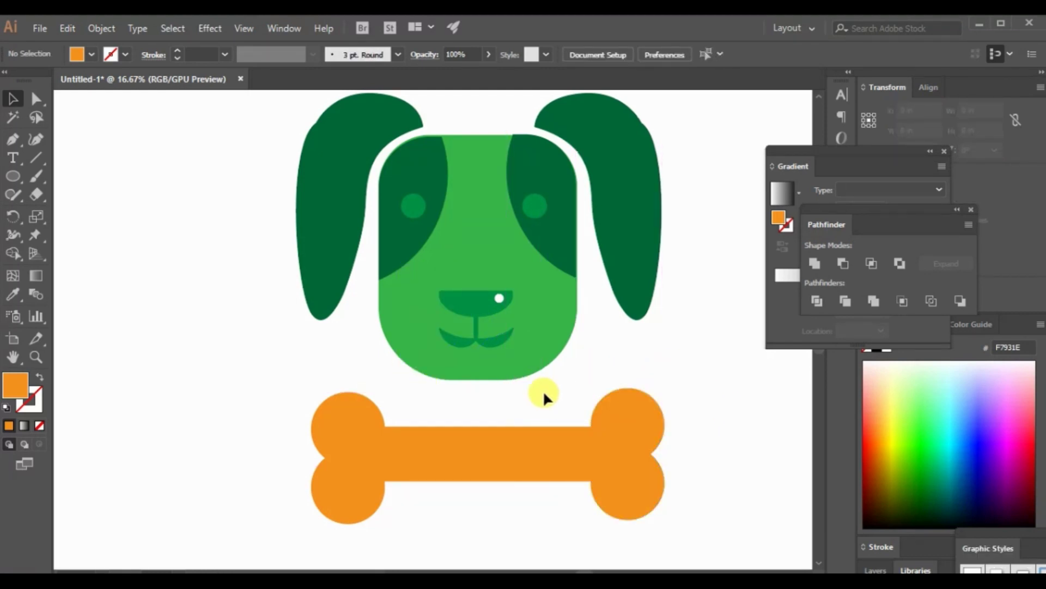
# Step: Draw a background rectangle about 126.4 by 83.9 in covering the whole artboard and fill it light green (8CC63F)
pyautogui.hotkey('ctrl', '-')
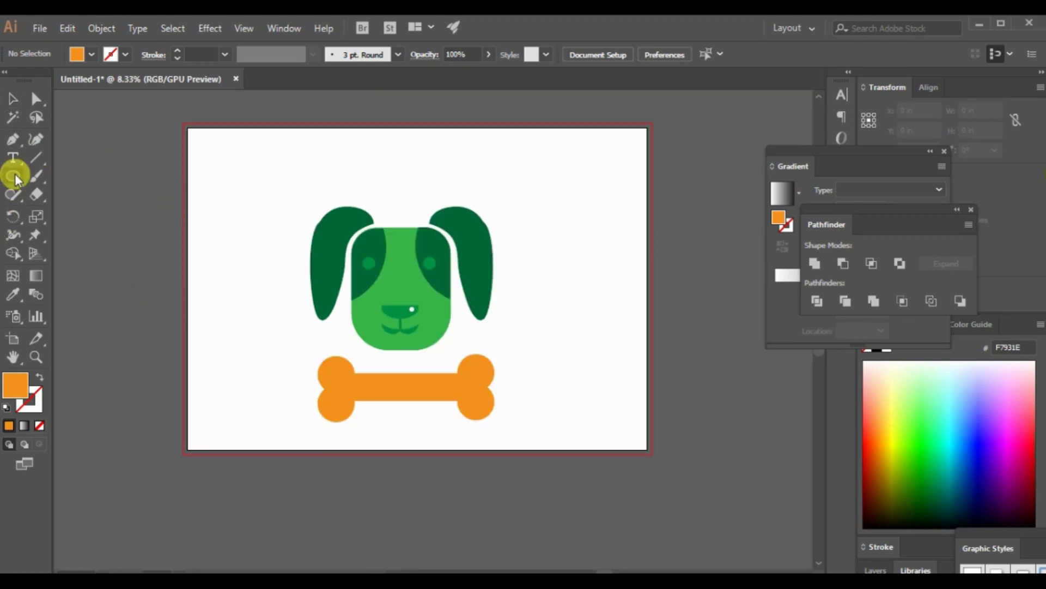
pyautogui.moveTo(15, 180); pyautogui.dragTo(50, 174)
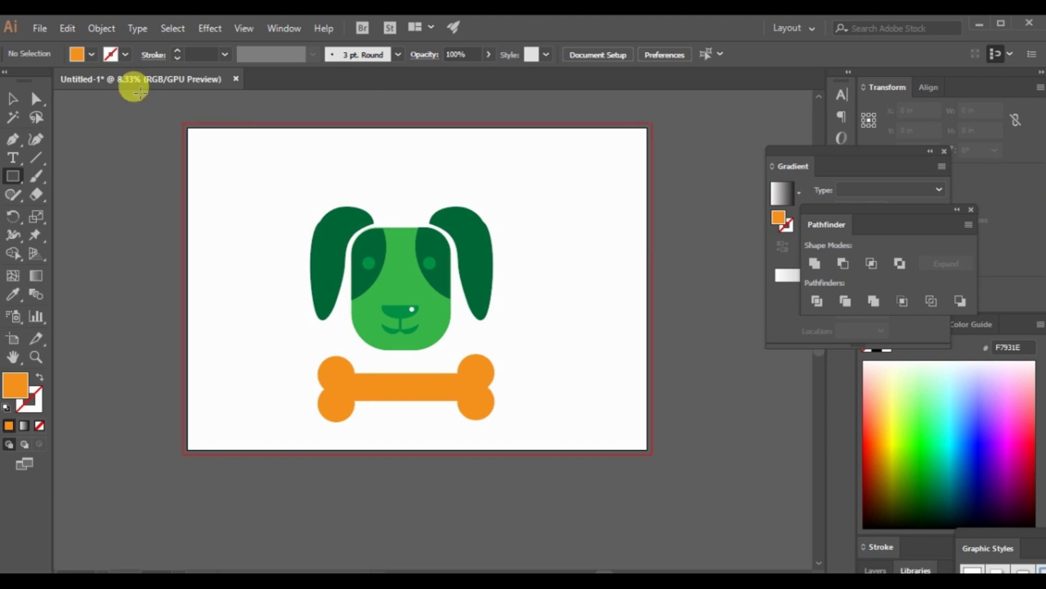
pyautogui.moveTo(141, 93); pyautogui.dragTo(721, 478)
pyautogui.click(94, 54)
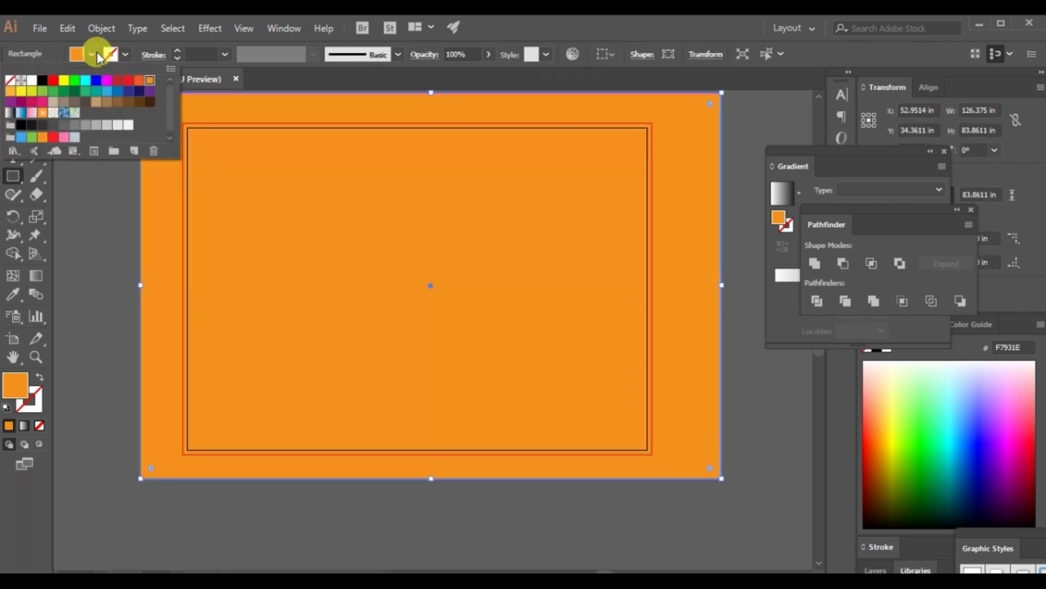
pyautogui.click(75, 80)
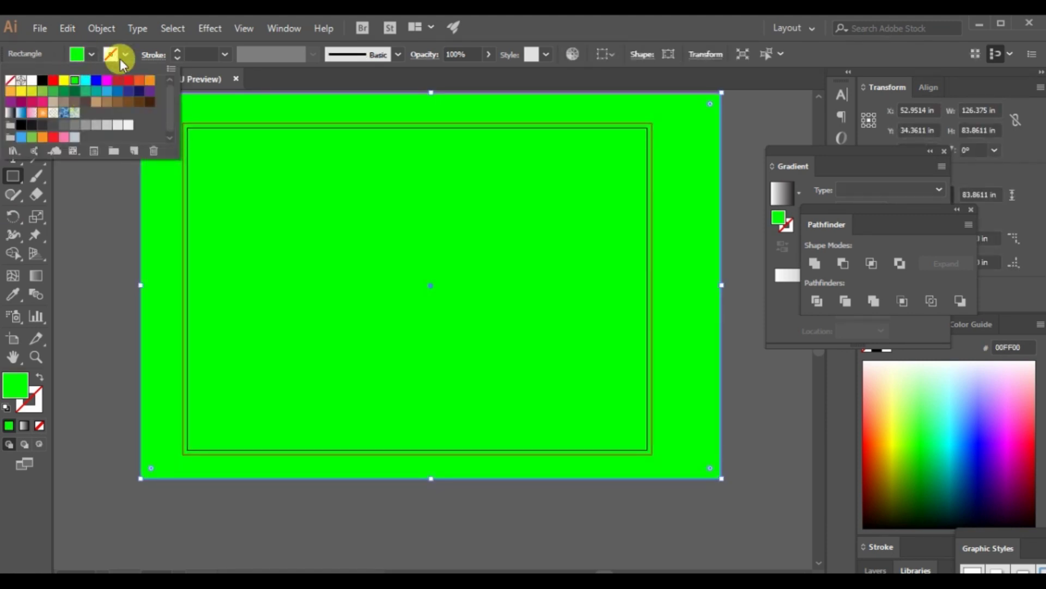
pyautogui.click(54, 92)
pyautogui.click(43, 91)
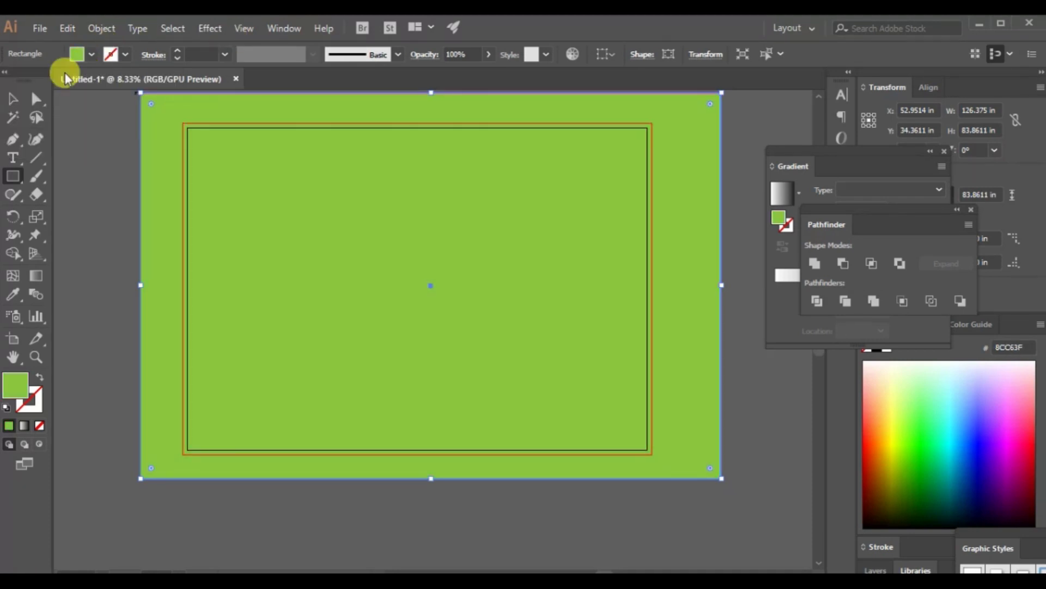
# Step: Send the light green background behind all artwork and delete the white shape between the head and ears
pyautogui.click(14, 97)
pyautogui.rightClick(316, 230)
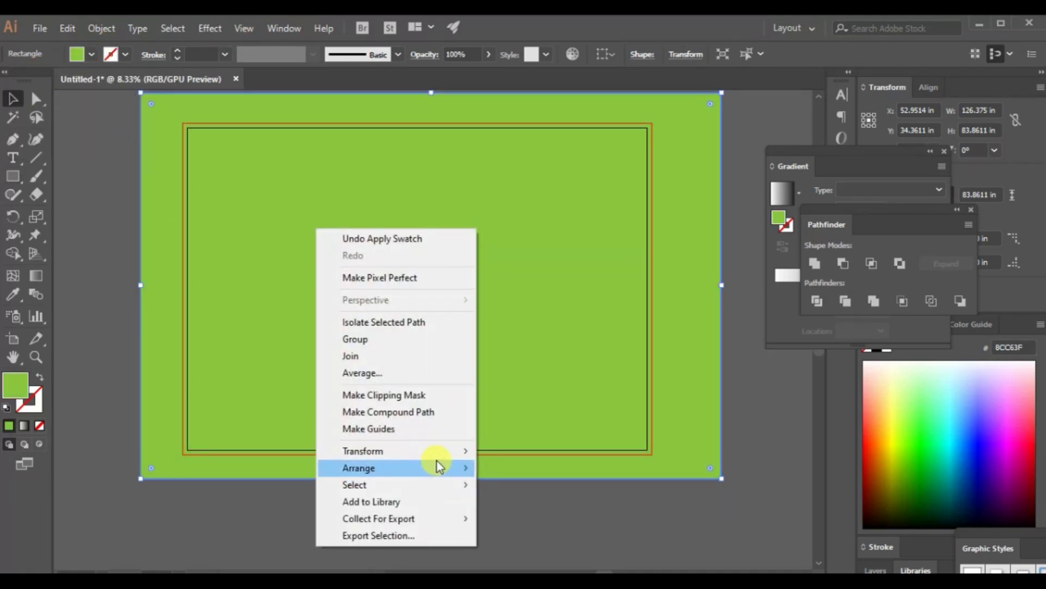
pyautogui.moveTo(437, 468)
pyautogui.click(540, 519)
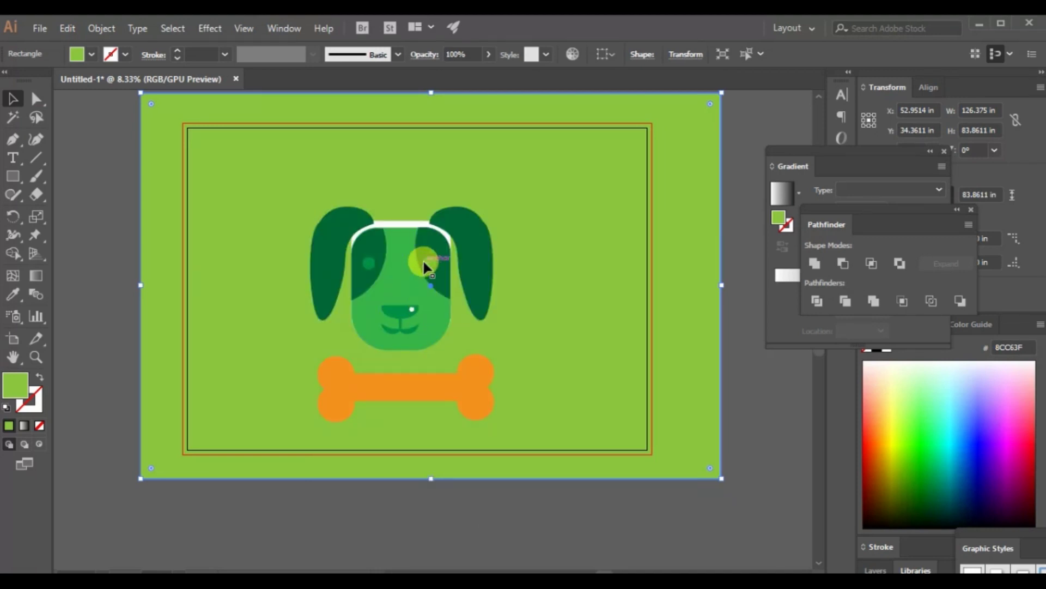
pyautogui.click(412, 226)
pyautogui.press('Delete')
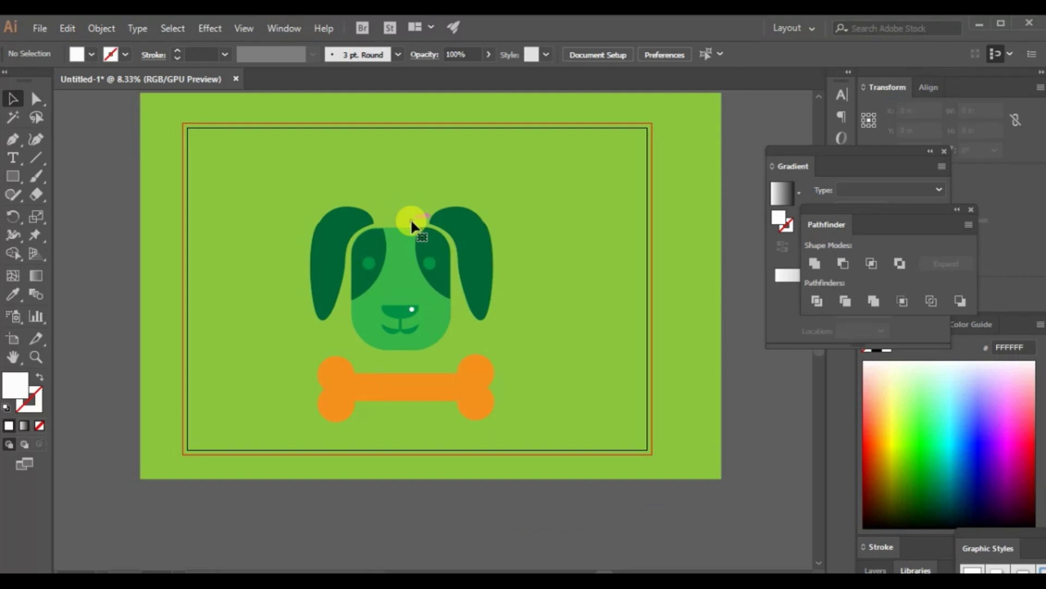
# Step: Change the head's rounded rectangle fill to white
pyautogui.click(424, 240)
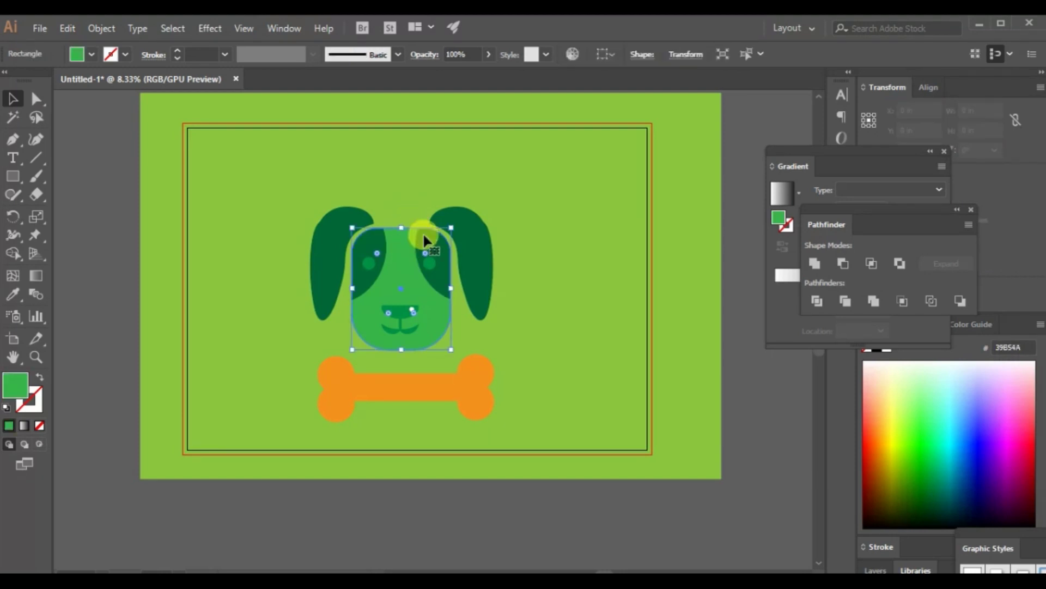
pyautogui.click(91, 53)
pyautogui.click(29, 81)
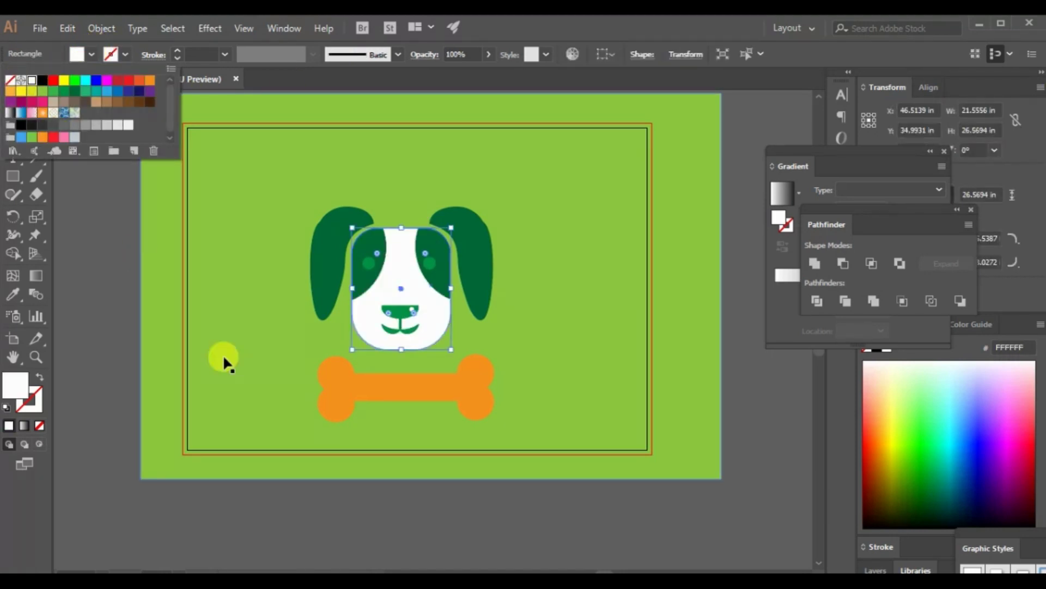
pyautogui.click(416, 495)
pyautogui.click(417, 495)
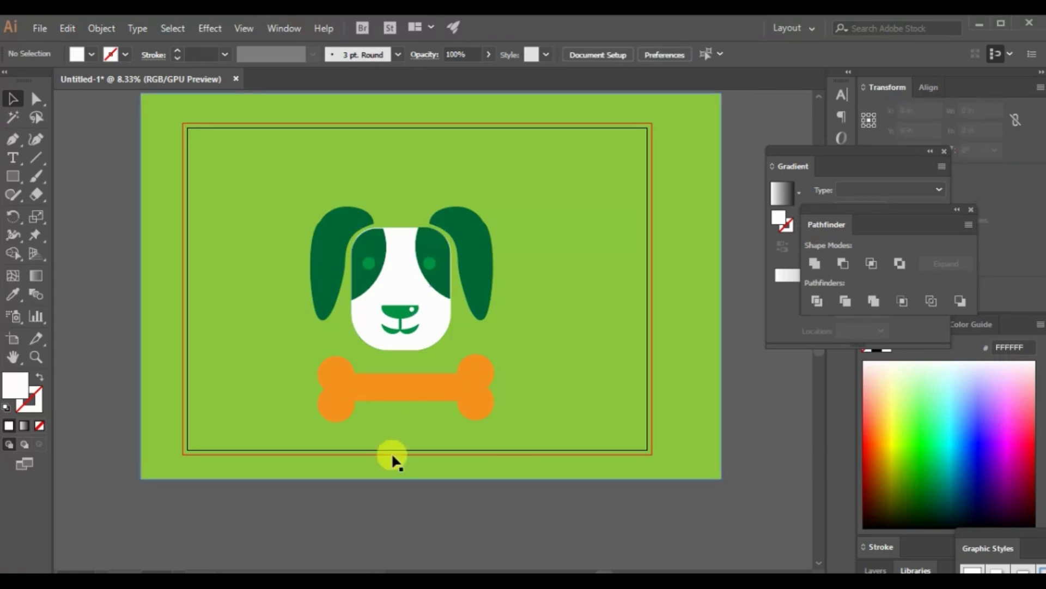
pyautogui.click(404, 401)
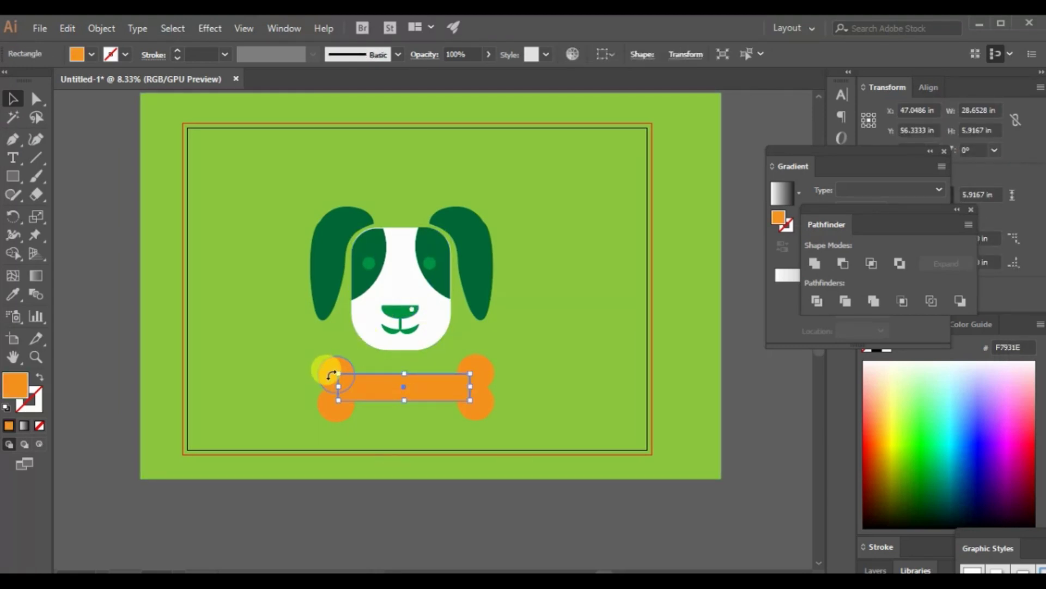
pyautogui.click(409, 488)
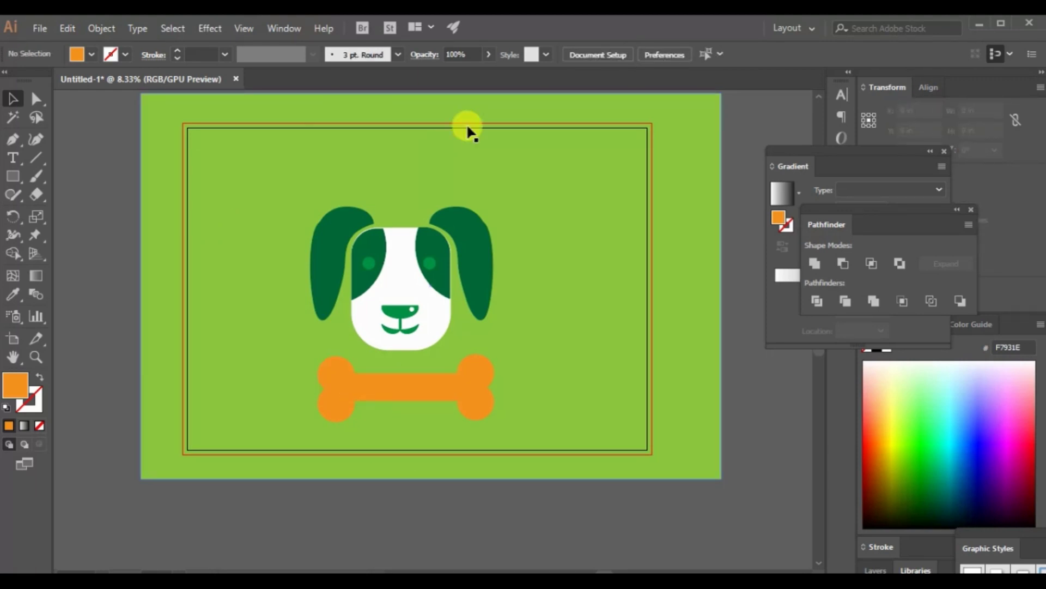
# Step: Move the dark green patch over the dog's left-hand eye up slightly so it sits flush with the white head's top edge
pyautogui.click(377, 252)
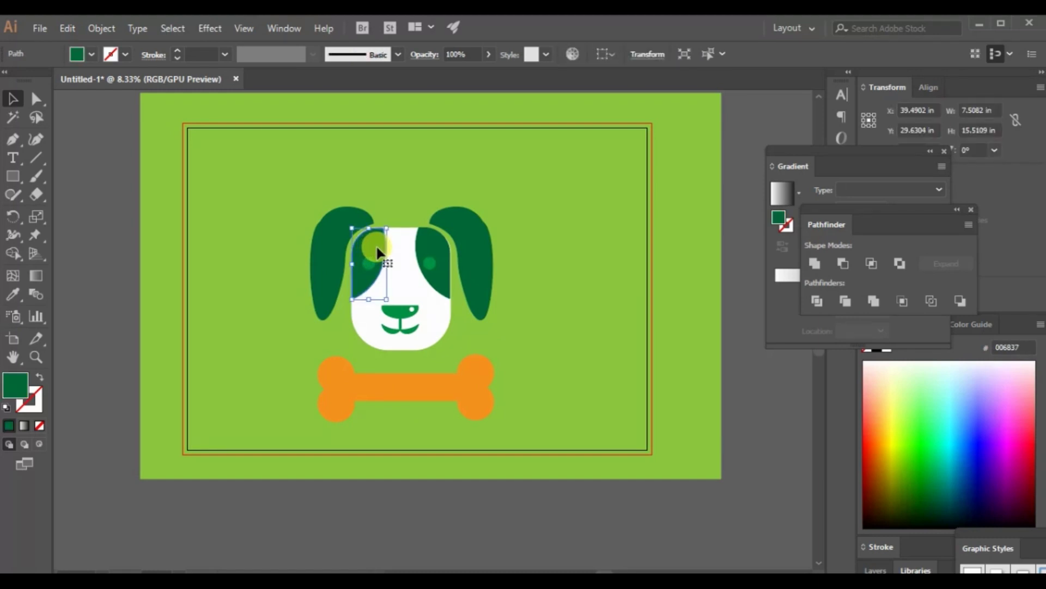
pyautogui.moveTo(376, 244); pyautogui.dragTo(377, 244)
pyautogui.click(443, 487)
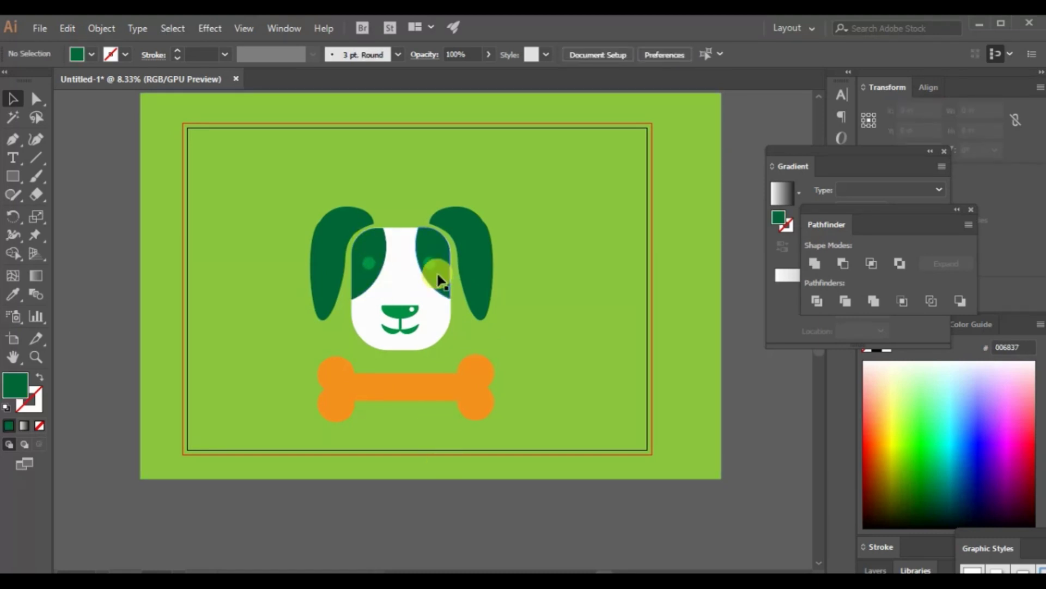
pyautogui.scroll(6, 437, 273)
pyautogui.hscroll(-5, 437, 273)
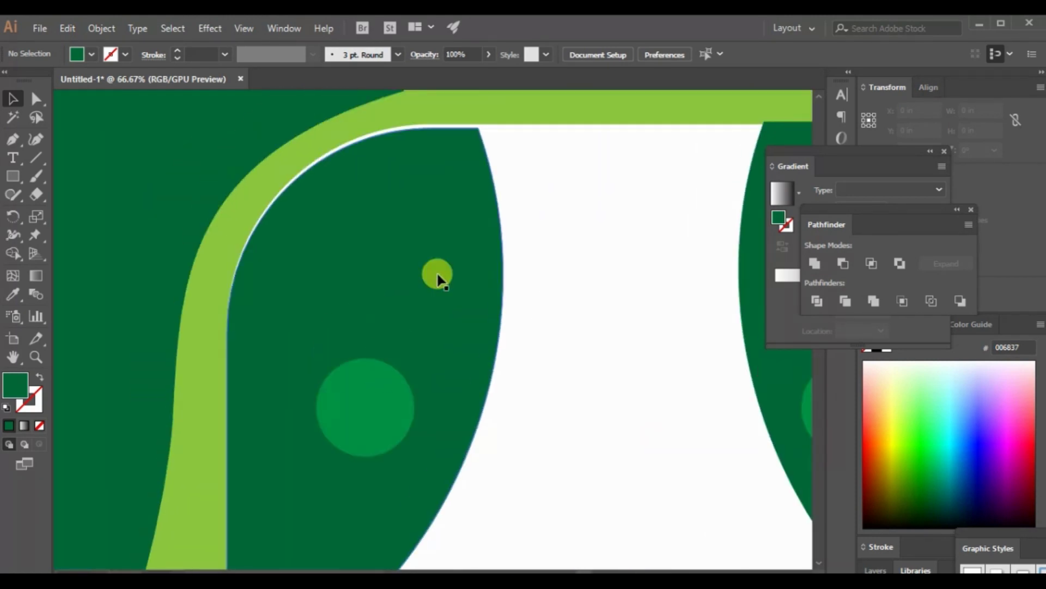
pyautogui.click(437, 275)
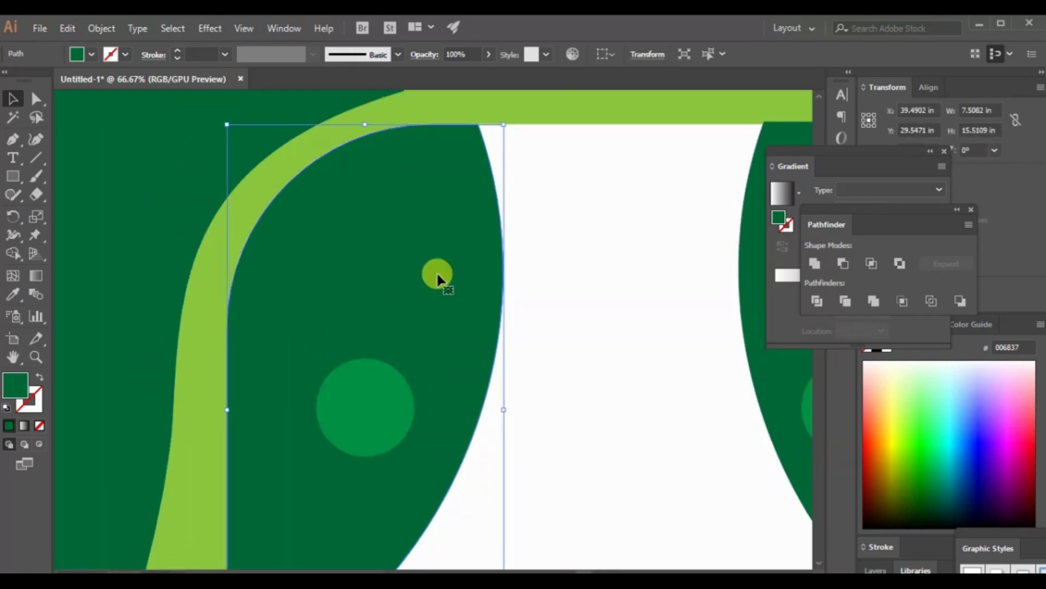
# Step: Nudge the dark green patch over the right-hand eye outward until it sits flush with the white head's side edge
pyautogui.hscroll(5, 437, 271)
pyautogui.click(490, 223)
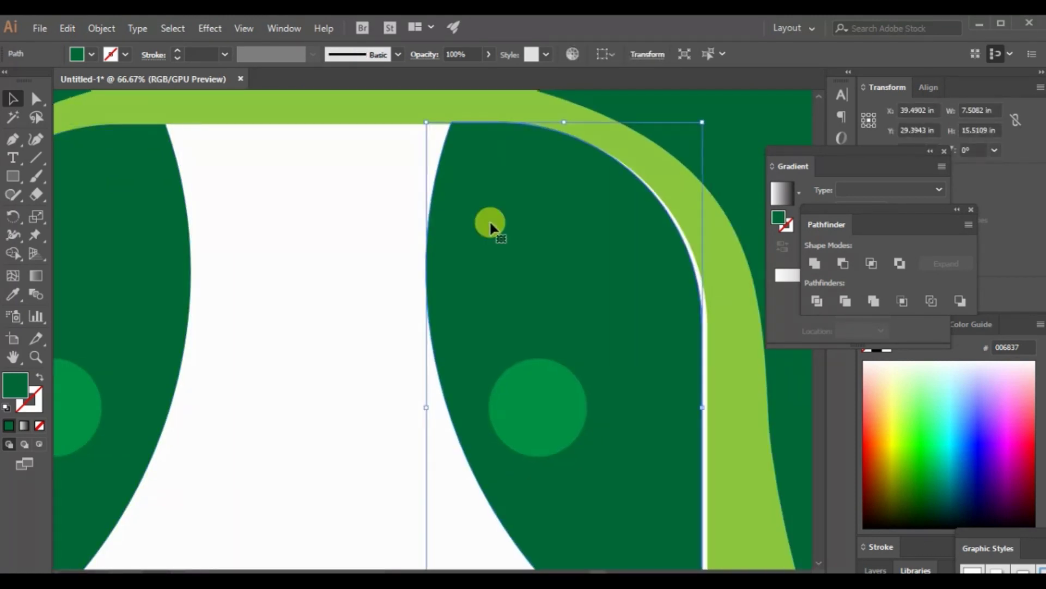
pyautogui.press('Right')
pyautogui.press('Right')
pyautogui.press('Right')
pyautogui.press('Right')
pyautogui.press('Right')
pyautogui.press('Right')
pyautogui.press('Right')
pyautogui.press('Right')
pyautogui.press('Right')
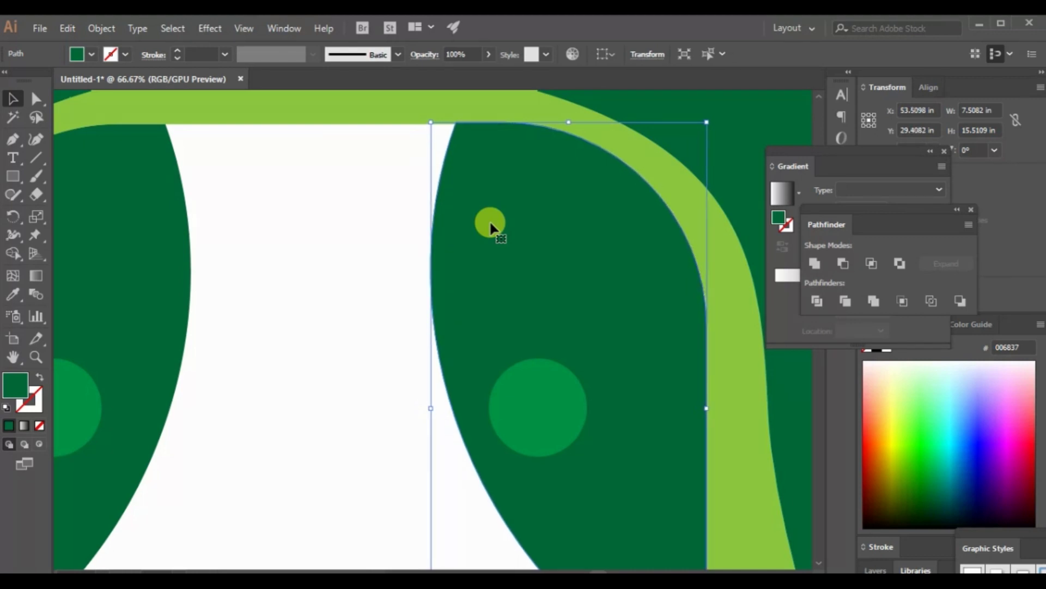
pyautogui.scroll(-3, 490, 224)
pyautogui.press('Right')
pyautogui.hscroll(-6, 491, 224)
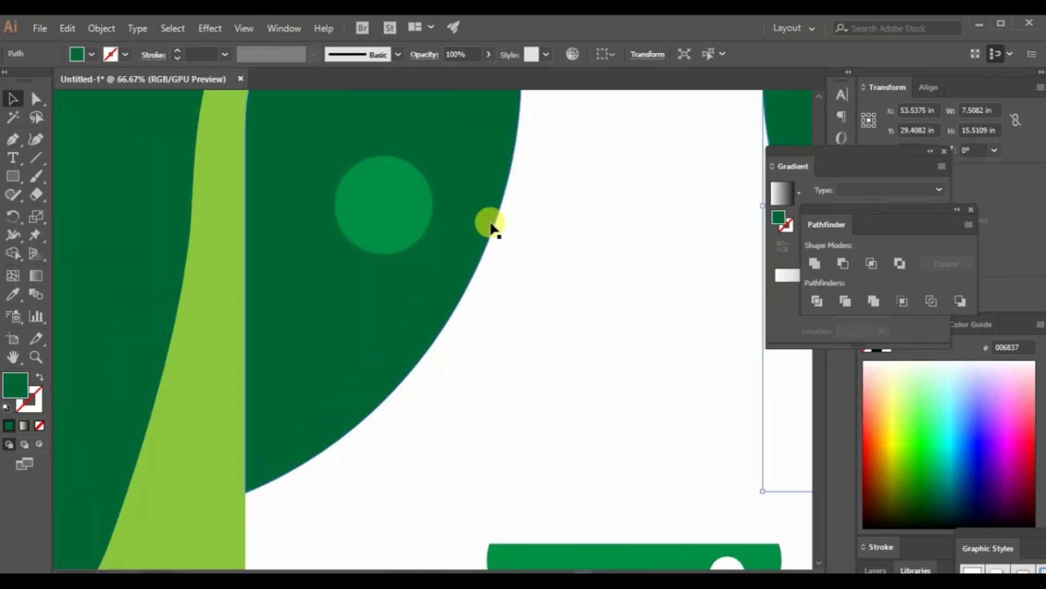
pyautogui.scroll(3, 491, 224)
pyautogui.scroll(-6, 490, 224)
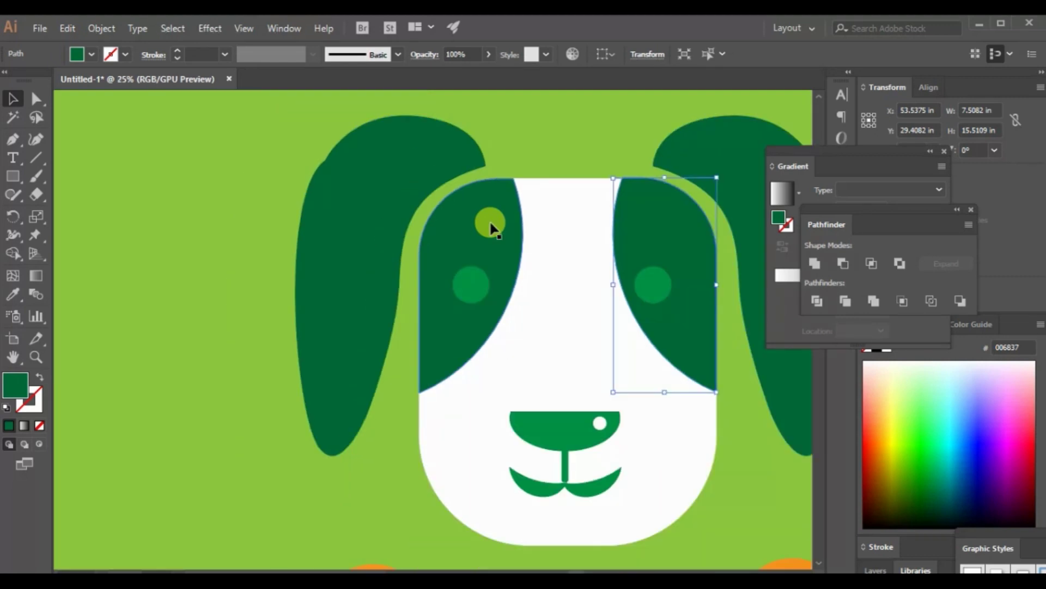
pyautogui.click(537, 504)
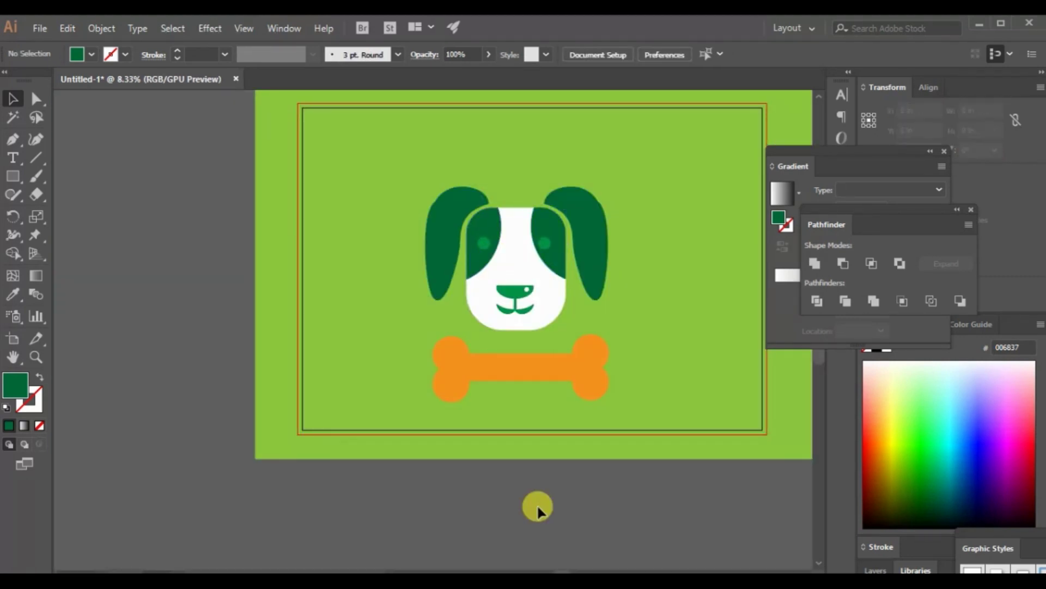
pyautogui.hscroll(3, 537, 504)
pyautogui.scroll(3, 537, 503)
pyautogui.scroll(-1, 538, 503)
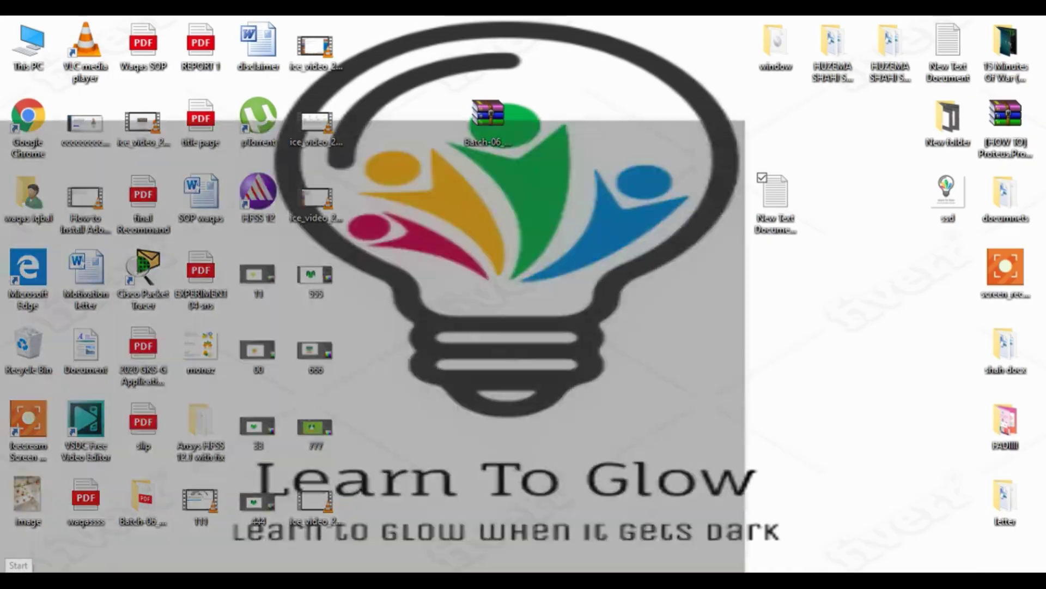
# Step: Find and launch Microsoft Word from the desktop to start a blank document
pyautogui.click(13, 578)
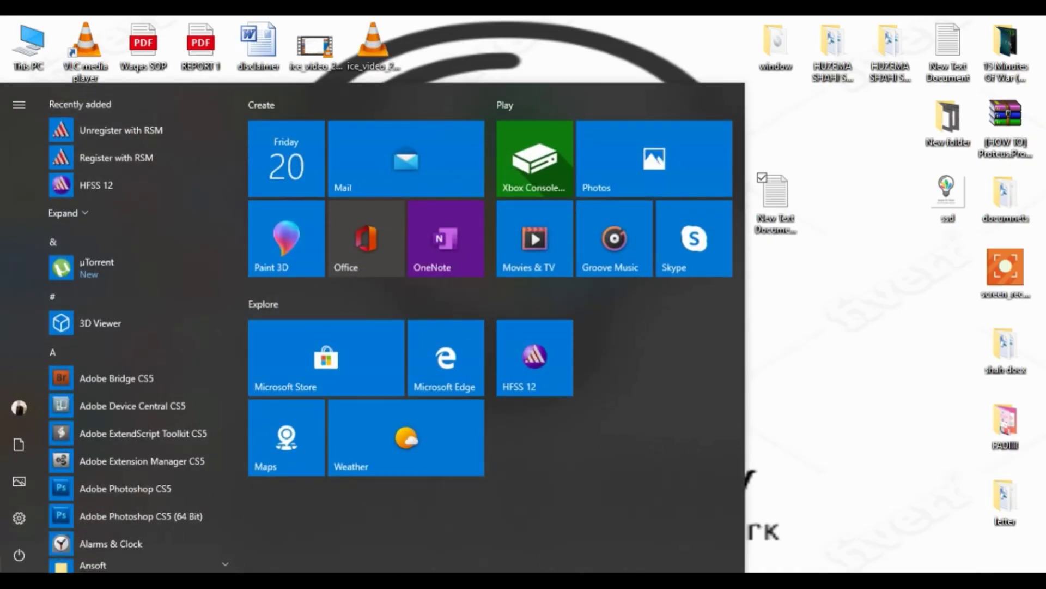
pyautogui.write('word')
pyautogui.click(99, 102)
pyautogui.click(157, 180)
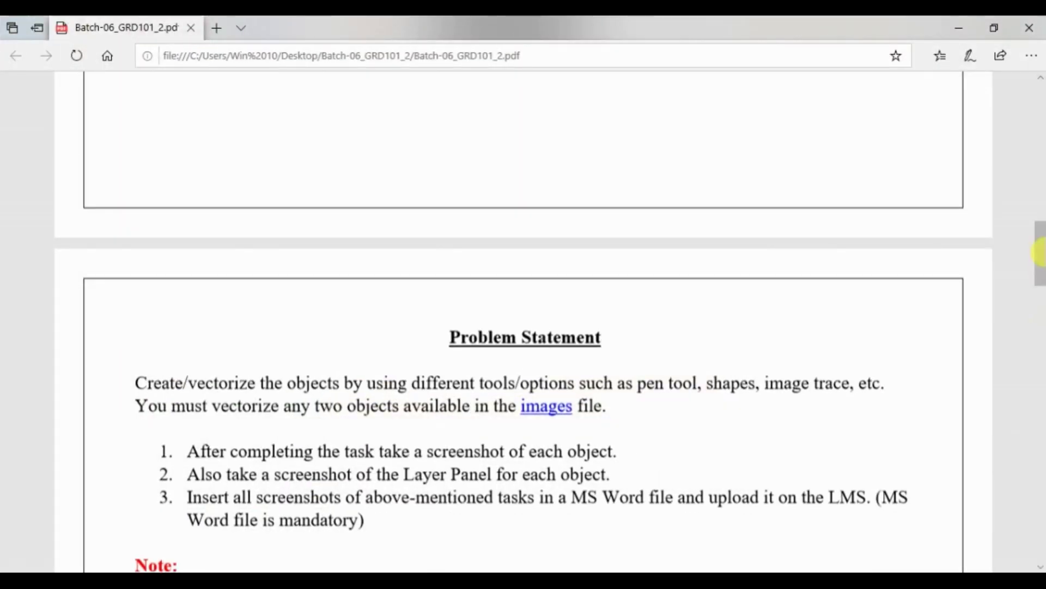
# Step: Copy the heading "Hands-on Exercise No. 2 Batch-06 Graphic Design" from the first page of the Batch-06_GRD101_2 PDF
pyautogui.moveTo(1041, 252); pyautogui.dragTo(1041, 116)
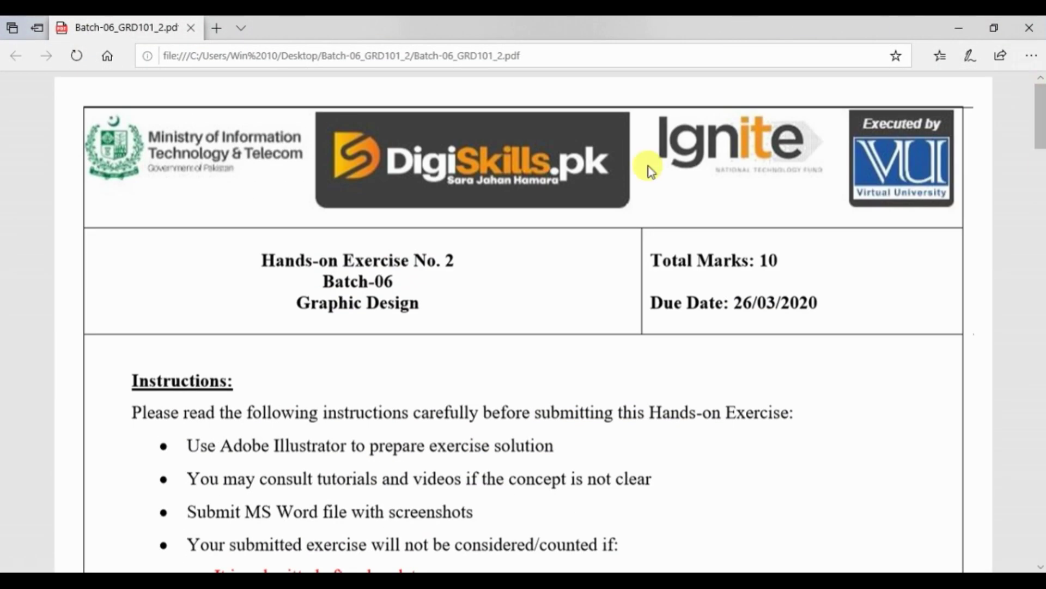
pyautogui.moveTo(260, 252); pyautogui.dragTo(463, 296)
pyautogui.hotkey('ctrl', 'c')
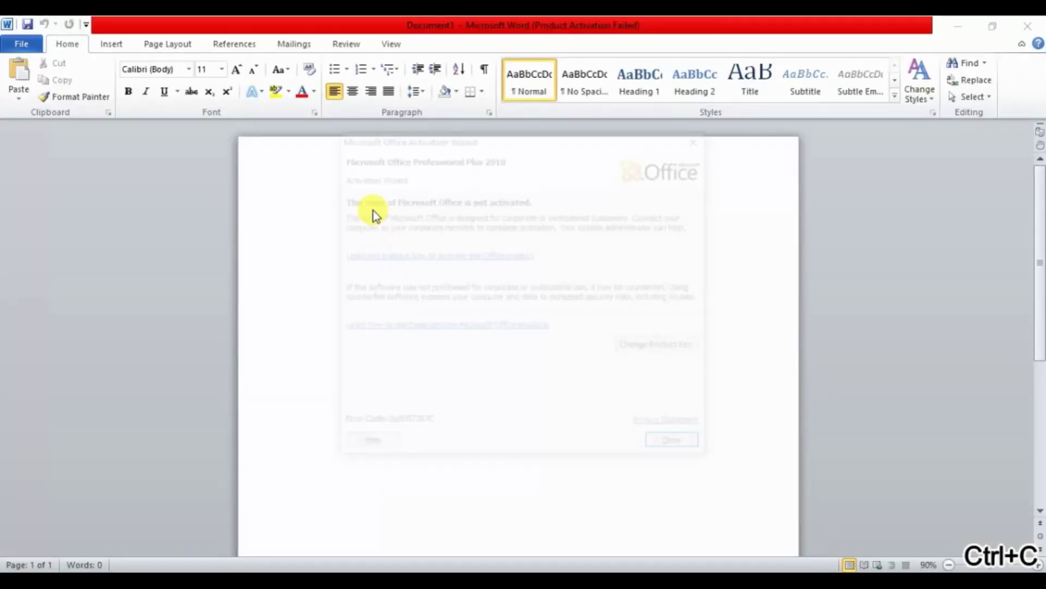